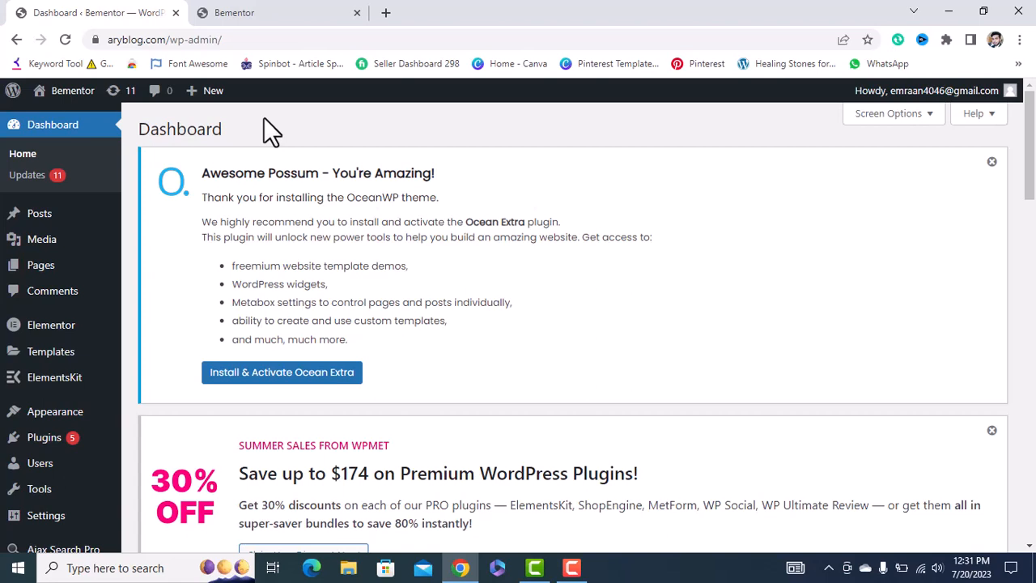
Reopen the live site in a fresh tab, browse it, then return to the dashboard.
{"action": "mouse_move", "coordinate": [68, 95]}
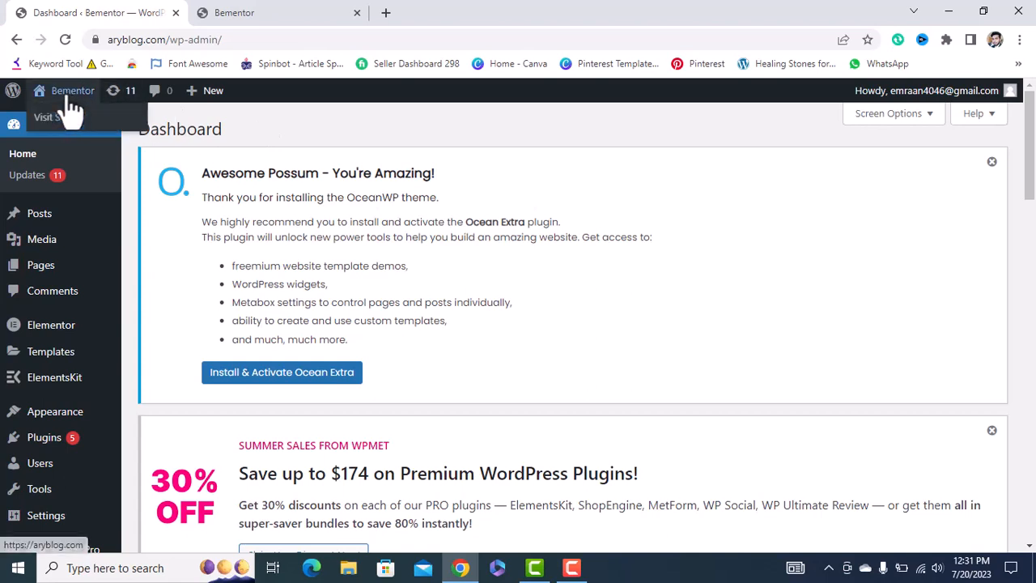
{"action": "right_click", "coordinate": [64, 121]}
{"action": "left_click", "coordinate": [95, 132]}
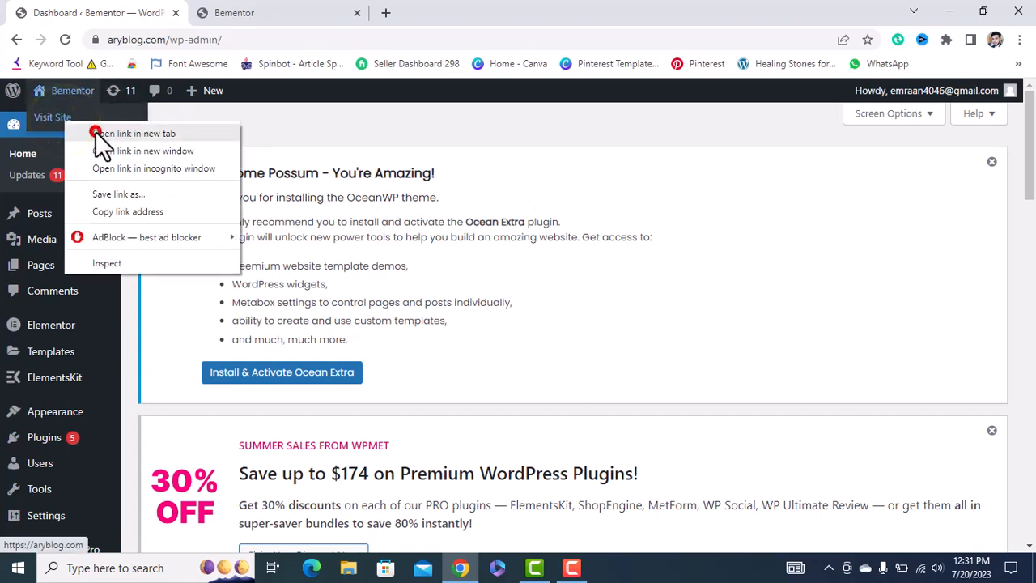
{"action": "left_click", "coordinate": [357, 13]}
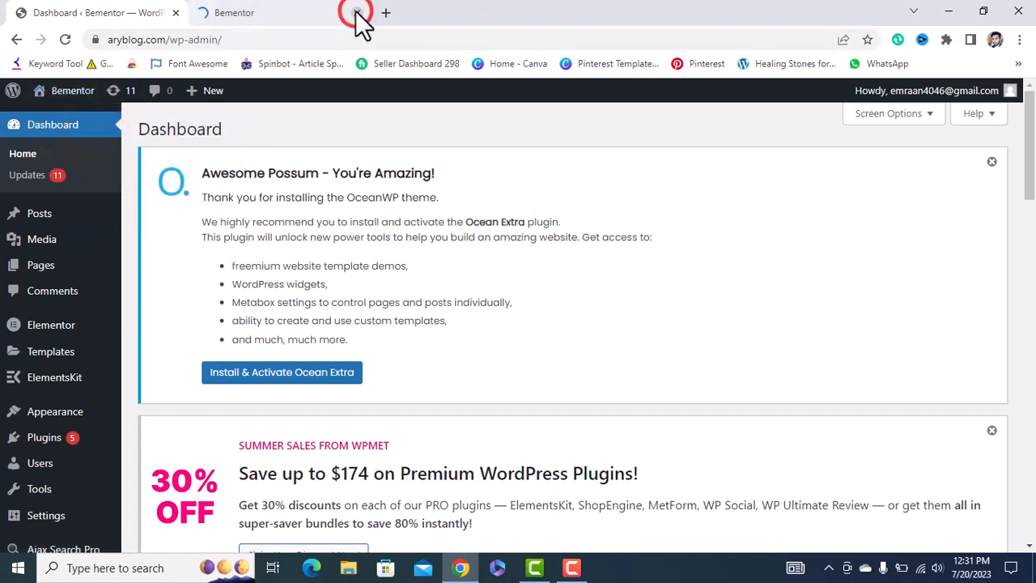
{"action": "left_click", "coordinate": [317, 12]}
{"action": "scroll", "coordinate": [394, 215], "scroll_direction": "down", "scroll_amount": 10}
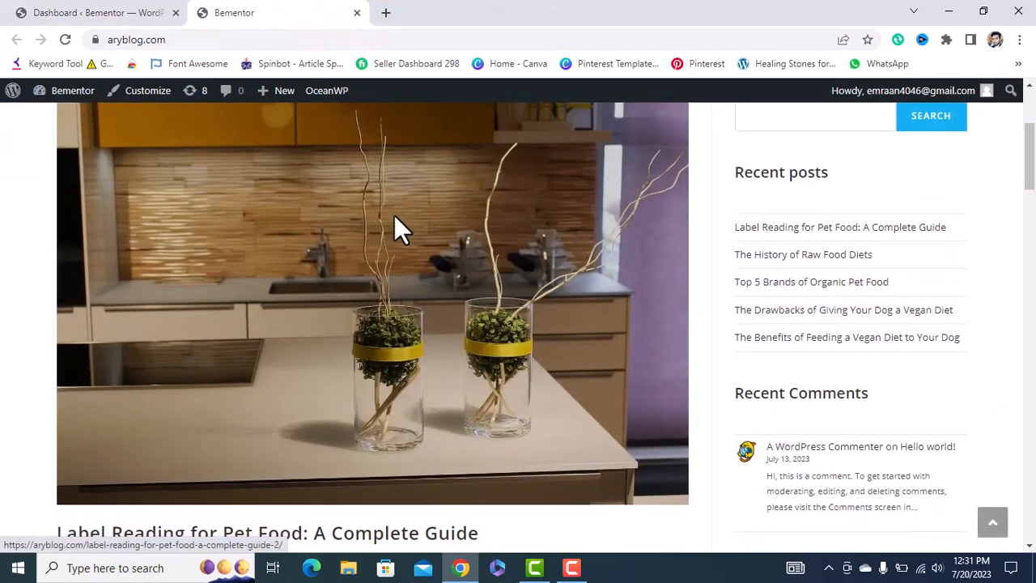
{"action": "scroll", "coordinate": [394, 215], "scroll_direction": "down", "scroll_amount": 8}
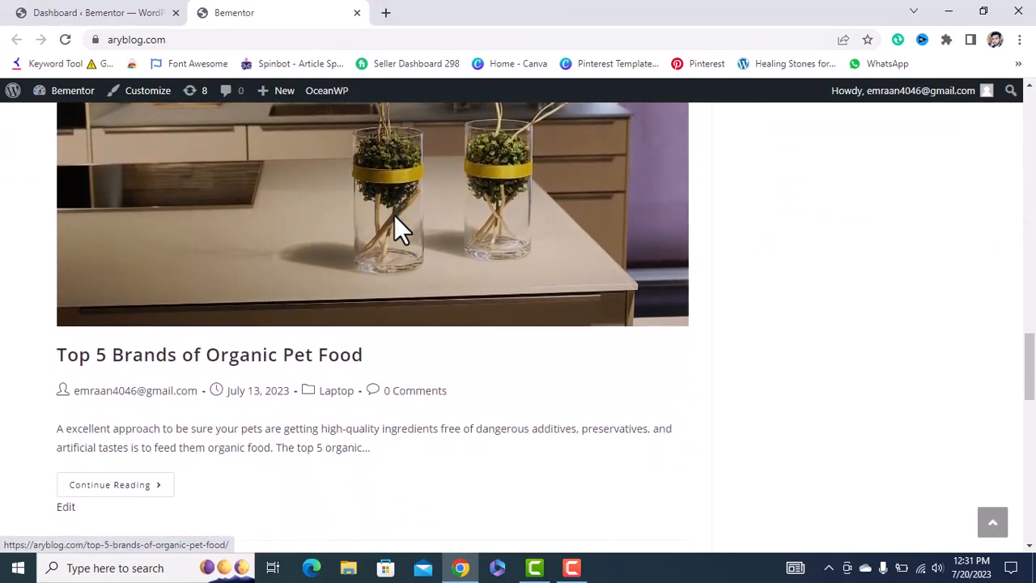
{"action": "scroll", "coordinate": [394, 215], "scroll_direction": "down", "scroll_amount": 5}
{"action": "scroll", "coordinate": [473, 226], "scroll_direction": "up", "scroll_amount": 2}
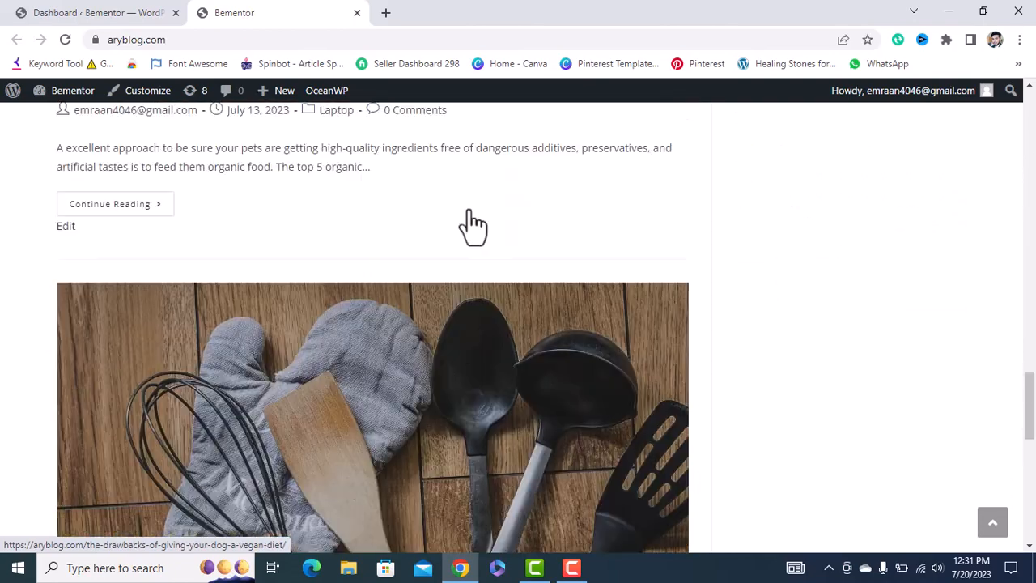
{"action": "scroll", "coordinate": [474, 227], "scroll_direction": "down", "scroll_amount": 5}
{"action": "left_click", "coordinate": [118, 13]}
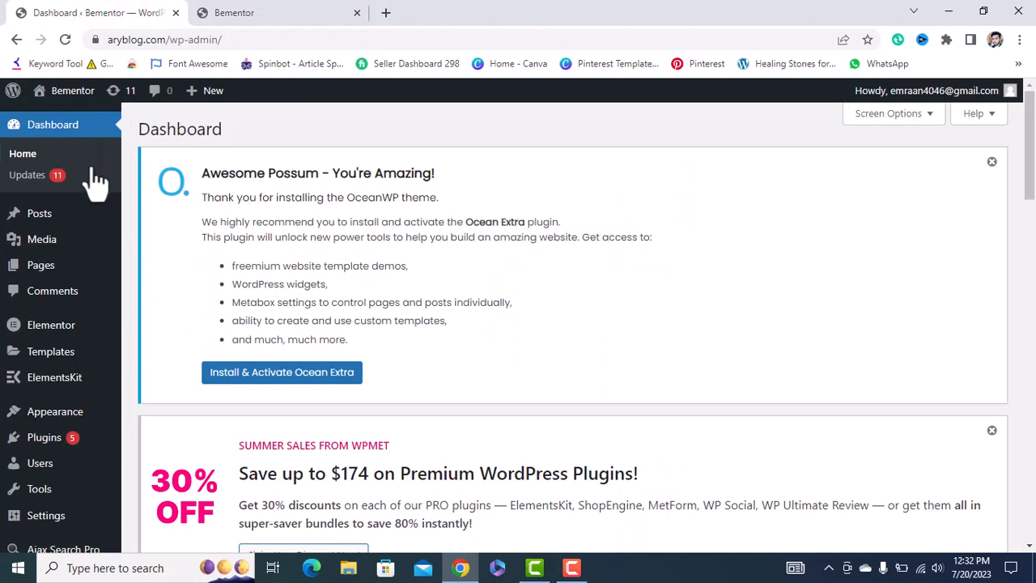
Google 'mover and packer in dubai' in a new tab.
{"action": "left_click", "coordinate": [385, 12]}
{"action": "left_click", "coordinate": [389, 36]}
{"action": "type", "text": "movwr =="}
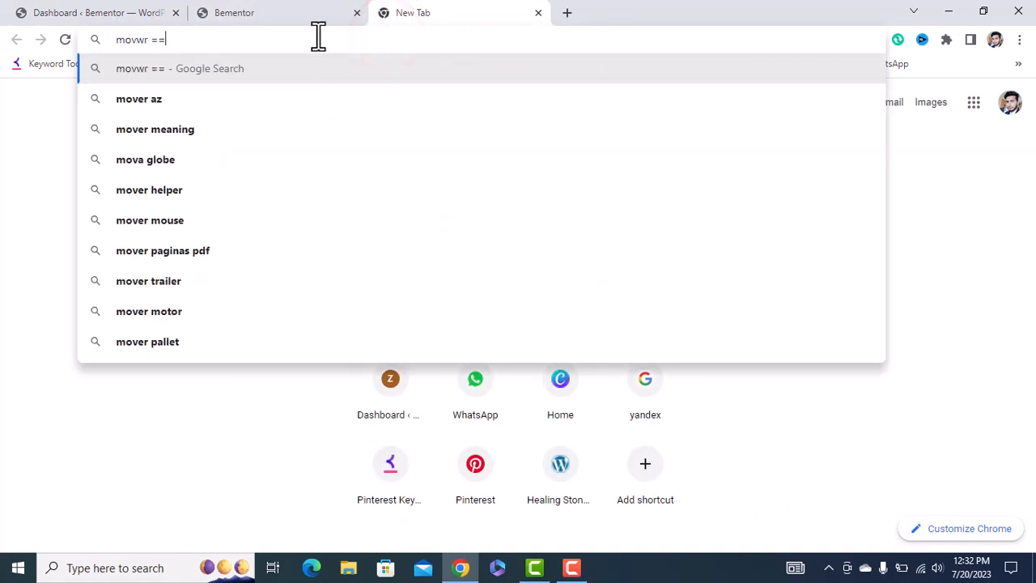
{"action": "key", "text": "BackSpace"}
{"action": "key", "text": "BackSpace"}
{"action": "key", "text": "BackSpace"}
{"action": "key", "text": "BackSpace"}
{"action": "type", "text": "e"}
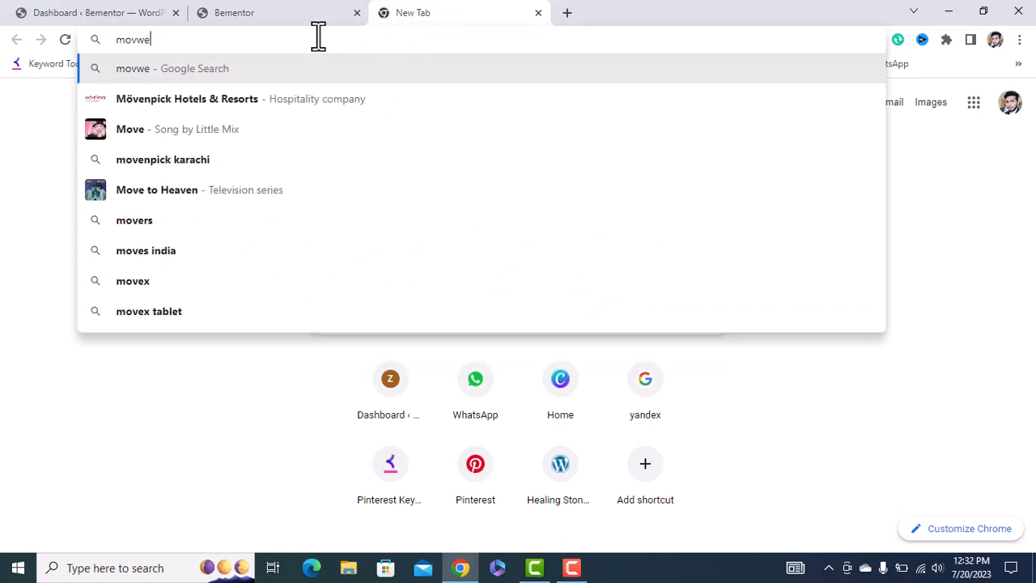
{"action": "type", "text": "r AND"}
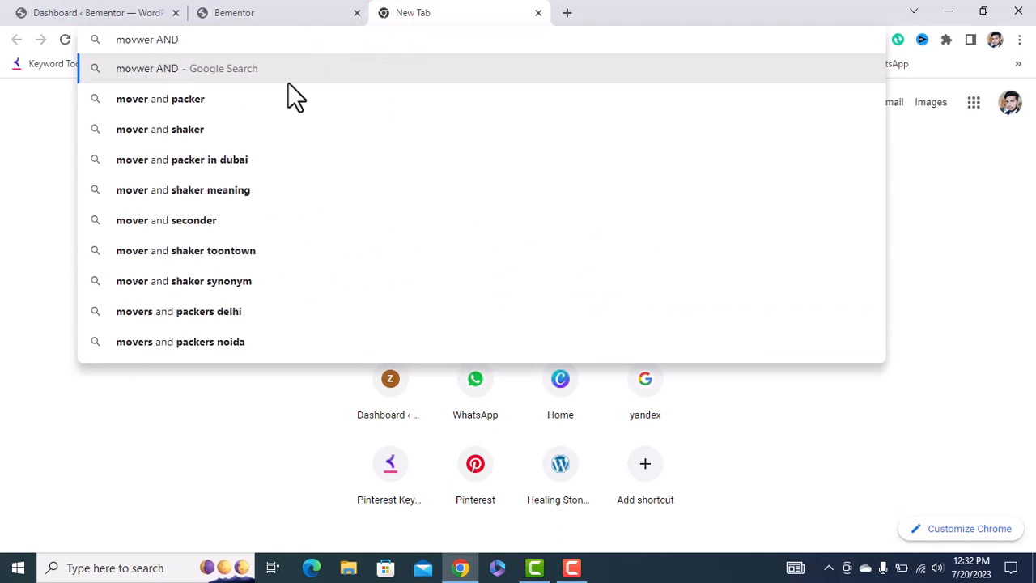
{"action": "left_click", "coordinate": [261, 157]}
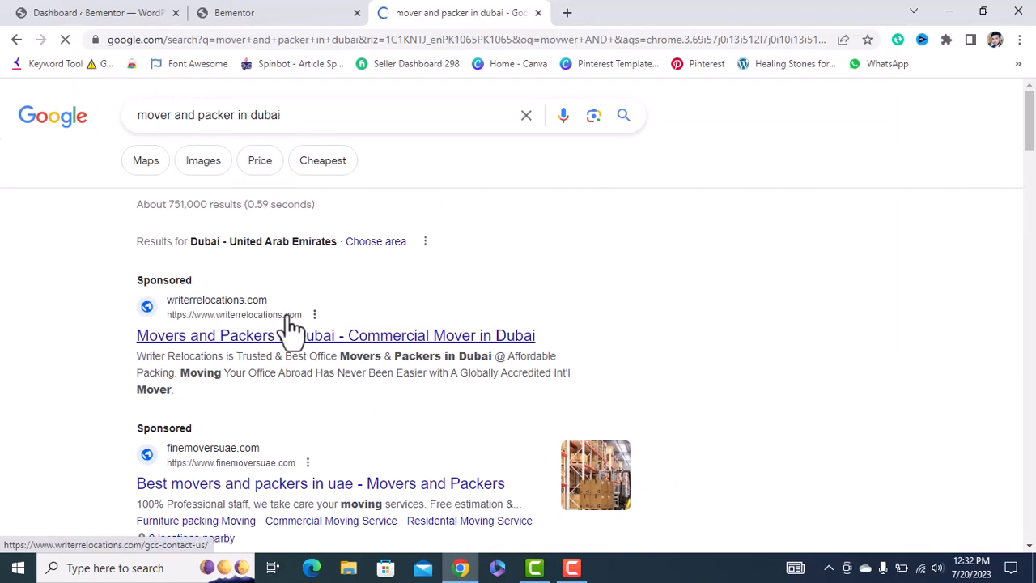
Open the Expert Mover, KK Mover and Sara Movers results in new tabs, viewing Expert Mover.
{"action": "scroll", "coordinate": [289, 328], "scroll_direction": "down", "scroll_amount": 8}
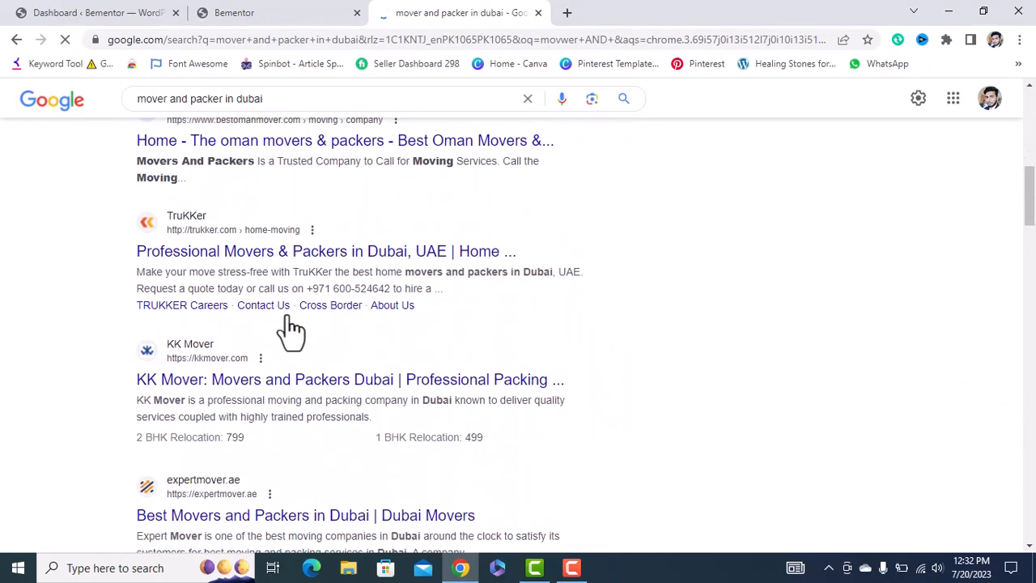
{"action": "scroll", "coordinate": [287, 330], "scroll_direction": "down", "scroll_amount": 2}
{"action": "right_click", "coordinate": [277, 334]}
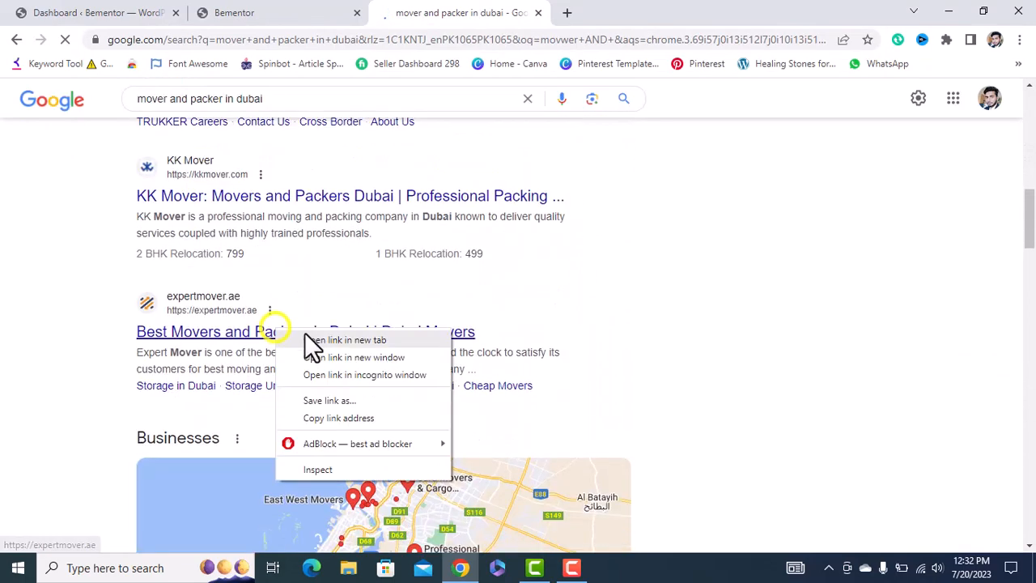
{"action": "left_click", "coordinate": [306, 339]}
{"action": "right_click", "coordinate": [354, 212]}
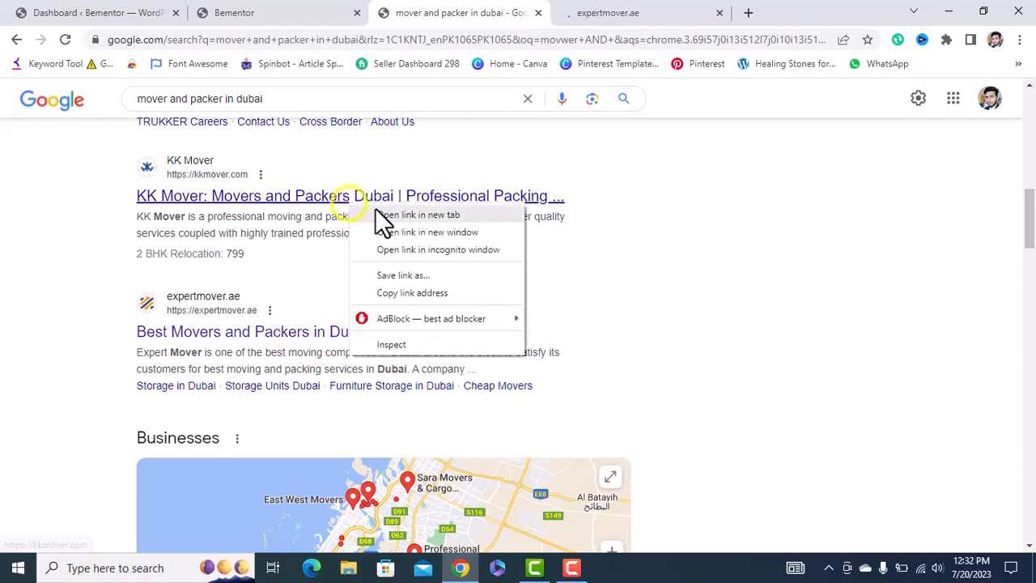
{"action": "left_click", "coordinate": [374, 212]}
{"action": "scroll", "coordinate": [375, 208], "scroll_direction": "down", "scroll_amount": 8}
{"action": "scroll", "coordinate": [375, 208], "scroll_direction": "down", "scroll_amount": 3}
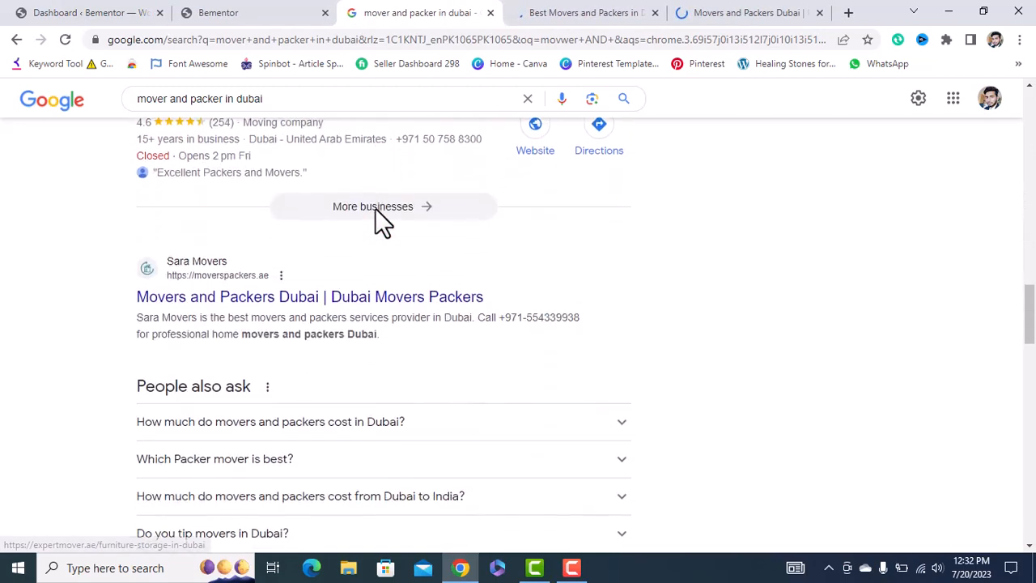
{"action": "right_click", "coordinate": [322, 267]}
{"action": "left_click", "coordinate": [341, 278]}
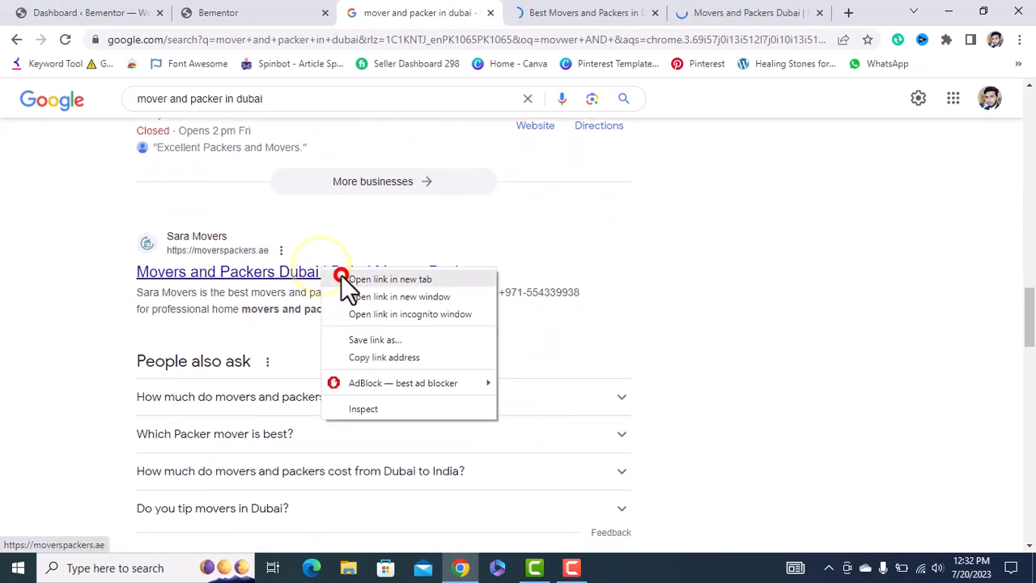
{"action": "left_click", "coordinate": [451, 13]}
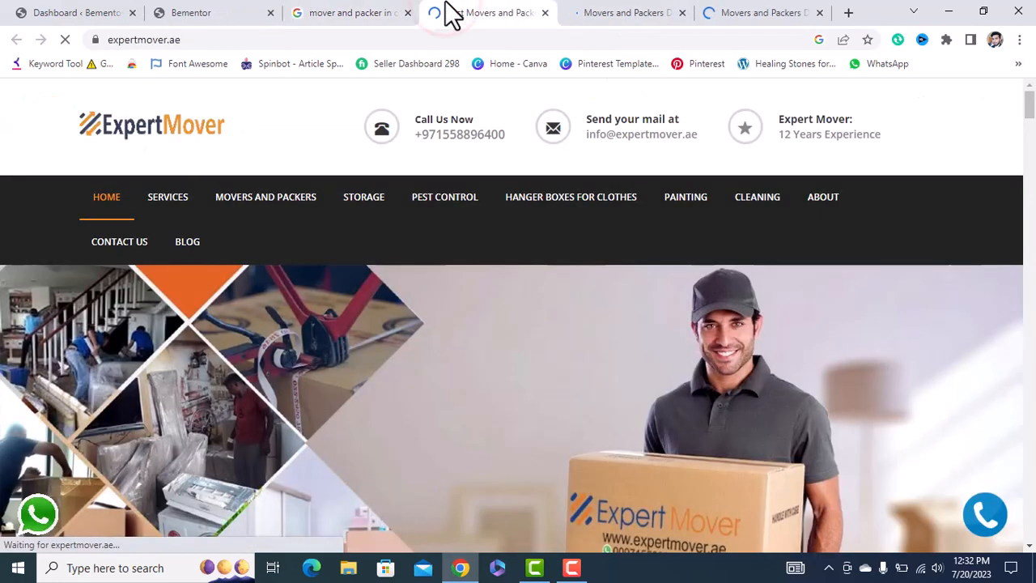
Browse Expert Mover's homepage, then read the blog's 'Label Reading for Pet Food' post.
{"action": "scroll", "coordinate": [487, 235], "scroll_direction": "down", "scroll_amount": 1}
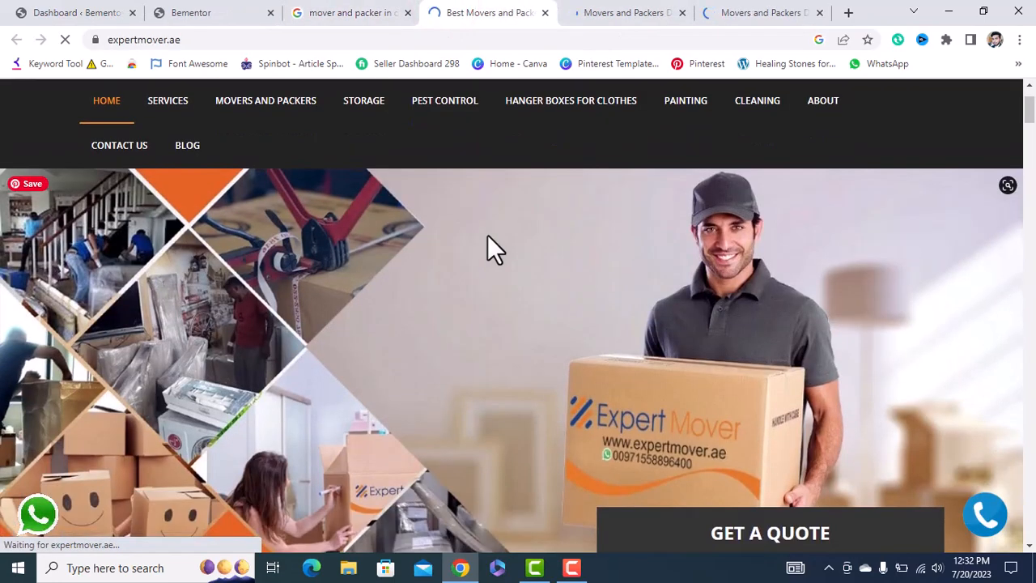
{"action": "scroll", "coordinate": [488, 235], "scroll_direction": "down", "scroll_amount": 5}
{"action": "scroll", "coordinate": [487, 235], "scroll_direction": "up", "scroll_amount": 6}
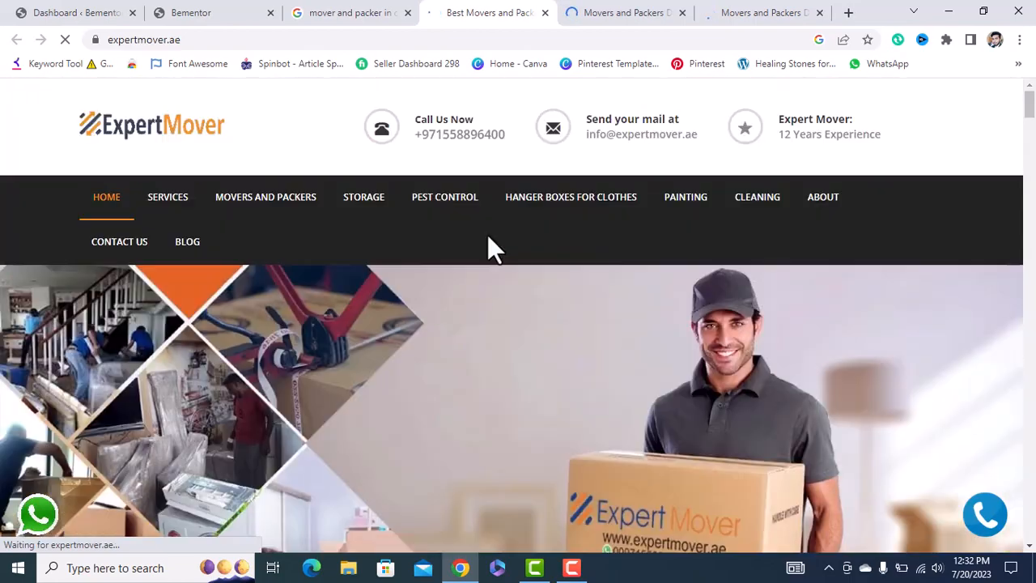
{"action": "scroll", "coordinate": [487, 235], "scroll_direction": "down", "scroll_amount": 4}
{"action": "left_click", "coordinate": [259, 10]}
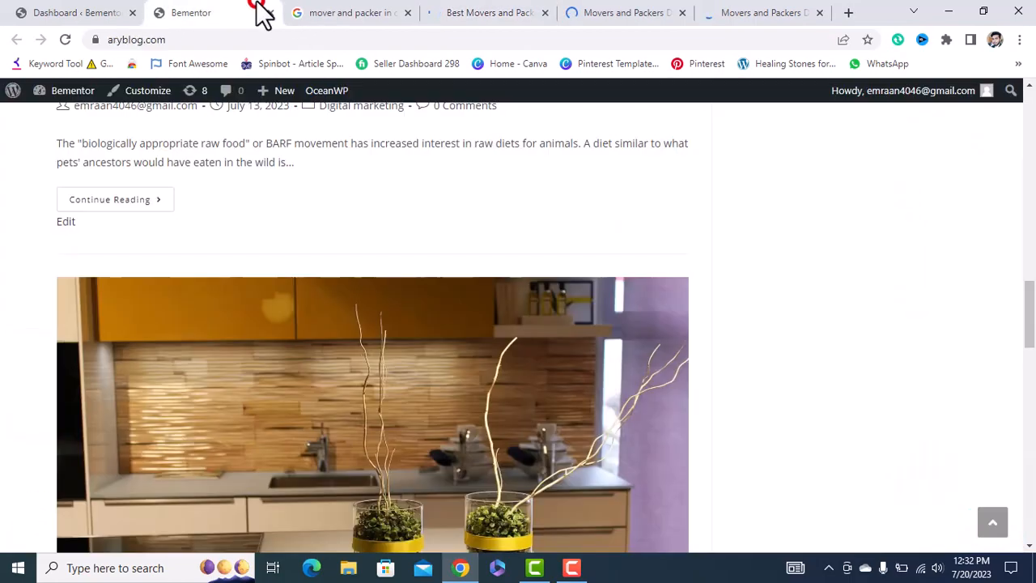
{"action": "scroll", "coordinate": [418, 231], "scroll_direction": "down", "scroll_amount": 15}
{"action": "scroll", "coordinate": [418, 231], "scroll_direction": "up", "scroll_amount": 3}
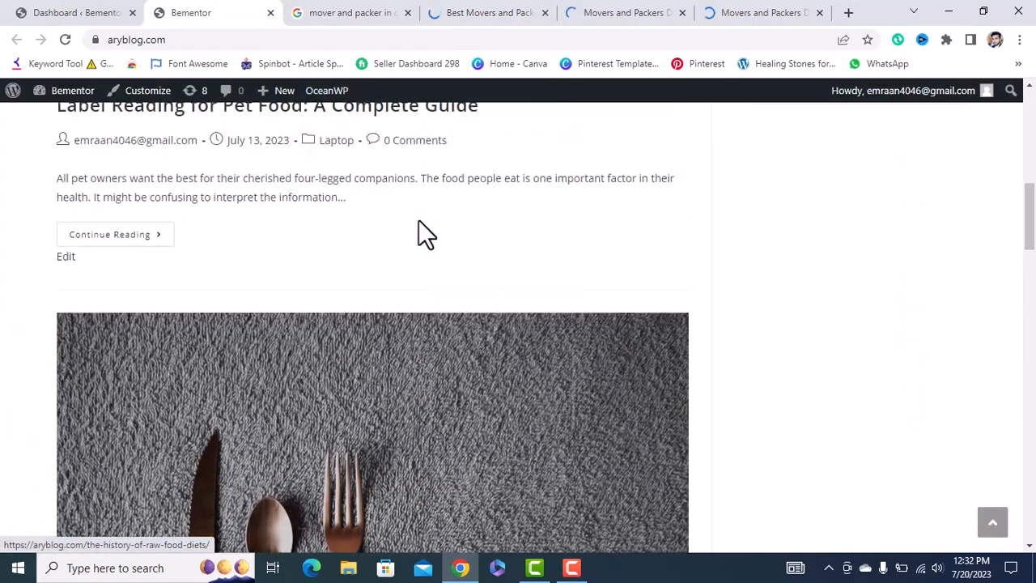
{"action": "scroll", "coordinate": [418, 230], "scroll_direction": "up", "scroll_amount": 2}
{"action": "left_click", "coordinate": [294, 289]}
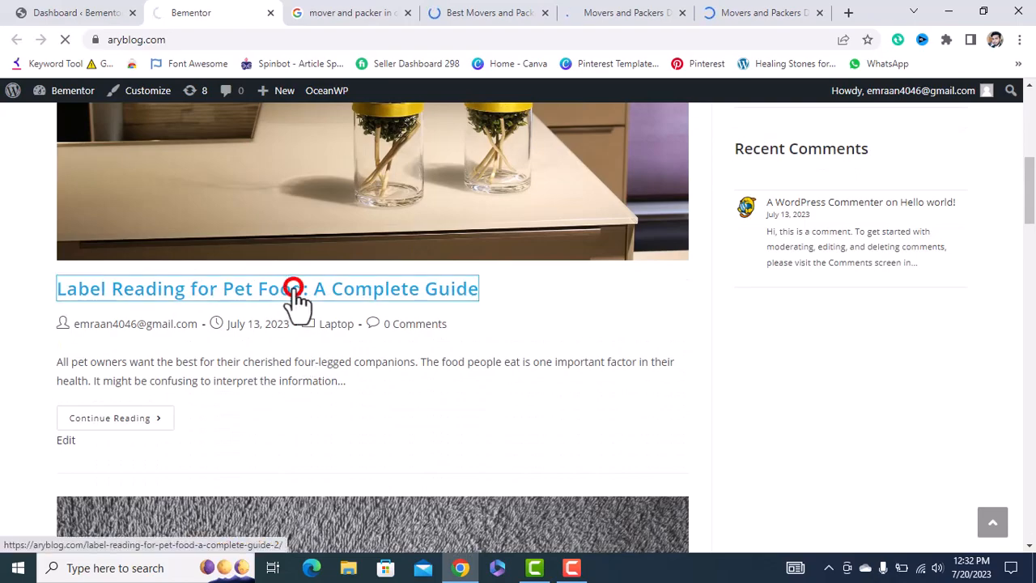
{"action": "scroll", "coordinate": [293, 300], "scroll_direction": "down", "scroll_amount": 5}
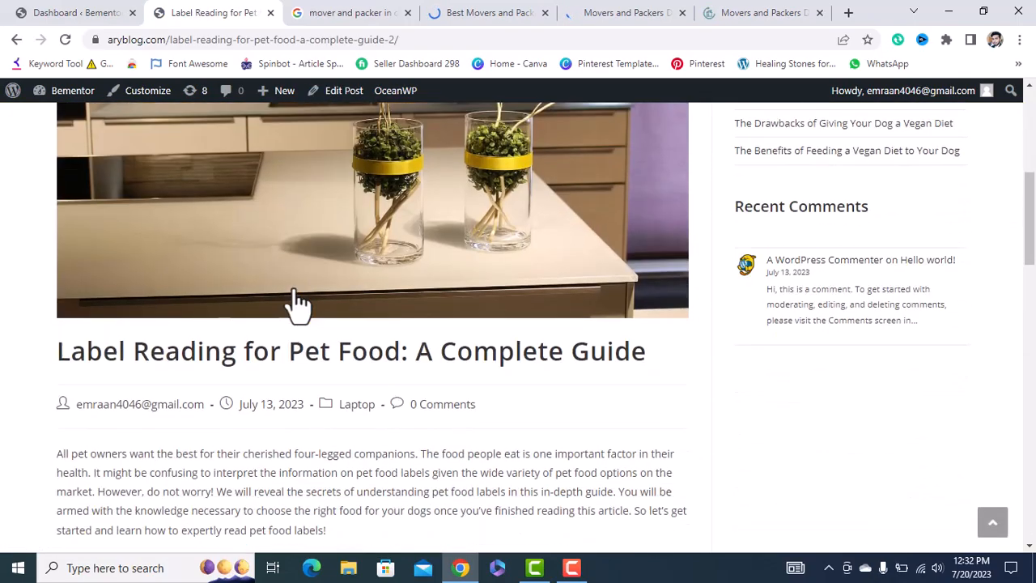
{"action": "scroll", "coordinate": [297, 305], "scroll_direction": "down", "scroll_amount": 7}
{"action": "scroll", "coordinate": [296, 305], "scroll_direction": "up", "scroll_amount": 5}
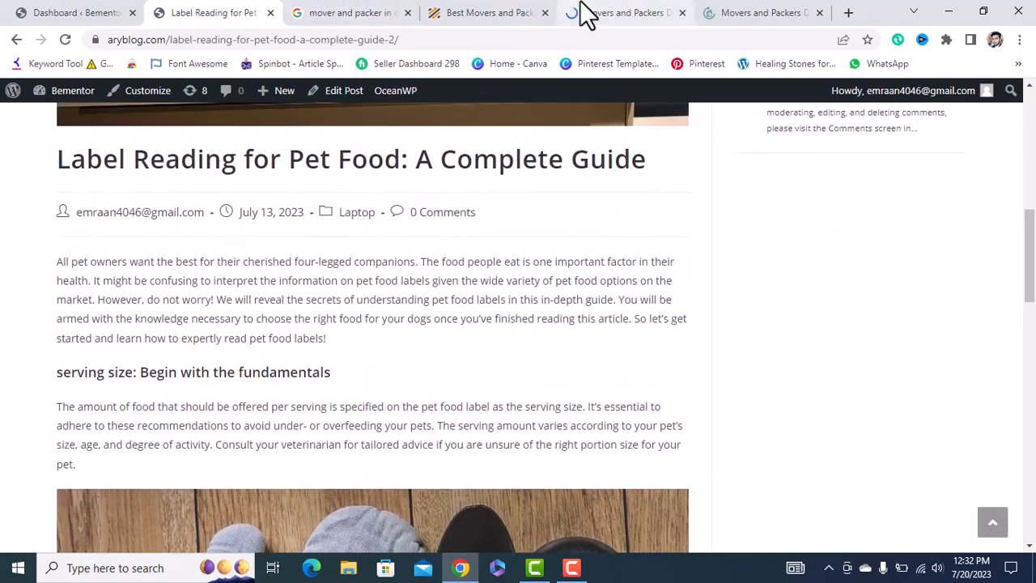
Scroll through the expertmover.ae site and then the kkmover.com site.
{"action": "left_click", "coordinate": [509, 15]}
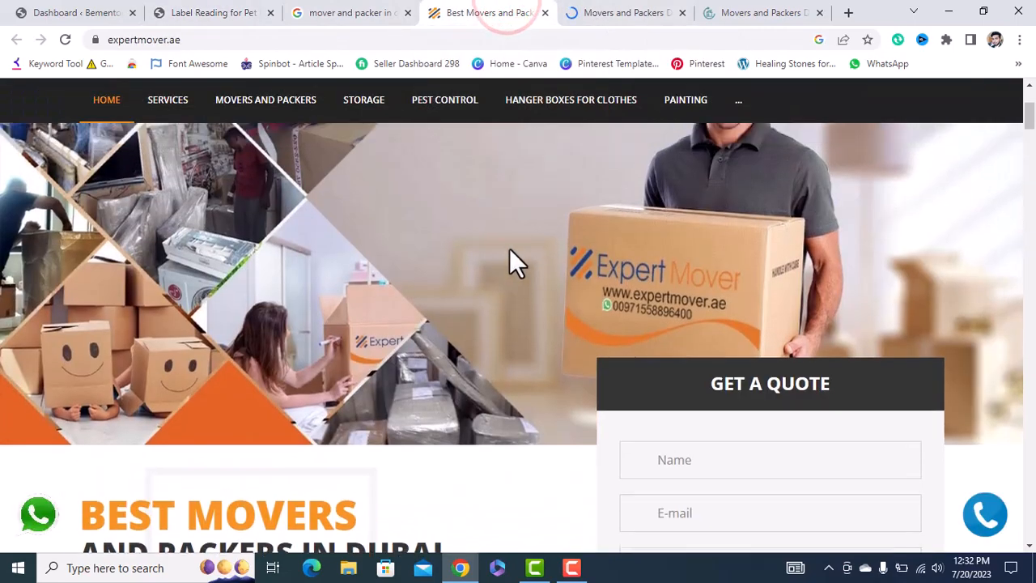
{"action": "scroll", "coordinate": [509, 249], "scroll_direction": "down", "scroll_amount": 15}
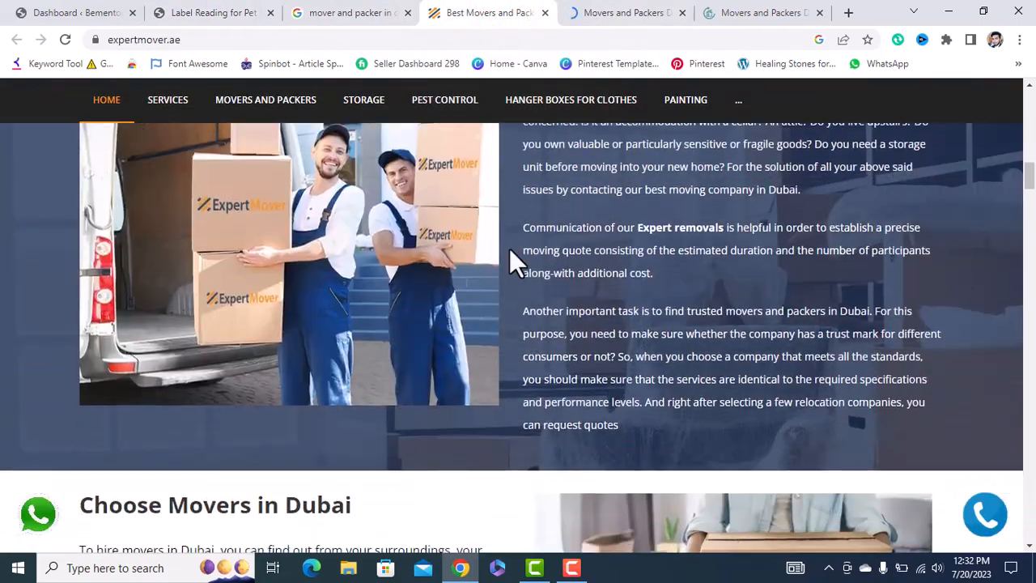
{"action": "scroll", "coordinate": [509, 248], "scroll_direction": "down", "scroll_amount": 10}
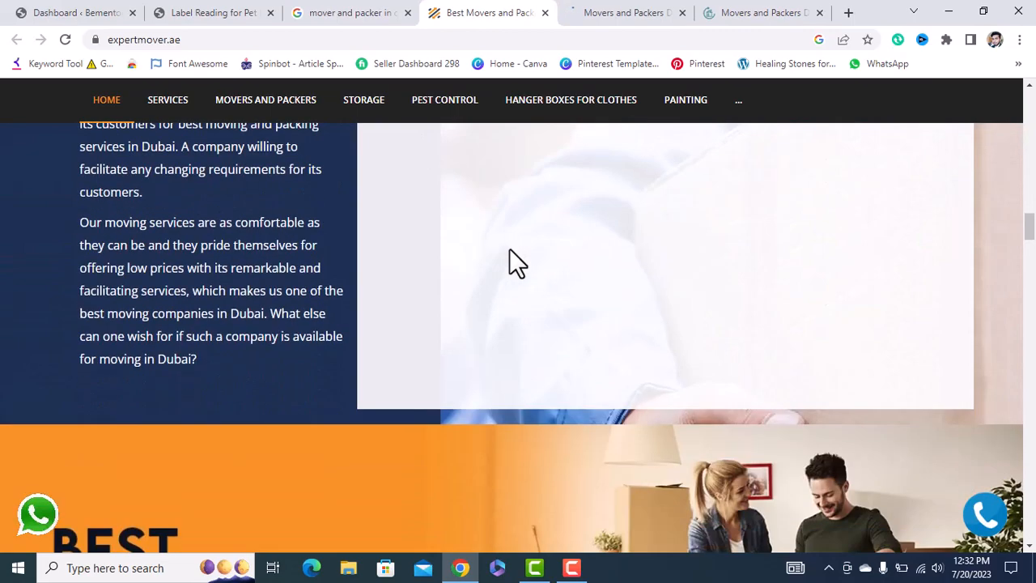
{"action": "scroll", "coordinate": [509, 404], "scroll_direction": "down", "scroll_amount": 5}
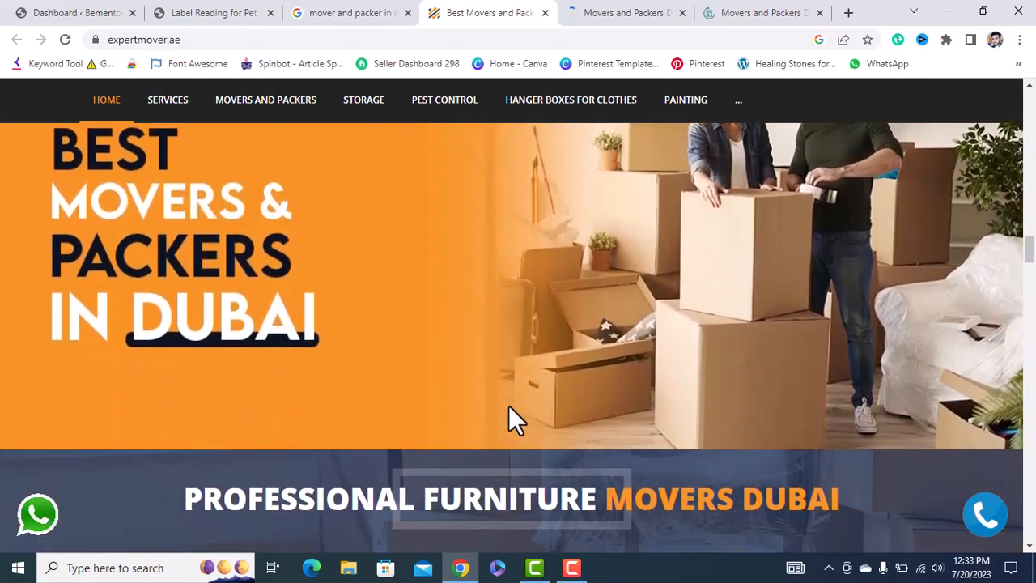
{"action": "scroll", "coordinate": [508, 409], "scroll_direction": "down", "scroll_amount": 8}
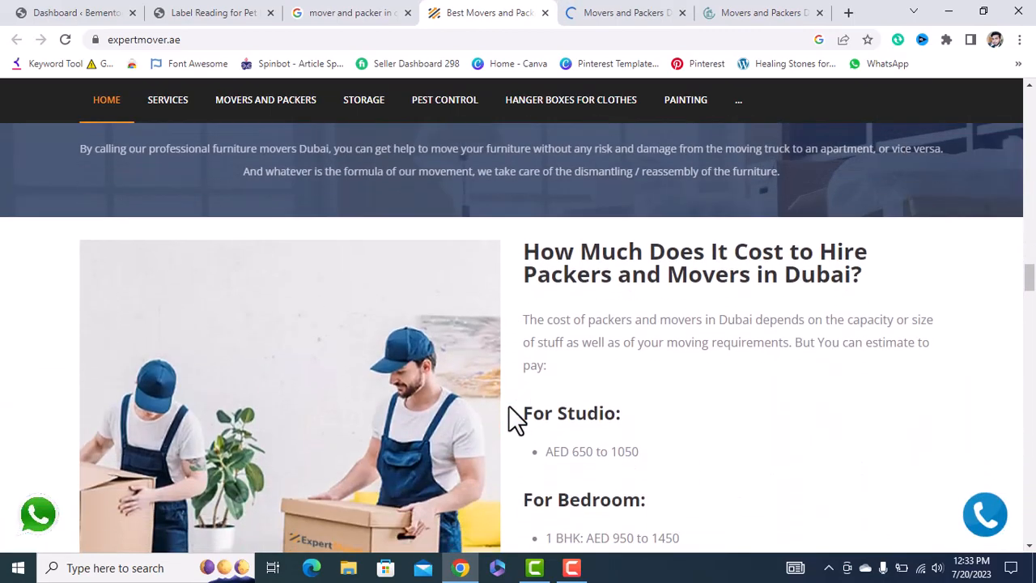
{"action": "scroll", "coordinate": [509, 416], "scroll_direction": "down", "scroll_amount": 2}
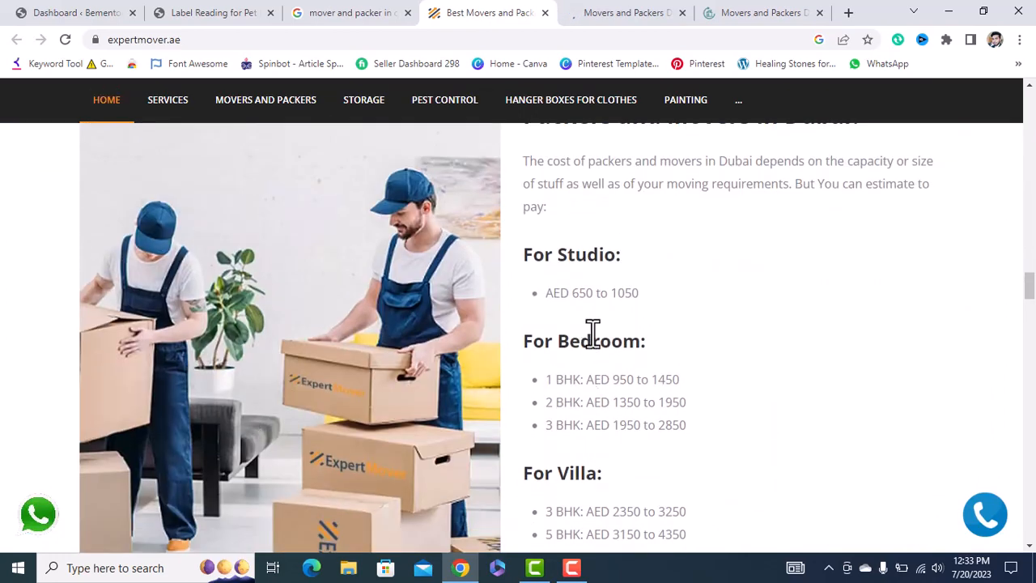
{"action": "scroll", "coordinate": [592, 340], "scroll_direction": "down", "scroll_amount": 10}
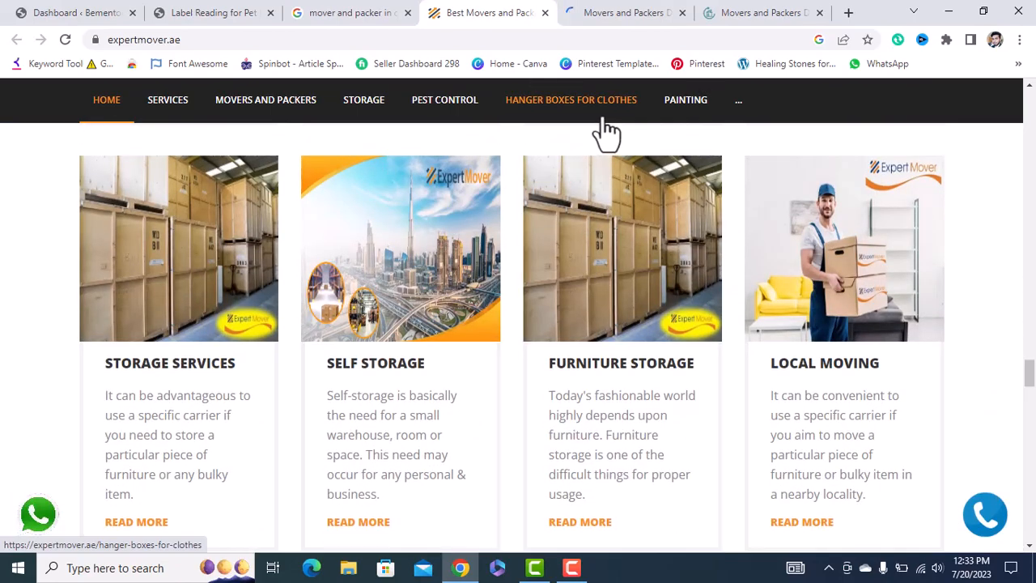
{"action": "left_click", "coordinate": [636, 13]}
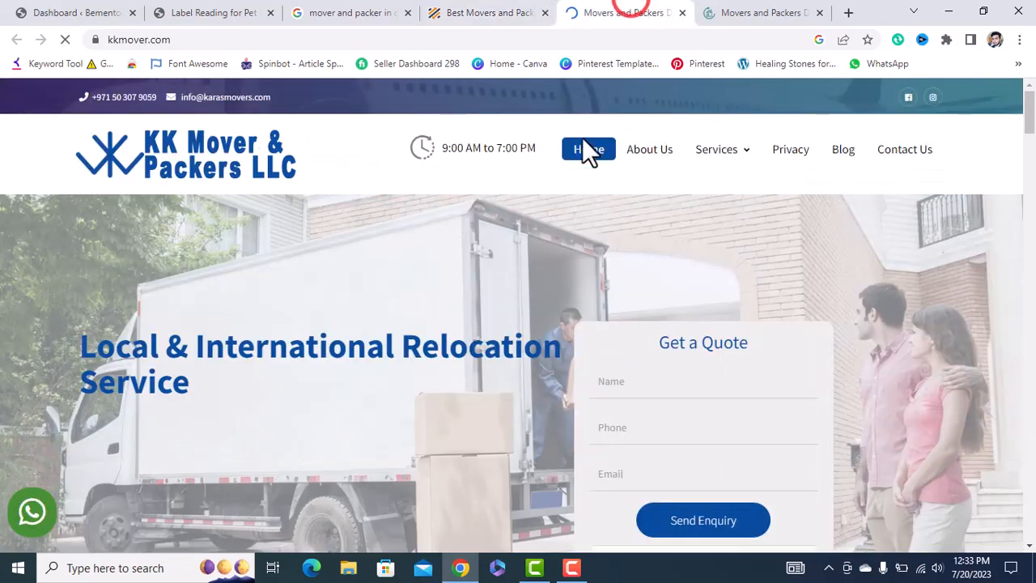
{"action": "scroll", "coordinate": [480, 391], "scroll_direction": "down", "scroll_amount": 15}
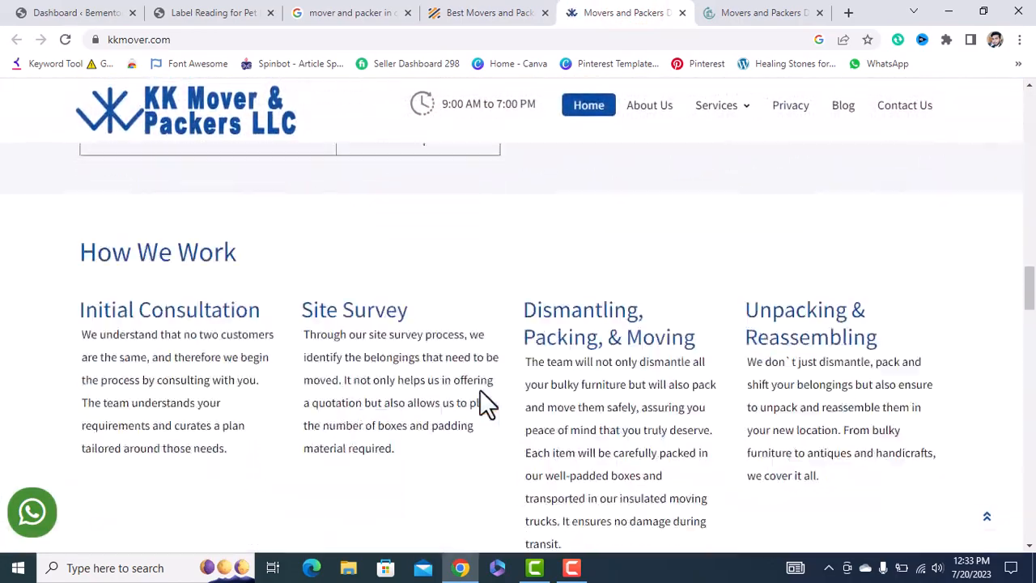
Review moverspackers.ae, then close the expertmover.ae and kkmover.com tabs.
{"action": "left_click", "coordinate": [779, 12]}
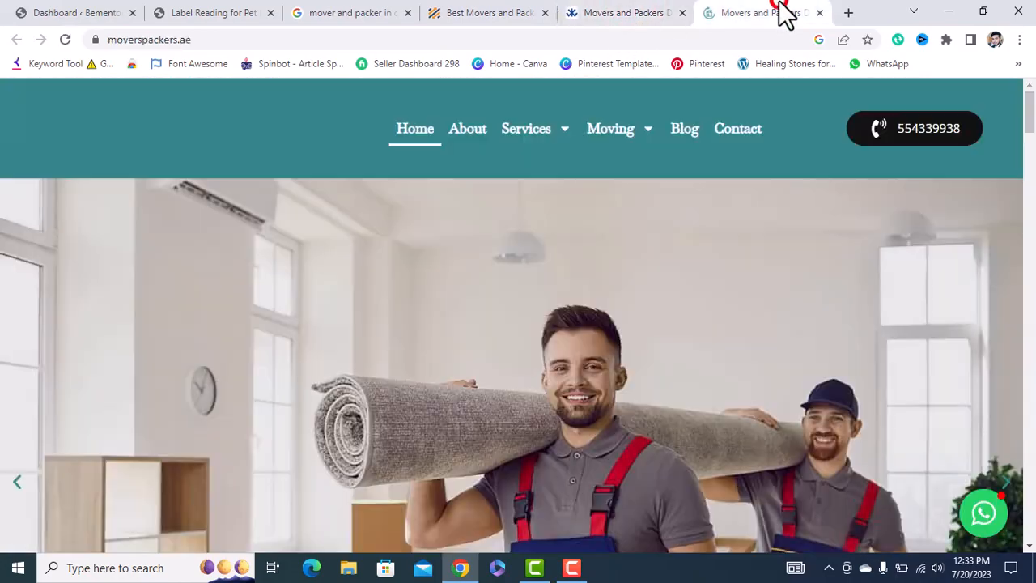
{"action": "scroll", "coordinate": [570, 319], "scroll_direction": "down", "scroll_amount": 3}
{"action": "scroll", "coordinate": [571, 319], "scroll_direction": "down", "scroll_amount": 5}
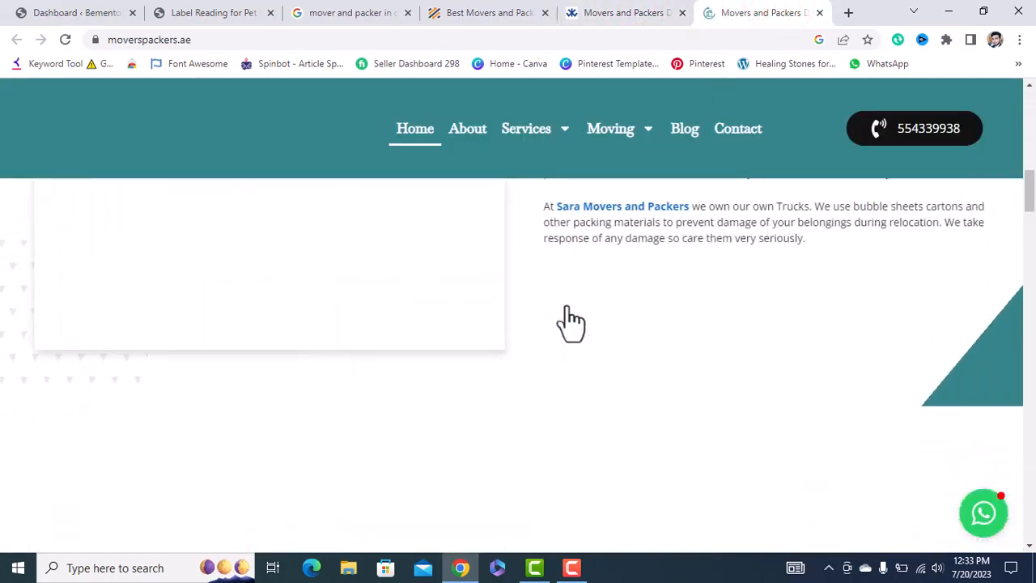
{"action": "scroll", "coordinate": [570, 320], "scroll_direction": "up", "scroll_amount": 2}
{"action": "scroll", "coordinate": [570, 319], "scroll_direction": "down", "scroll_amount": 1}
{"action": "scroll", "coordinate": [571, 320], "scroll_direction": "down", "scroll_amount": 10}
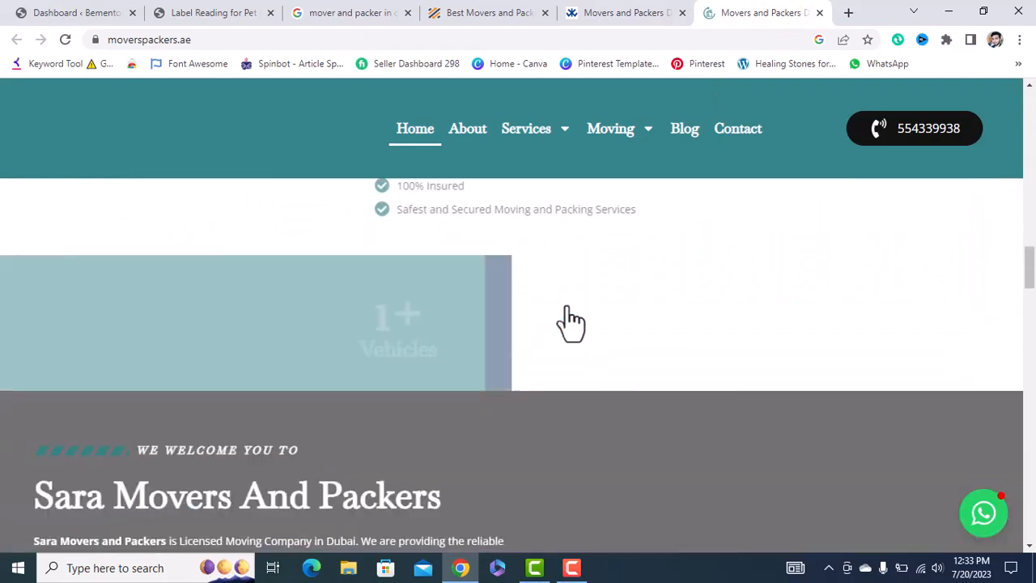
{"action": "scroll", "coordinate": [570, 319], "scroll_direction": "up", "scroll_amount": 3}
{"action": "scroll", "coordinate": [571, 320], "scroll_direction": "down", "scroll_amount": 10}
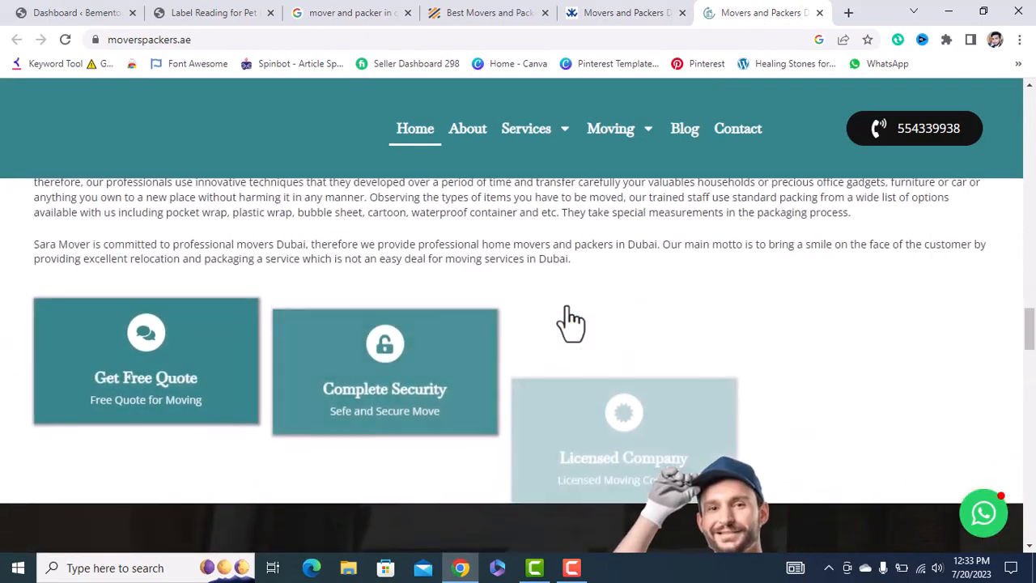
{"action": "scroll", "coordinate": [570, 319], "scroll_direction": "down", "scroll_amount": 5}
{"action": "scroll", "coordinate": [571, 319], "scroll_direction": "down", "scroll_amount": 5}
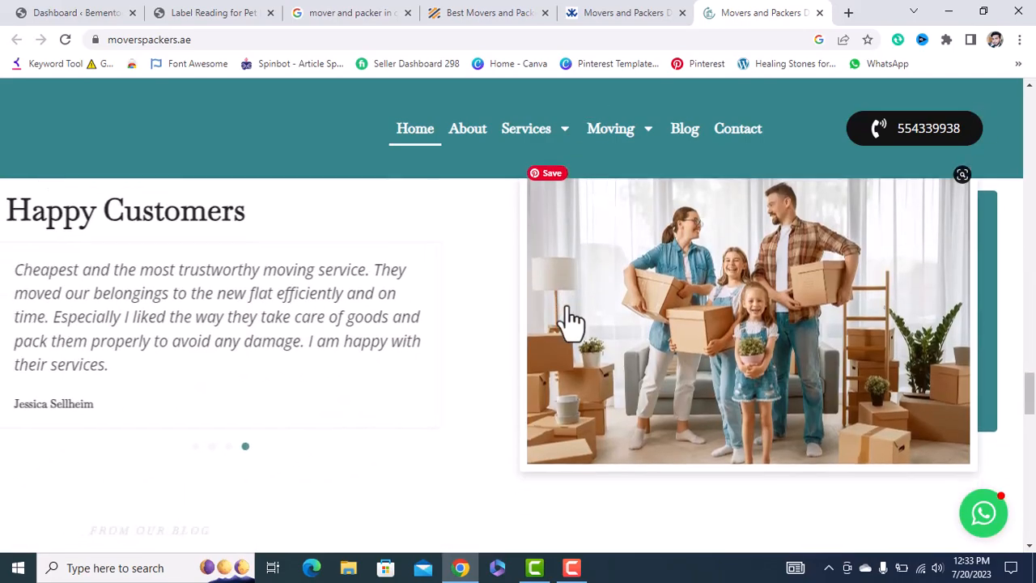
{"action": "scroll", "coordinate": [571, 320], "scroll_direction": "up", "scroll_amount": 2}
{"action": "scroll", "coordinate": [571, 319], "scroll_direction": "up", "scroll_amount": 5}
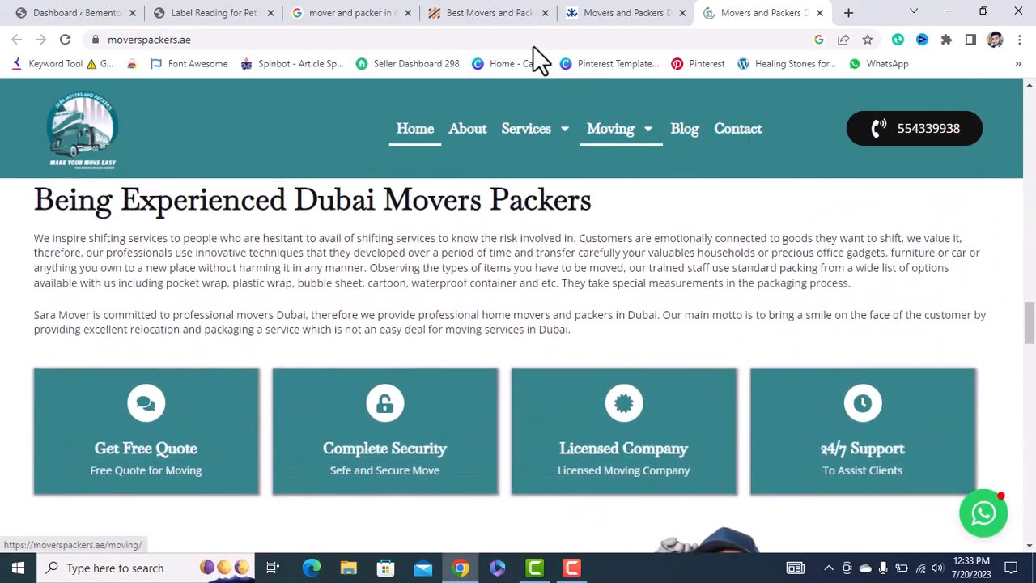
{"action": "left_click", "coordinate": [544, 13]}
{"action": "left_click", "coordinate": [542, 13]}
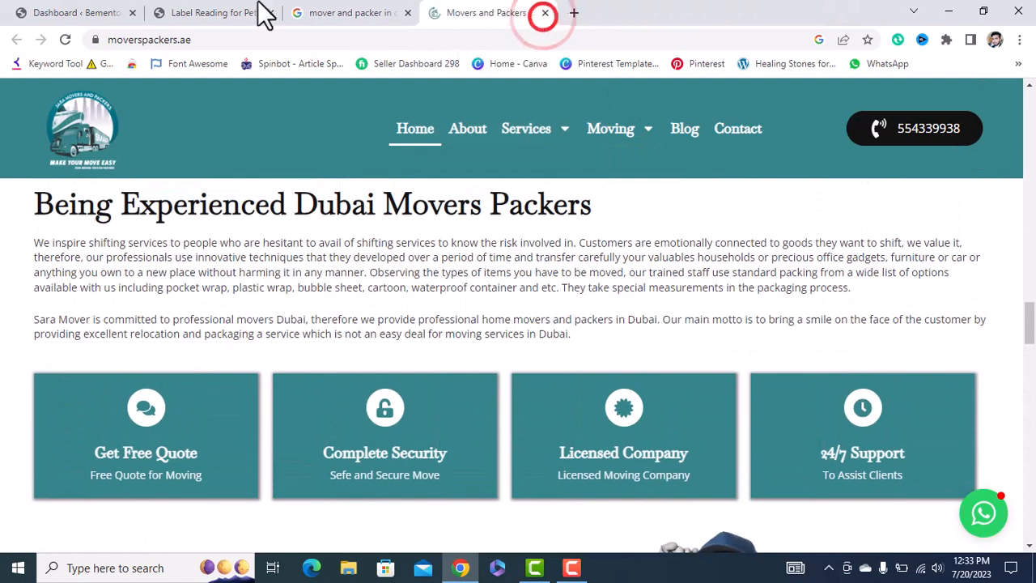
Reload the WordPress dashboard and open the Add Plugins page in a new tab.
{"action": "left_click", "coordinate": [85, 12]}
{"action": "mouse_move", "coordinate": [48, 339]}
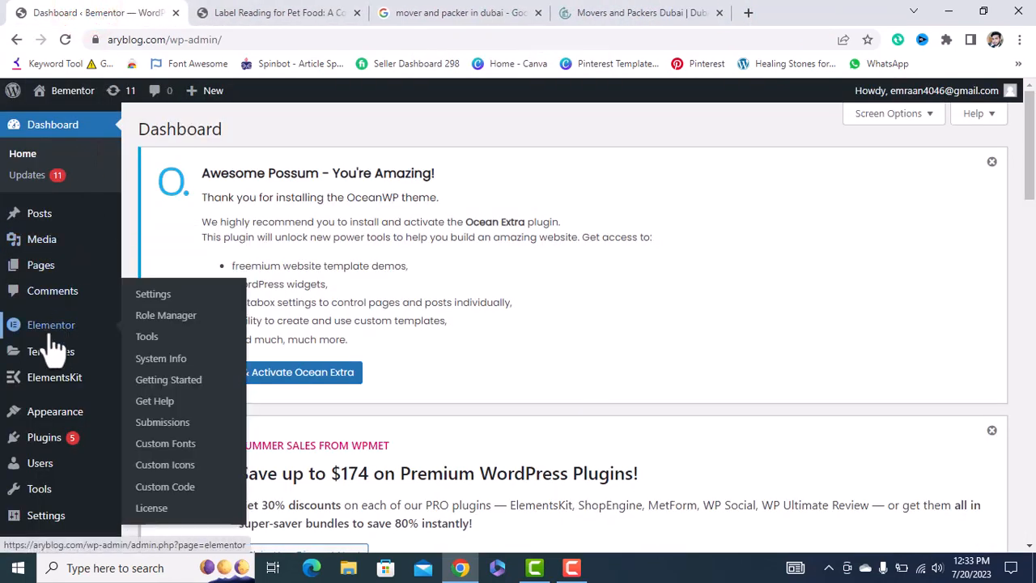
{"action": "left_click", "coordinate": [65, 38]}
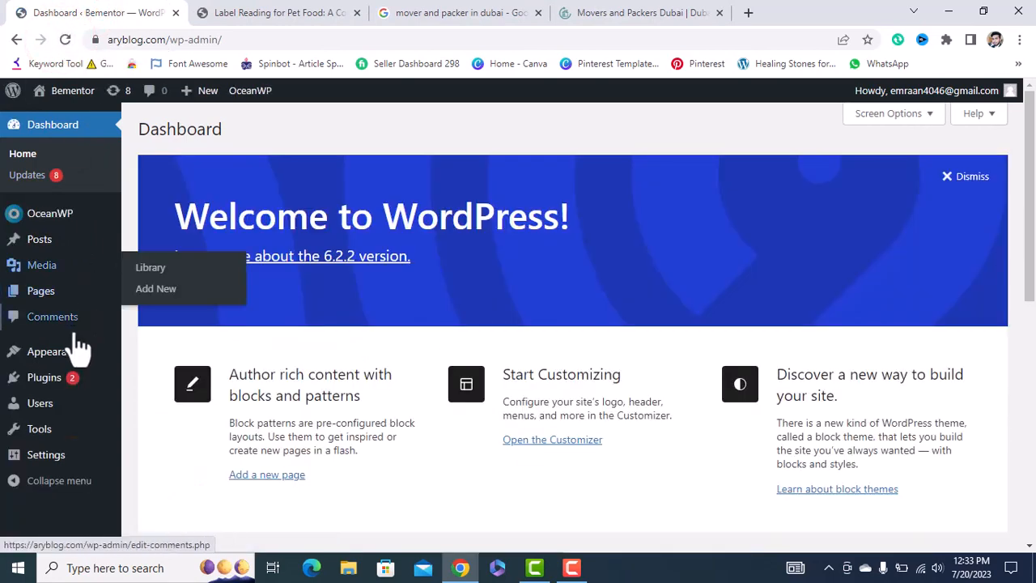
{"action": "mouse_move", "coordinate": [69, 381]}
{"action": "right_click", "coordinate": [148, 399]}
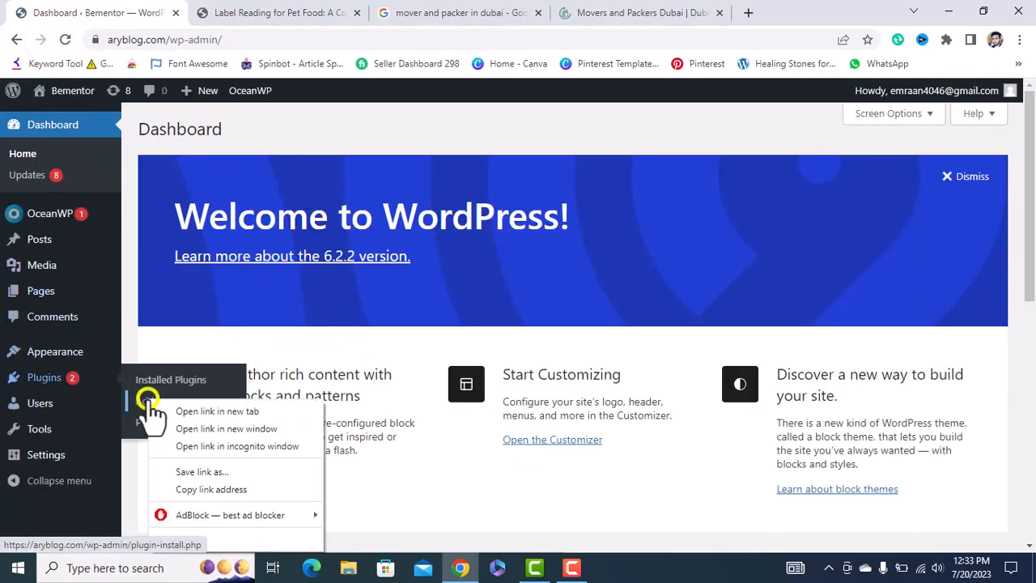
{"action": "left_click", "coordinate": [204, 413]}
{"action": "left_click", "coordinate": [234, 13]}
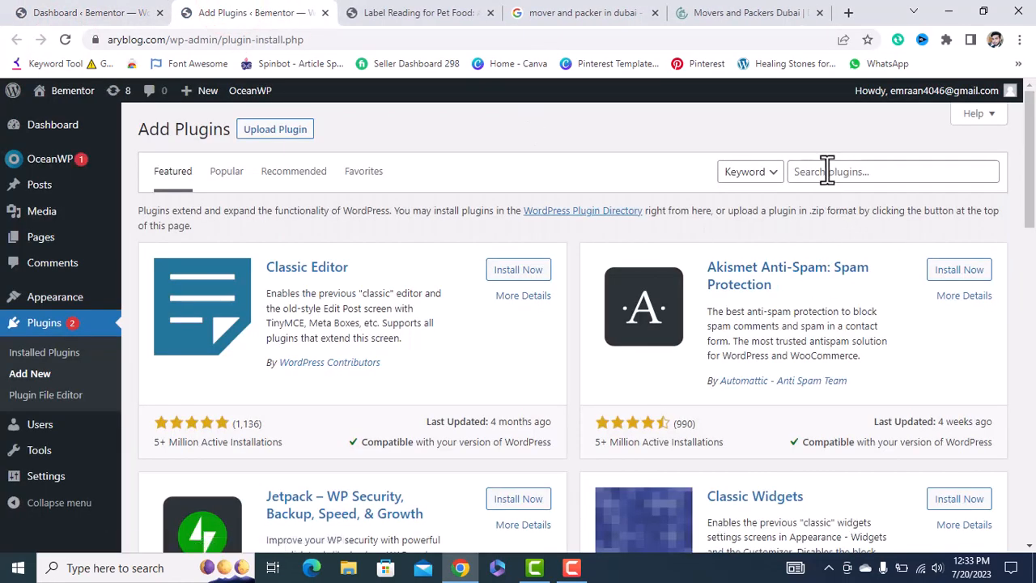
Search the plugin directory for 'ELE' and activate Elementor Website Builder.
{"action": "left_click", "coordinate": [826, 170]}
{"action": "type", "text": "ELEMENTOR"}
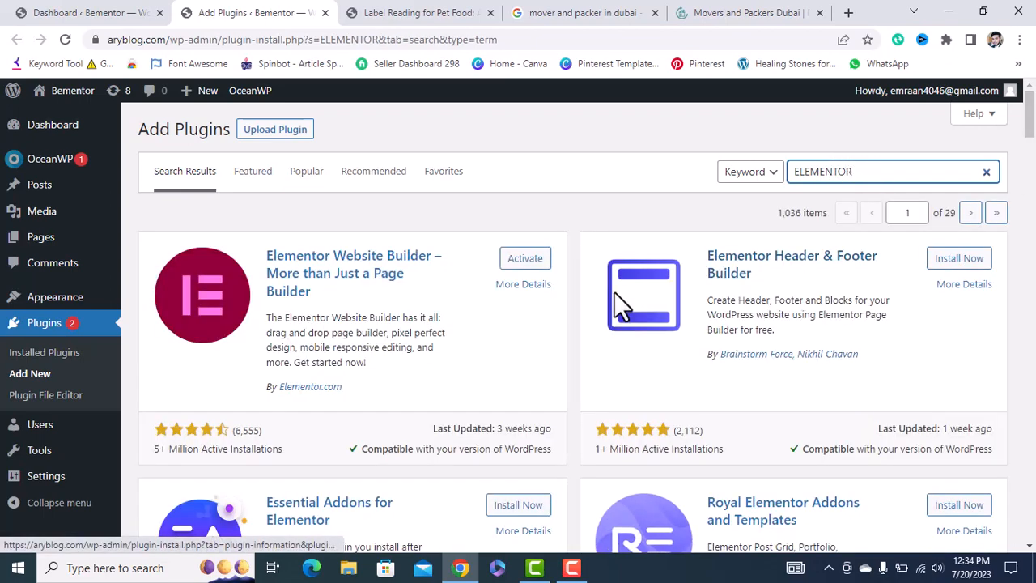
{"action": "left_click", "coordinate": [526, 263]}
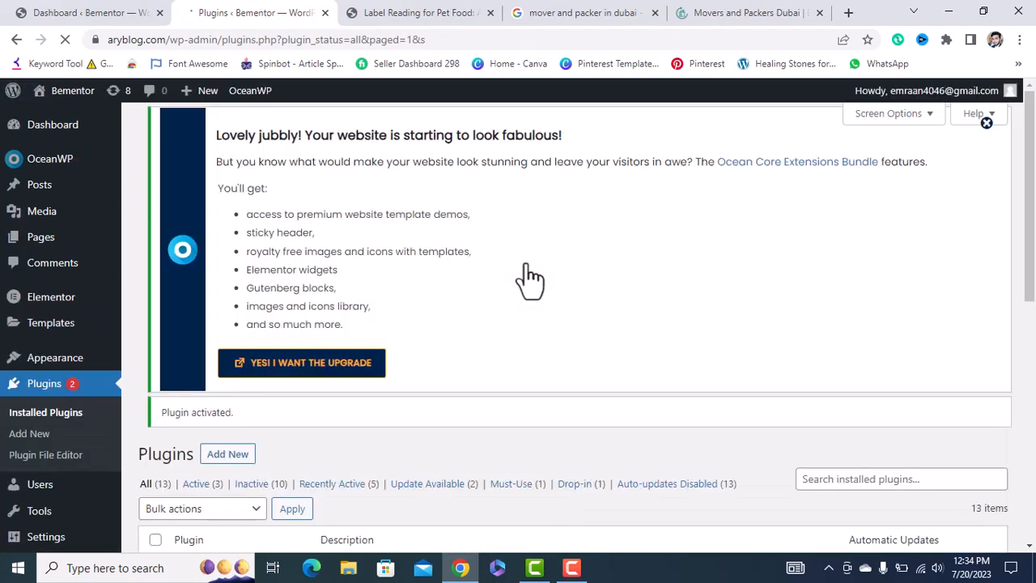
{"action": "scroll", "coordinate": [530, 279], "scroll_direction": "down", "scroll_amount": 3}
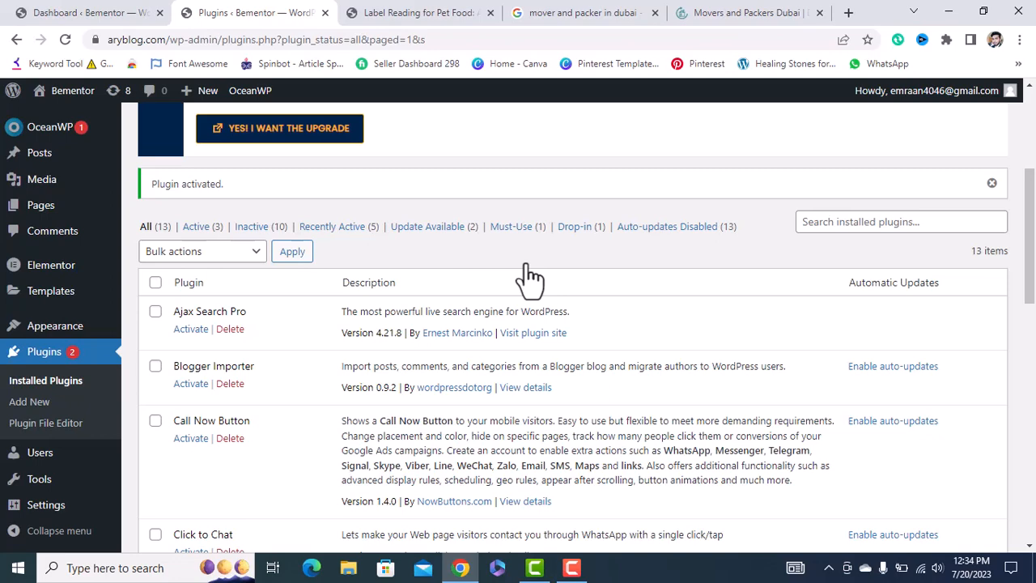
{"action": "scroll", "coordinate": [332, 332], "scroll_direction": "down", "scroll_amount": 3}
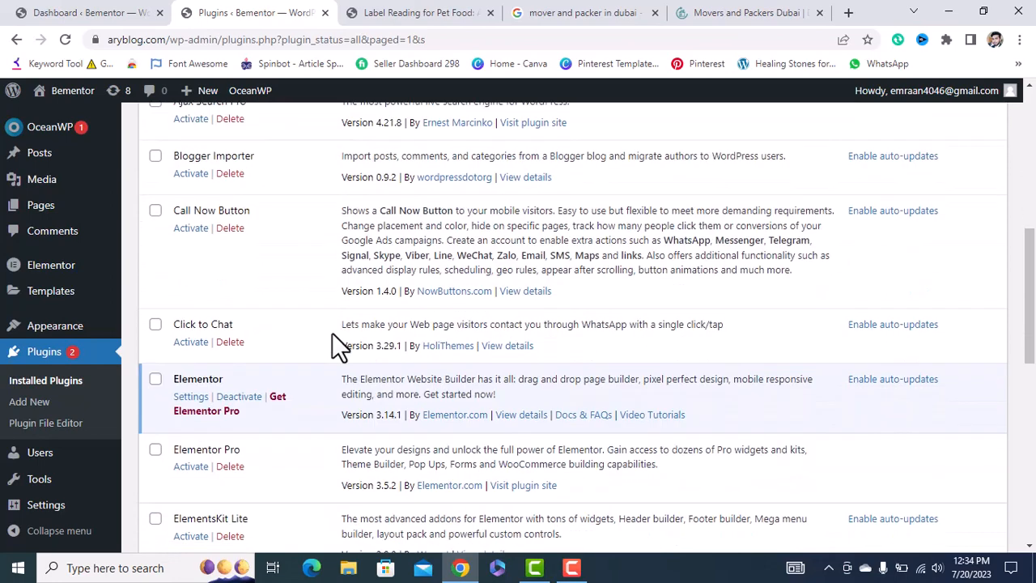
{"action": "scroll", "coordinate": [331, 333], "scroll_direction": "up", "scroll_amount": 4}
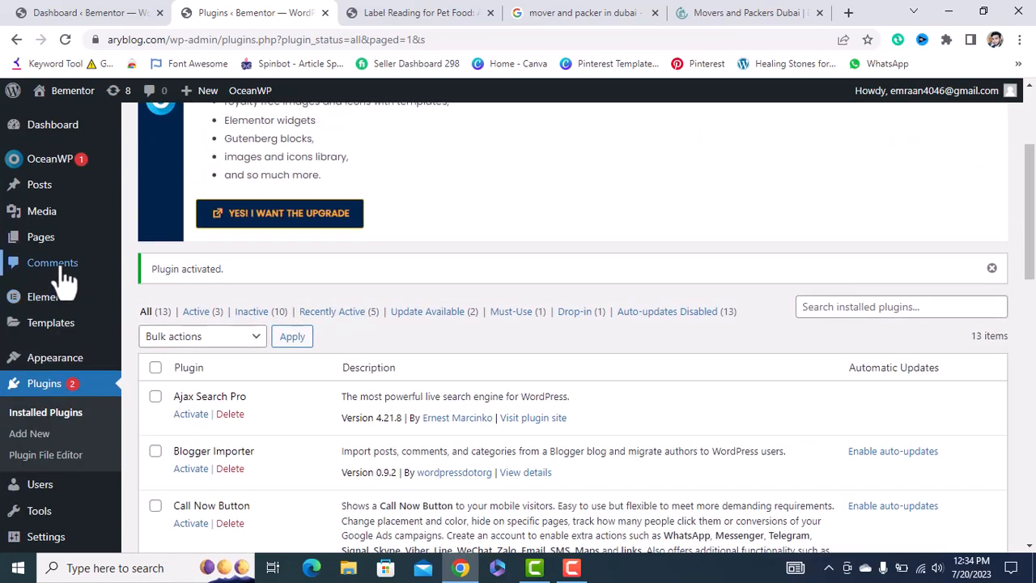
{"action": "mouse_move", "coordinate": [42, 241]}
{"action": "right_click", "coordinate": [136, 239]}
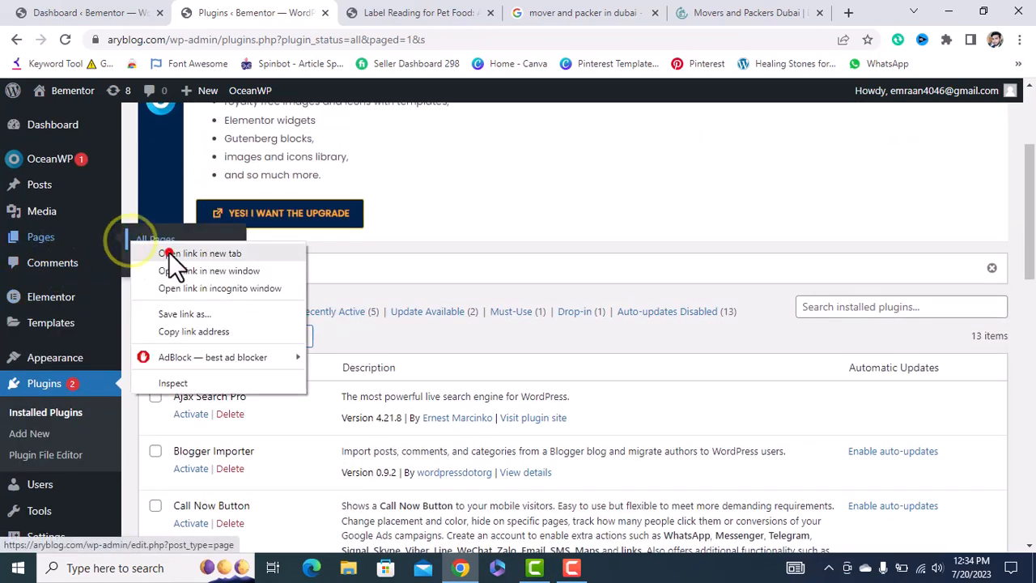
Edit the Home page from All Pages and show its OceanWP Title settings.
{"action": "left_click", "coordinate": [169, 252]}
{"action": "left_click", "coordinate": [380, 13]}
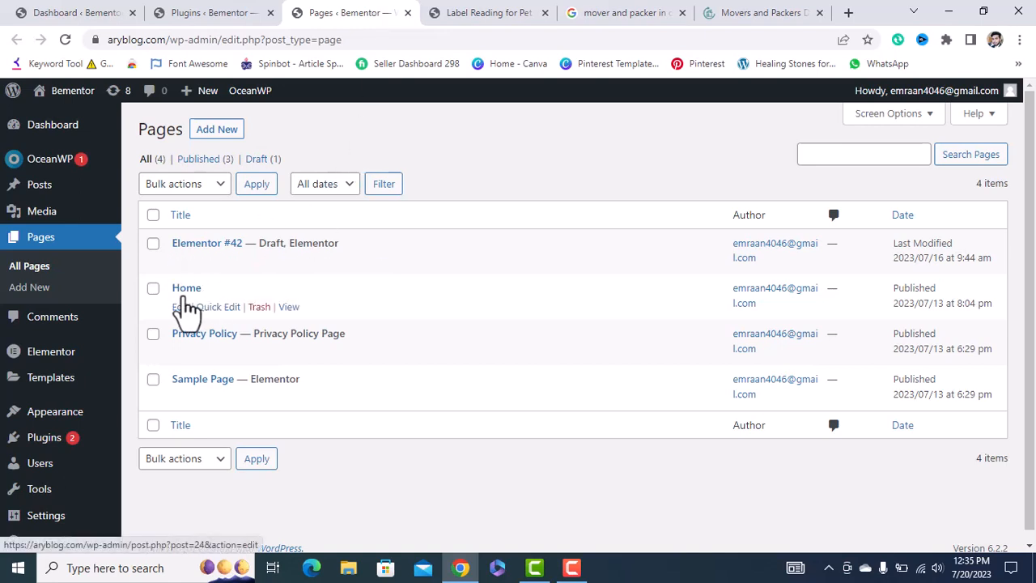
{"action": "left_click", "coordinate": [177, 307]}
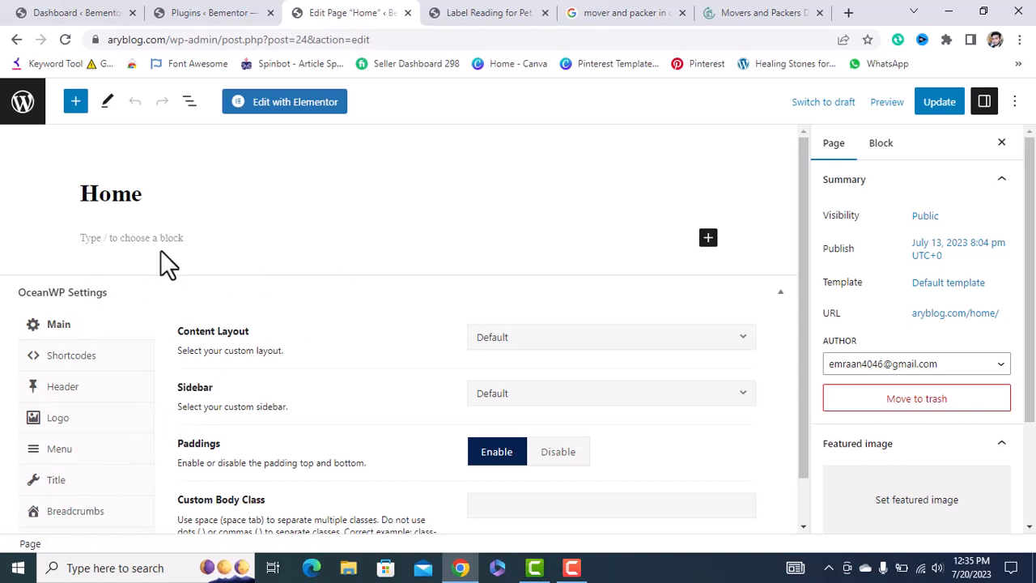
{"action": "left_click", "coordinate": [52, 483]}
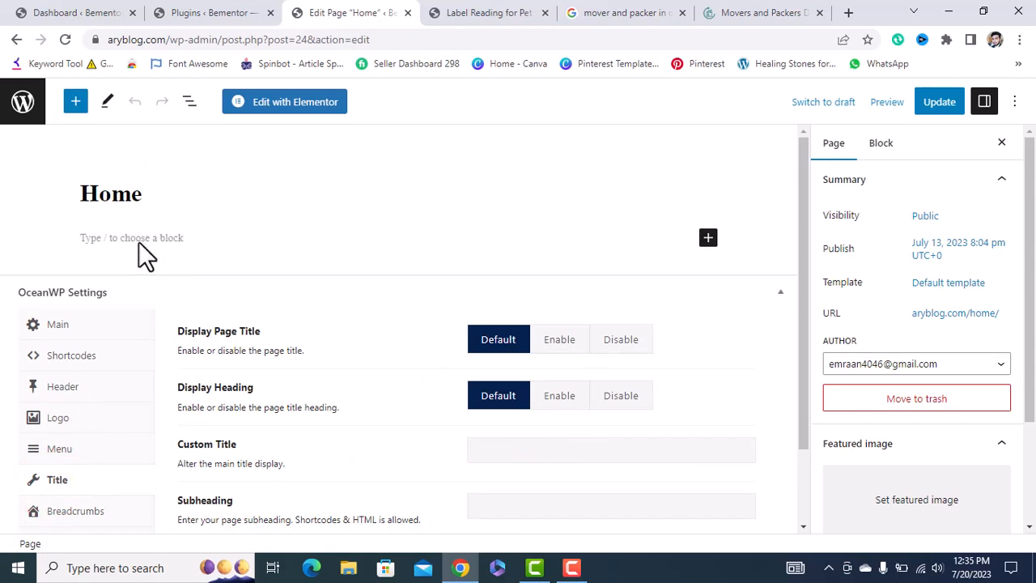
Launch the Home page in Elementor and close the Navigator panel.
{"action": "left_click", "coordinate": [296, 104]}
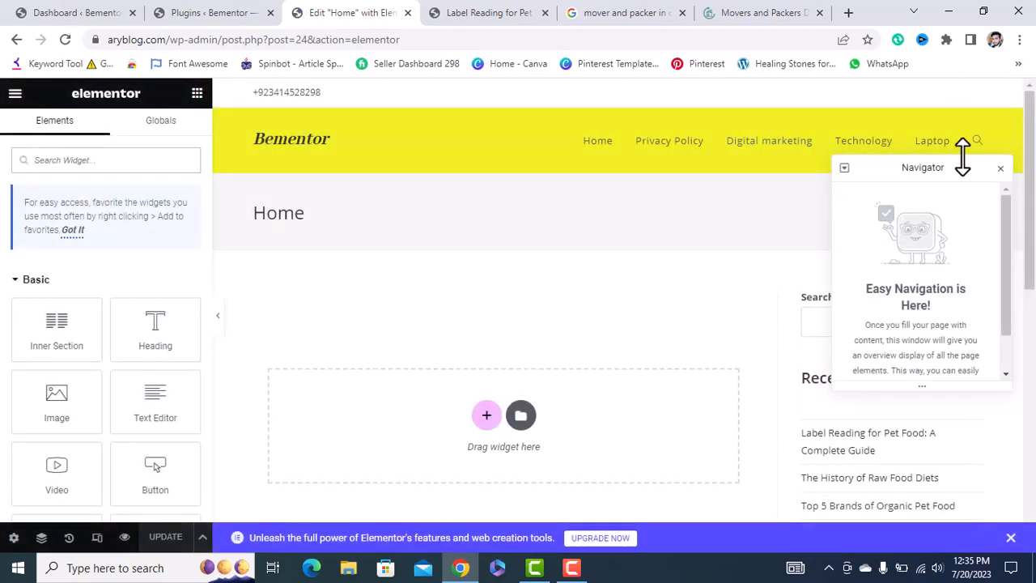
{"action": "left_click", "coordinate": [1001, 168]}
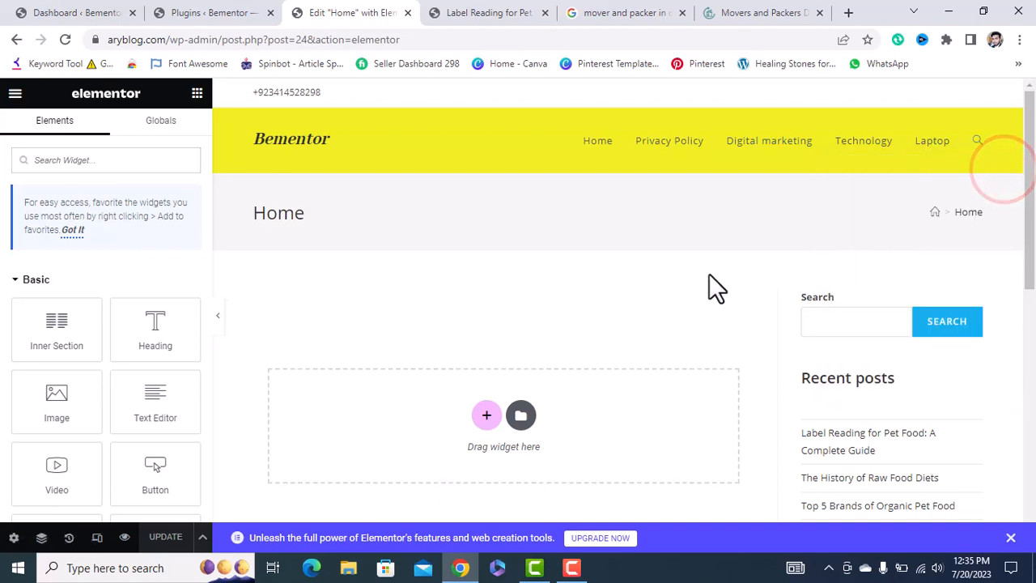
{"action": "scroll", "coordinate": [709, 274], "scroll_direction": "down", "scroll_amount": 1}
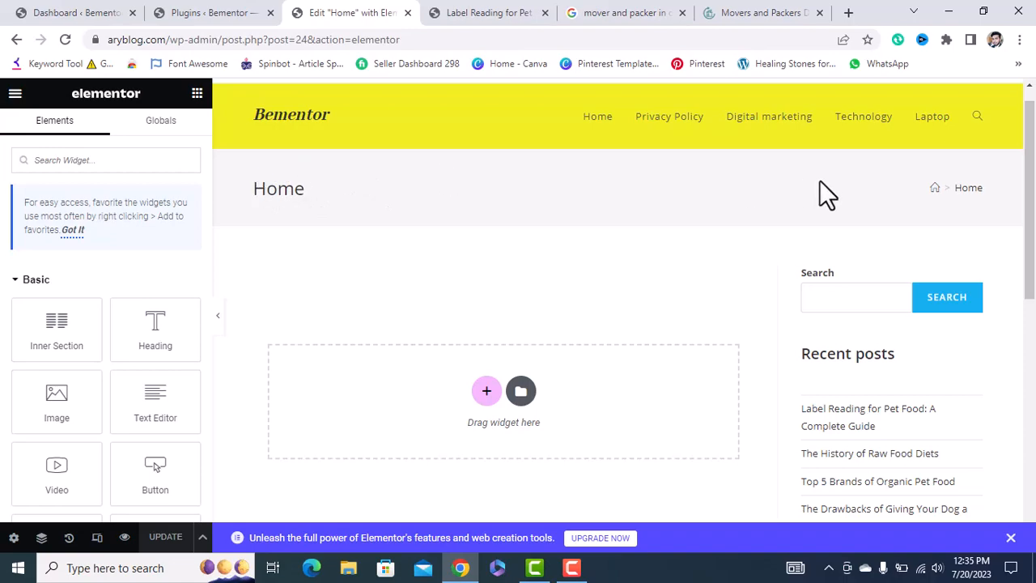
{"action": "left_click", "coordinate": [765, 13]}
{"action": "scroll", "coordinate": [469, 232], "scroll_direction": "down", "scroll_amount": 8}
{"action": "scroll", "coordinate": [417, 138], "scroll_direction": "up", "scroll_amount": 4}
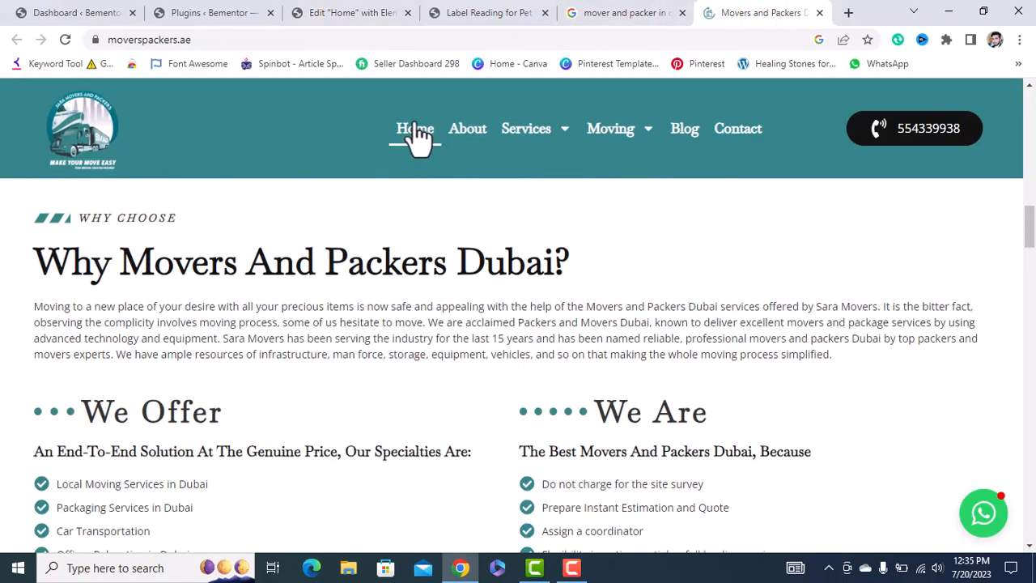
{"action": "scroll", "coordinate": [430, 262], "scroll_direction": "up", "scroll_amount": 10}
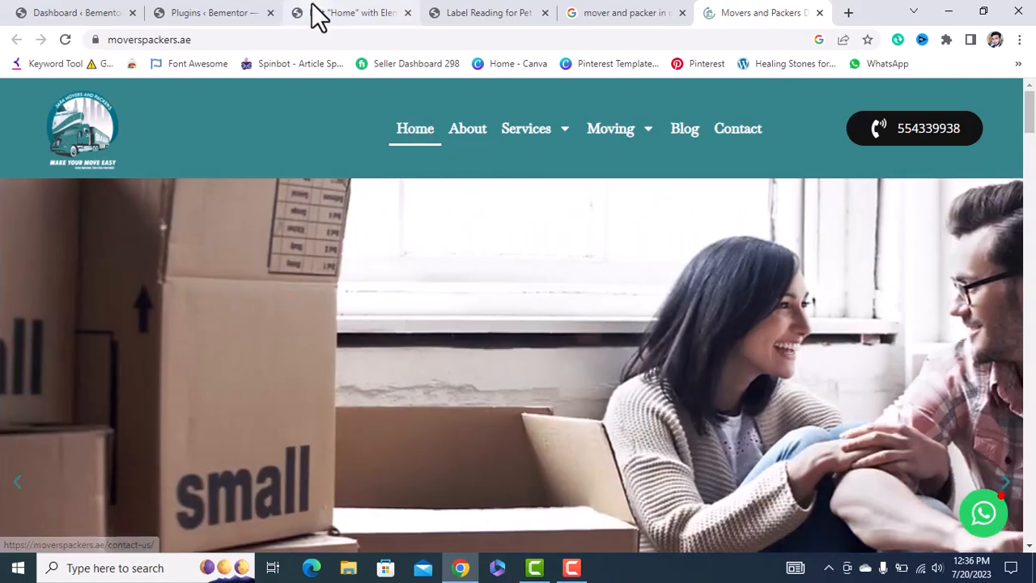
{"action": "left_click", "coordinate": [315, 12]}
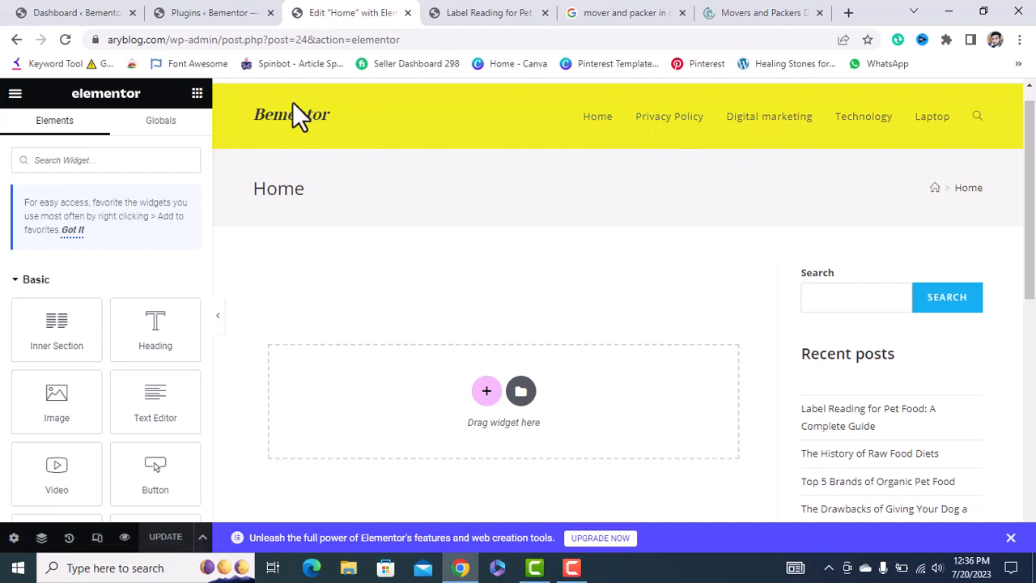
Set Home's OceanWP Display Page Title to Disable, update, and reopen it in Elementor.
{"action": "left_click", "coordinate": [16, 39]}
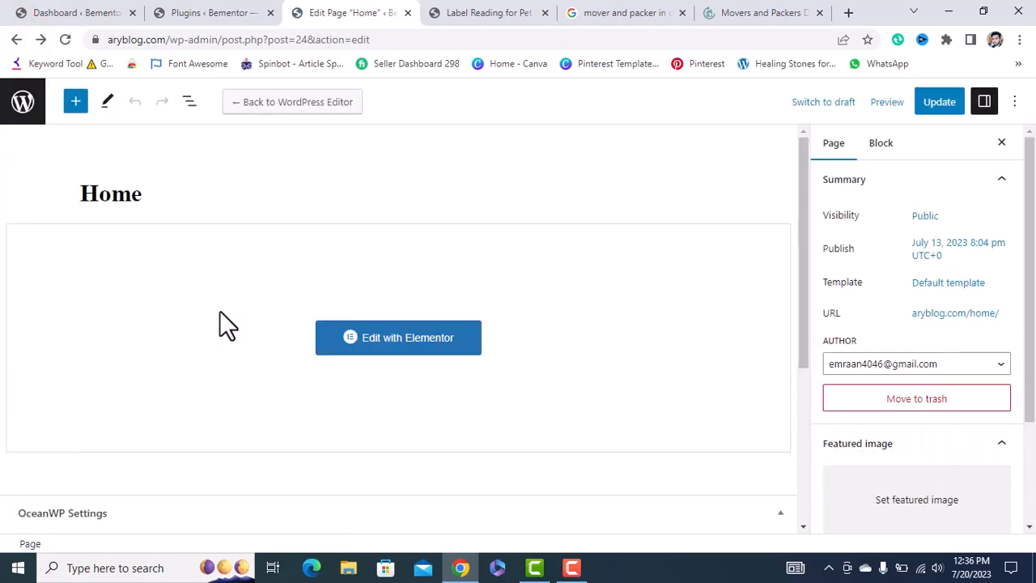
{"action": "scroll", "coordinate": [223, 319], "scroll_direction": "down", "scroll_amount": 3}
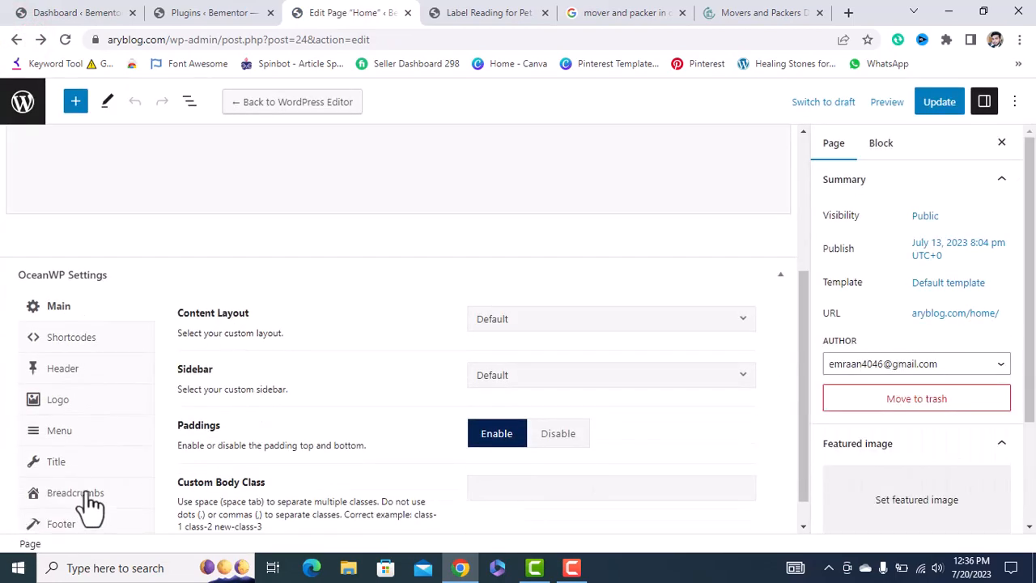
{"action": "left_click", "coordinate": [61, 463]}
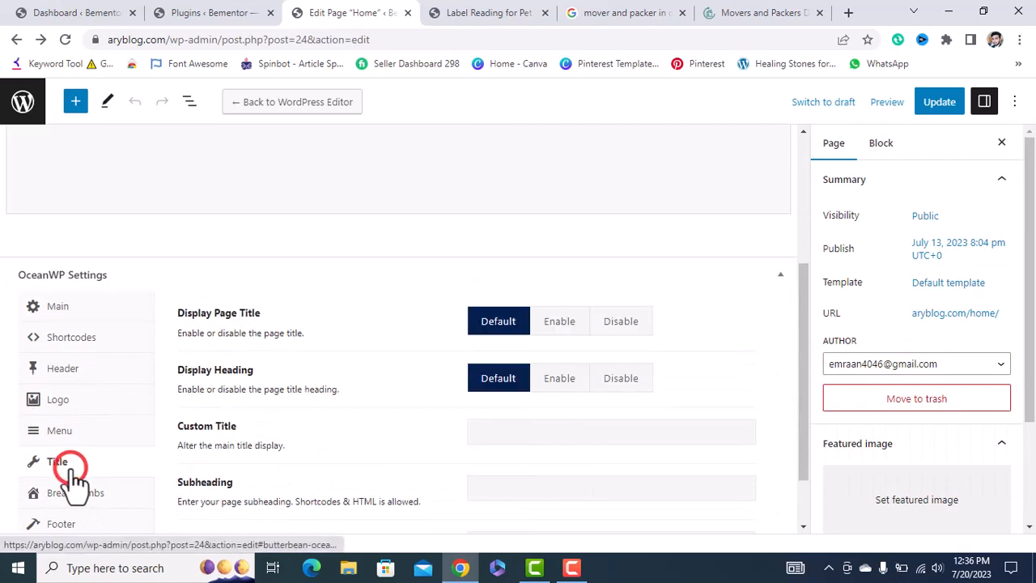
{"action": "left_click", "coordinate": [629, 321]}
{"action": "left_click", "coordinate": [938, 102]}
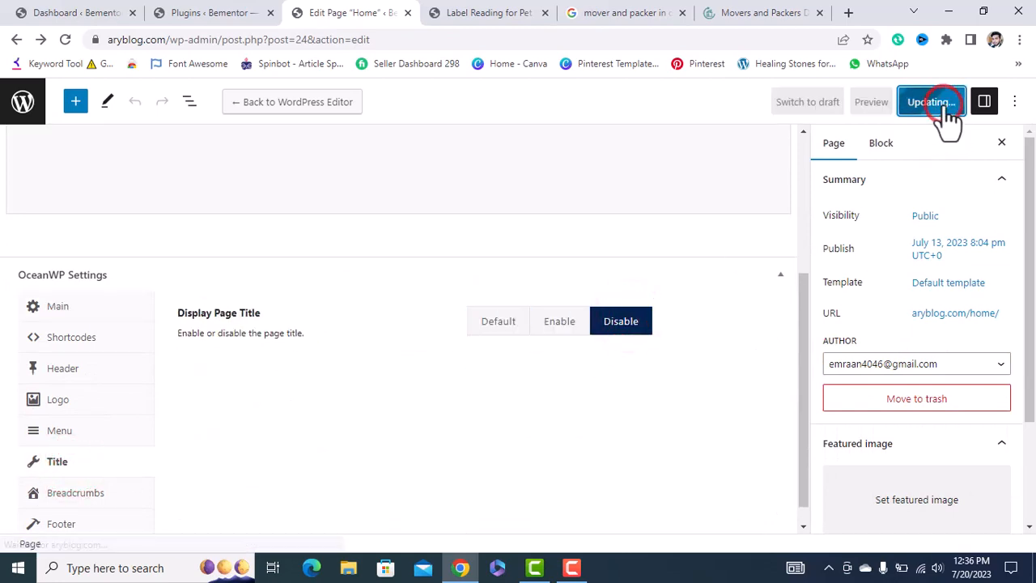
{"action": "scroll", "coordinate": [608, 213], "scroll_direction": "up", "scroll_amount": 3}
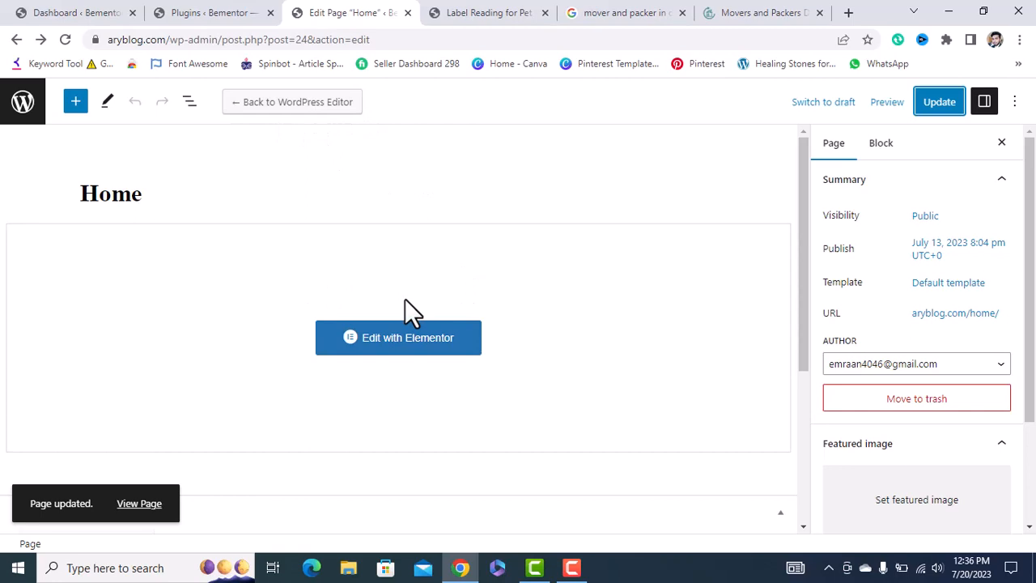
{"action": "left_click", "coordinate": [409, 350]}
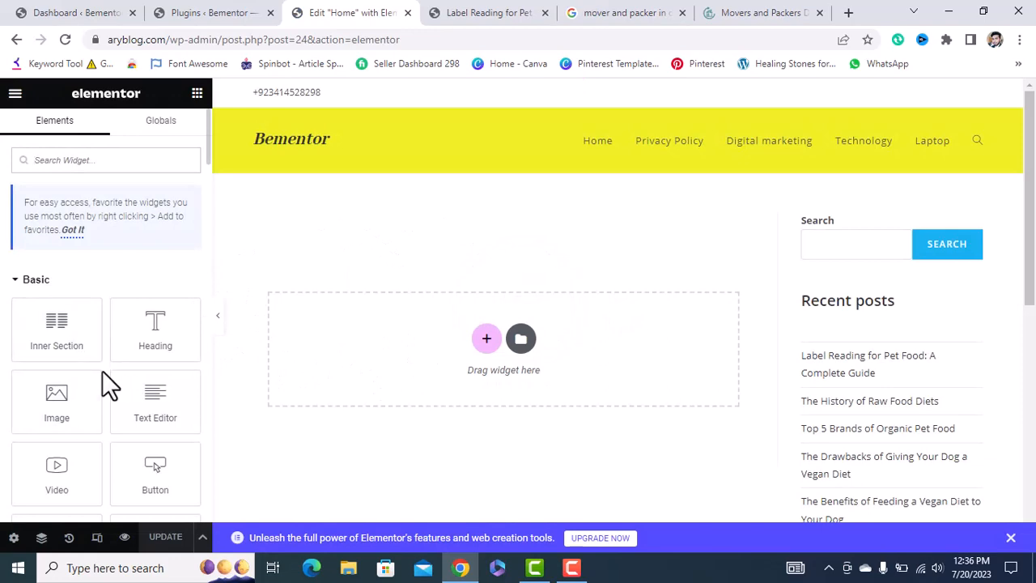
Scroll through Elementor's widget panel, then return to the Installed Plugins page.
{"action": "scroll", "coordinate": [102, 371], "scroll_direction": "down", "scroll_amount": 20}
{"action": "scroll", "coordinate": [101, 370], "scroll_direction": "down", "scroll_amount": 5}
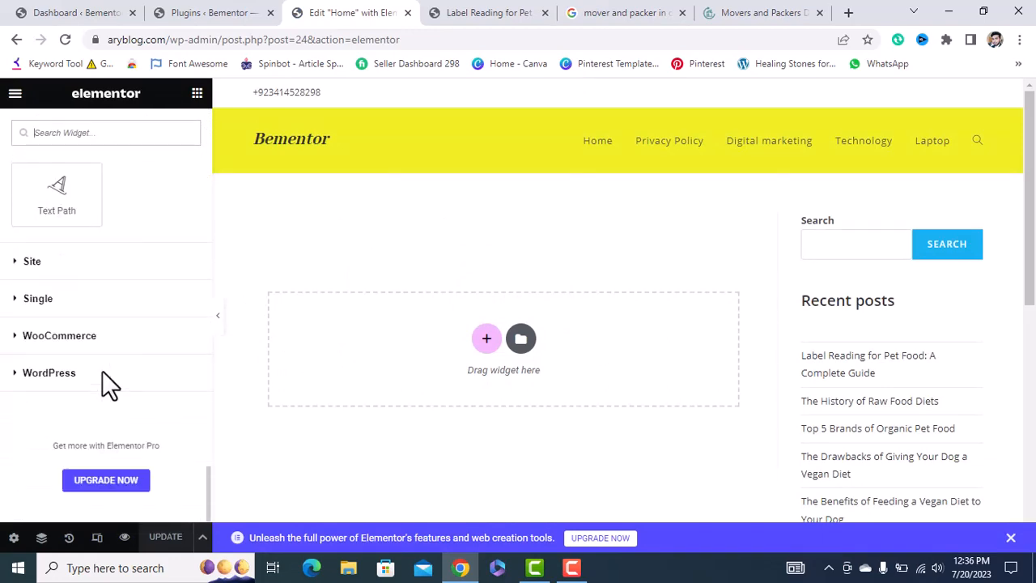
{"action": "scroll", "coordinate": [102, 371], "scroll_direction": "up", "scroll_amount": 8}
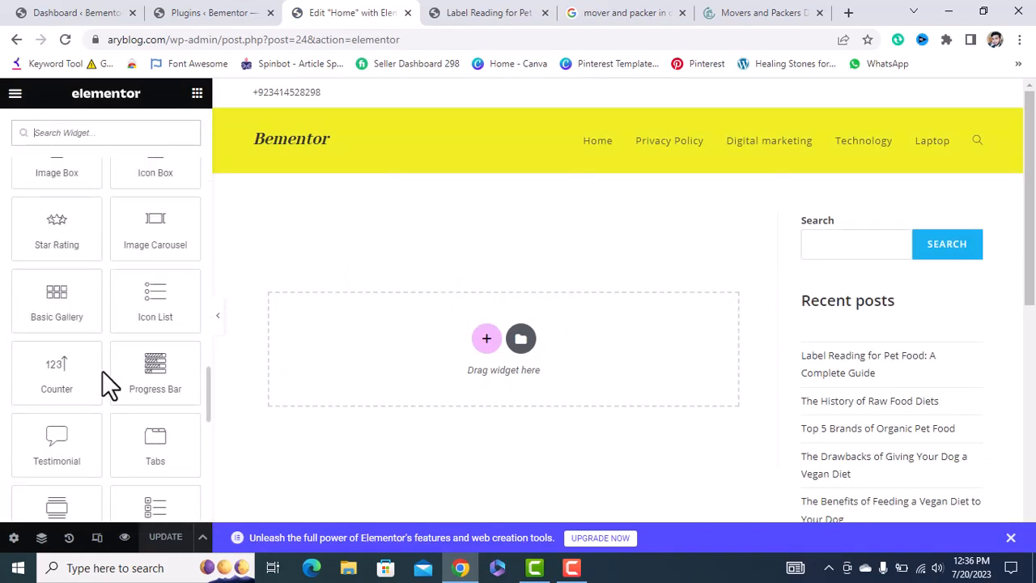
{"action": "scroll", "coordinate": [102, 372], "scroll_direction": "up", "scroll_amount": 4}
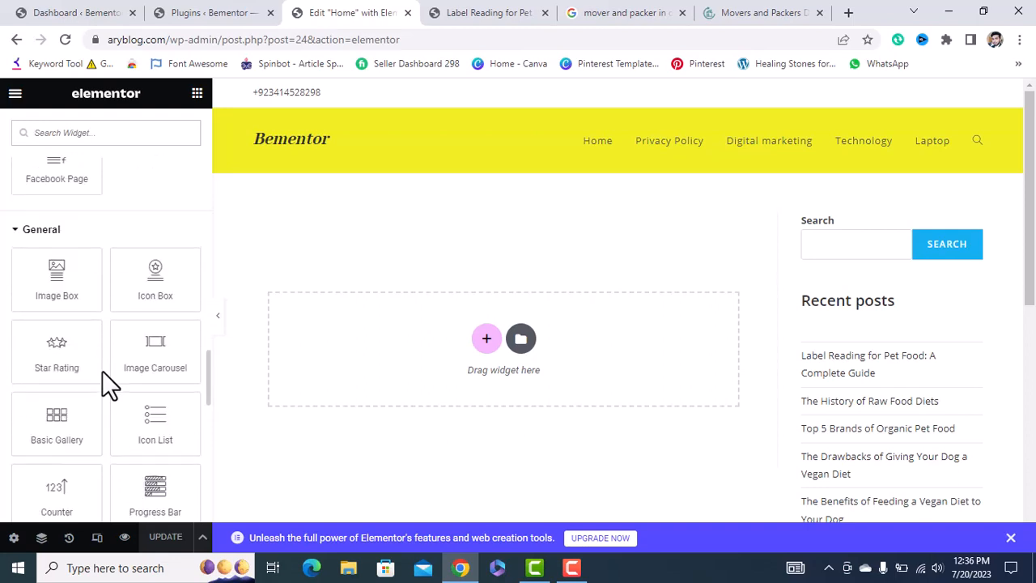
{"action": "scroll", "coordinate": [102, 370], "scroll_direction": "up", "scroll_amount": 4}
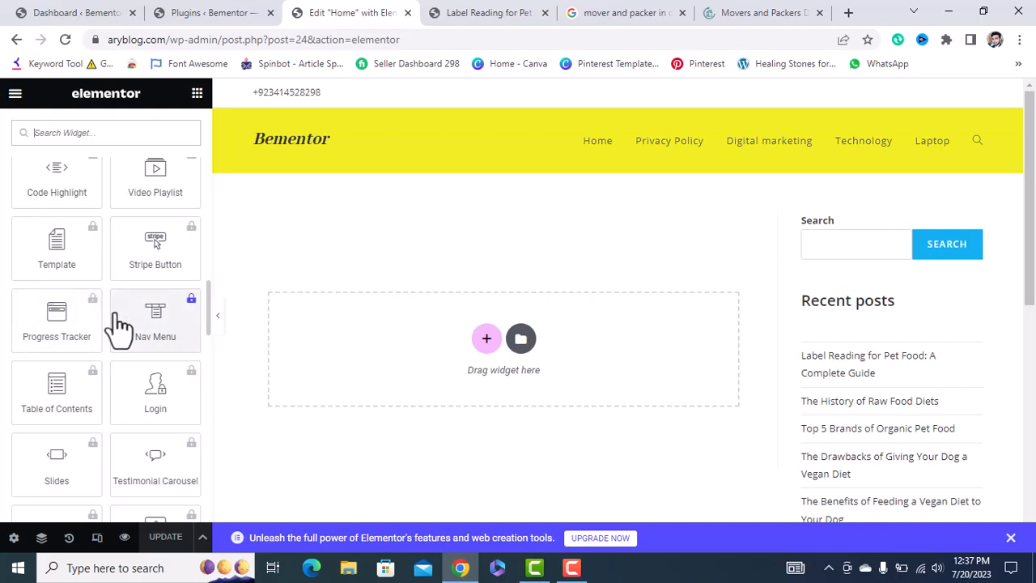
{"action": "scroll", "coordinate": [747, 403], "scroll_direction": "down", "scroll_amount": 4}
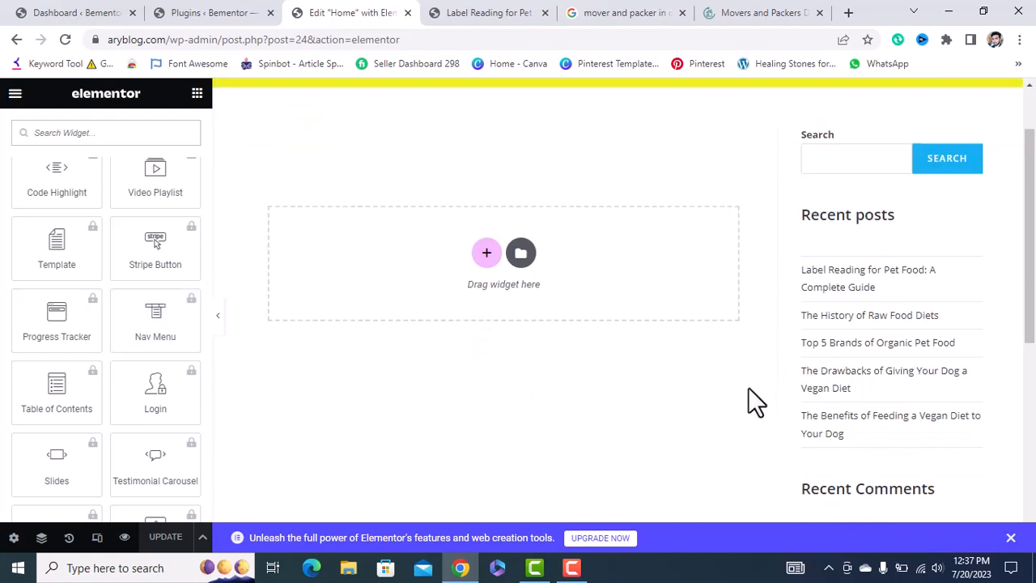
{"action": "scroll", "coordinate": [736, 409], "scroll_direction": "up", "scroll_amount": 2}
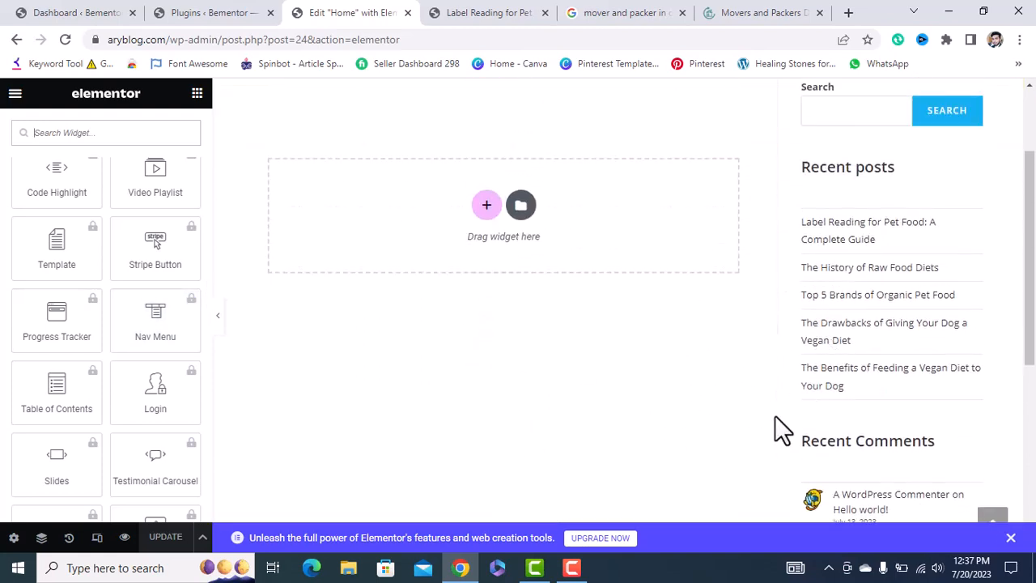
{"action": "scroll", "coordinate": [779, 429], "scroll_direction": "up", "scroll_amount": 2}
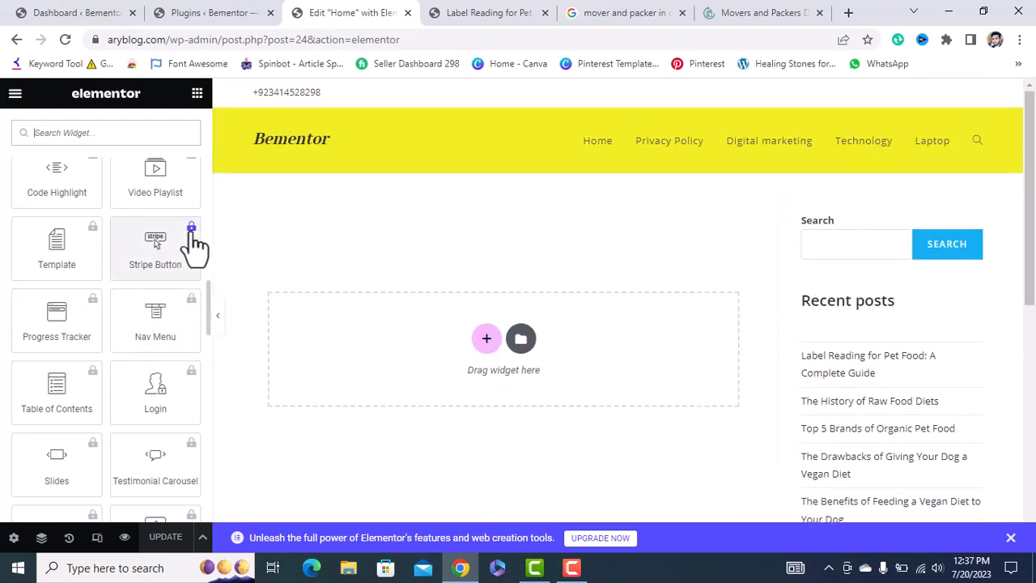
{"action": "left_click", "coordinate": [192, 12]}
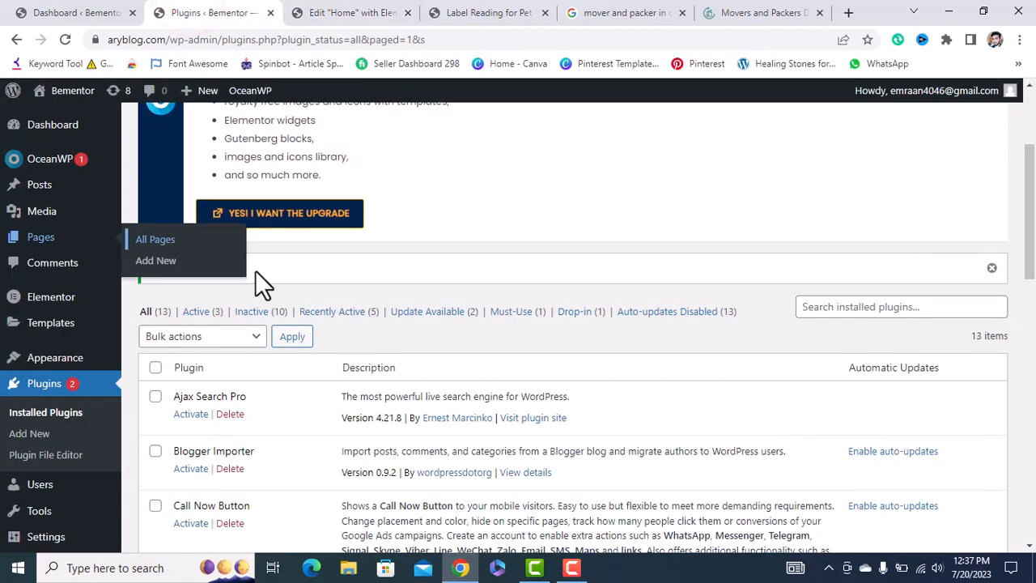
Try the Upload Plugin option, cancel the file picker, and return to Installed Plugins.
{"action": "scroll", "coordinate": [255, 271], "scroll_direction": "up", "scroll_amount": 3}
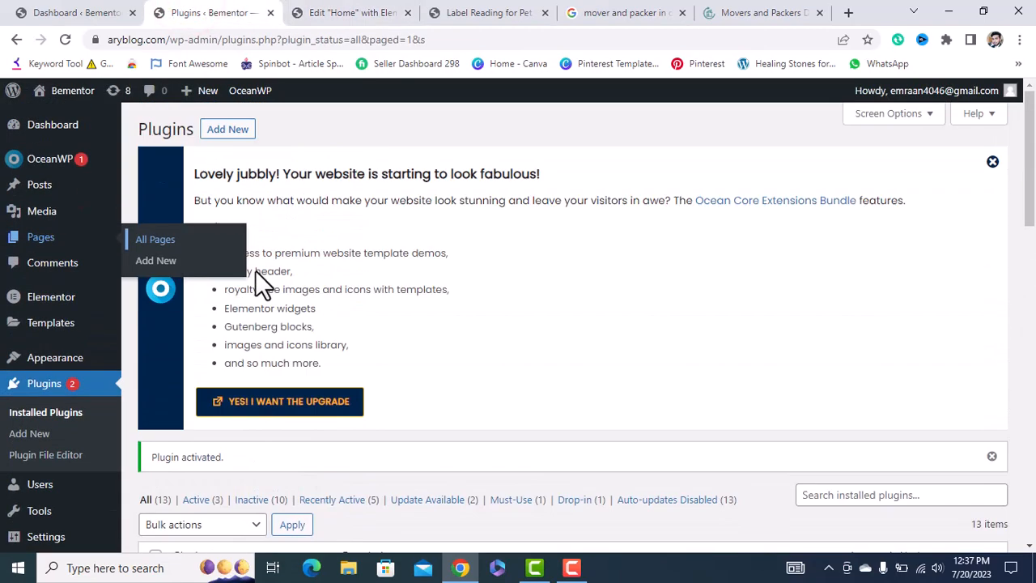
{"action": "left_click", "coordinate": [235, 135]}
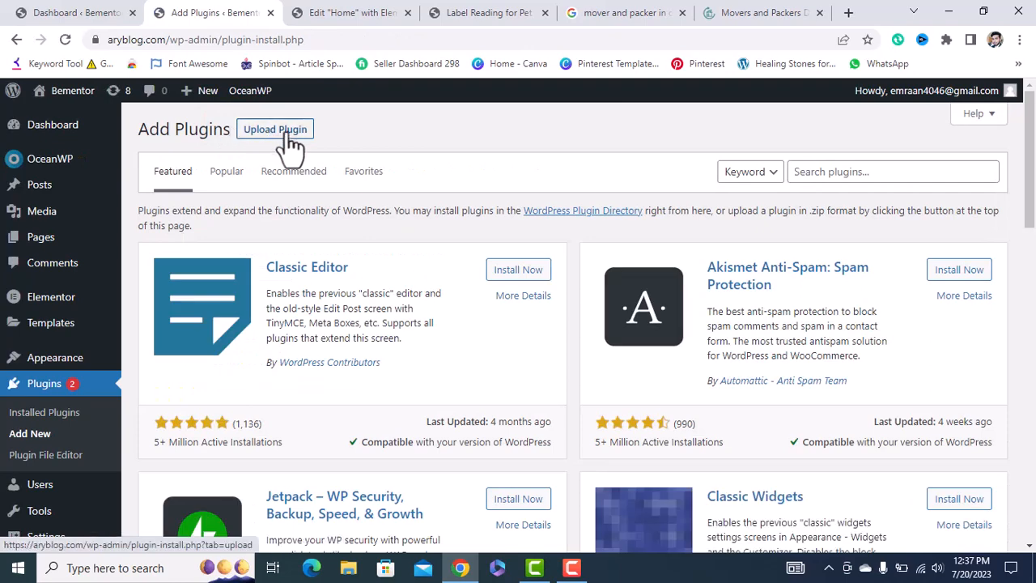
{"action": "left_click", "coordinate": [280, 129]}
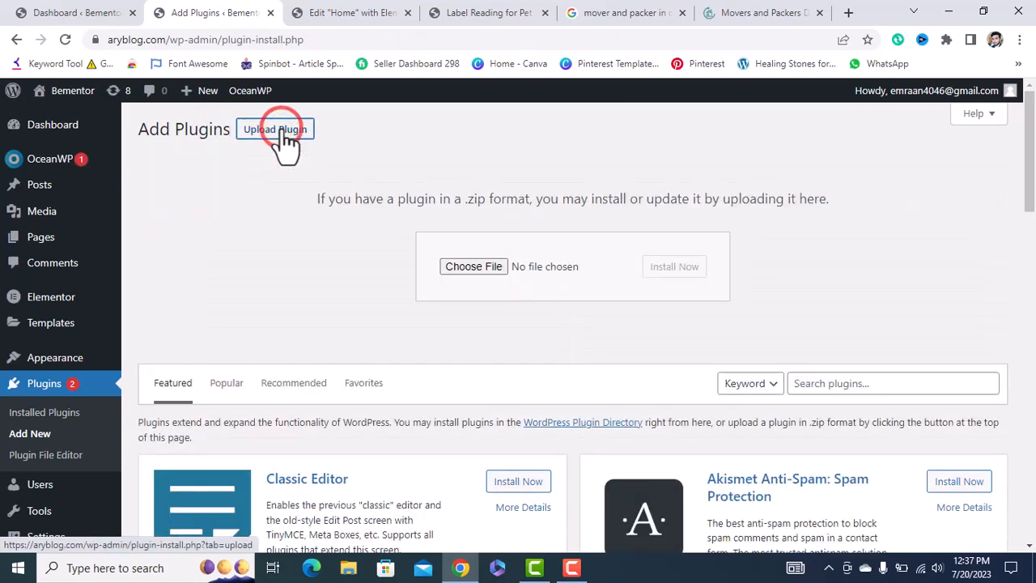
{"action": "left_click", "coordinate": [481, 267]}
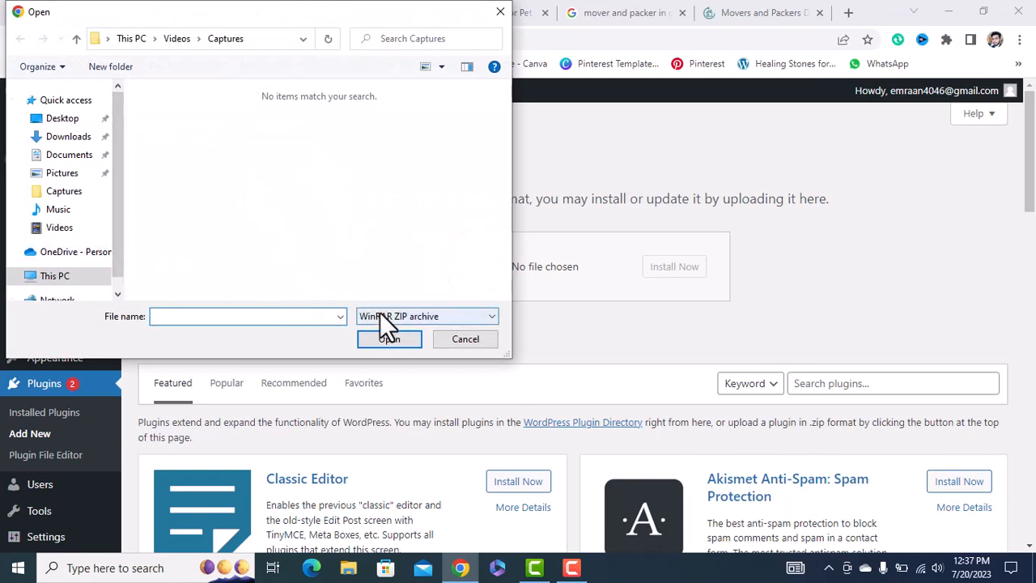
{"action": "left_click", "coordinate": [496, 22]}
{"action": "scroll", "coordinate": [298, 264], "scroll_direction": "down", "scroll_amount": 2}
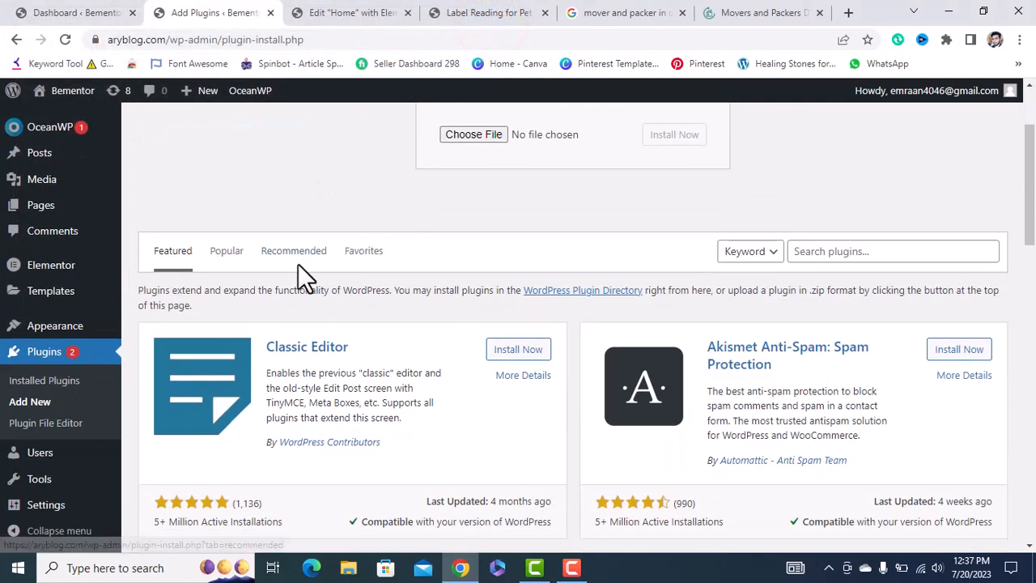
{"action": "left_click", "coordinate": [54, 384]}
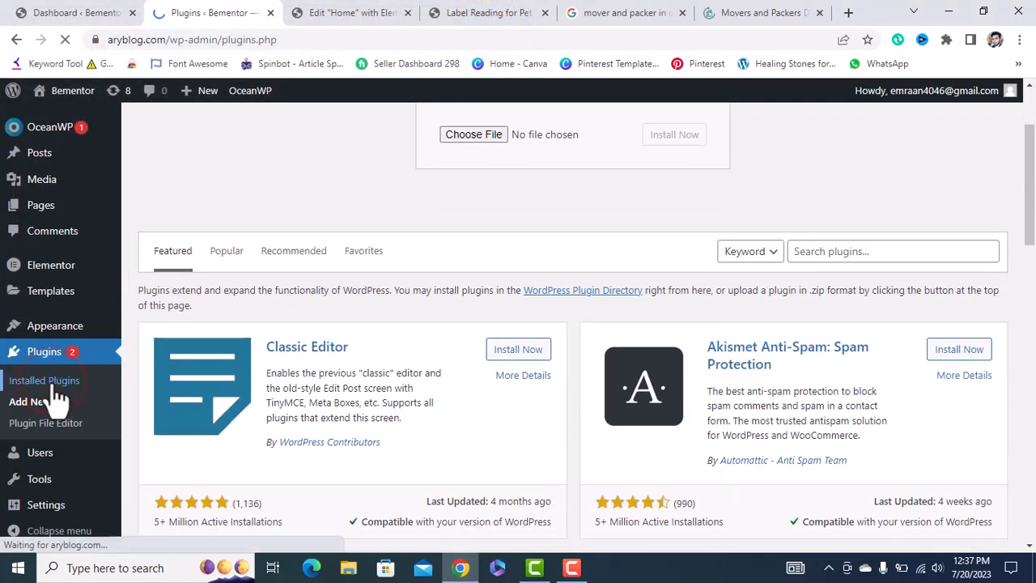
{"action": "scroll", "coordinate": [291, 421], "scroll_direction": "down", "scroll_amount": 5}
{"action": "scroll", "coordinate": [338, 437], "scroll_direction": "down", "scroll_amount": 3}
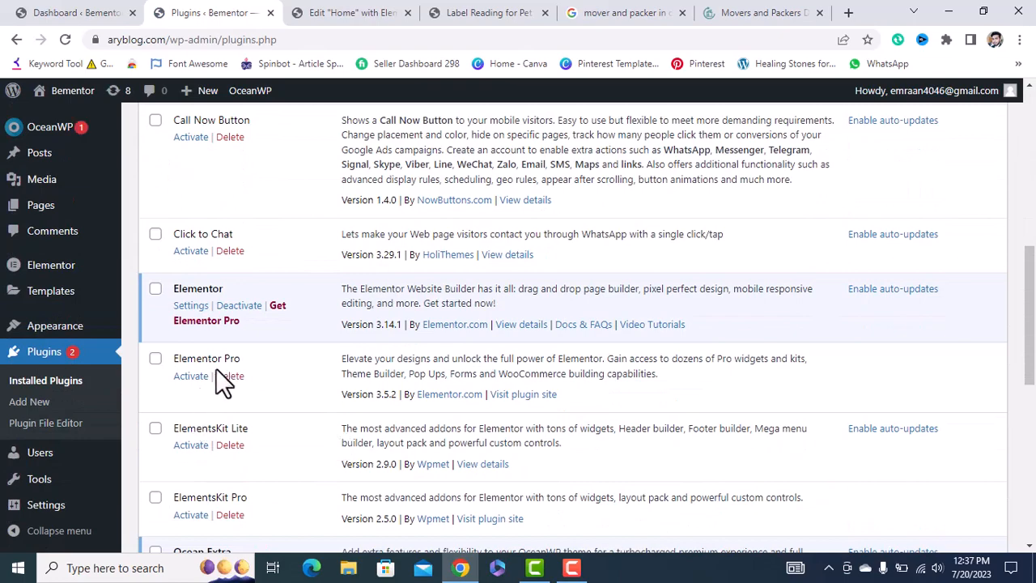
{"action": "scroll", "coordinate": [316, 324], "scroll_direction": "up", "scroll_amount": 1}
{"action": "scroll", "coordinate": [316, 323], "scroll_direction": "up", "scroll_amount": 10}
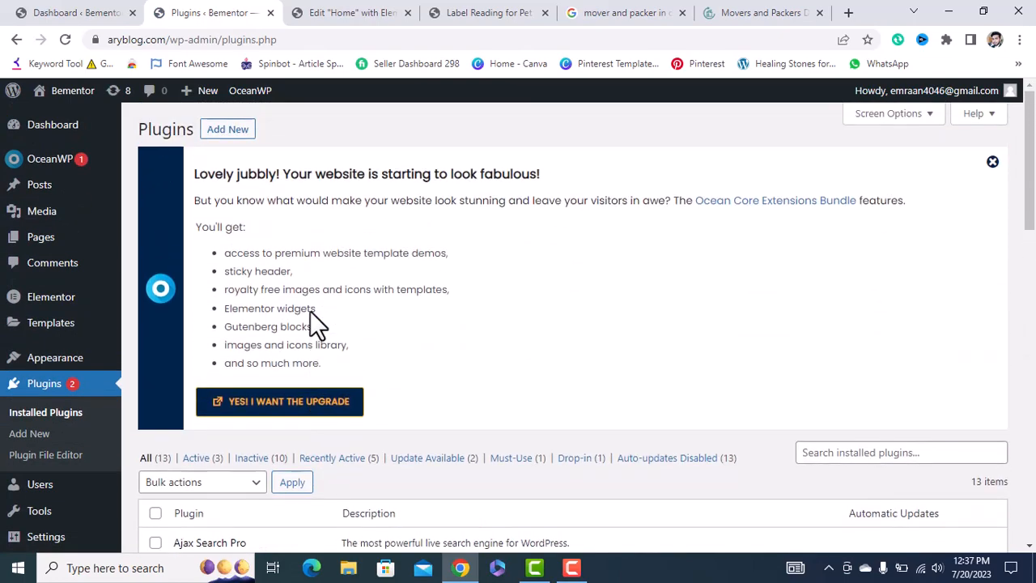
Activate Elementor Pro in the Installed Plugins list and switch back to the Elementor editor.
{"action": "left_click", "coordinate": [232, 130]}
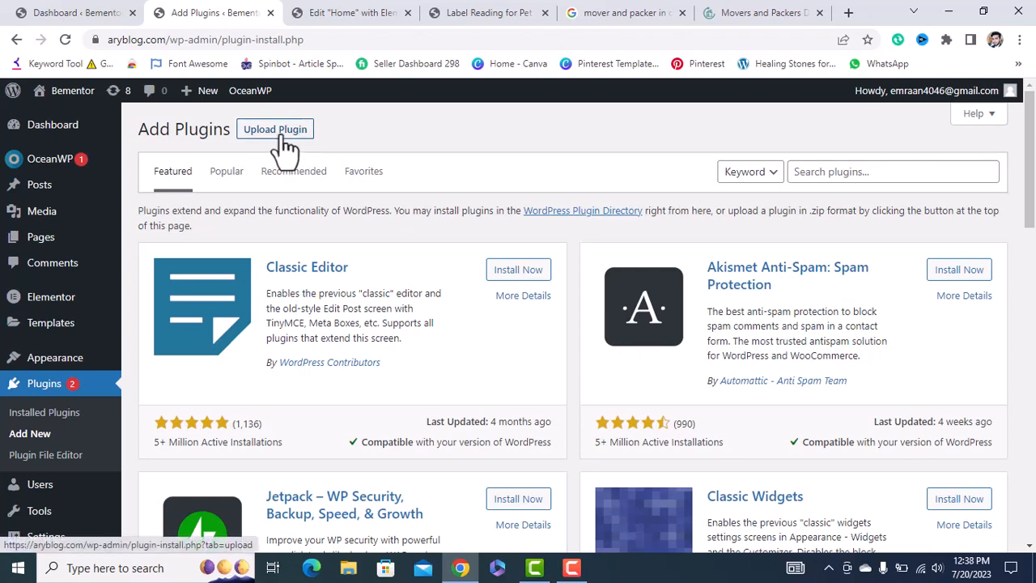
{"action": "left_click", "coordinate": [64, 412]}
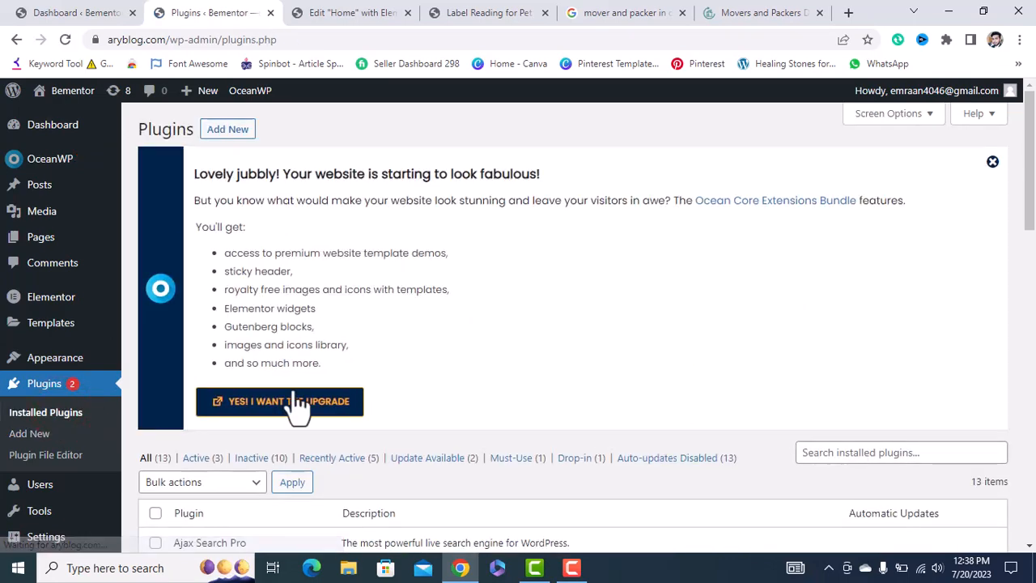
{"action": "scroll", "coordinate": [323, 405], "scroll_direction": "down", "scroll_amount": 2}
{"action": "scroll", "coordinate": [356, 405], "scroll_direction": "down", "scroll_amount": 4}
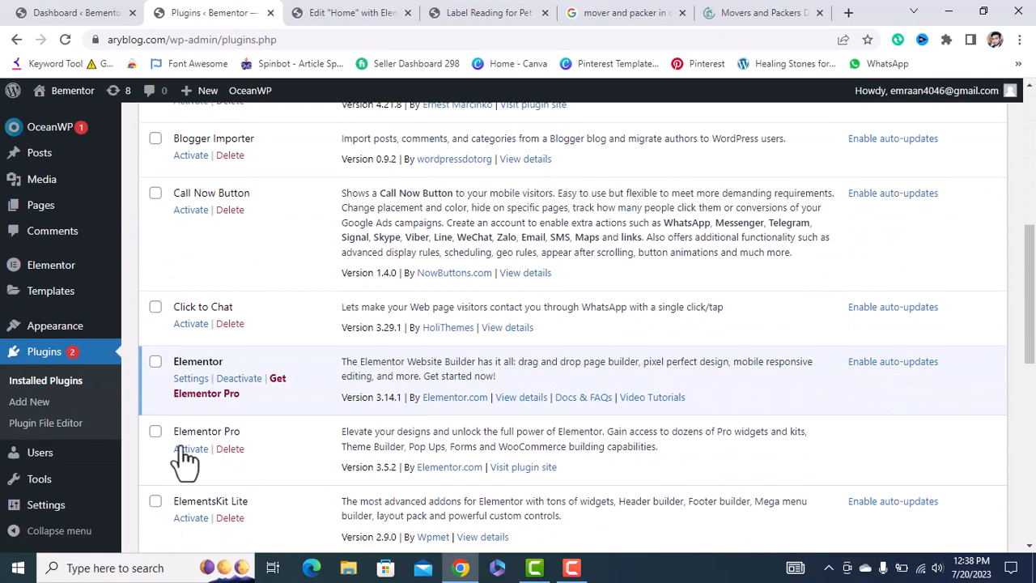
{"action": "scroll", "coordinate": [226, 440], "scroll_direction": "down", "scroll_amount": 1}
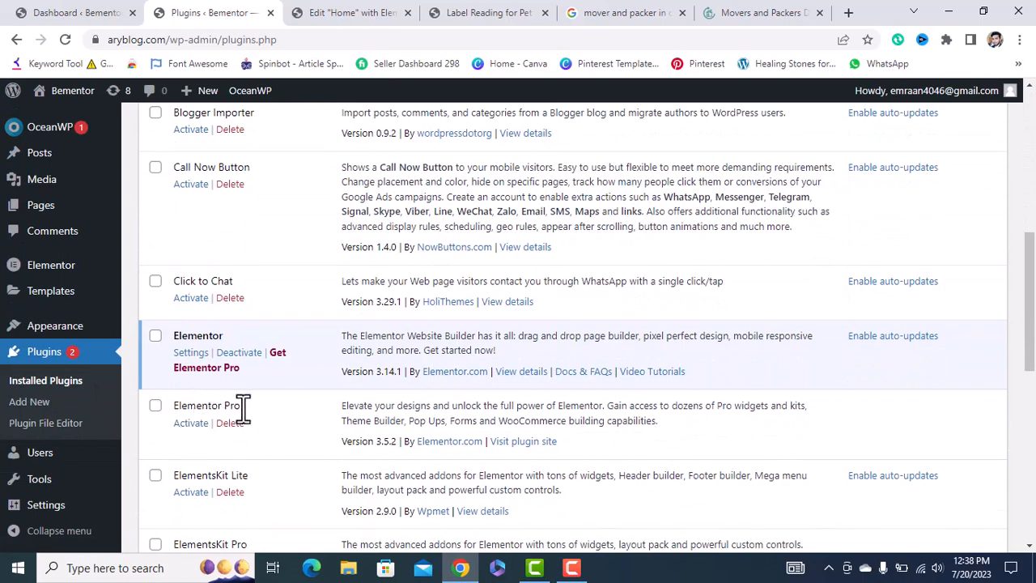
{"action": "left_click", "coordinate": [191, 423]}
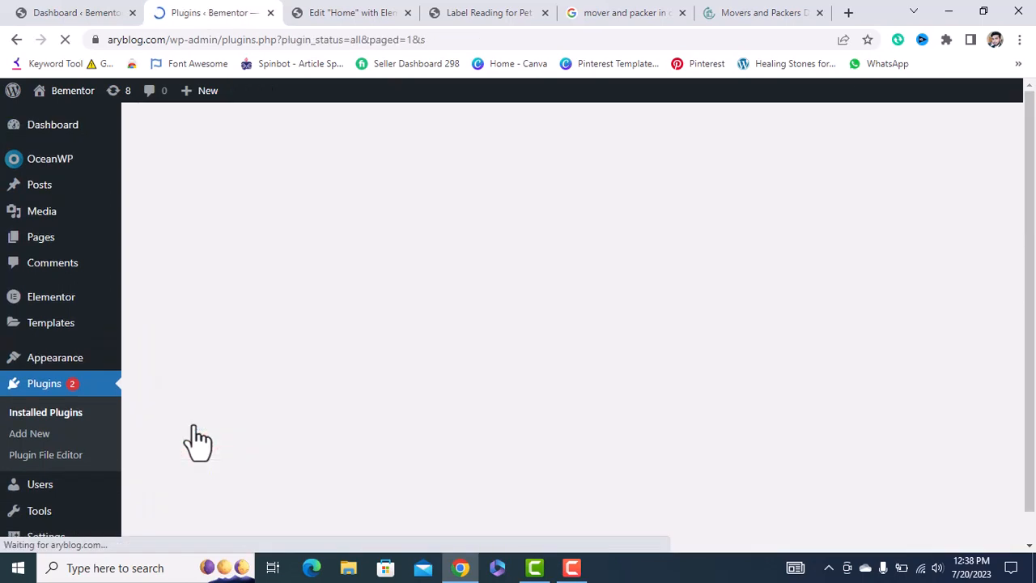
{"action": "scroll", "coordinate": [197, 437], "scroll_direction": "down", "scroll_amount": 7}
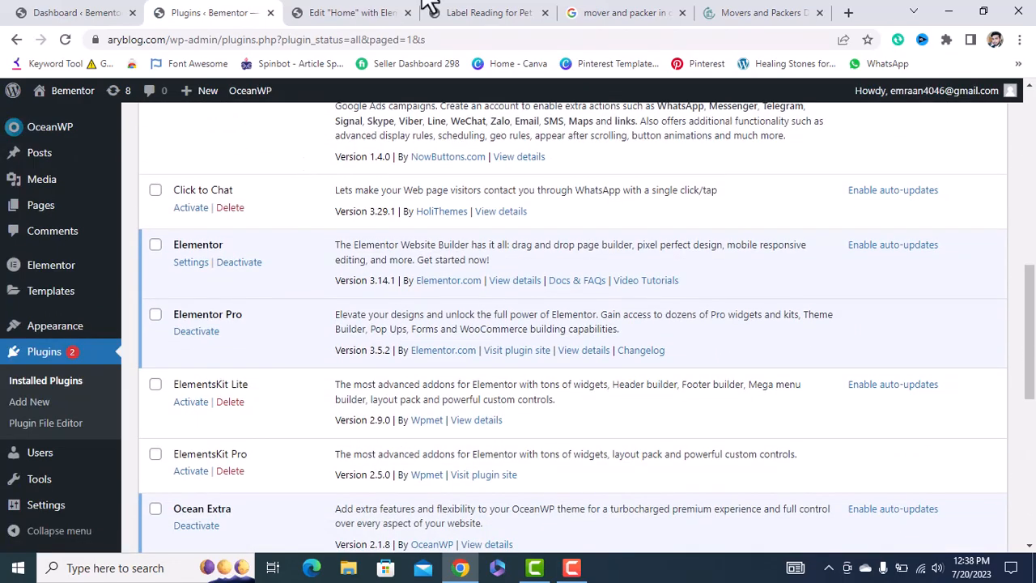
{"action": "left_click", "coordinate": [351, 12]}
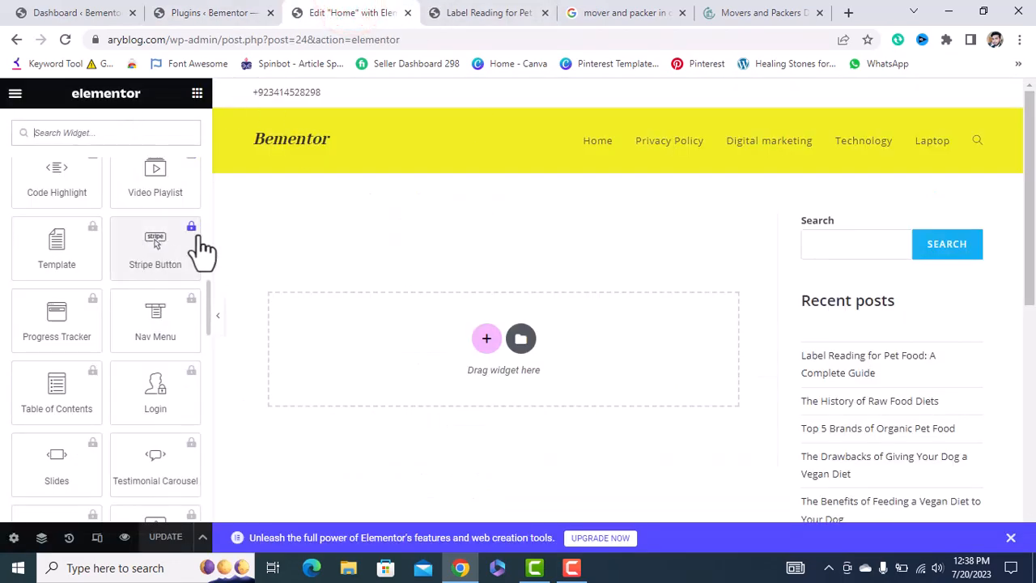
Reload the editor so Elementor Pro widgets load, scroll the widget panel, then view moverspackers.ae.
{"action": "left_click", "coordinate": [64, 40]}
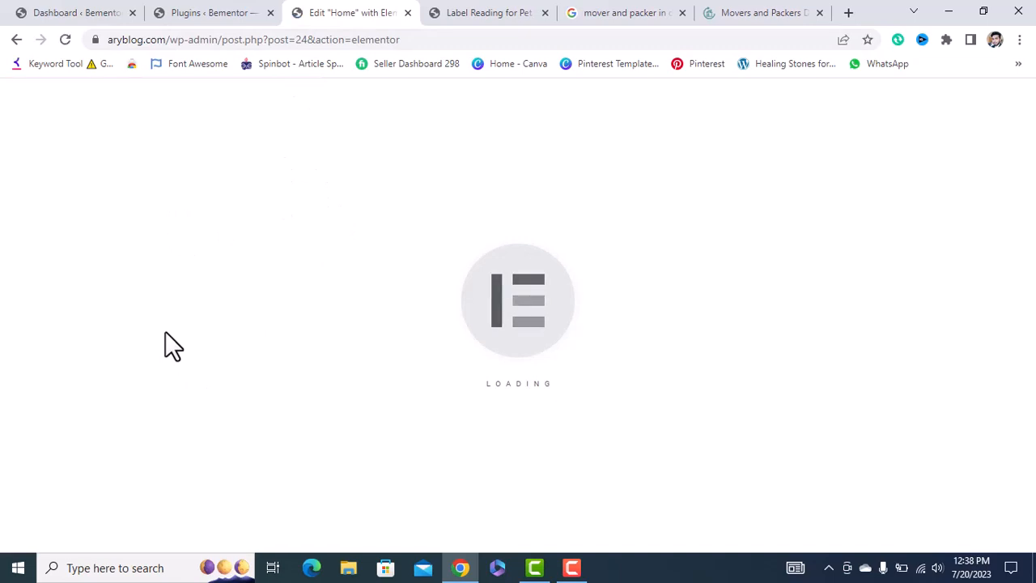
{"action": "scroll", "coordinate": [165, 331], "scroll_direction": "down", "scroll_amount": 5}
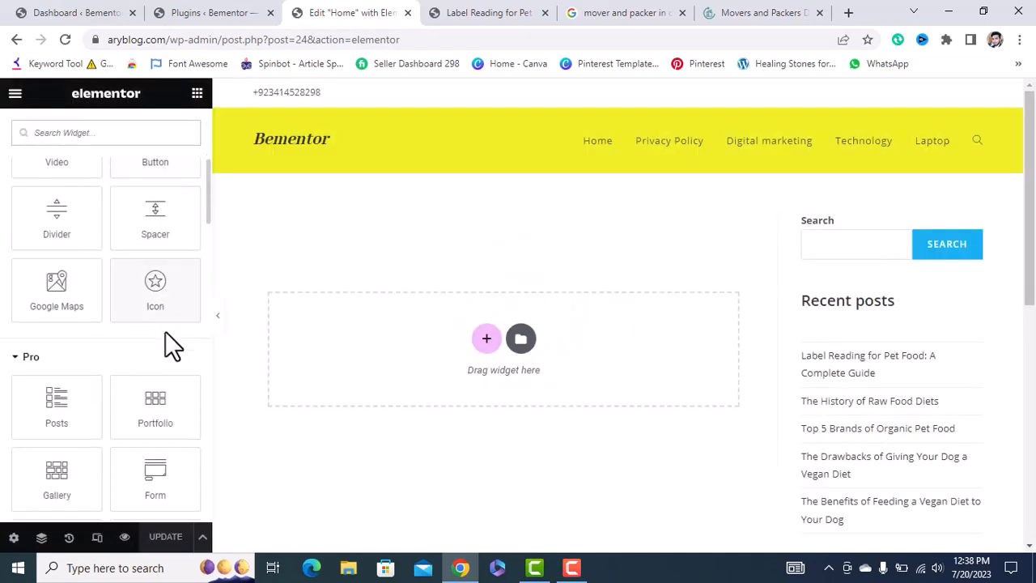
{"action": "scroll", "coordinate": [125, 363], "scroll_direction": "down", "scroll_amount": 3}
{"action": "scroll", "coordinate": [127, 388], "scroll_direction": "down", "scroll_amount": 3}
{"action": "scroll", "coordinate": [130, 390], "scroll_direction": "up", "scroll_amount": 4}
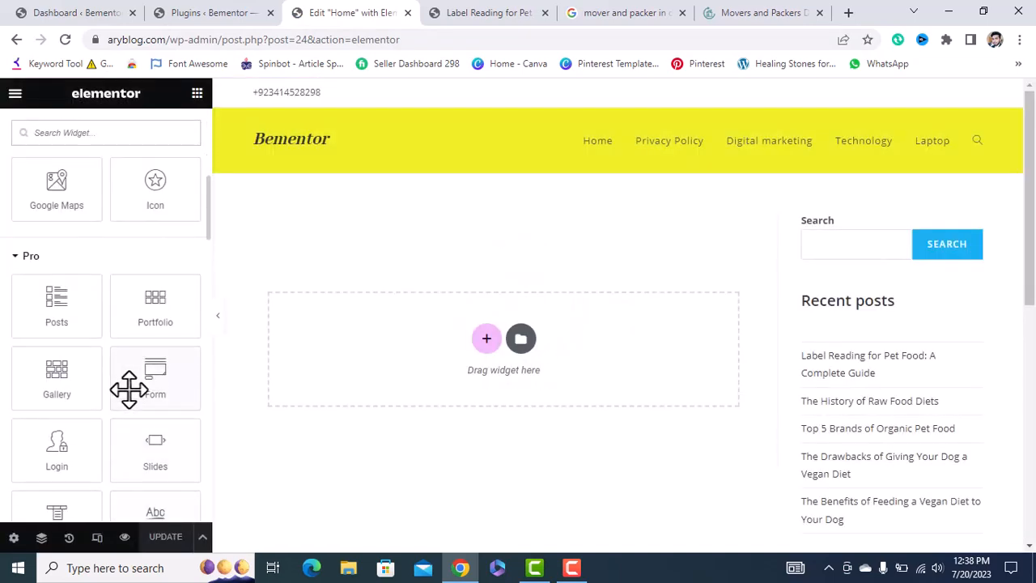
{"action": "scroll", "coordinate": [108, 405], "scroll_direction": "down", "scroll_amount": 2}
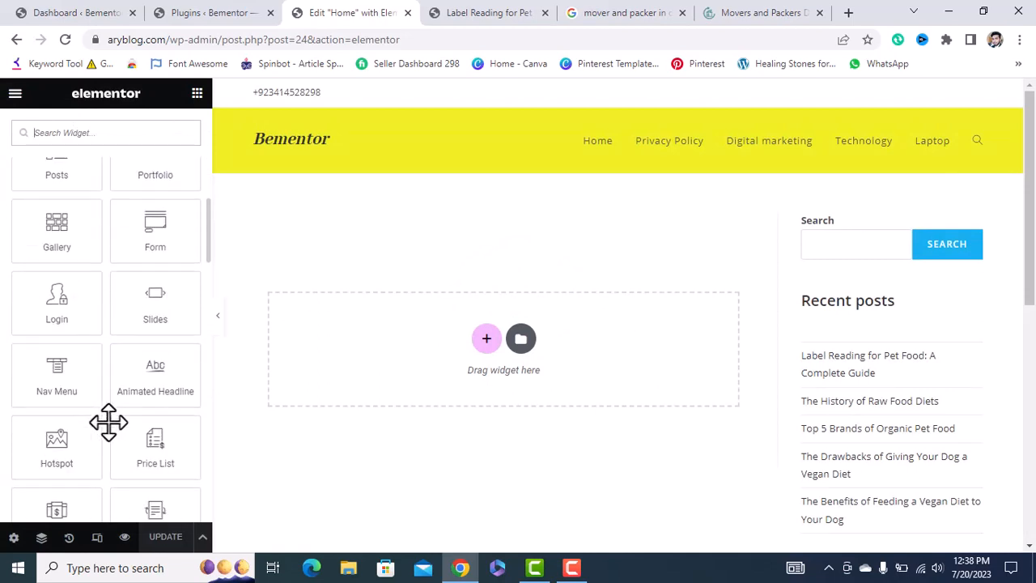
{"action": "scroll", "coordinate": [108, 422], "scroll_direction": "down", "scroll_amount": 1}
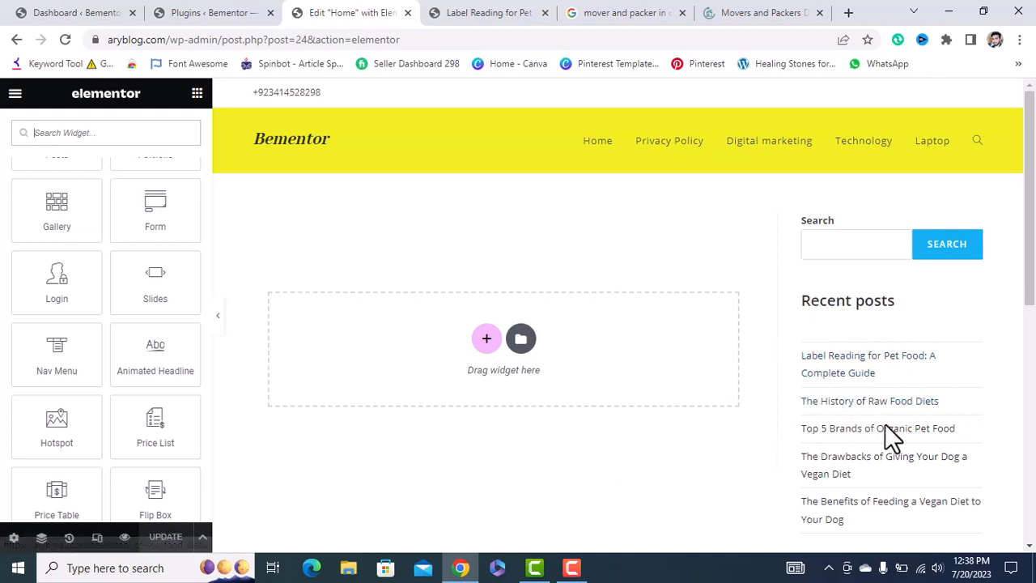
{"action": "left_click", "coordinate": [745, 13]}
Set the Home page layout to Elementor Full Width in page settings and update.
{"action": "scroll", "coordinate": [672, 289], "scroll_direction": "down", "scroll_amount": 5}
{"action": "scroll", "coordinate": [672, 289], "scroll_direction": "down", "scroll_amount": 15}
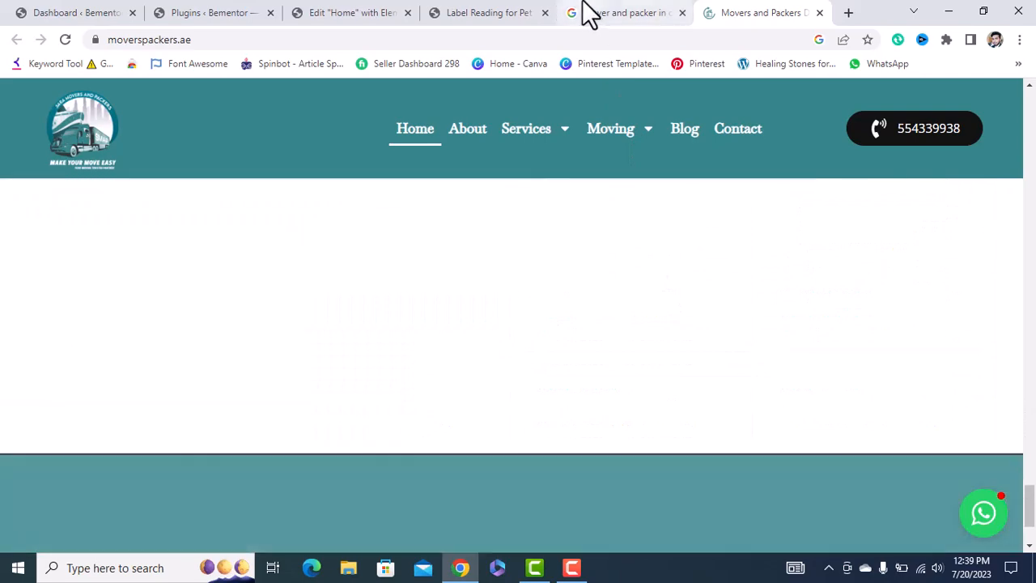
{"action": "left_click", "coordinate": [584, 11]}
{"action": "left_click", "coordinate": [328, 13]}
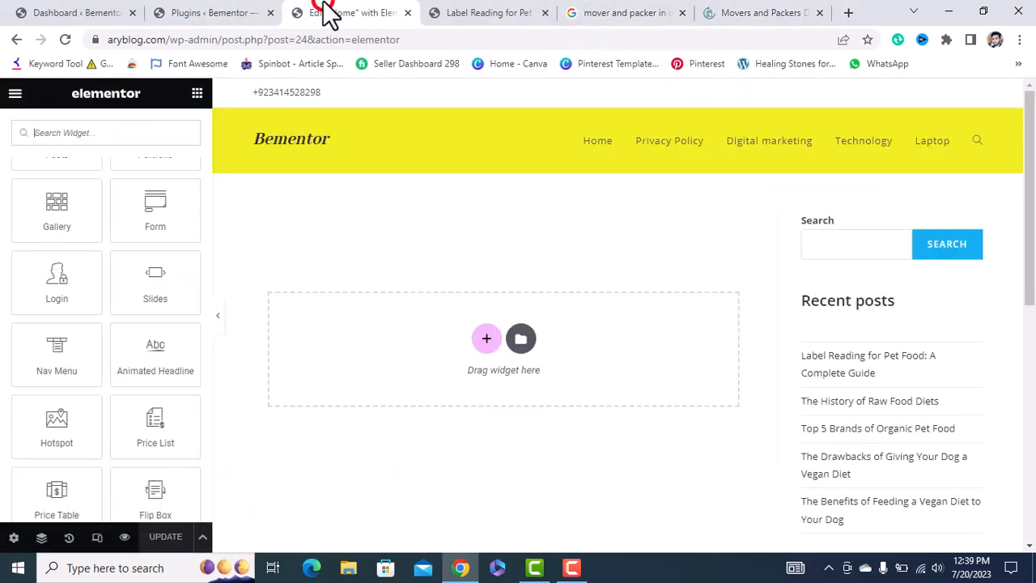
{"action": "left_click", "coordinate": [14, 538]}
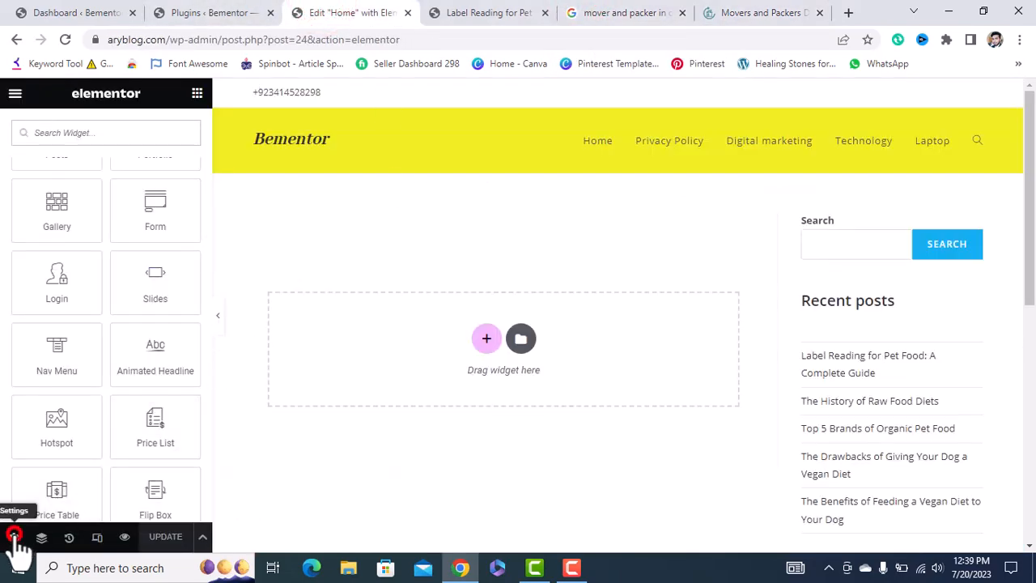
{"action": "scroll", "coordinate": [42, 503], "scroll_direction": "down", "scroll_amount": 2}
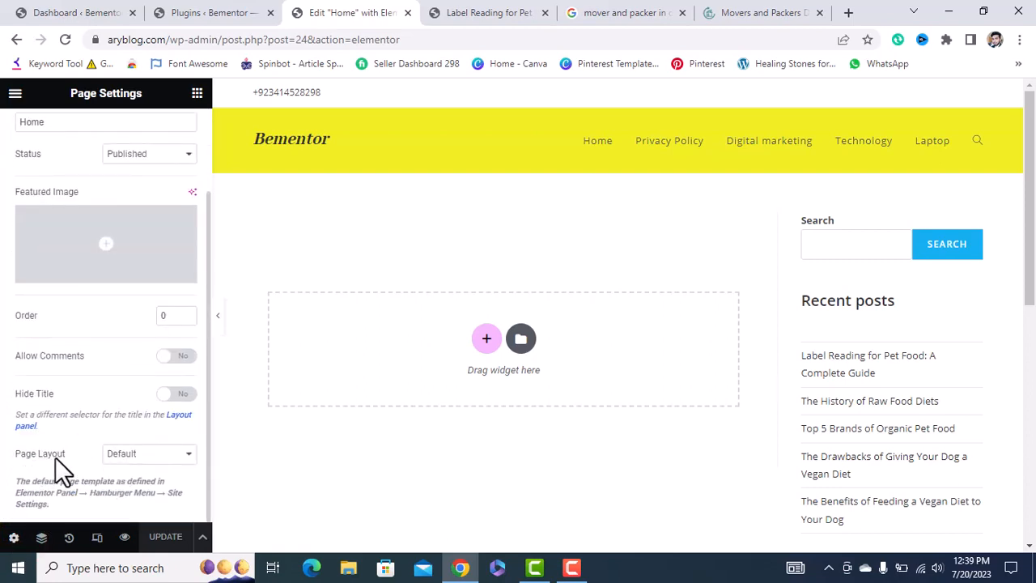
{"action": "left_click", "coordinate": [128, 455]}
{"action": "left_click", "coordinate": [136, 494]}
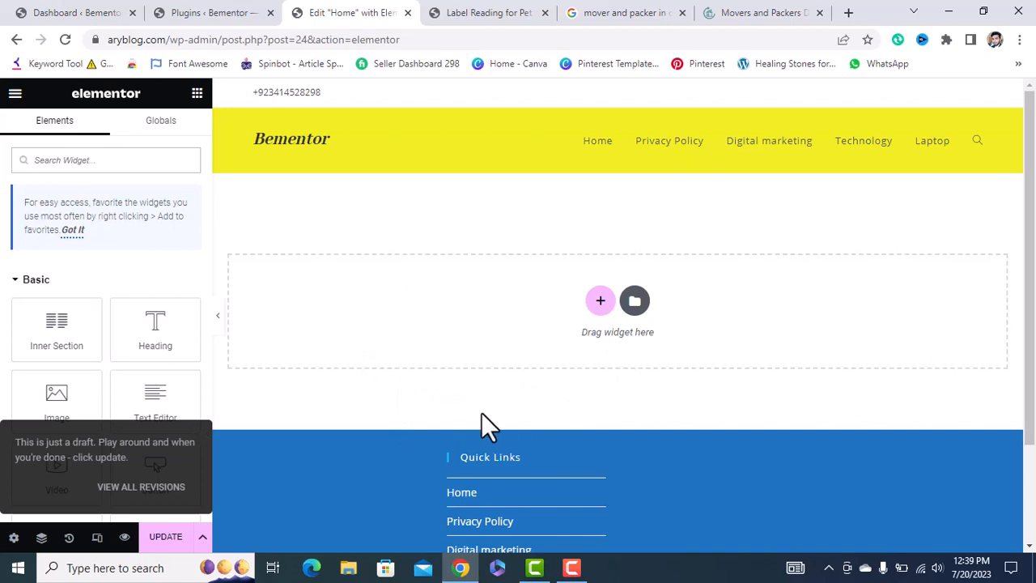
{"action": "left_click", "coordinate": [165, 541]}
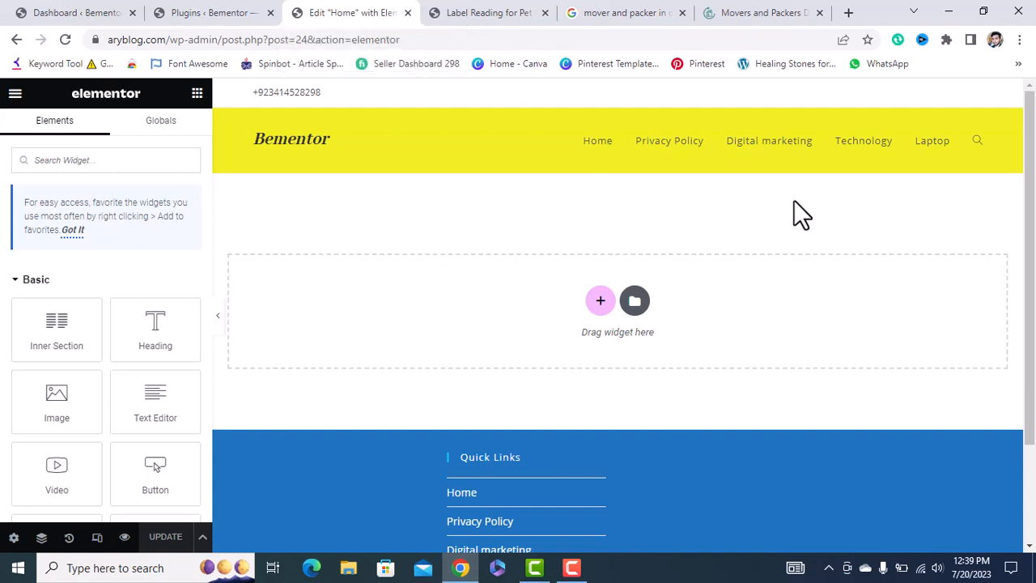
Add an empty single-column section under the header, then bring up the moverspackers.ae reference tab.
{"action": "left_click", "coordinate": [599, 305]}
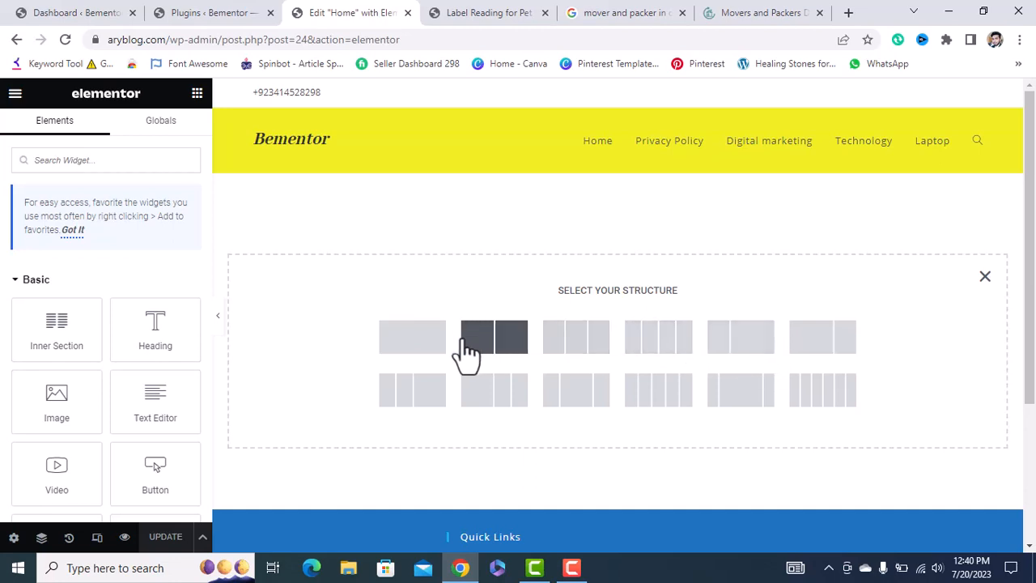
{"action": "left_click", "coordinate": [428, 344]}
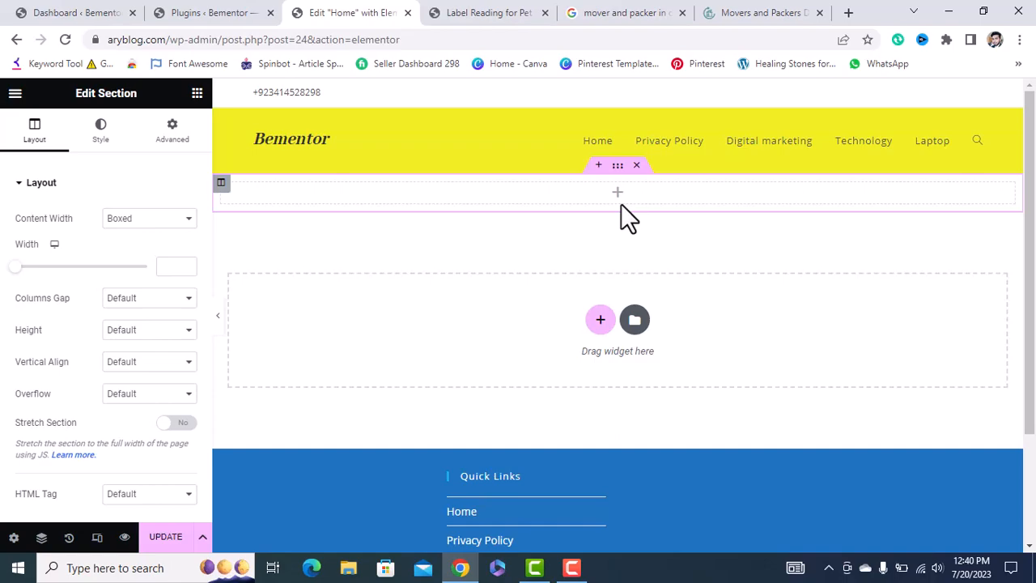
{"action": "left_click", "coordinate": [784, 10]}
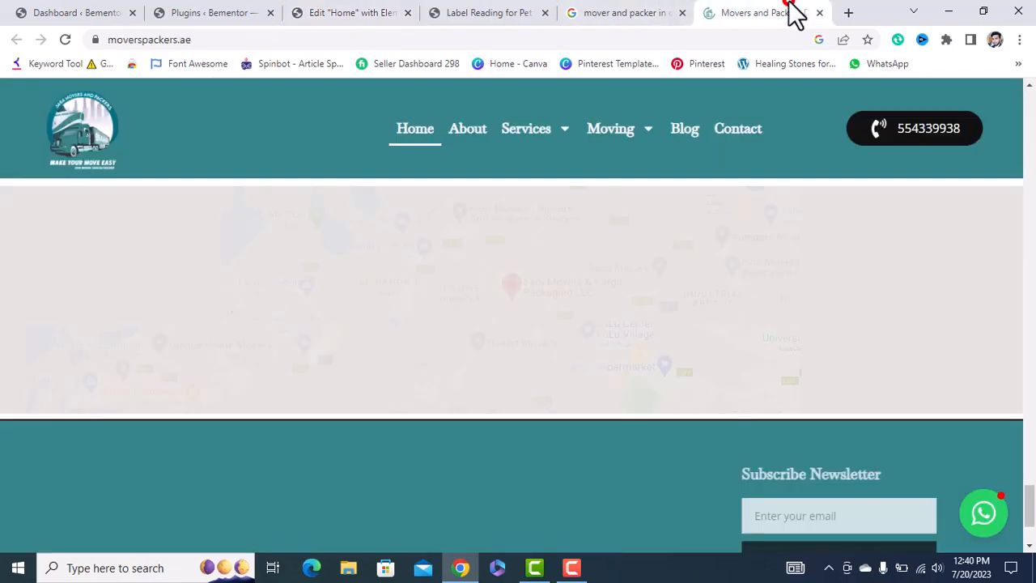
Scroll up to the moverspackers.ae hero slider, then return to the Elementor Home editor tab.
{"action": "scroll", "coordinate": [569, 274], "scroll_direction": "up", "scroll_amount": 3}
{"action": "scroll", "coordinate": [571, 273], "scroll_direction": "up", "scroll_amount": 15}
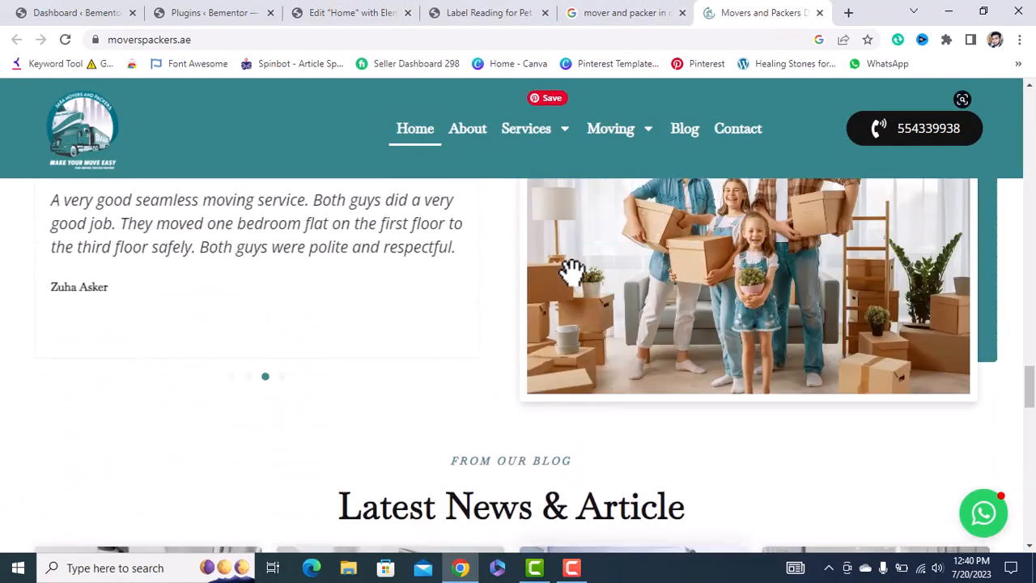
{"action": "scroll", "coordinate": [570, 274], "scroll_direction": "up", "scroll_amount": 8}
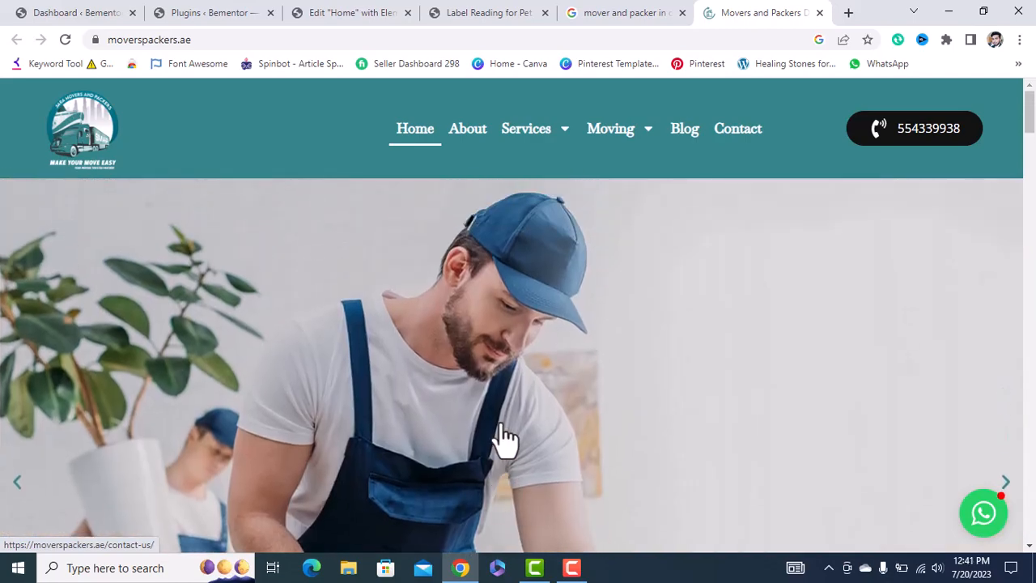
{"action": "left_click", "coordinate": [370, 12]}
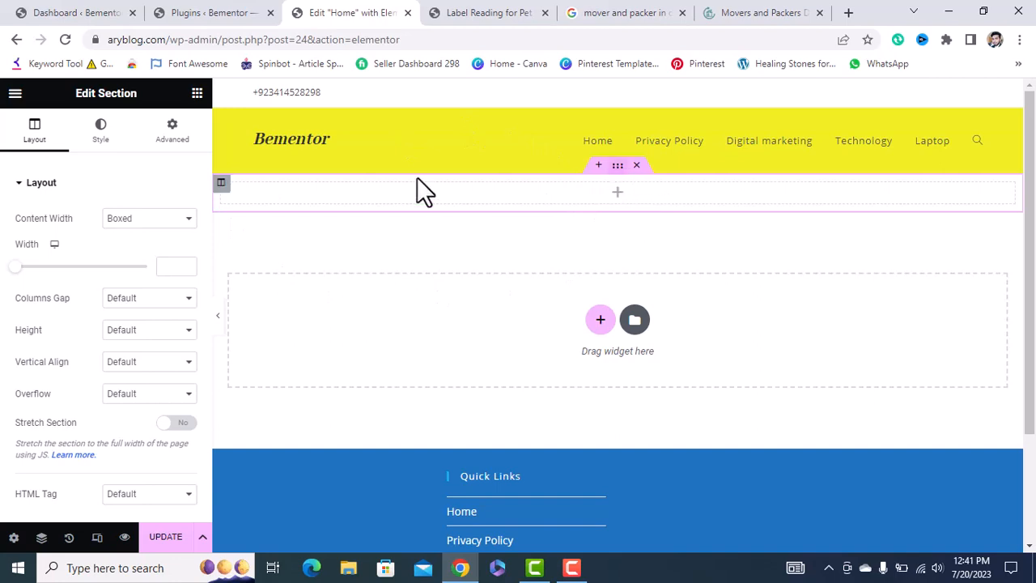
Cancel the extra section being added and dismiss the driver updater popup.
{"action": "left_click", "coordinate": [601, 322]}
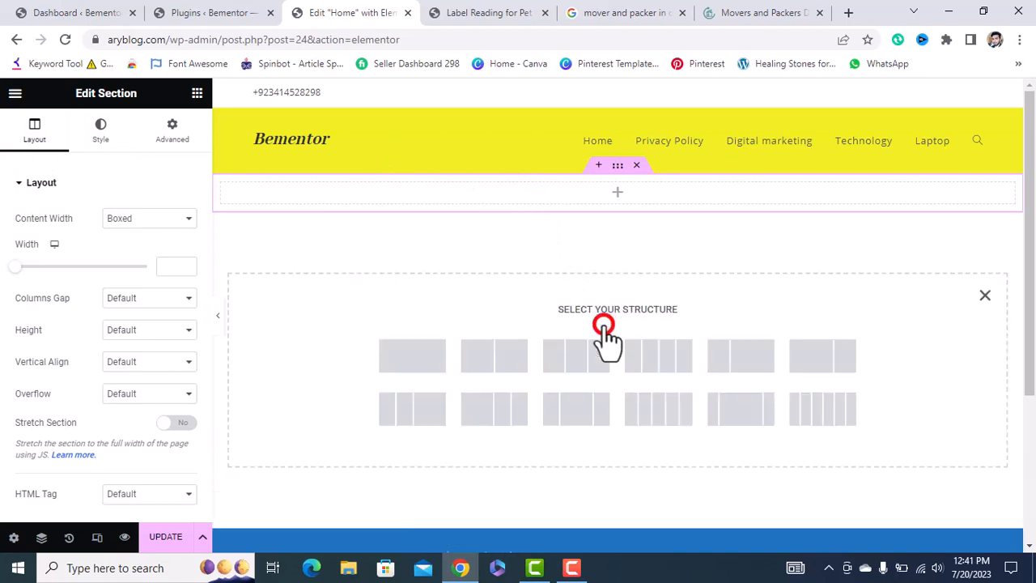
{"action": "left_click", "coordinate": [987, 293]}
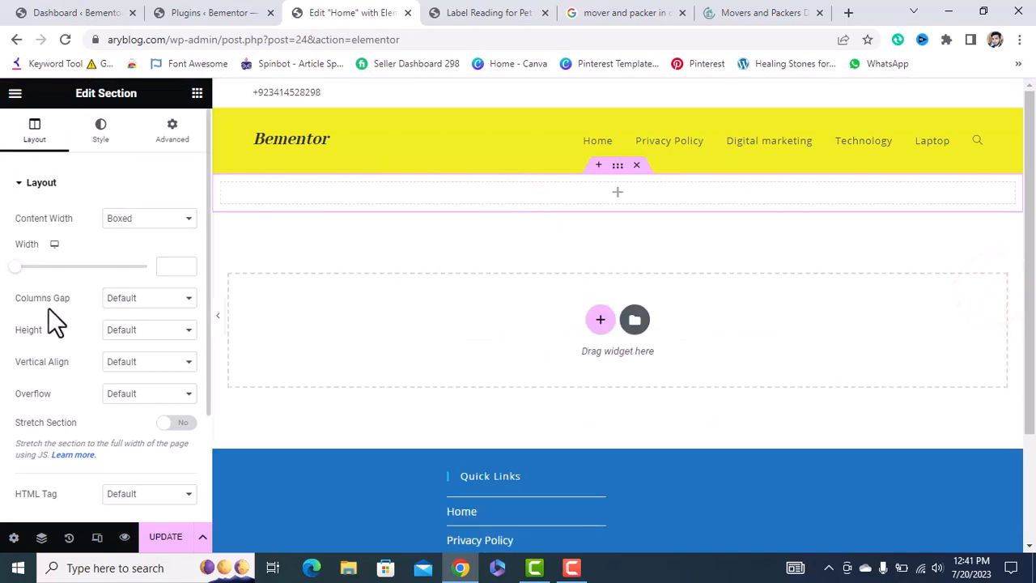
{"action": "left_click", "coordinate": [196, 95]}
{"action": "scroll", "coordinate": [127, 408], "scroll_direction": "down", "scroll_amount": 3}
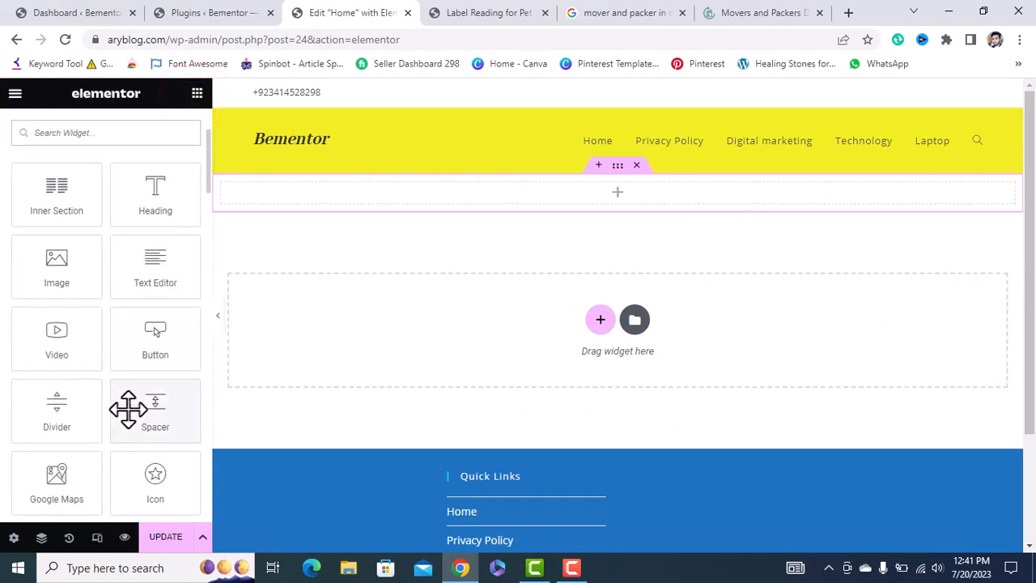
{"action": "scroll", "coordinate": [127, 409], "scroll_direction": "up", "scroll_amount": 1}
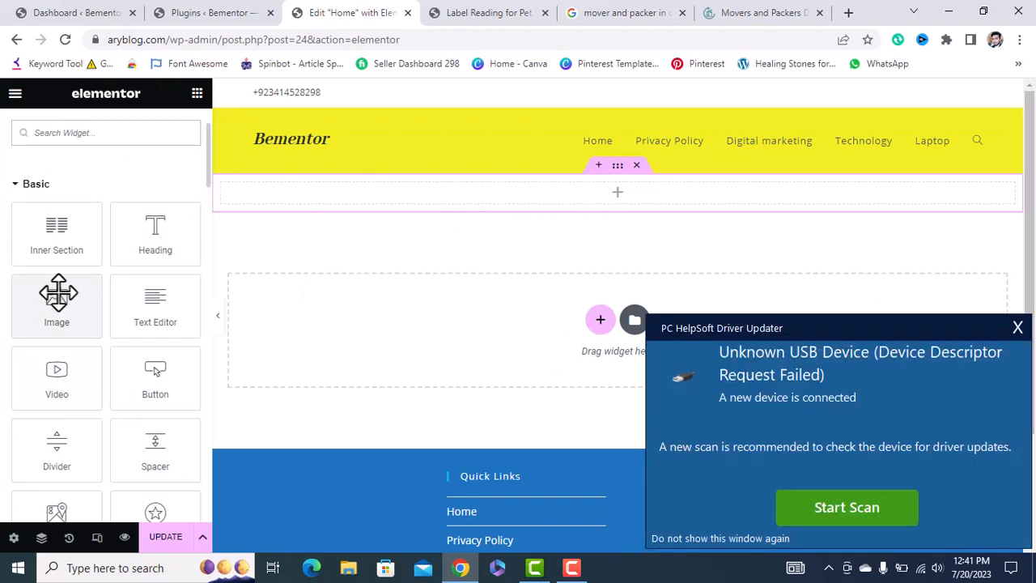
{"action": "left_click", "coordinate": [1017, 327]}
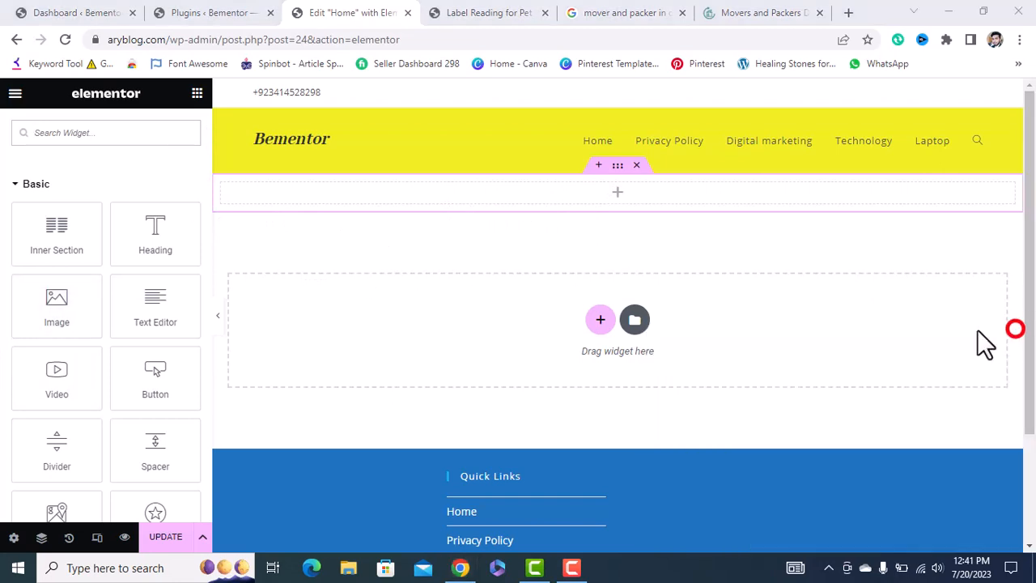
Select the new top section, keep Boxed content width, and set Height to Fit To Screen.
{"action": "left_click", "coordinate": [615, 168]}
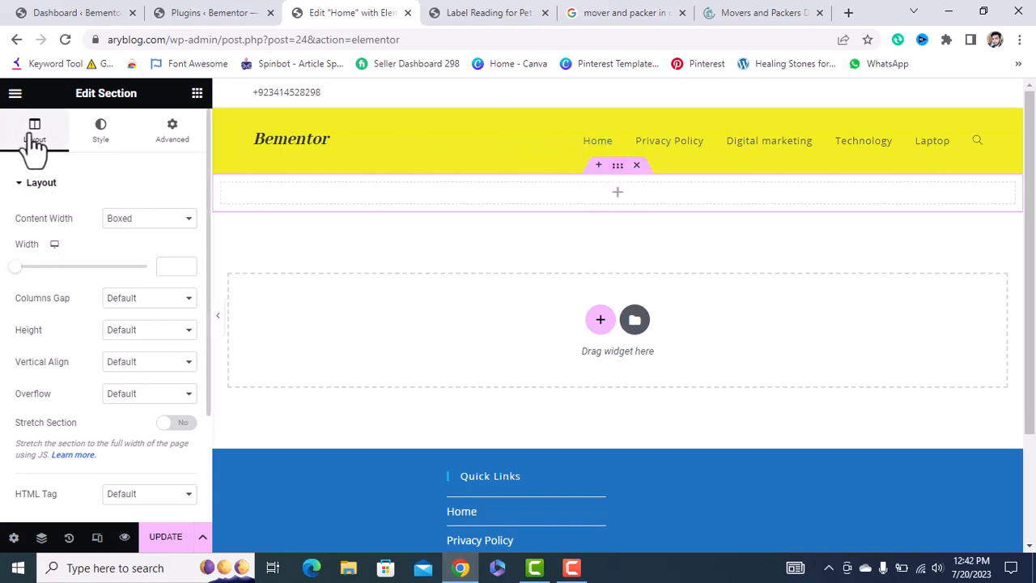
{"action": "left_click", "coordinate": [149, 219]}
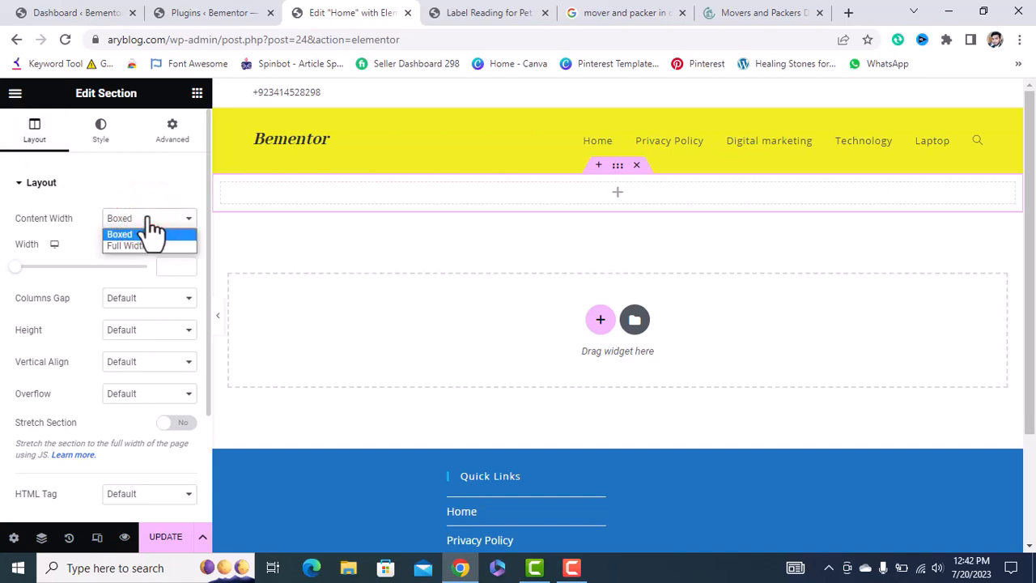
{"action": "left_click", "coordinate": [150, 218]}
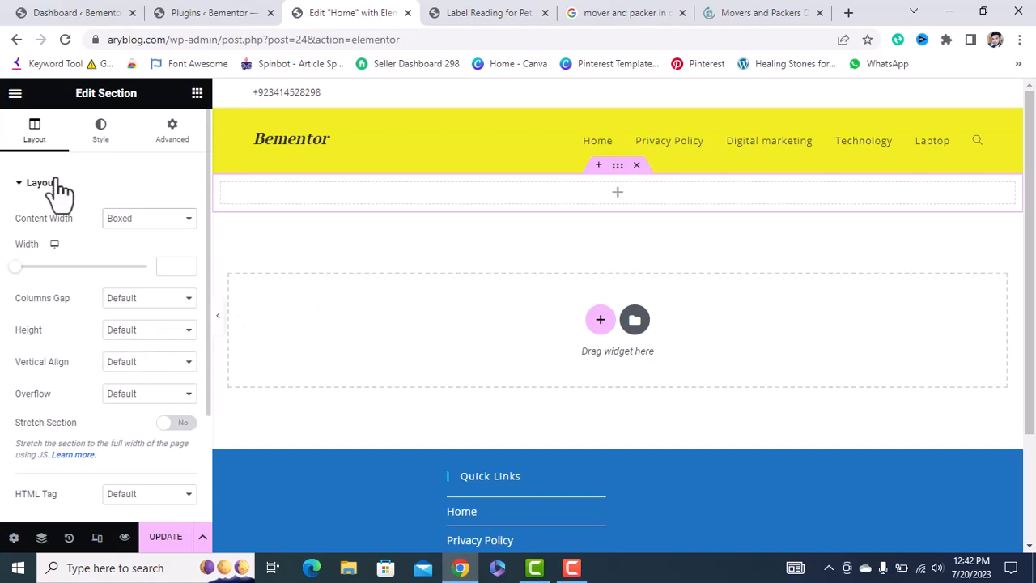
{"action": "left_click", "coordinate": [188, 329]}
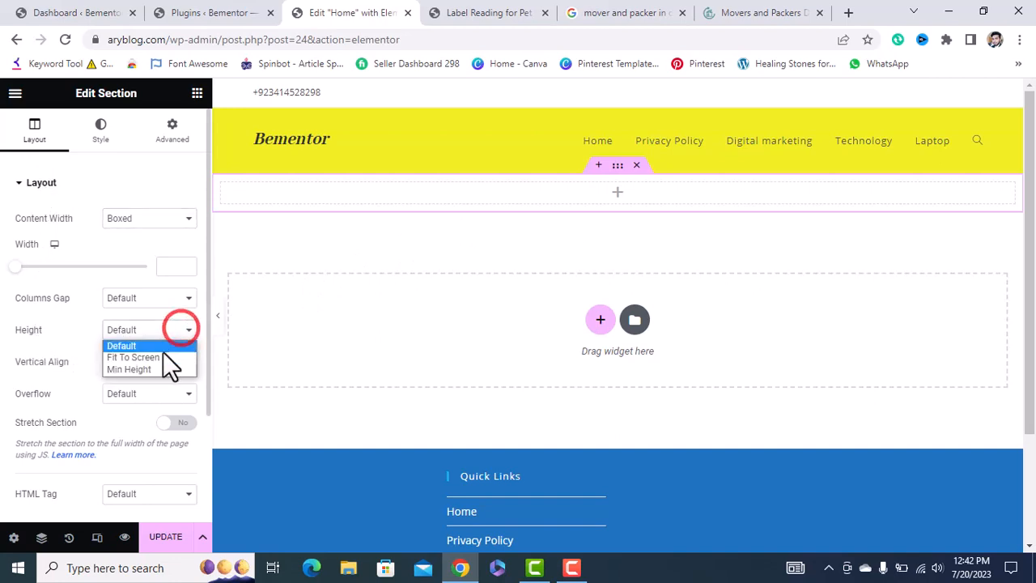
{"action": "left_click", "coordinate": [154, 358]}
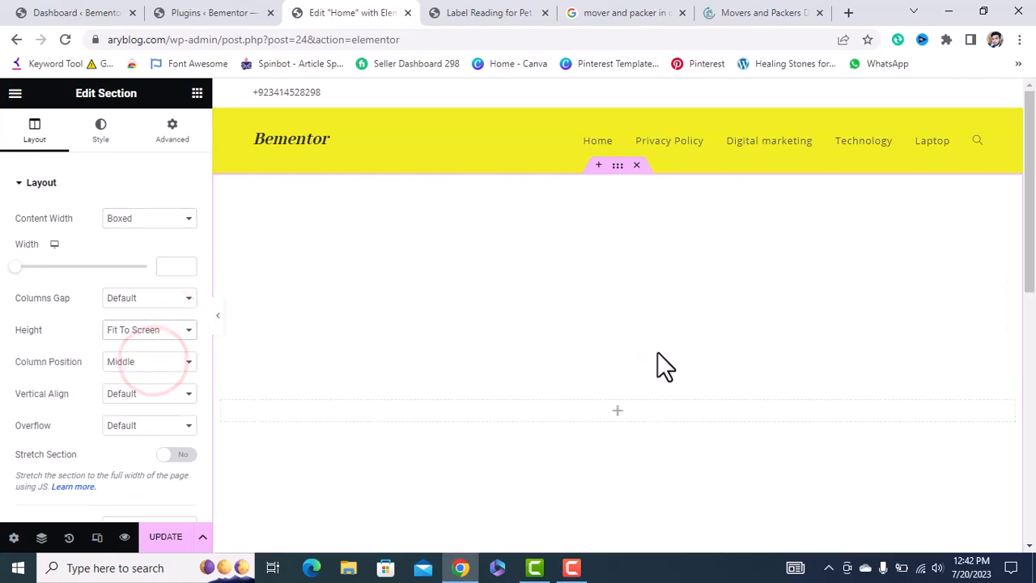
{"action": "scroll", "coordinate": [657, 353], "scroll_direction": "down", "scroll_amount": 2}
{"action": "scroll", "coordinate": [657, 366], "scroll_direction": "up", "scroll_amount": 2}
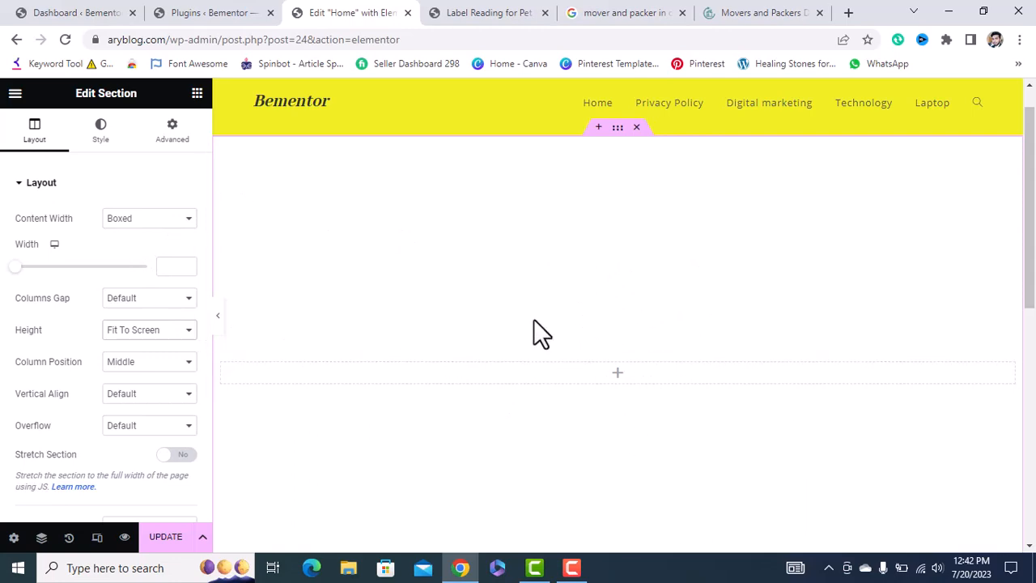
{"action": "left_click", "coordinate": [99, 134]}
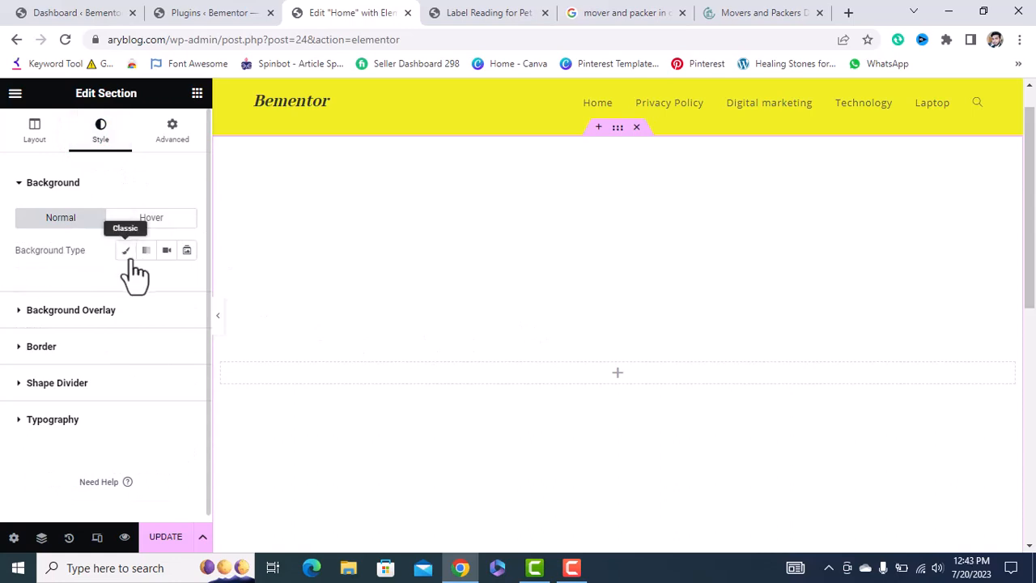
Give the section a Classic solid bright red background colour, then switch to the Movers and Packers site.
{"action": "left_click", "coordinate": [67, 182]}
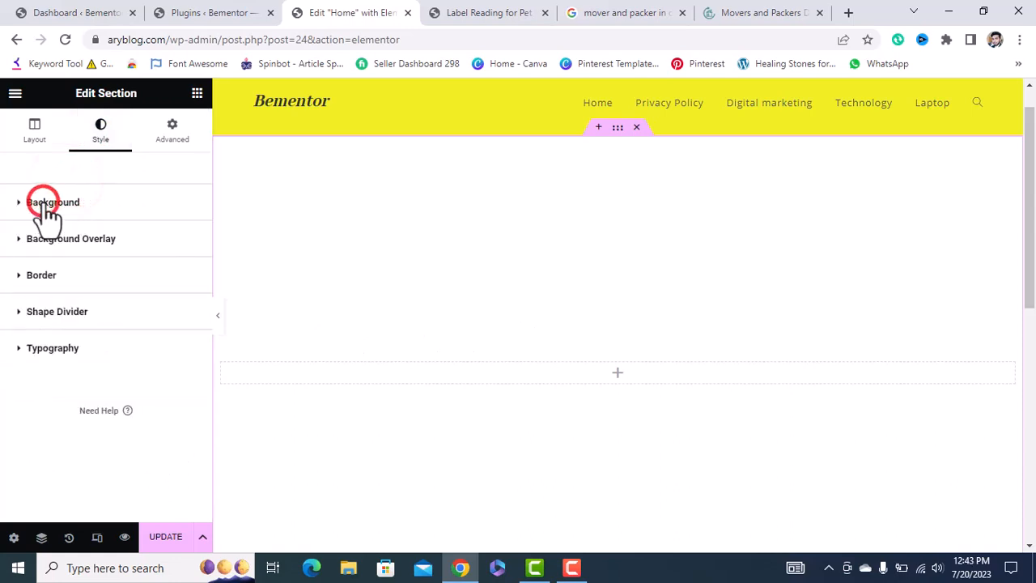
{"action": "left_click", "coordinate": [45, 204]}
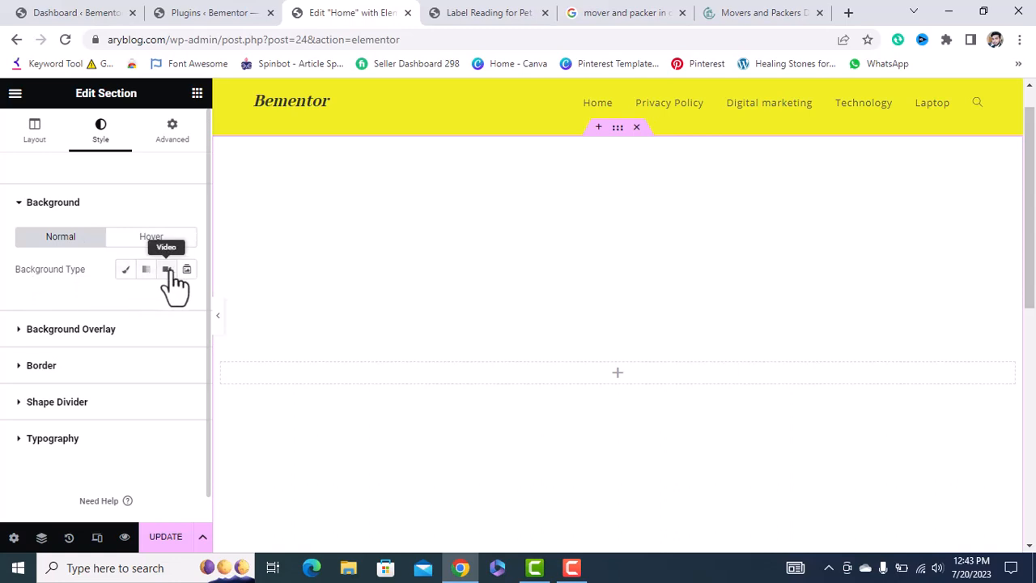
{"action": "left_click", "coordinate": [126, 269]}
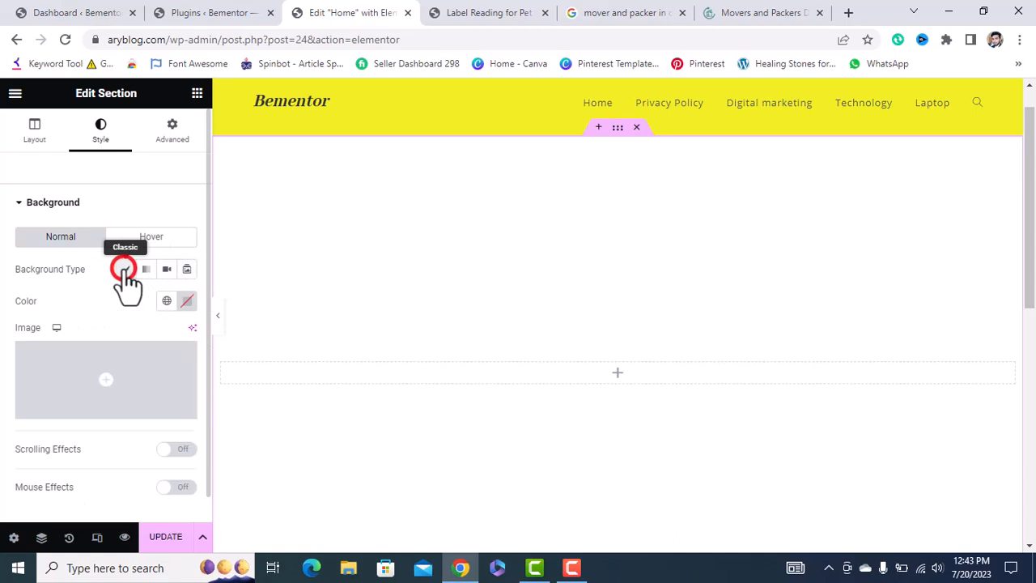
{"action": "left_click", "coordinate": [188, 301]}
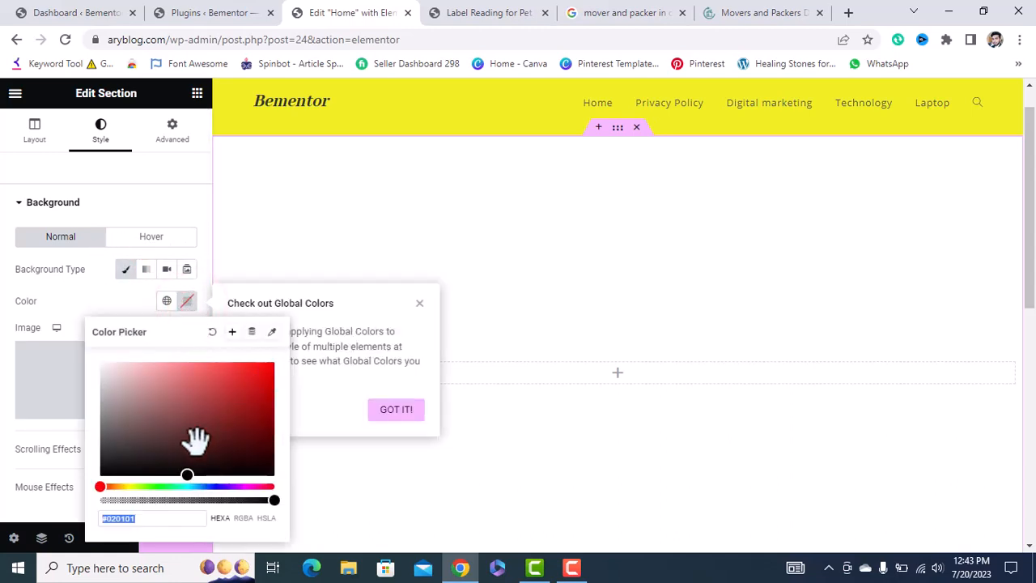
{"action": "left_click_drag", "start_coordinate": [190, 468], "coordinate": [279, 382]}
{"action": "left_click", "coordinate": [168, 182]}
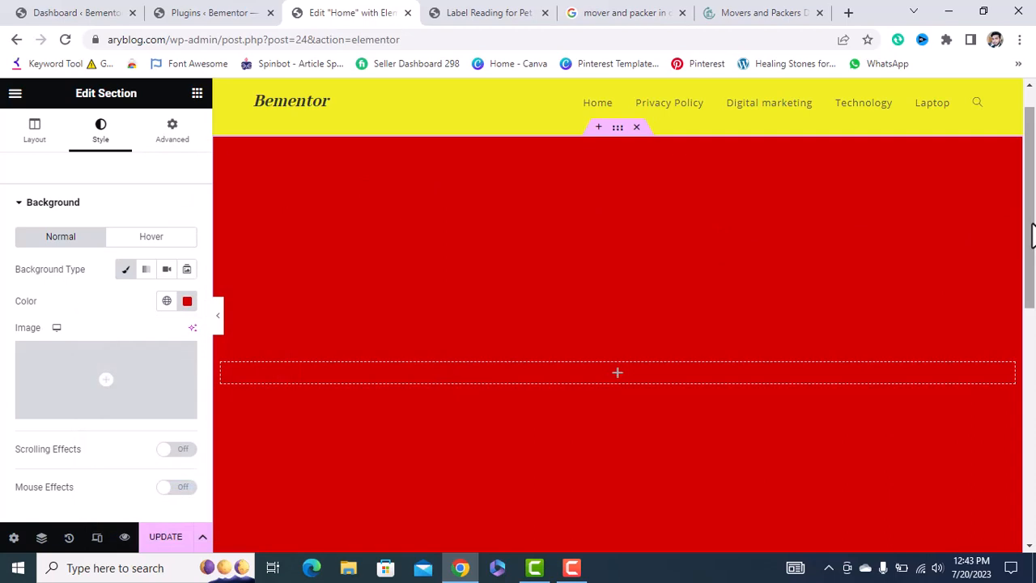
{"action": "mouse_move", "coordinate": [1032, 234]}
{"action": "left_mouse_down"}
{"action": "mouse_move", "coordinate": [1031, 265]}
{"action": "mouse_move", "coordinate": [1029, 240]}
{"action": "left_mouse_up"}
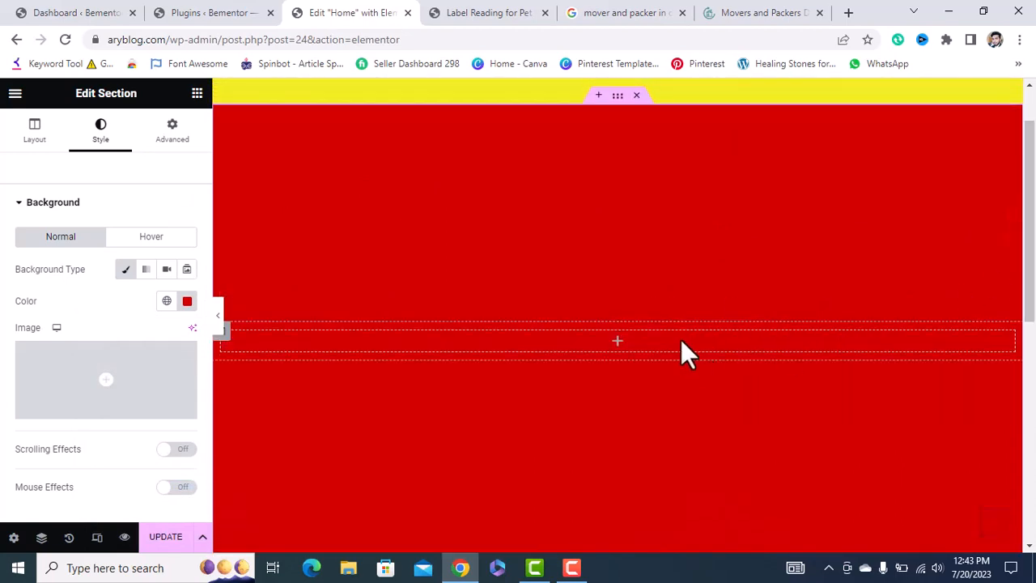
{"action": "left_click", "coordinate": [745, 12]}
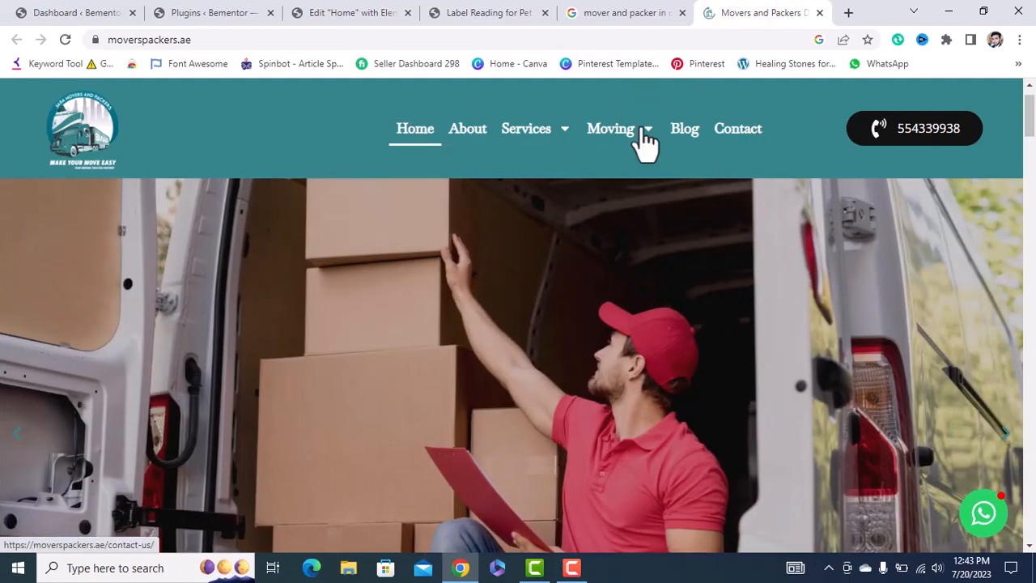
Check the Moving menu on moverspackers.ae, then return to the Elementor Home editor.
{"action": "left_click", "coordinate": [596, 132]}
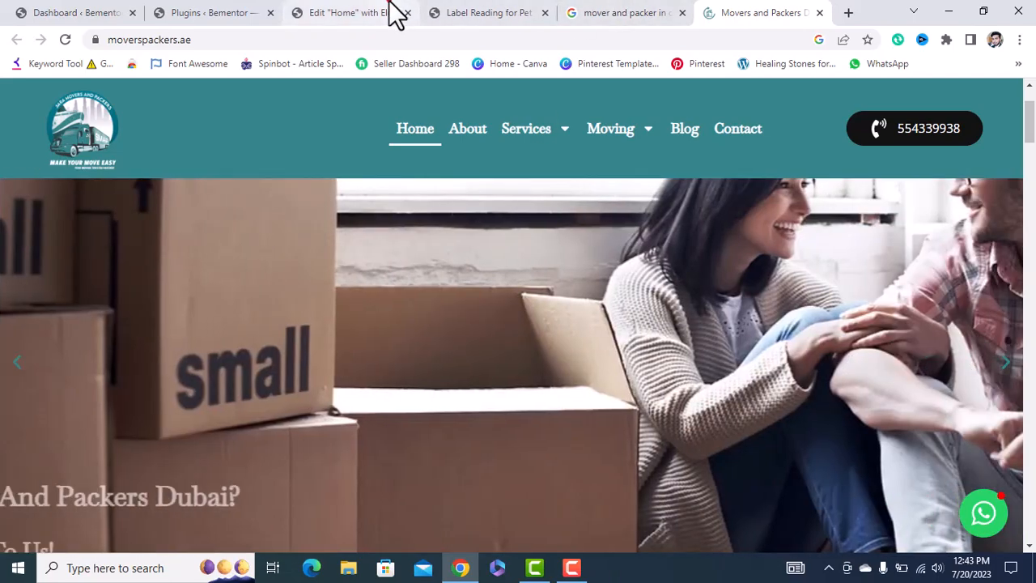
{"action": "left_click", "coordinate": [394, 13]}
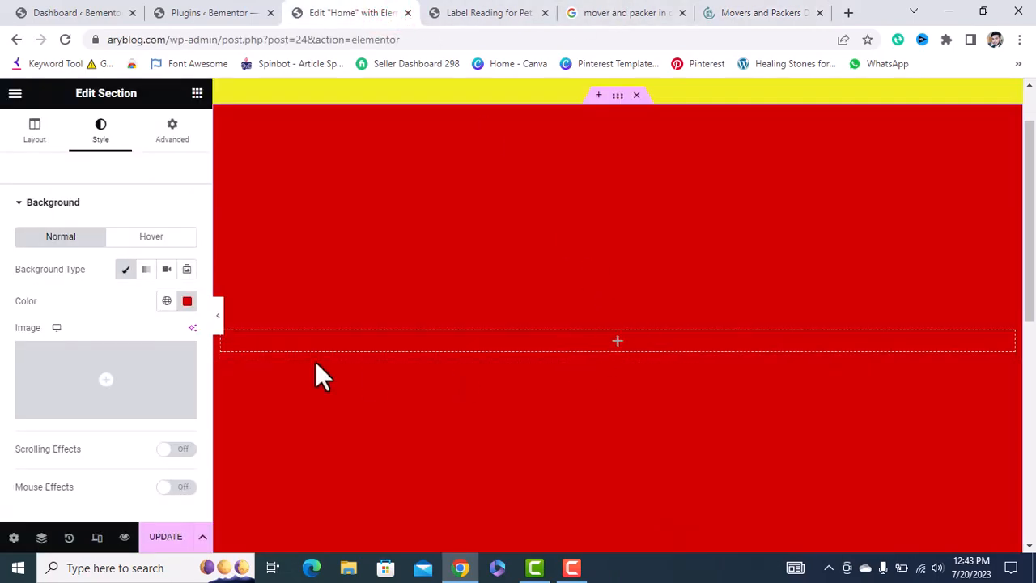
Preview the page with the panel hidden, then clear the red Background Color so the section is white.
{"action": "left_click", "coordinate": [215, 318]}
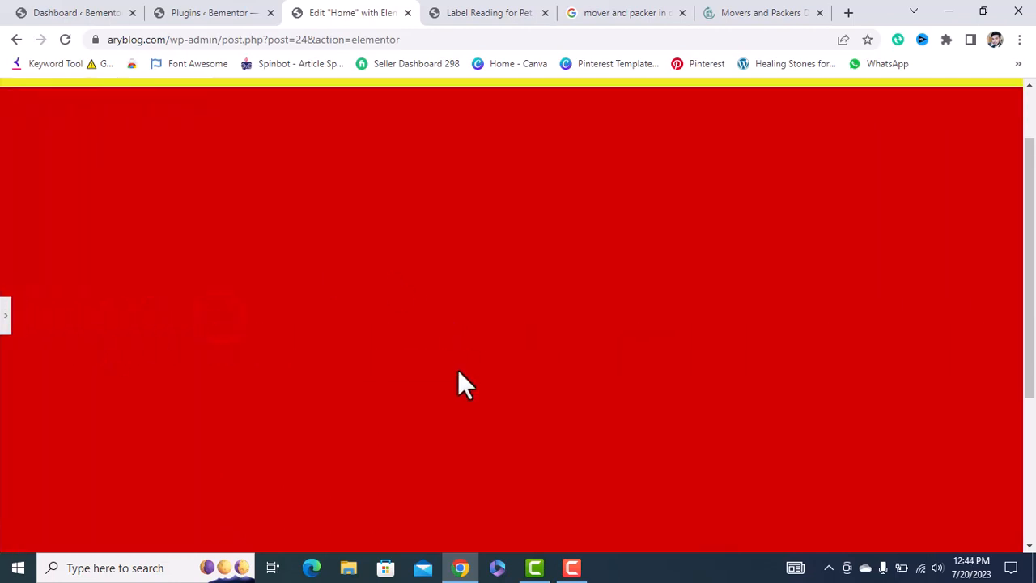
{"action": "scroll", "coordinate": [457, 385], "scroll_direction": "up", "scroll_amount": 2}
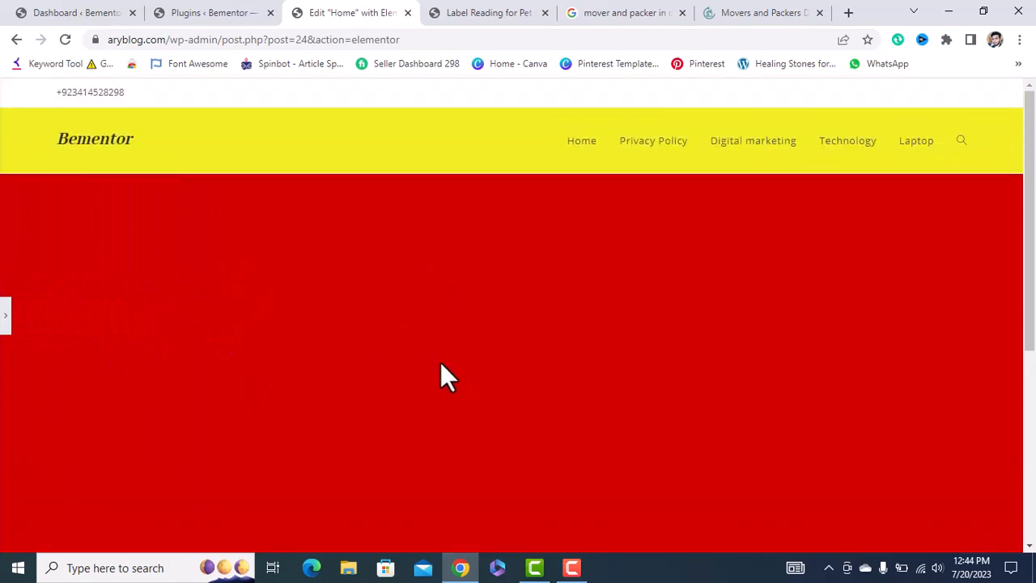
{"action": "scroll", "coordinate": [440, 362], "scroll_direction": "down", "scroll_amount": 2}
{"action": "scroll", "coordinate": [440, 362], "scroll_direction": "up", "scroll_amount": 2}
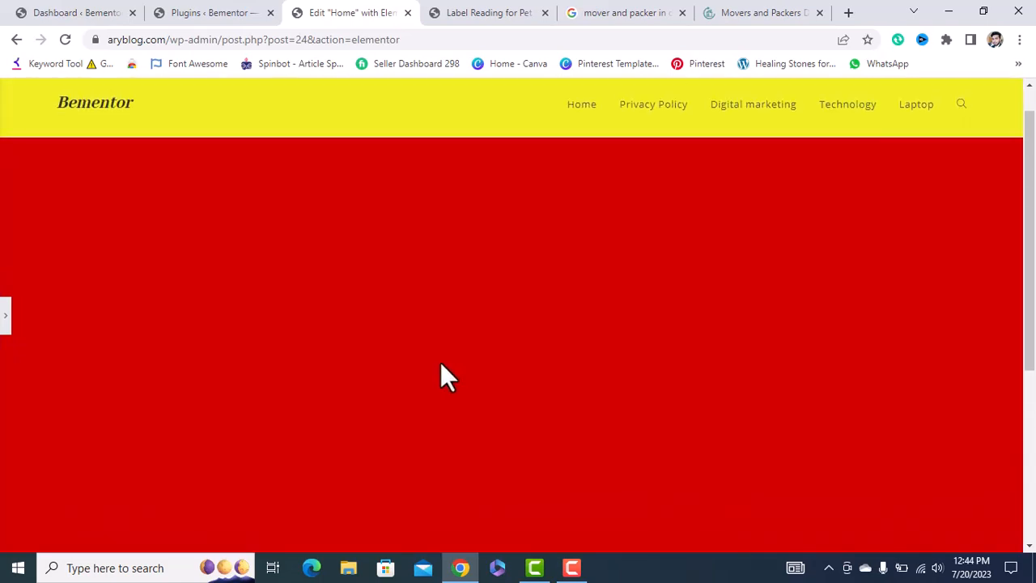
{"action": "left_click", "coordinate": [6, 320]}
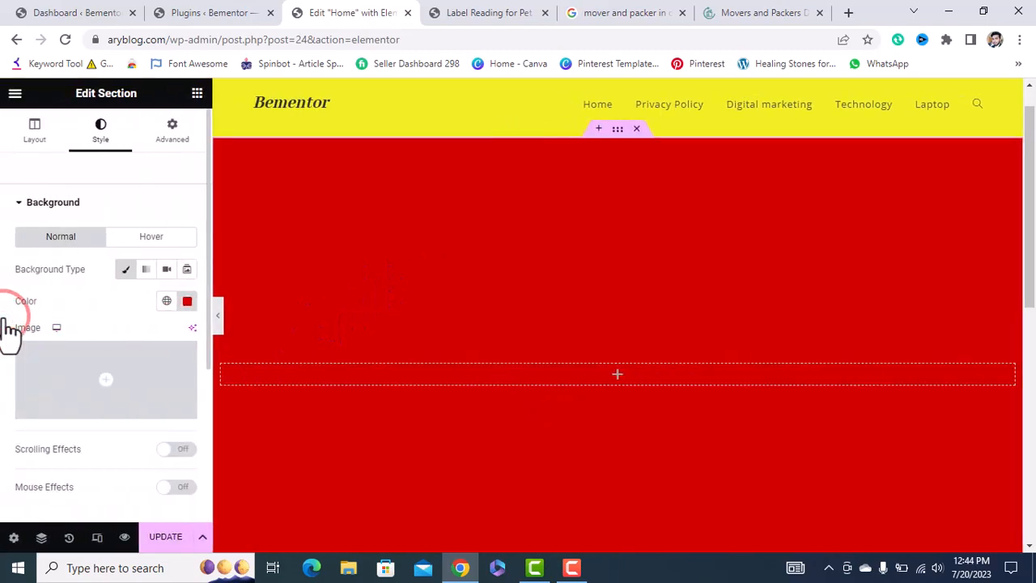
{"action": "left_click", "coordinate": [186, 301]}
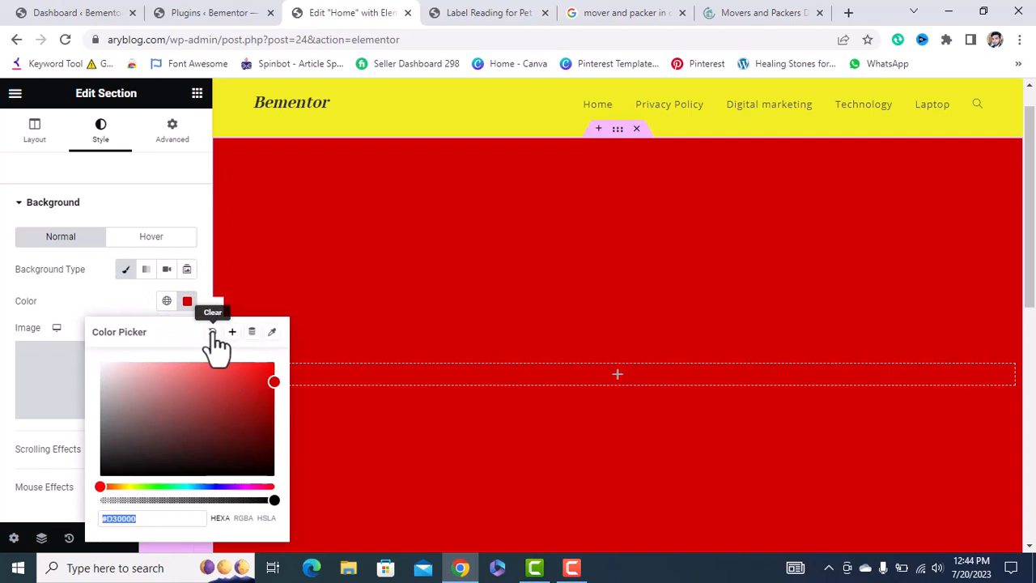
{"action": "left_click", "coordinate": [212, 332]}
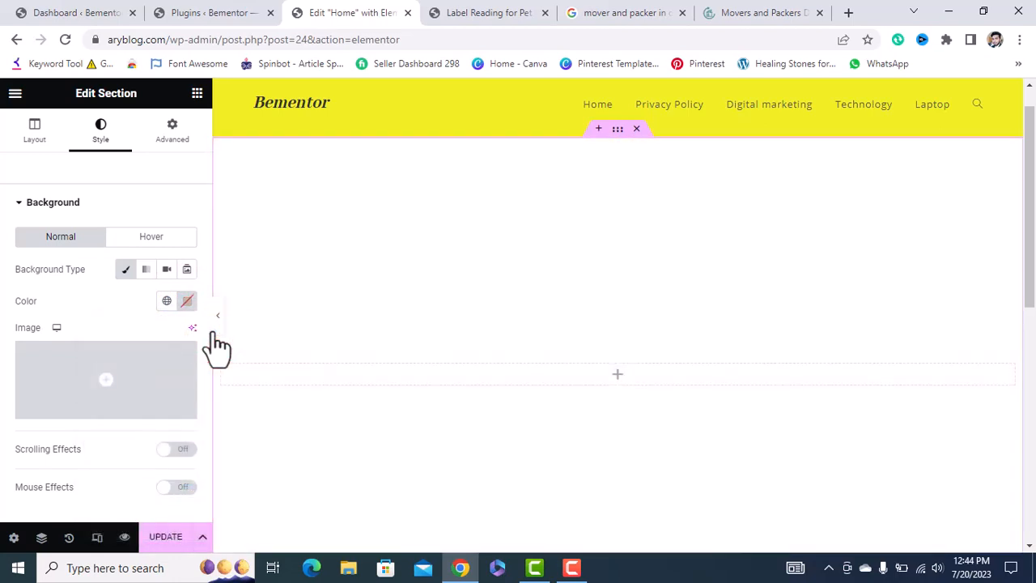
{"action": "left_click", "coordinate": [184, 301]}
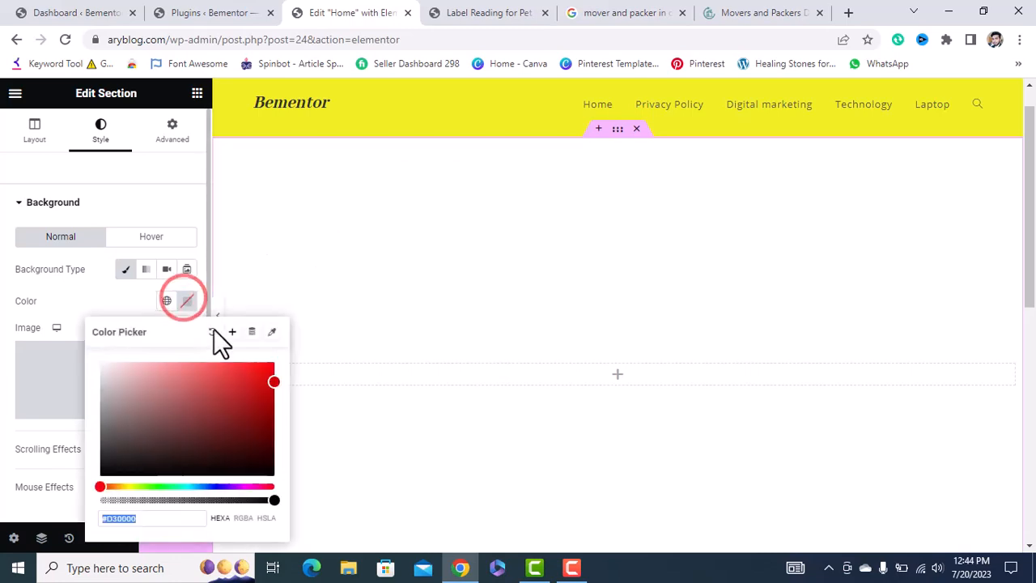
{"action": "left_click", "coordinate": [214, 334]}
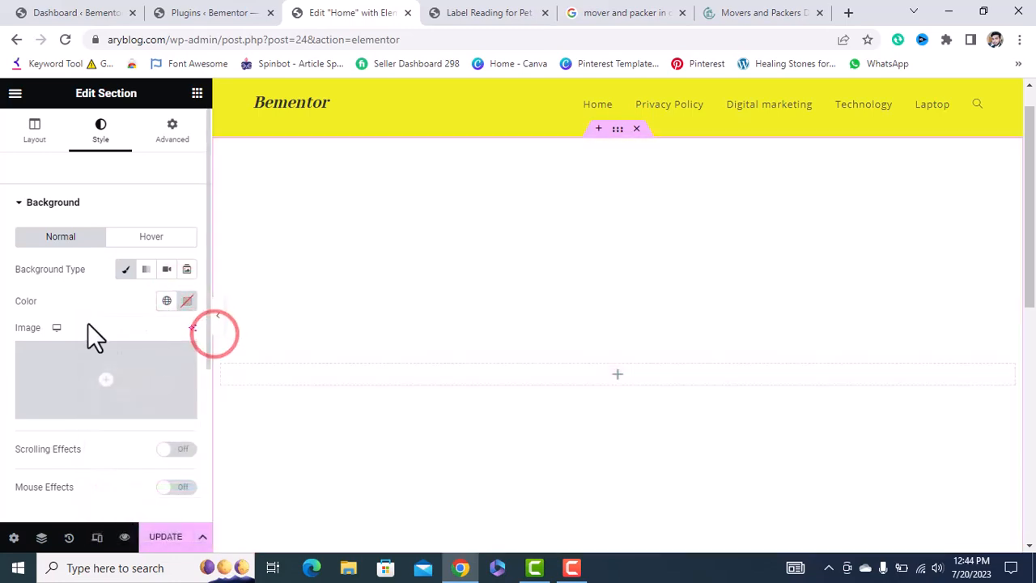
{"action": "left_click", "coordinate": [86, 301]}
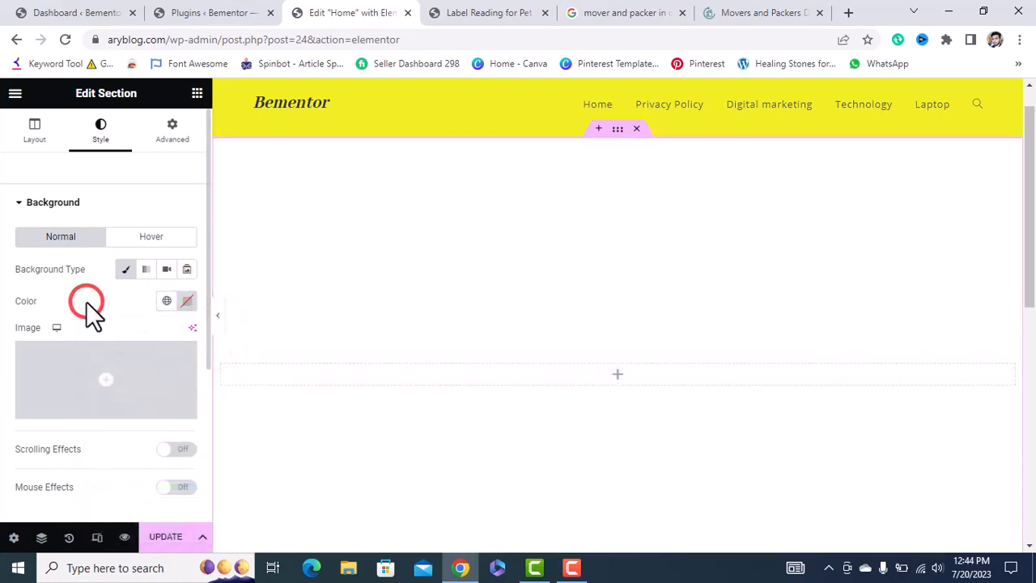
Choose the whole-grains food bowls photo from the Media Library as the section's background image.
{"action": "left_click", "coordinate": [109, 377]}
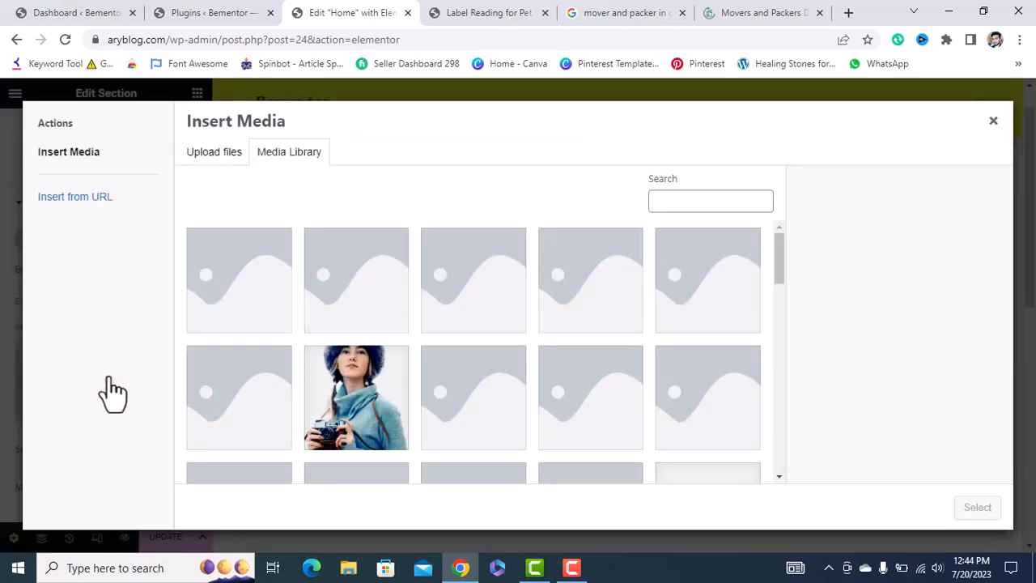
{"action": "scroll", "coordinate": [430, 451], "scroll_direction": "down", "scroll_amount": 8}
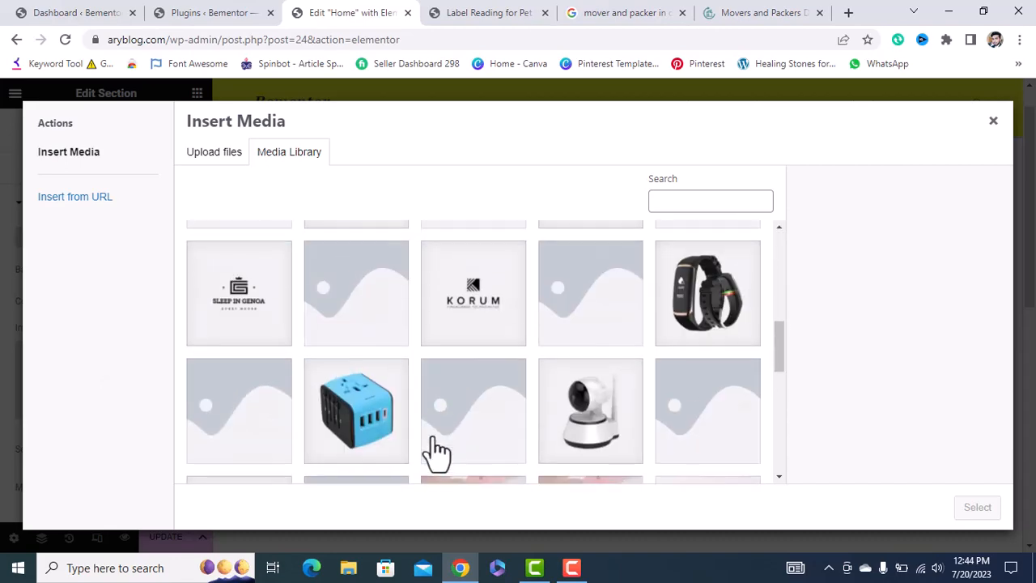
{"action": "scroll", "coordinate": [437, 451], "scroll_direction": "down", "scroll_amount": 8}
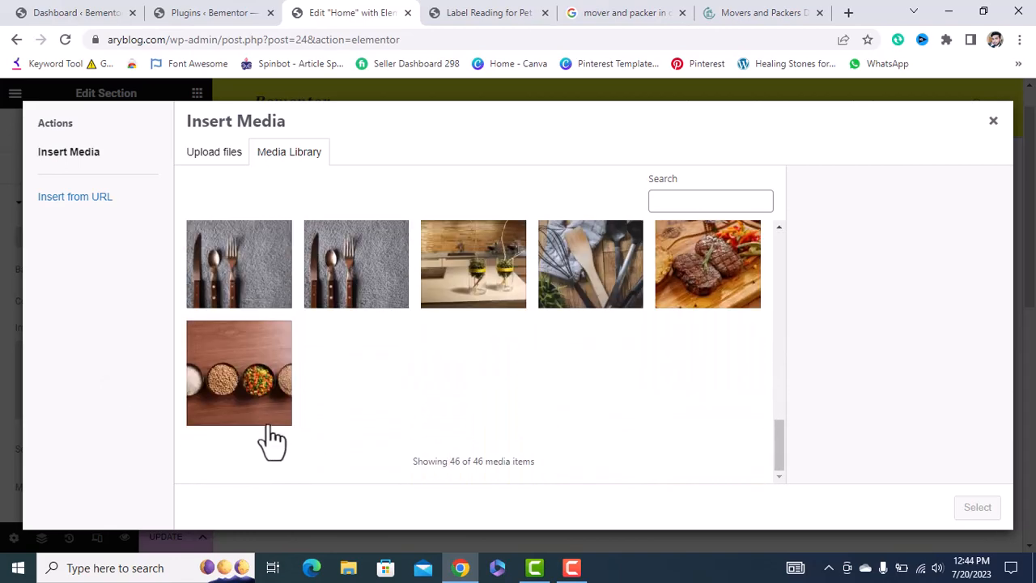
{"action": "left_click", "coordinate": [244, 401]}
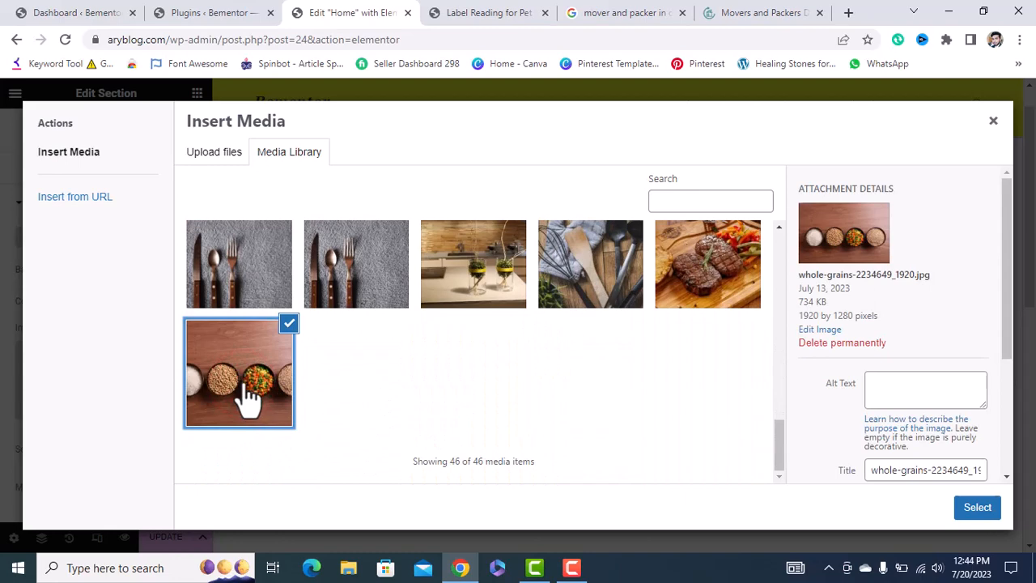
{"action": "left_click", "coordinate": [978, 508]}
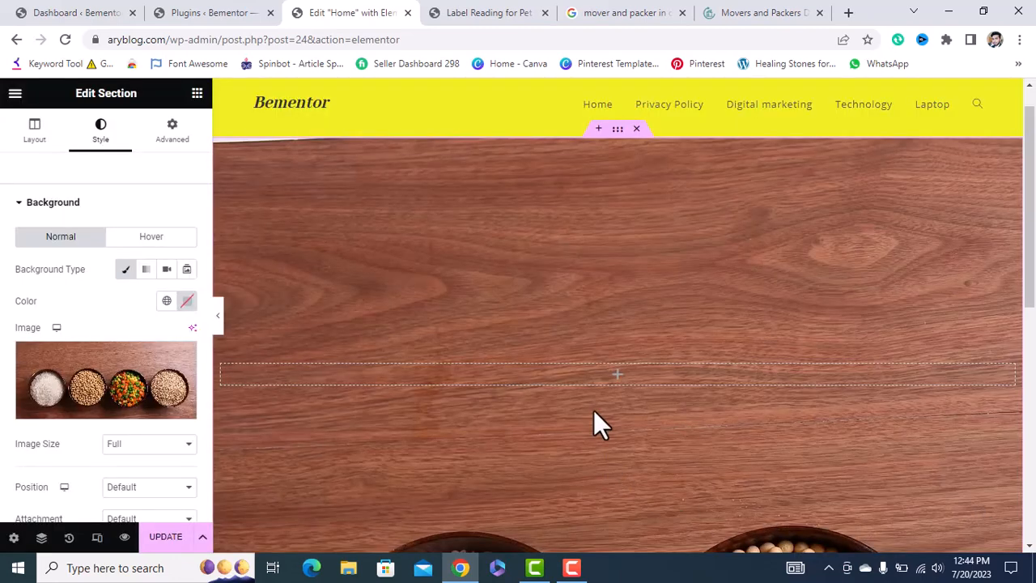
{"action": "scroll", "coordinate": [593, 410], "scroll_direction": "down", "scroll_amount": 1}
{"action": "scroll", "coordinate": [593, 409], "scroll_direction": "up", "scroll_amount": 1}
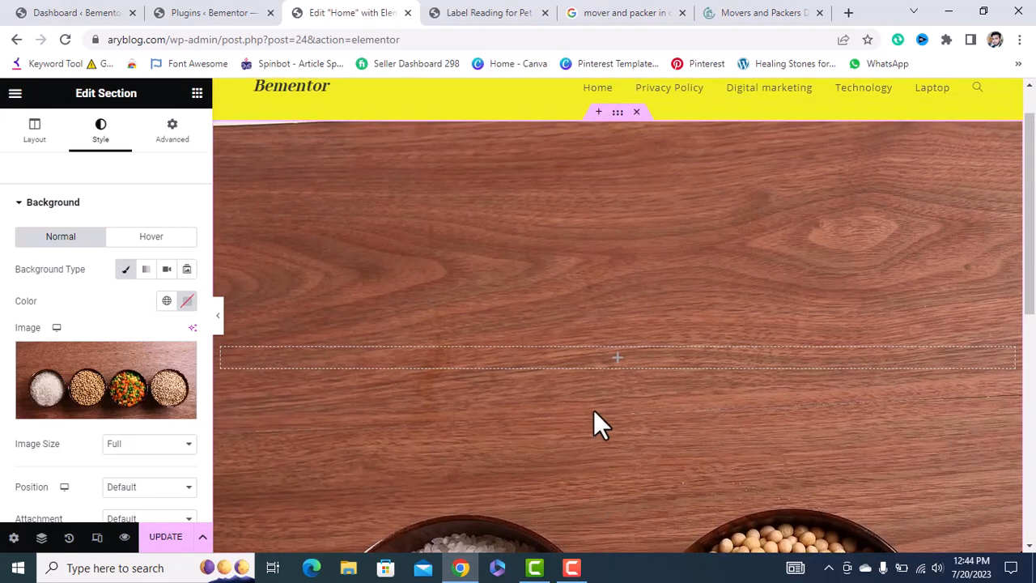
{"action": "scroll", "coordinate": [593, 410], "scroll_direction": "down", "scroll_amount": 1}
{"action": "scroll", "coordinate": [594, 410], "scroll_direction": "up", "scroll_amount": 2}
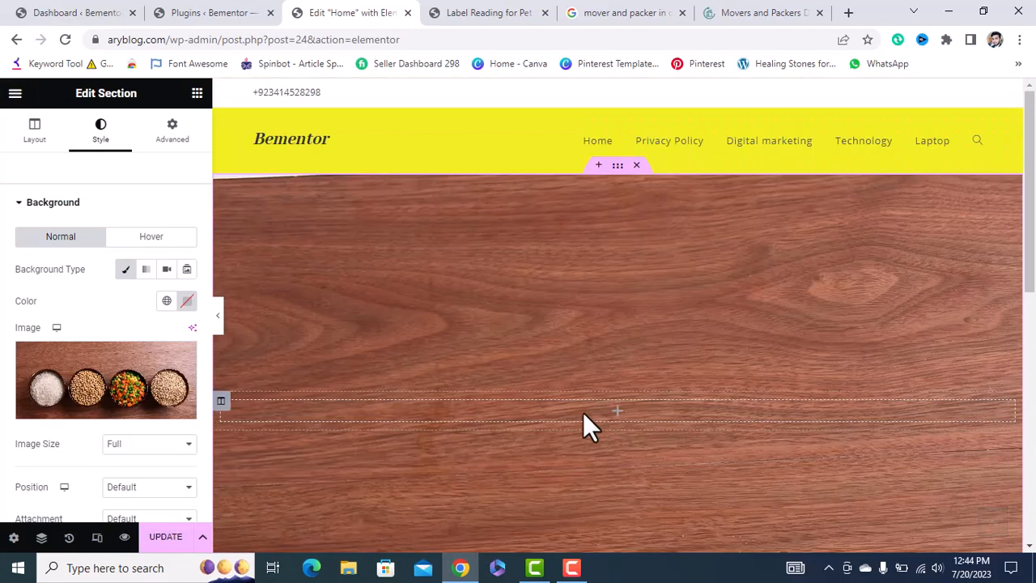
{"action": "scroll", "coordinate": [596, 317], "scroll_direction": "down", "scroll_amount": 1}
{"action": "scroll", "coordinate": [596, 317], "scroll_direction": "down", "scroll_amount": 1}
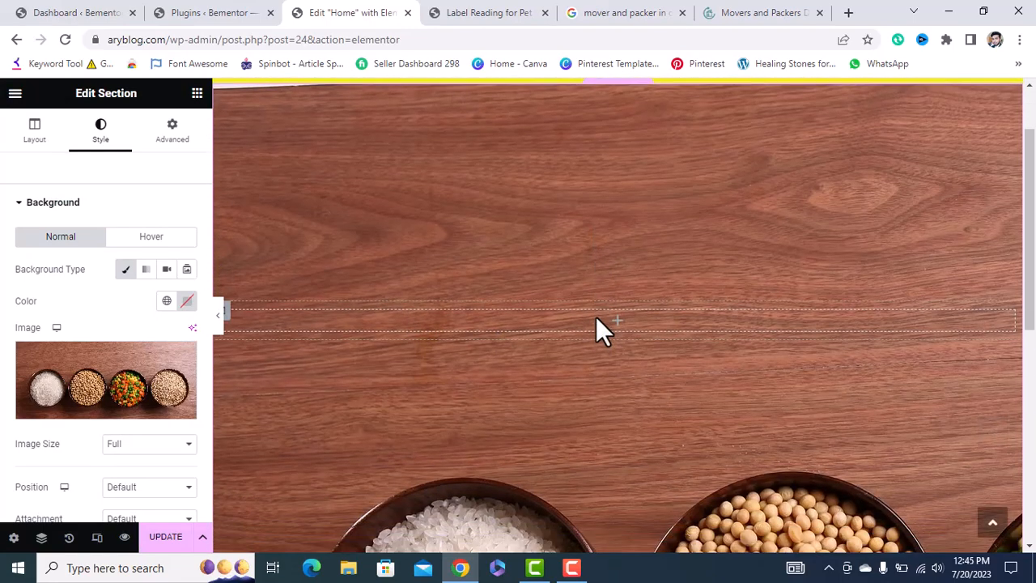
{"action": "scroll", "coordinate": [639, 397], "scroll_direction": "down", "scroll_amount": 1}
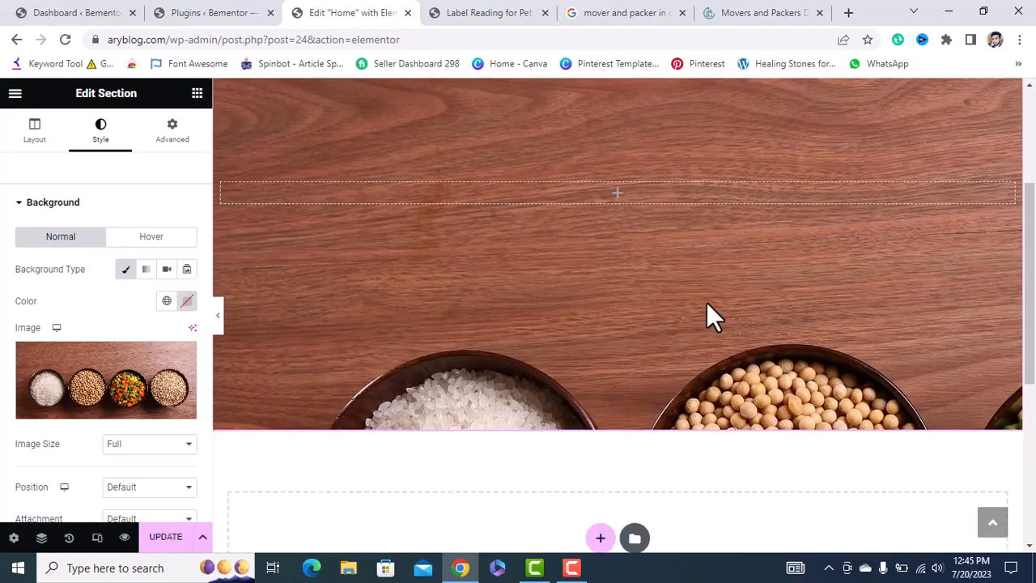
{"action": "scroll", "coordinate": [571, 298], "scroll_direction": "up", "scroll_amount": 1}
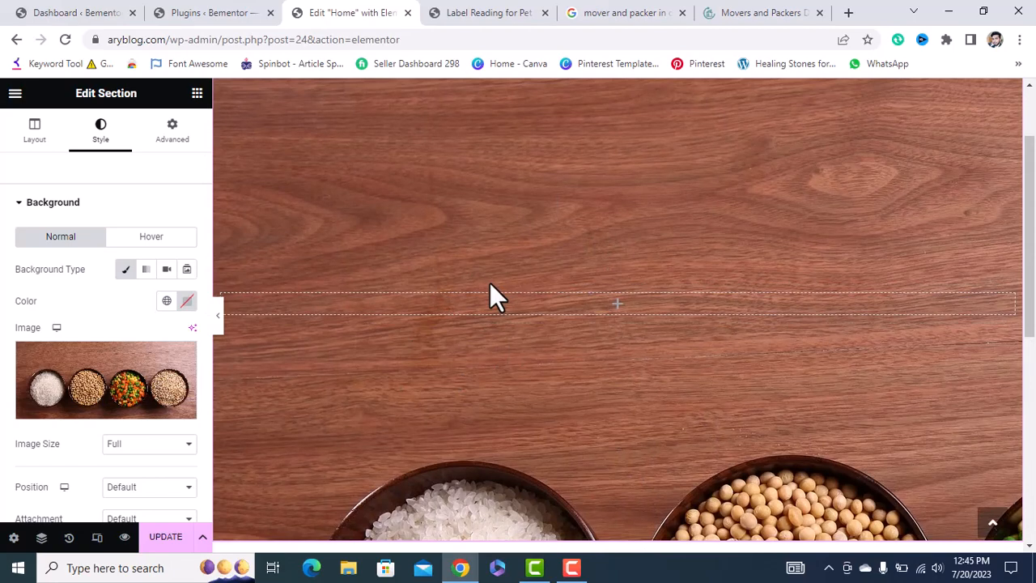
{"action": "scroll", "coordinate": [53, 444], "scroll_direction": "down", "scroll_amount": 1}
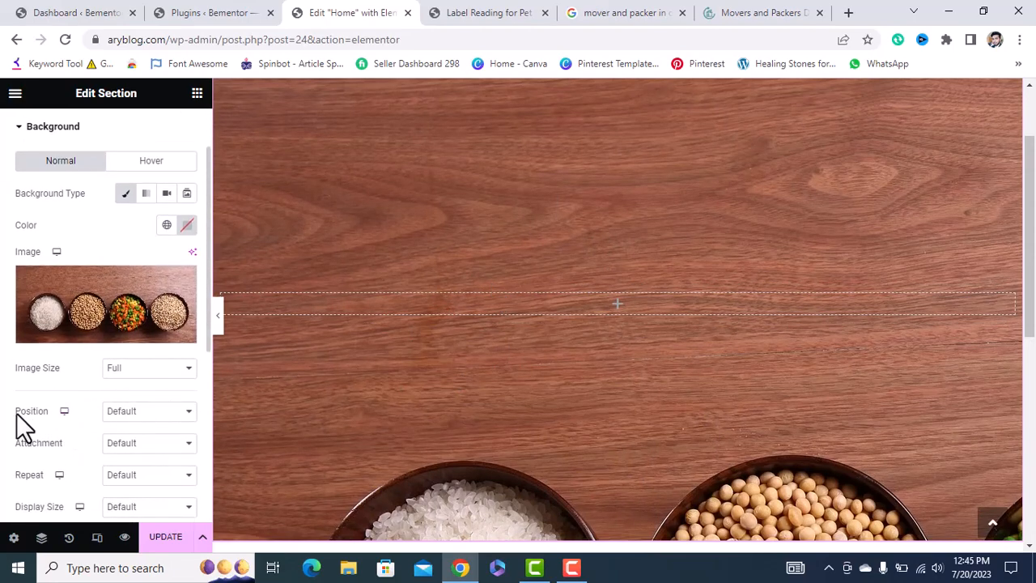
Set the background image position to centre, Repeat to No-repeat, and Display Size to Cover.
{"action": "left_click", "coordinate": [148, 413]}
{"action": "left_click", "coordinate": [142, 436]}
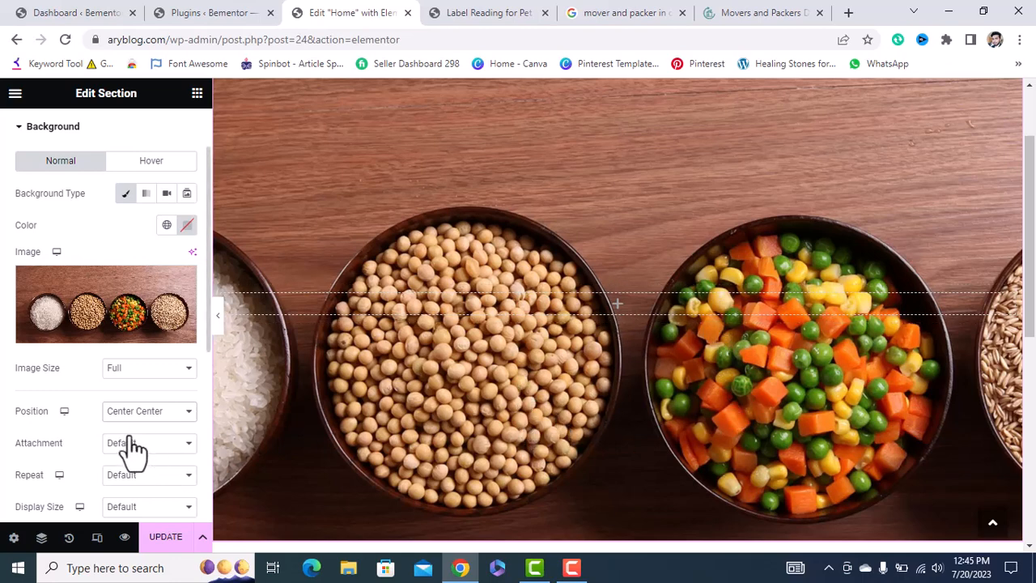
{"action": "scroll", "coordinate": [91, 447], "scroll_direction": "down", "scroll_amount": 1}
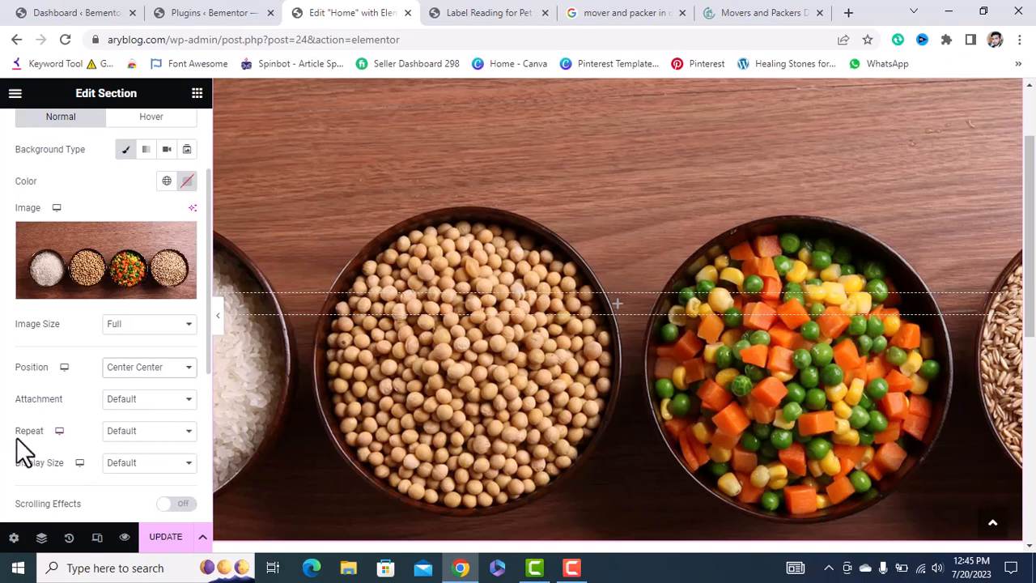
{"action": "left_click", "coordinate": [121, 431]}
{"action": "left_click", "coordinate": [126, 459]}
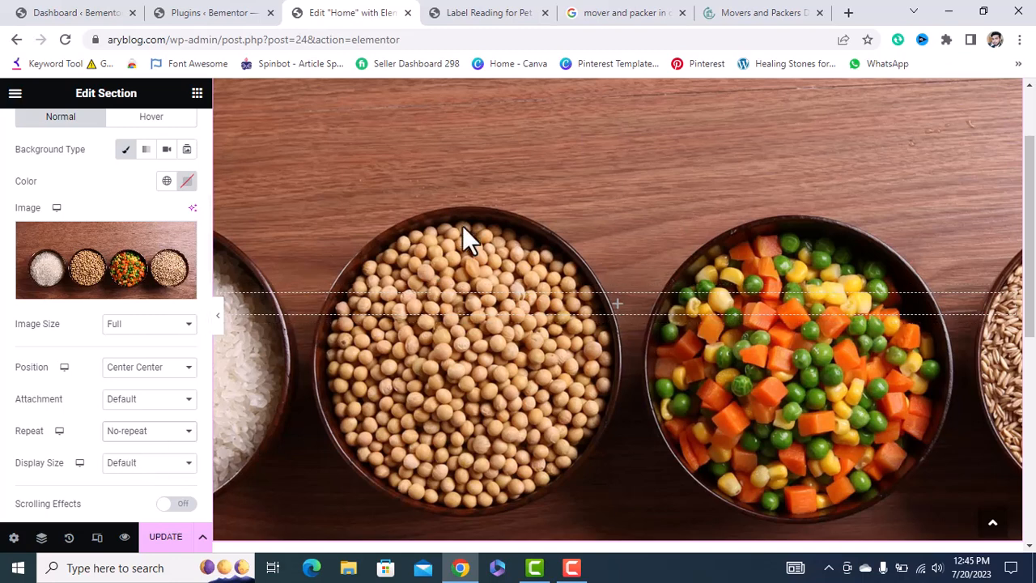
{"action": "left_click", "coordinate": [130, 473]}
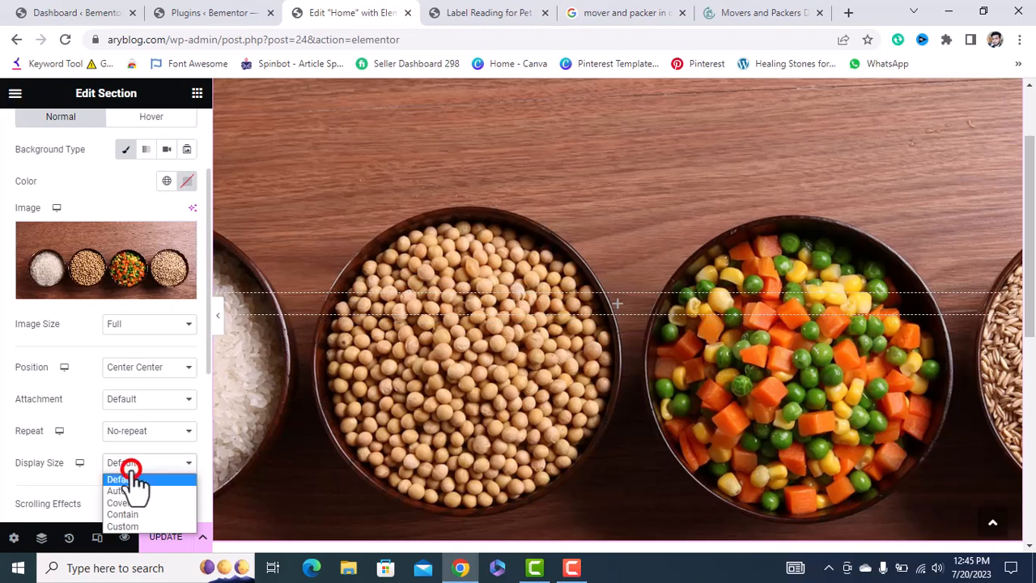
{"action": "left_click", "coordinate": [131, 501]}
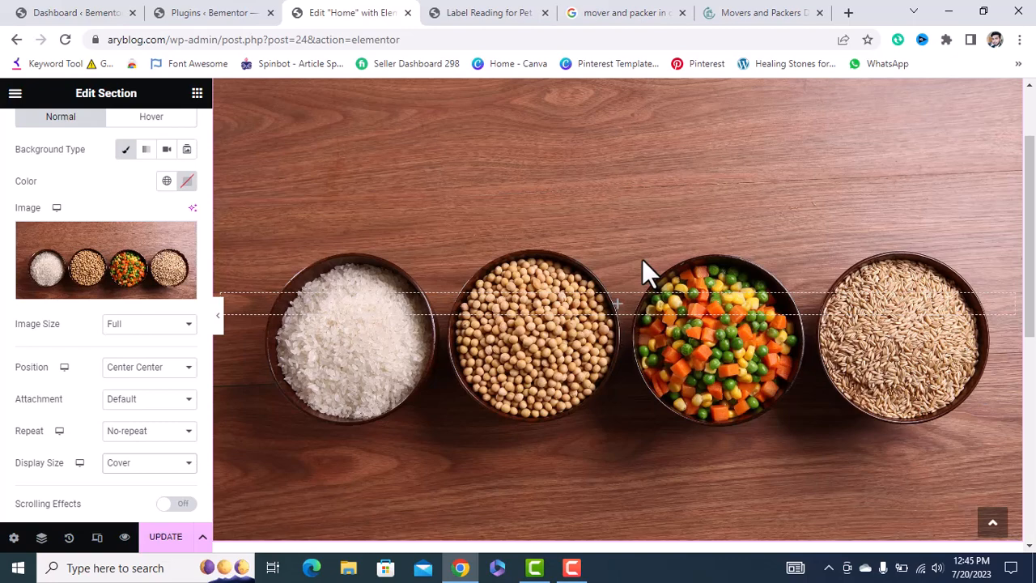
{"action": "scroll", "coordinate": [642, 259], "scroll_direction": "up", "scroll_amount": 2}
{"action": "scroll", "coordinate": [154, 235], "scroll_direction": "up", "scroll_amount": 2}
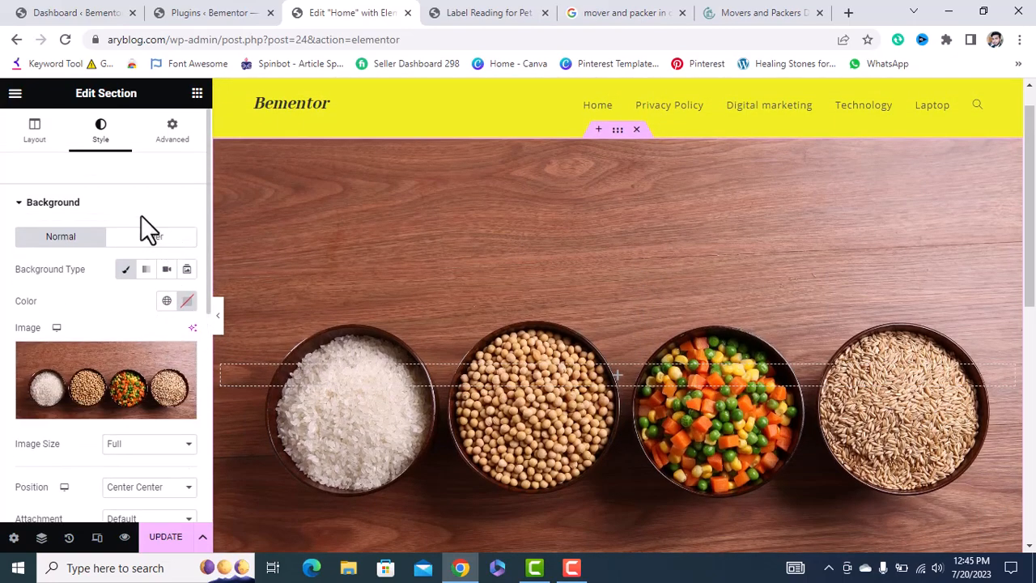
Set the section Height to Min Height and, after trying 300 and 700, a 400 px minimum.
{"action": "left_click", "coordinate": [39, 134]}
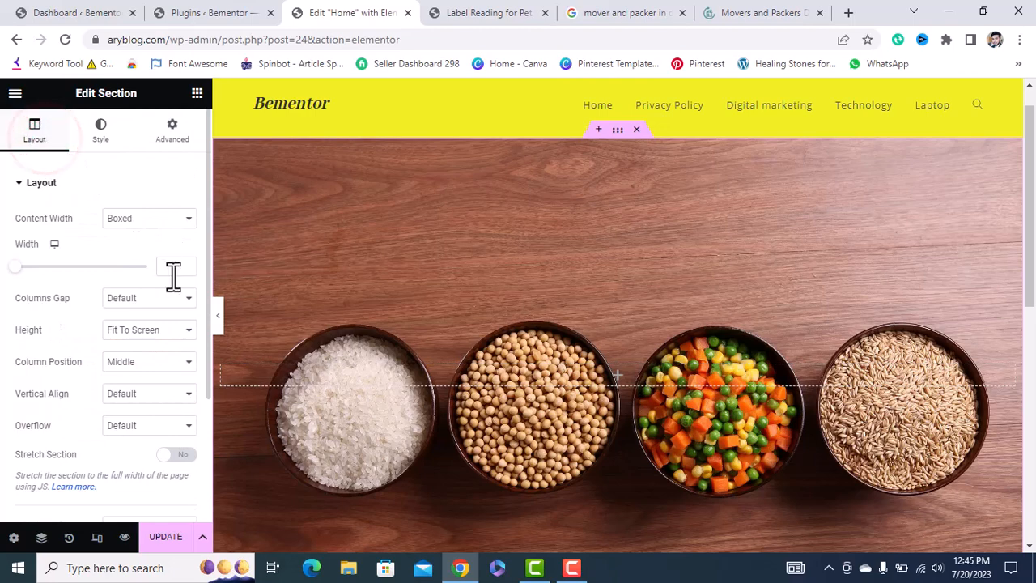
{"action": "left_click", "coordinate": [142, 331]}
{"action": "left_click", "coordinate": [143, 365]}
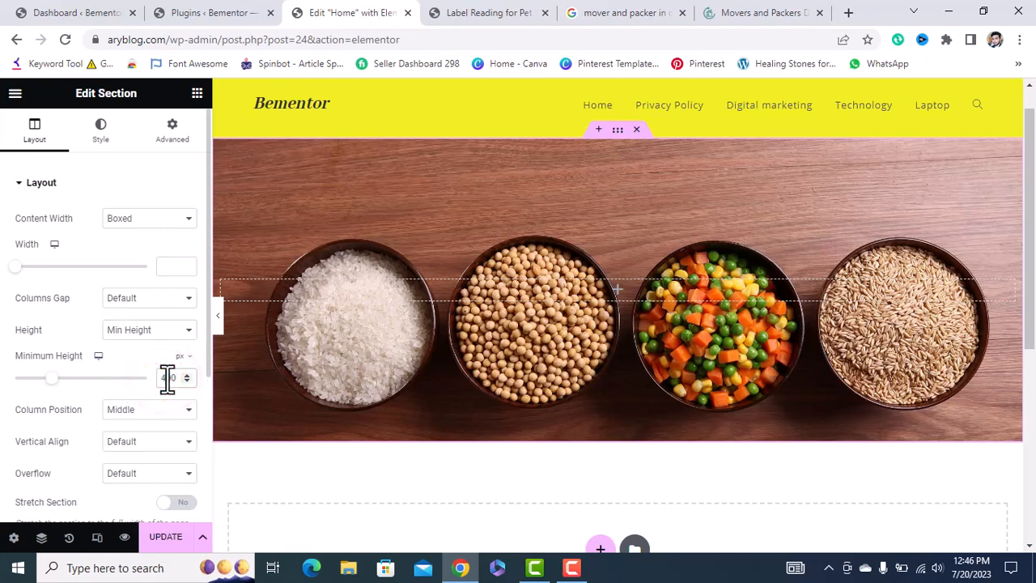
{"action": "key", "text": "BackSpace"}
{"action": "type", "text": "3"}
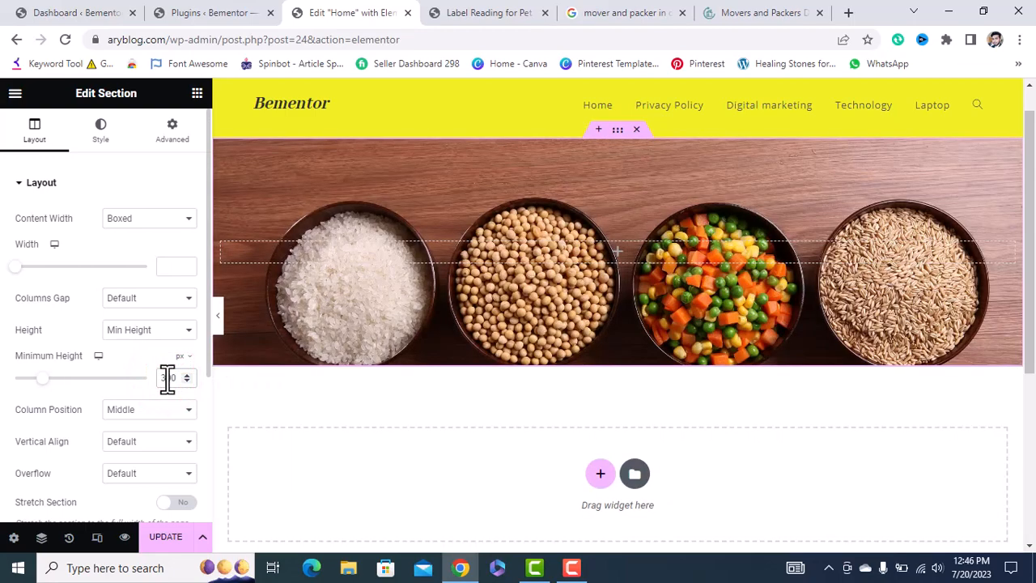
{"action": "key", "text": "BackSpace"}
{"action": "type", "text": "7"}
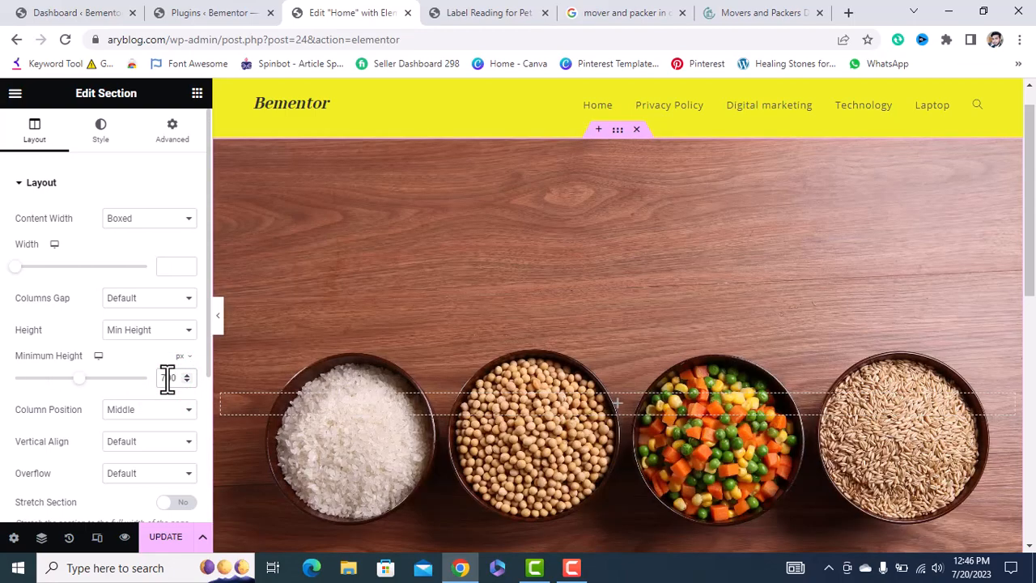
{"action": "key", "text": "BackSpace"}
{"action": "type", "text": "4"}
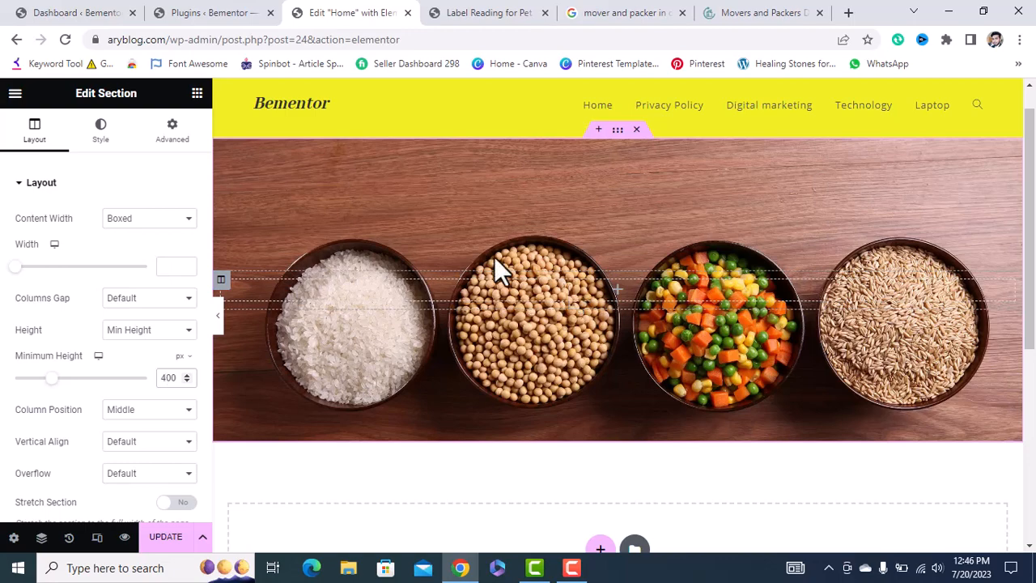
Remove the food-bowls background image and apply a red-to-near-black gradient background.
{"action": "left_click", "coordinate": [101, 134]}
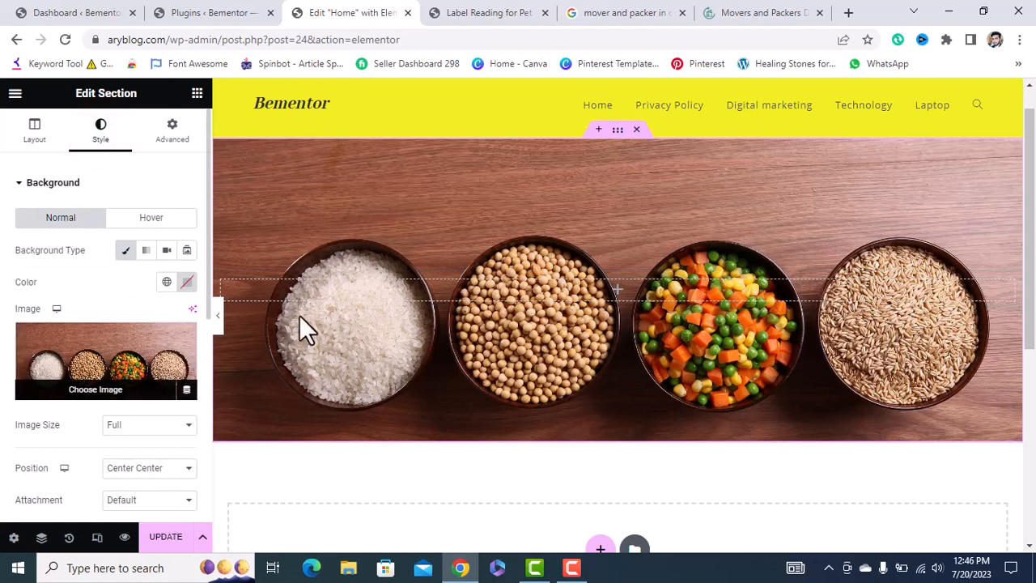
{"action": "mouse_move", "coordinate": [157, 365]}
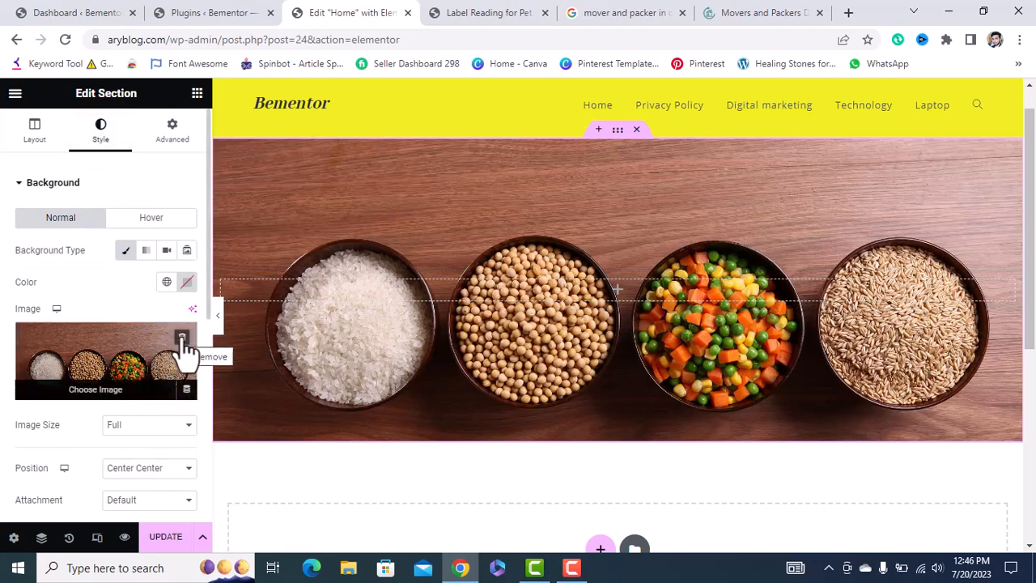
{"action": "left_click", "coordinate": [182, 340]}
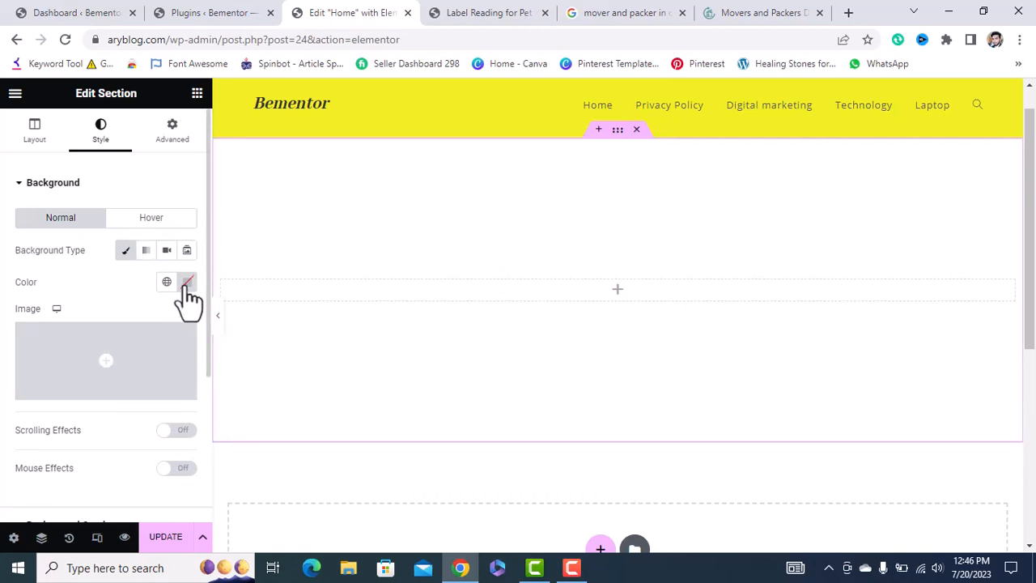
{"action": "left_click", "coordinate": [146, 250]}
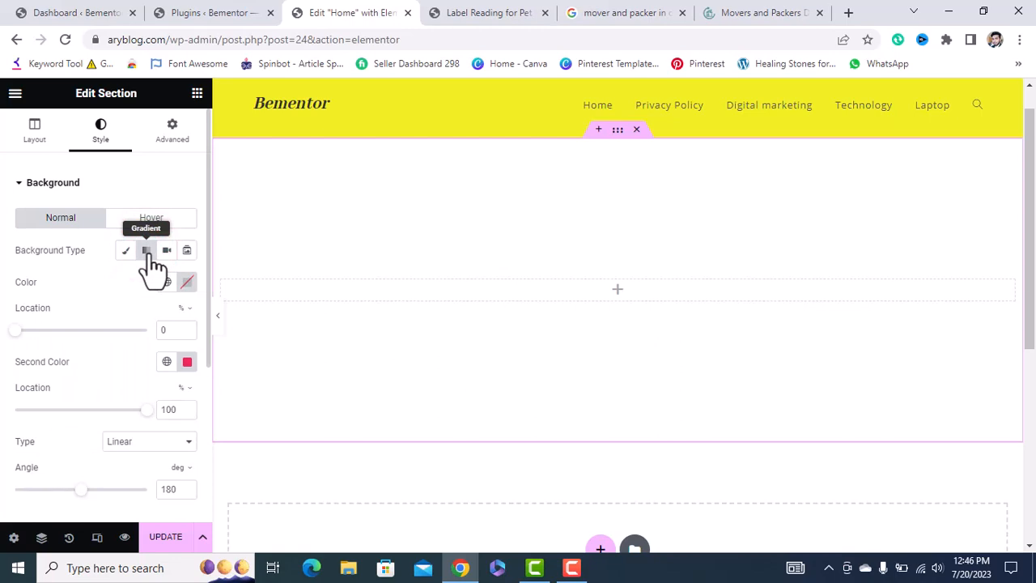
{"action": "left_click", "coordinate": [187, 282]}
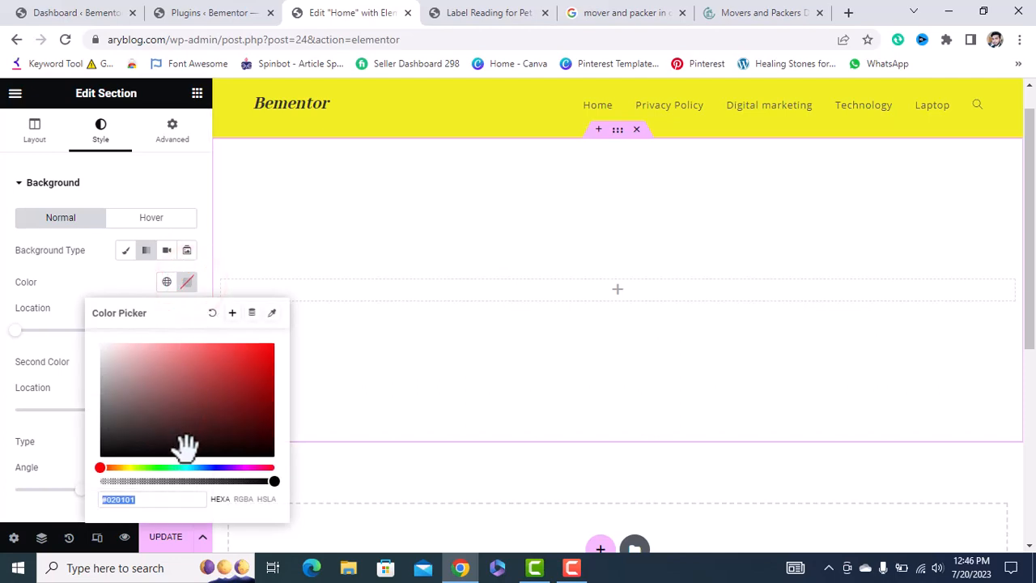
{"action": "left_click_drag", "start_coordinate": [185, 446], "coordinate": [254, 358]}
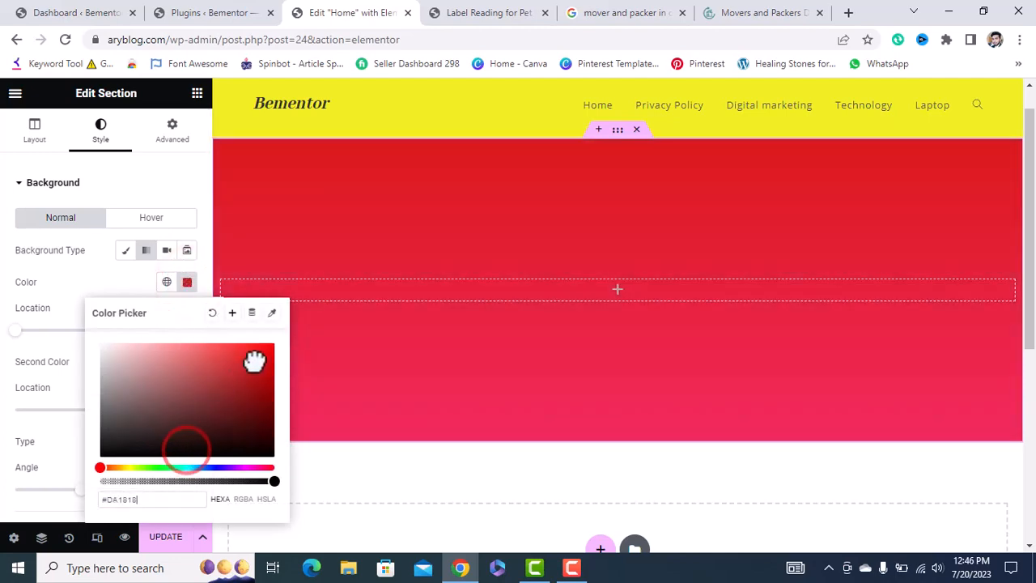
{"action": "left_click", "coordinate": [115, 284]}
{"action": "left_click", "coordinate": [187, 361]}
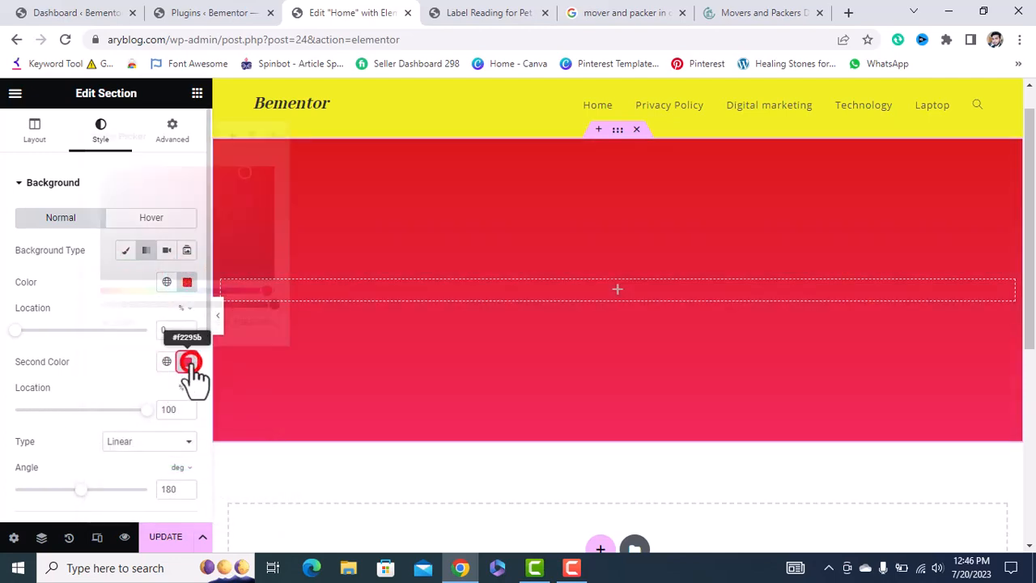
{"action": "left_click_drag", "start_coordinate": [240, 180], "coordinate": [172, 277]}
{"action": "left_click", "coordinate": [97, 363]}
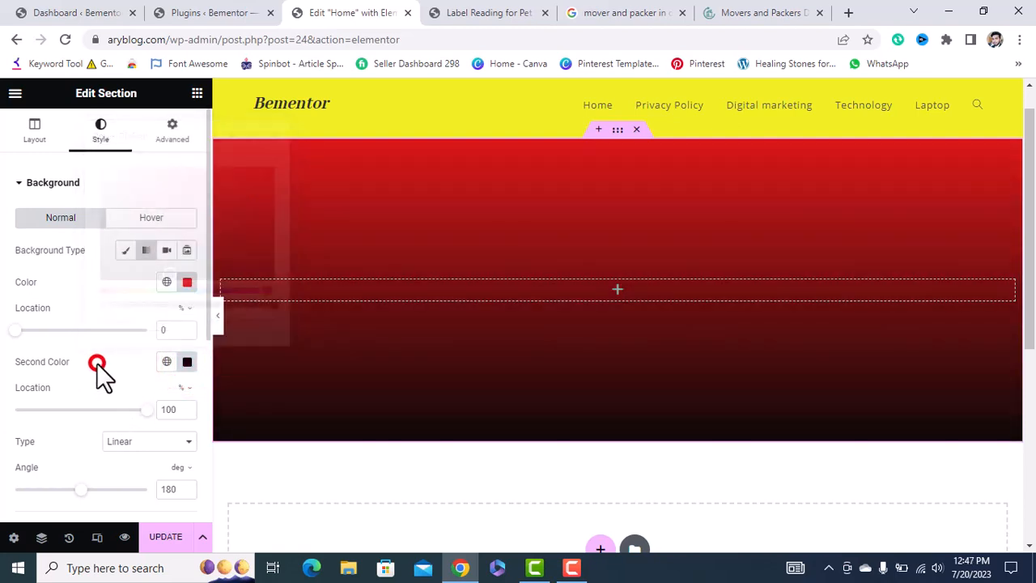
Change the gradient type to Radial, then switch the background type to Video.
{"action": "scroll", "coordinate": [96, 362], "scroll_direction": "down", "scroll_amount": 1}
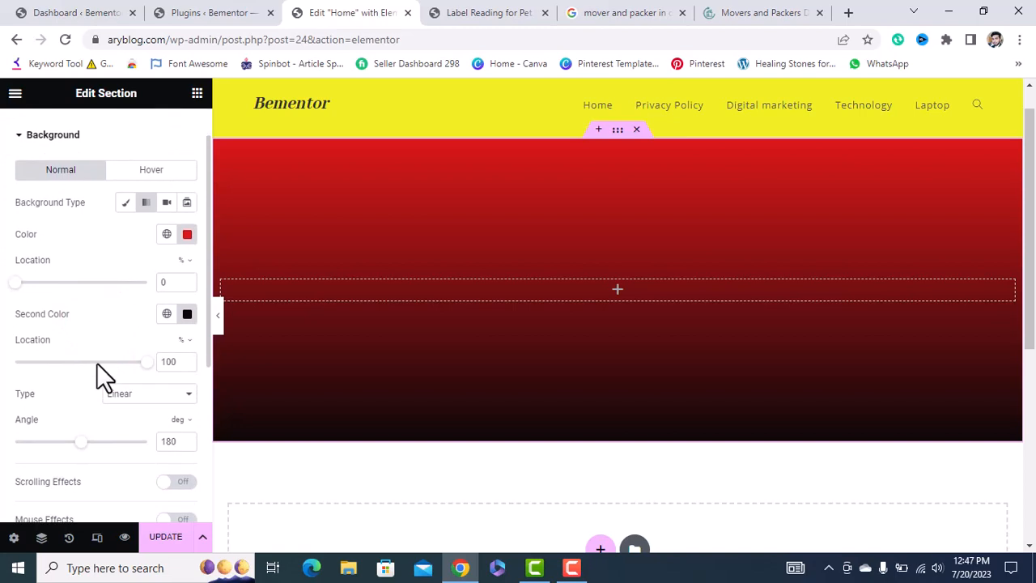
{"action": "left_click", "coordinate": [127, 393]}
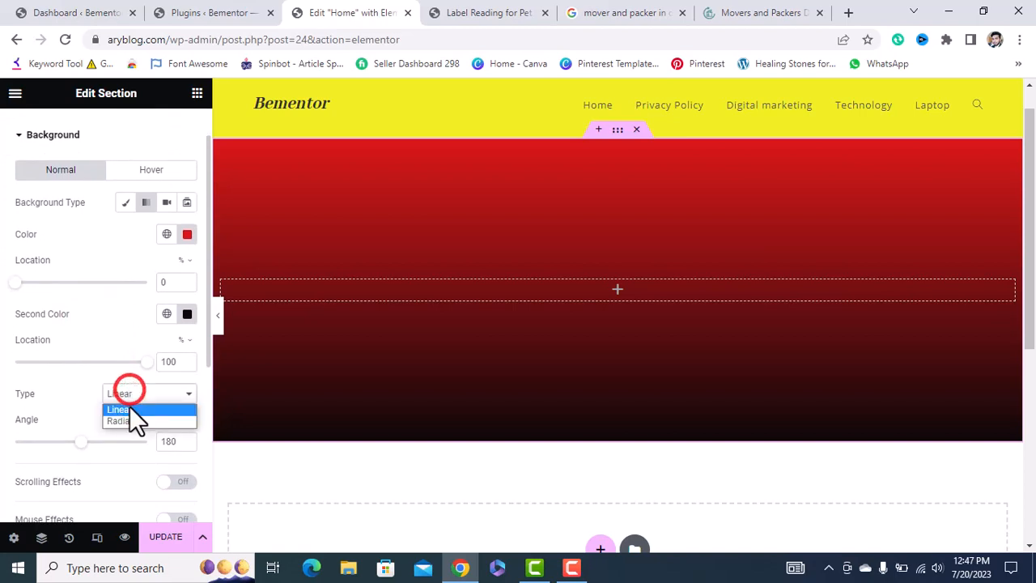
{"action": "left_click", "coordinate": [130, 413]}
{"action": "left_click", "coordinate": [130, 393]}
{"action": "left_click", "coordinate": [125, 421]}
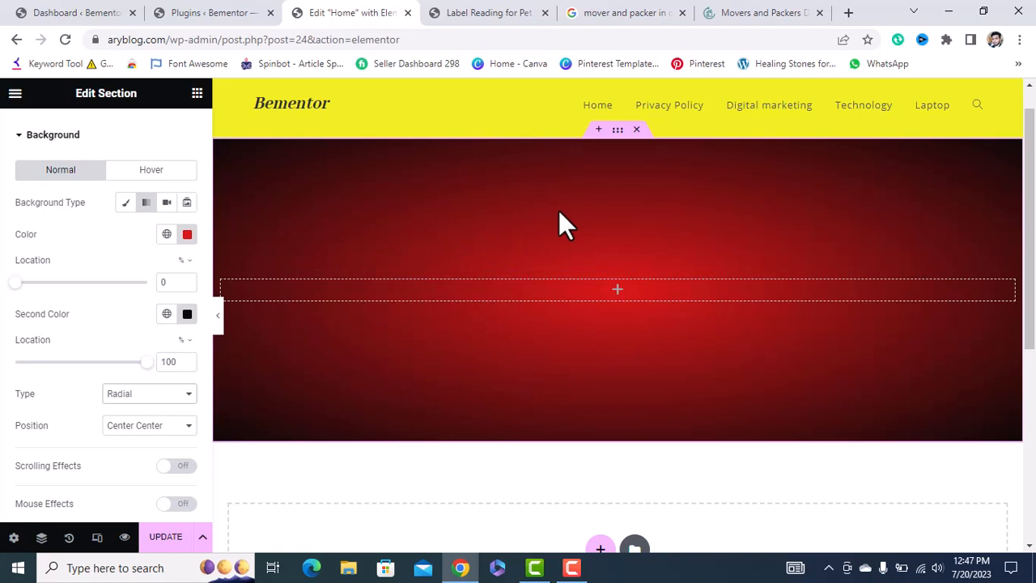
{"action": "left_click", "coordinate": [165, 202]}
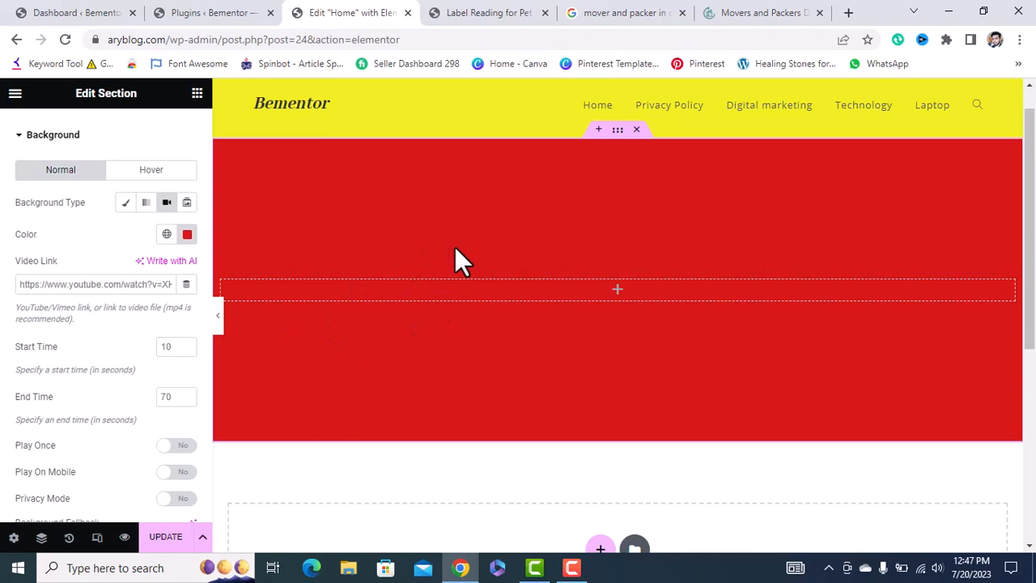
Switch the Home section background to Slideshow after checking the Movers and Packers Dubai hero slides.
{"action": "left_click", "coordinate": [187, 204]}
{"action": "left_click", "coordinate": [716, 13]}
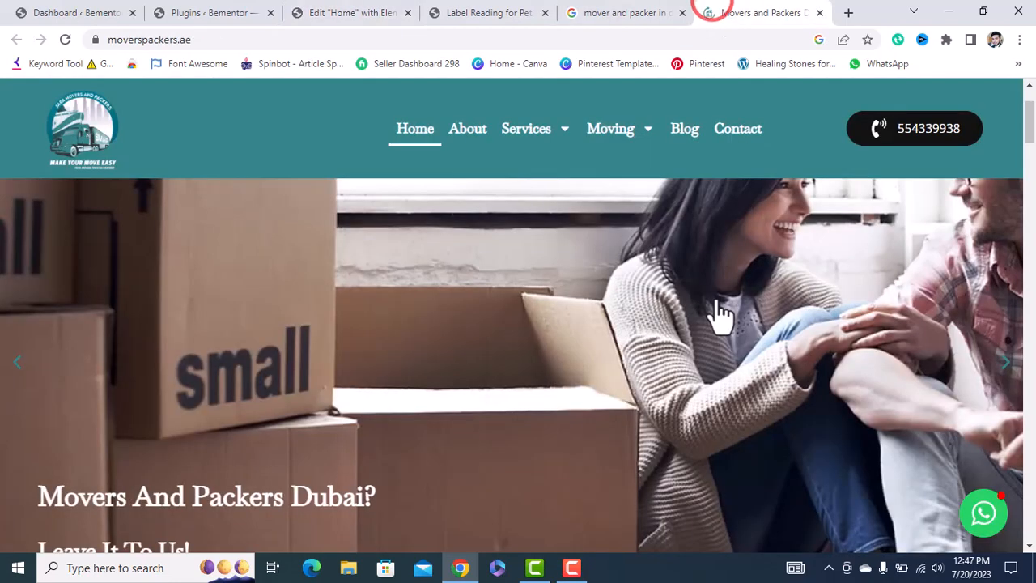
{"action": "scroll", "coordinate": [715, 316], "scroll_direction": "down", "scroll_amount": 1}
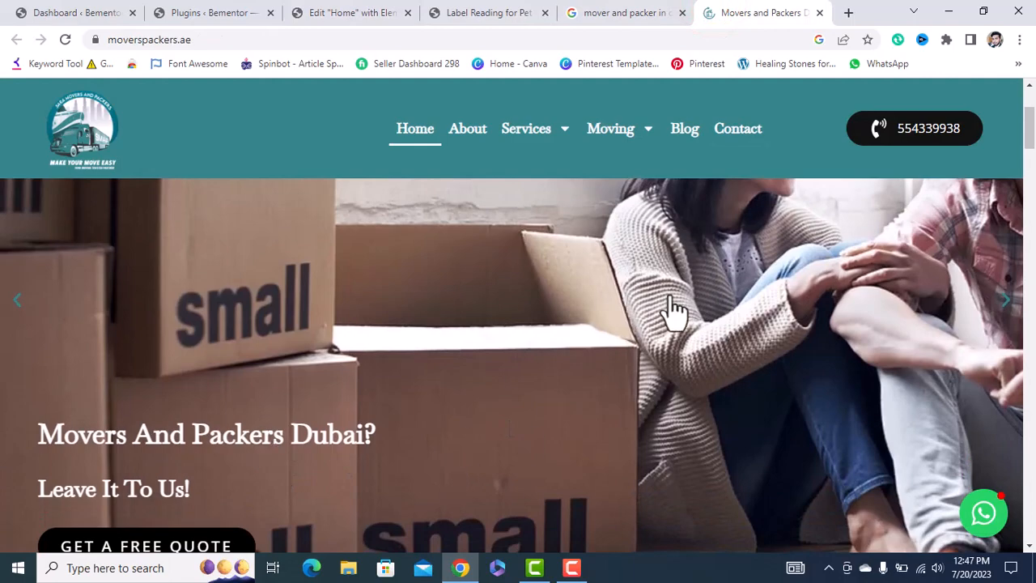
{"action": "left_click", "coordinate": [1007, 311]}
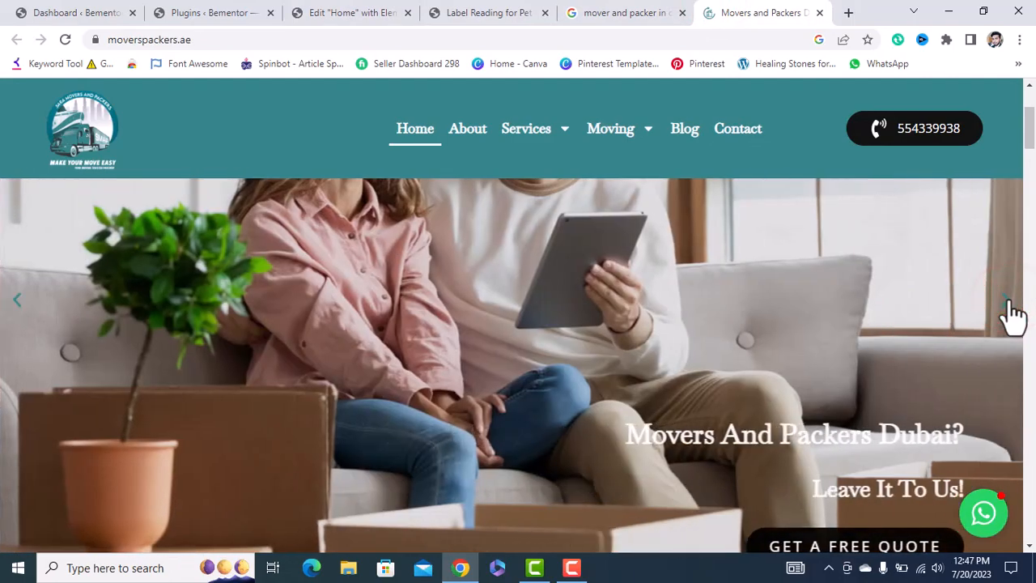
{"action": "left_click", "coordinate": [1009, 308]}
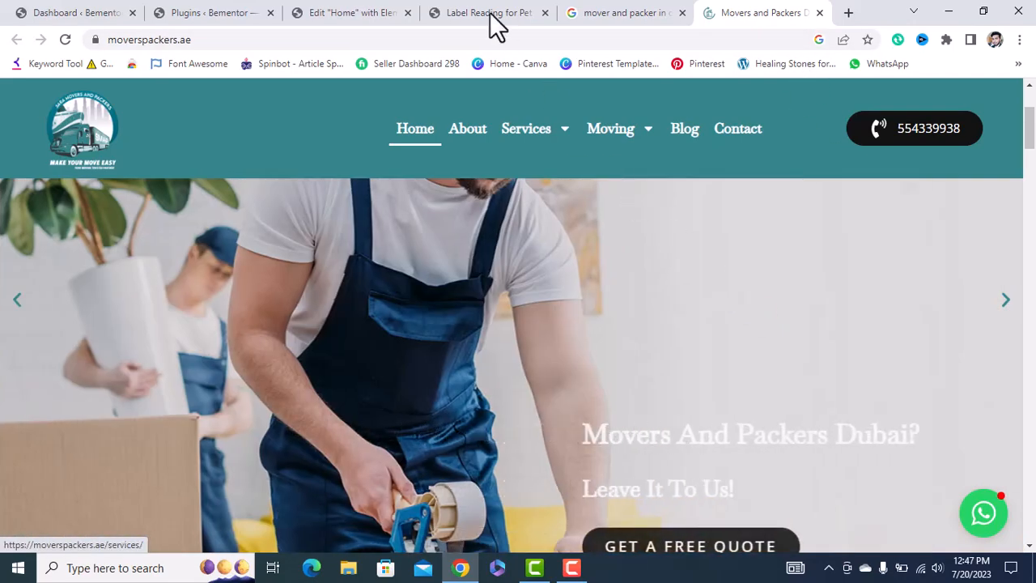
{"action": "left_click", "coordinate": [478, 11]}
{"action": "left_click", "coordinate": [368, 12]}
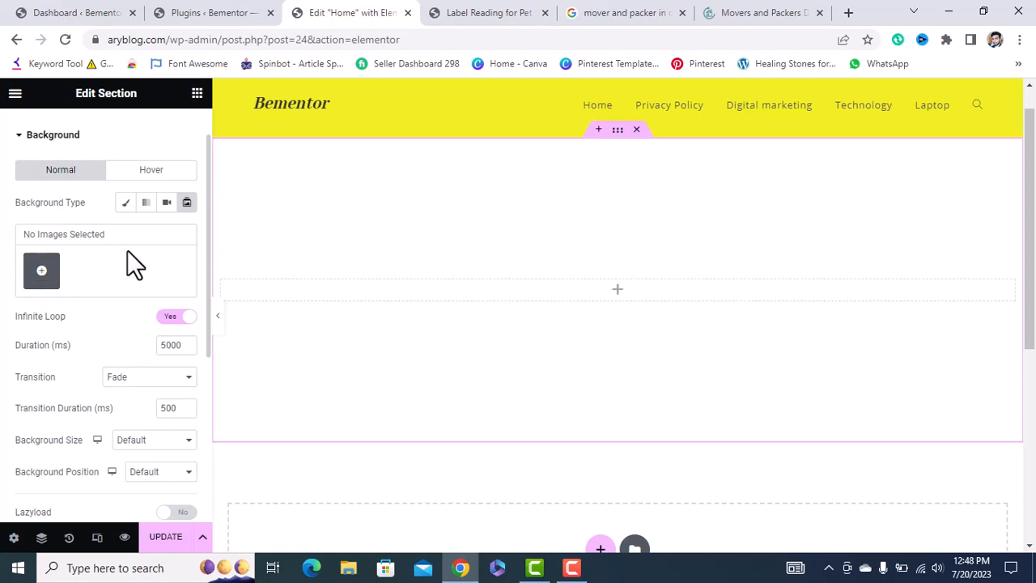
Give the section's hover background a Classic colour, adjusting it from red to teal.
{"action": "scroll", "coordinate": [127, 250], "scroll_direction": "up", "scroll_amount": 1}
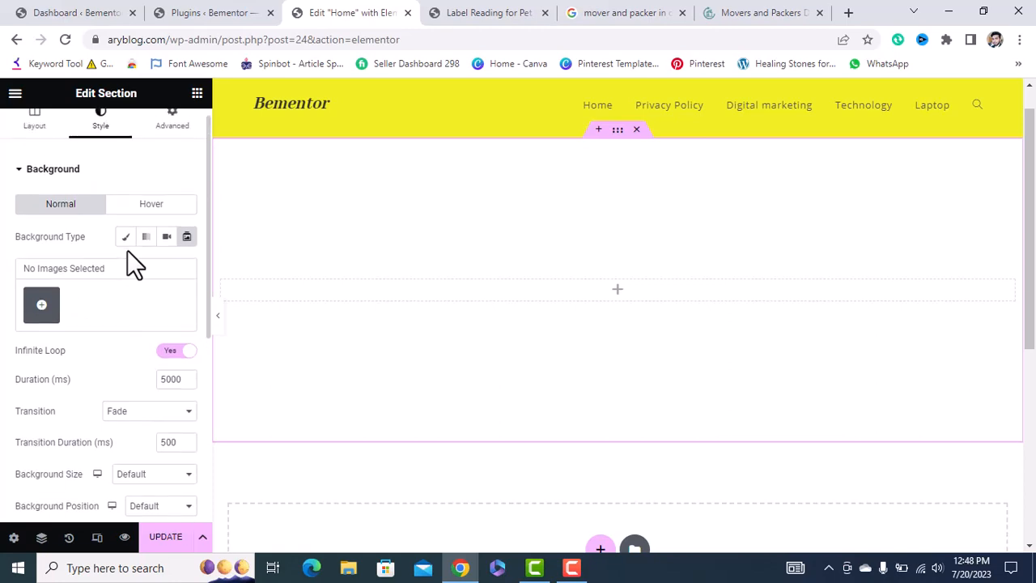
{"action": "left_click", "coordinate": [143, 208]}
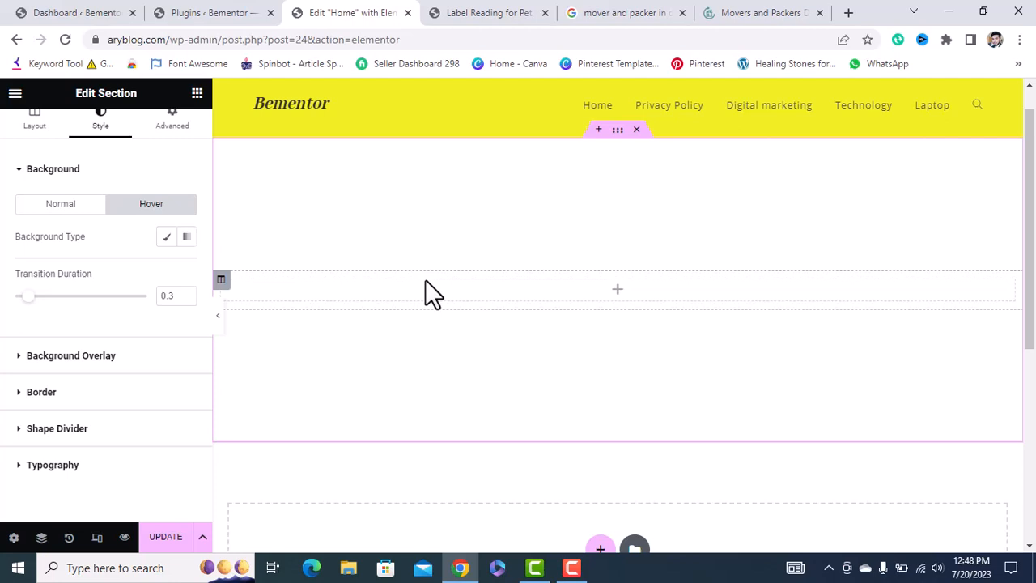
{"action": "left_click", "coordinate": [166, 237]}
{"action": "left_click", "coordinate": [187, 268]}
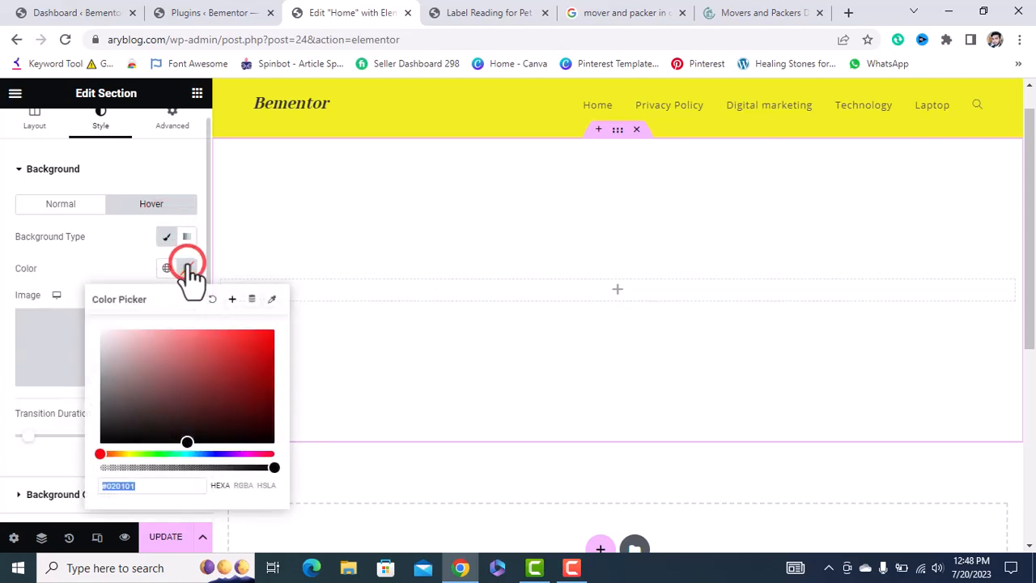
{"action": "left_click", "coordinate": [185, 454]}
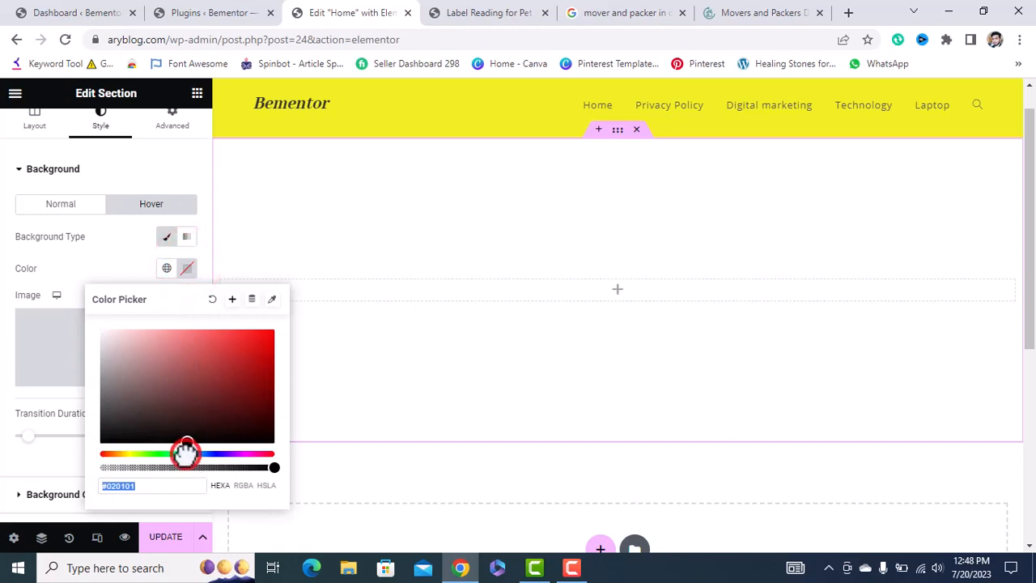
{"action": "mouse_move", "coordinate": [187, 441]}
{"action": "left_mouse_down"}
{"action": "mouse_move", "coordinate": [181, 407]}
{"action": "mouse_move", "coordinate": [252, 338]}
{"action": "left_mouse_up"}
{"action": "left_click", "coordinate": [184, 453]}
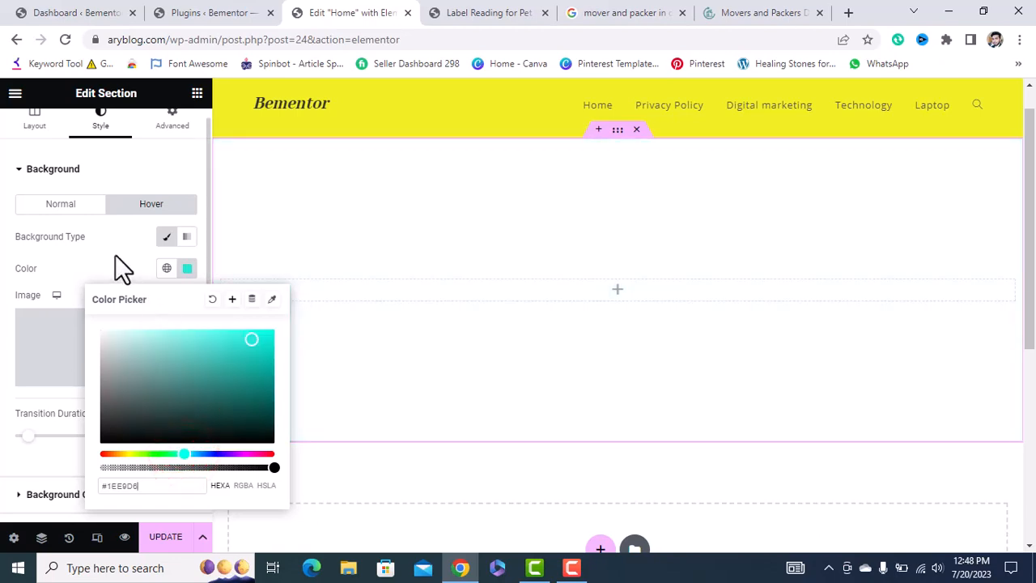
{"action": "left_click", "coordinate": [115, 255]}
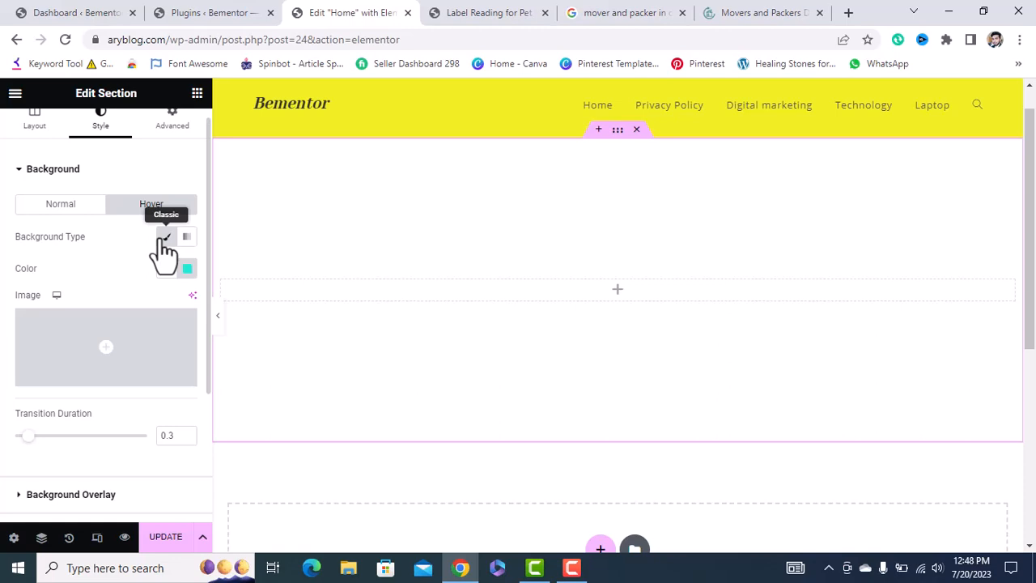
Clear the teal hover background colour and go back to the Normal background settings.
{"action": "scroll", "coordinate": [125, 406], "scroll_direction": "down", "scroll_amount": 2}
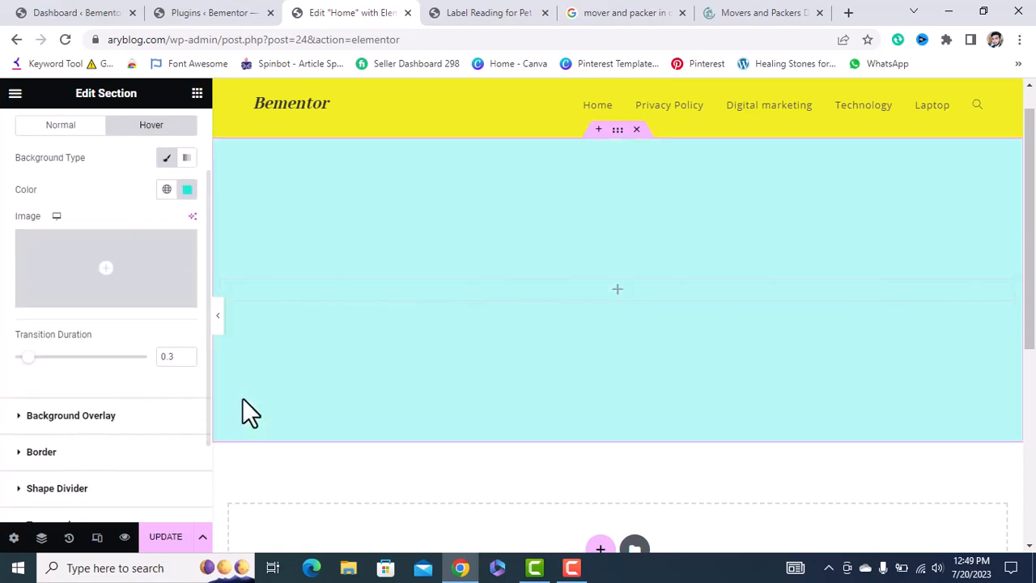
{"action": "mouse_move", "coordinate": [141, 304]}
{"action": "scroll", "coordinate": [142, 303], "scroll_direction": "up", "scroll_amount": 2}
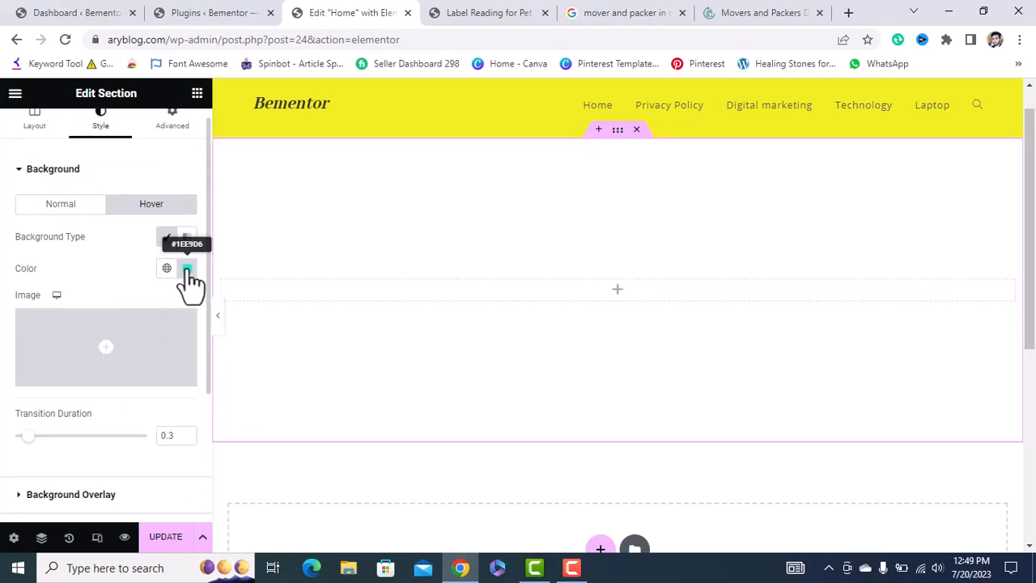
{"action": "left_click", "coordinate": [187, 268]}
{"action": "left_click", "coordinate": [212, 298]}
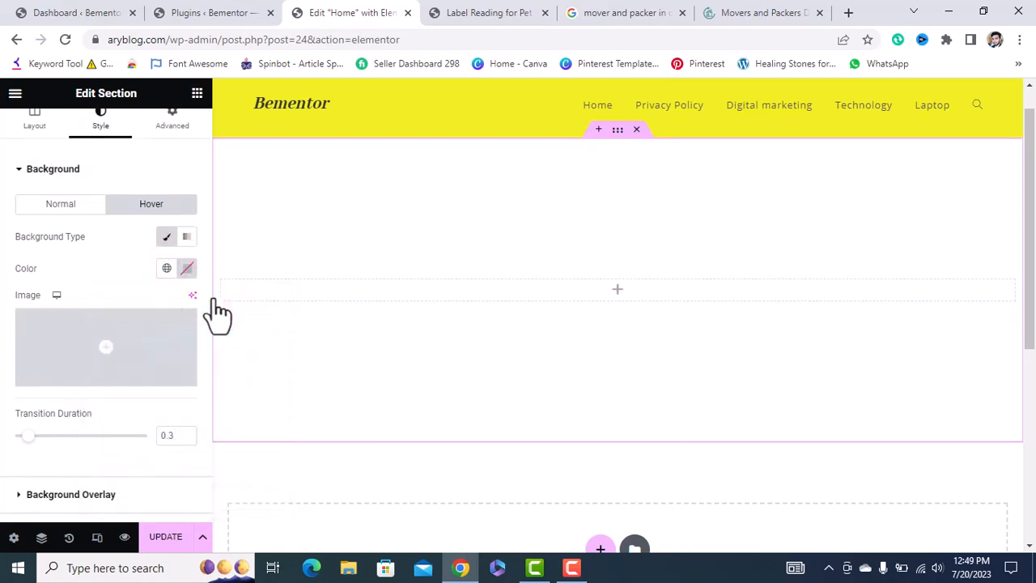
{"action": "left_click", "coordinate": [74, 209]}
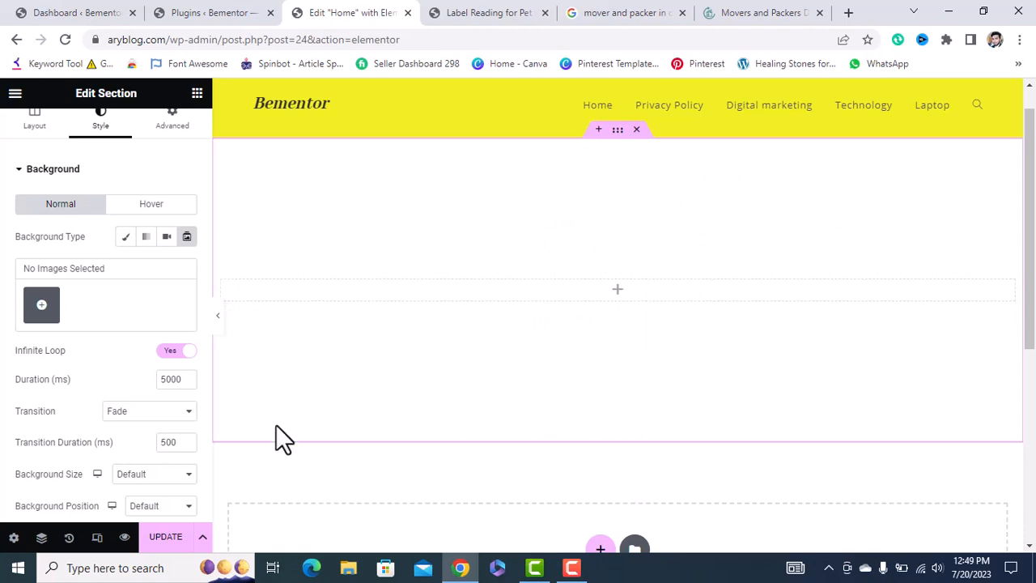
Switch the section's normal background to Classic, filling it with solid red #DA1818.
{"action": "scroll", "coordinate": [133, 223], "scroll_direction": "up", "scroll_amount": 1}
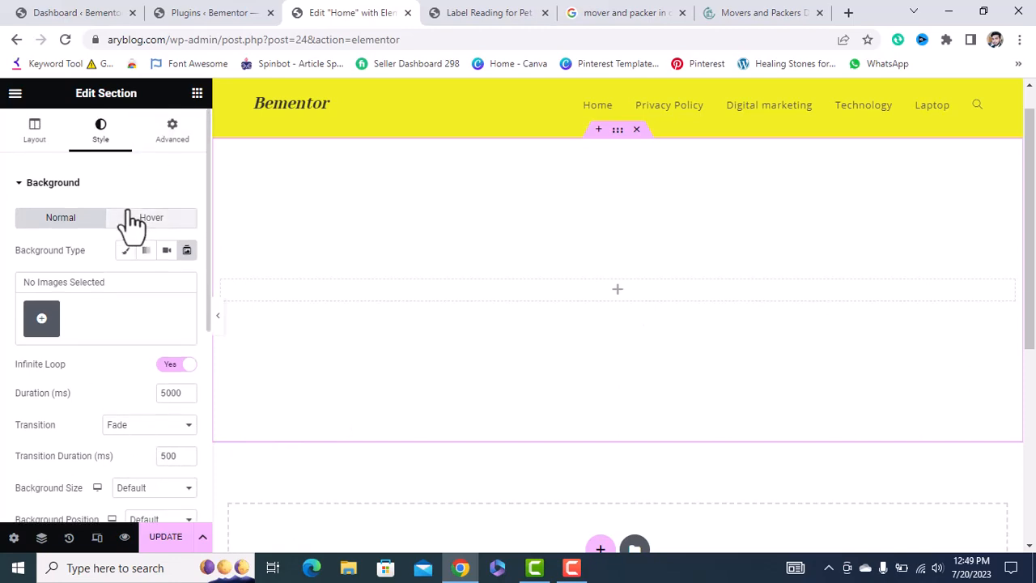
{"action": "left_click", "coordinate": [128, 251]}
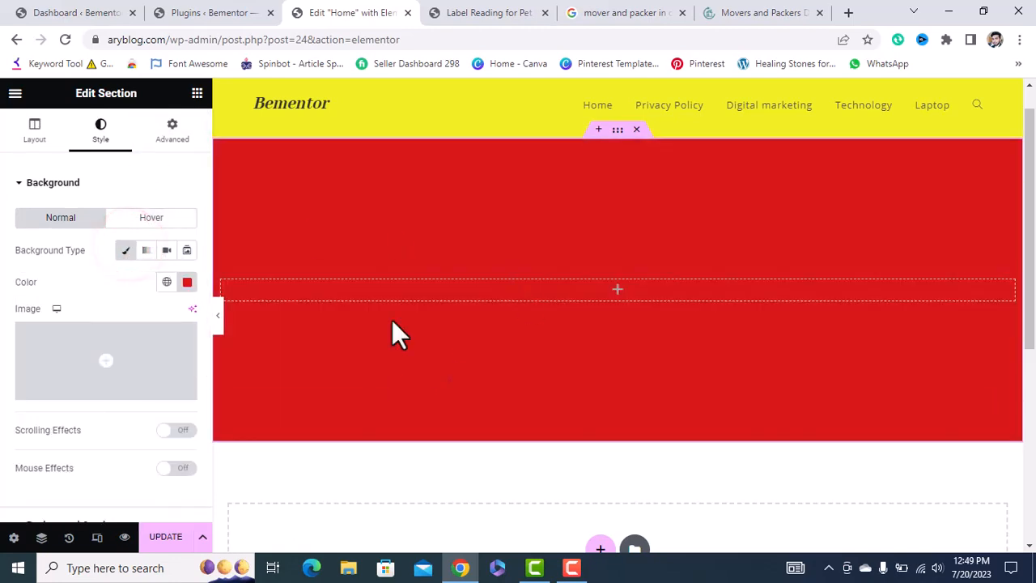
{"action": "scroll", "coordinate": [132, 420], "scroll_direction": "down", "scroll_amount": 2}
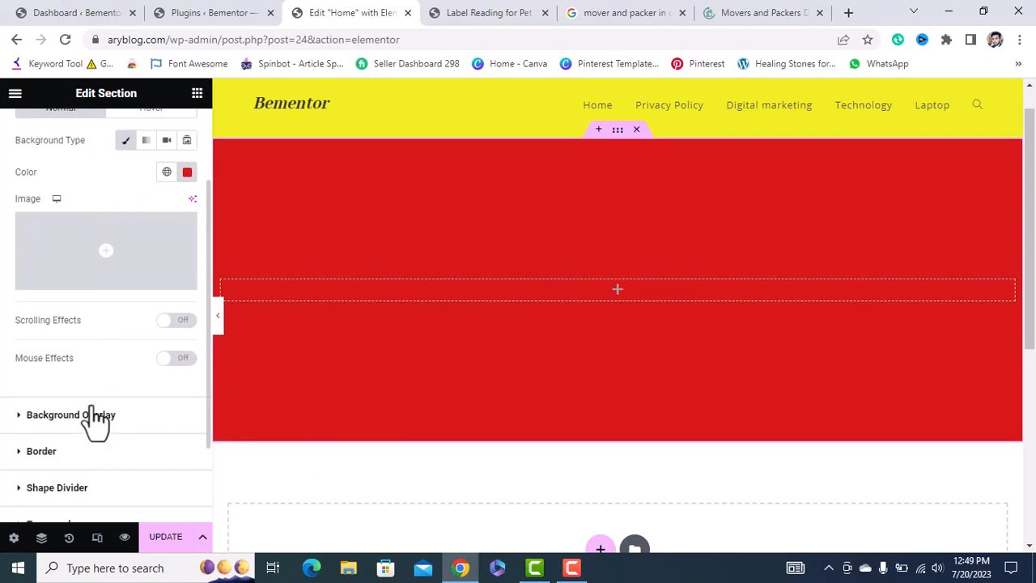
{"action": "left_click", "coordinate": [187, 172]}
Clear the red colour and set the whole-grains food bowls image from the Media Library as background.
{"action": "left_click", "coordinate": [211, 201]}
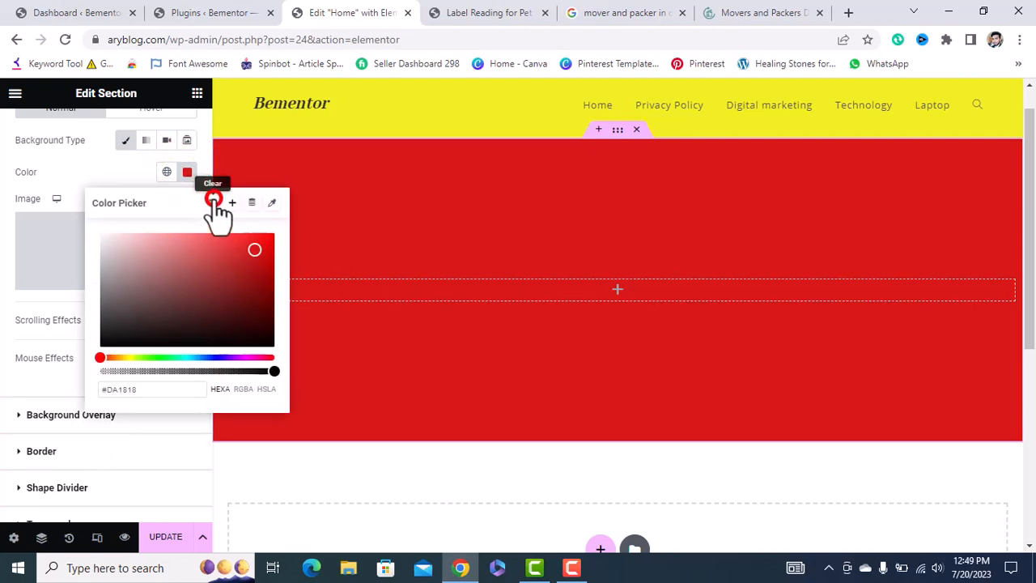
{"action": "left_click", "coordinate": [110, 249]}
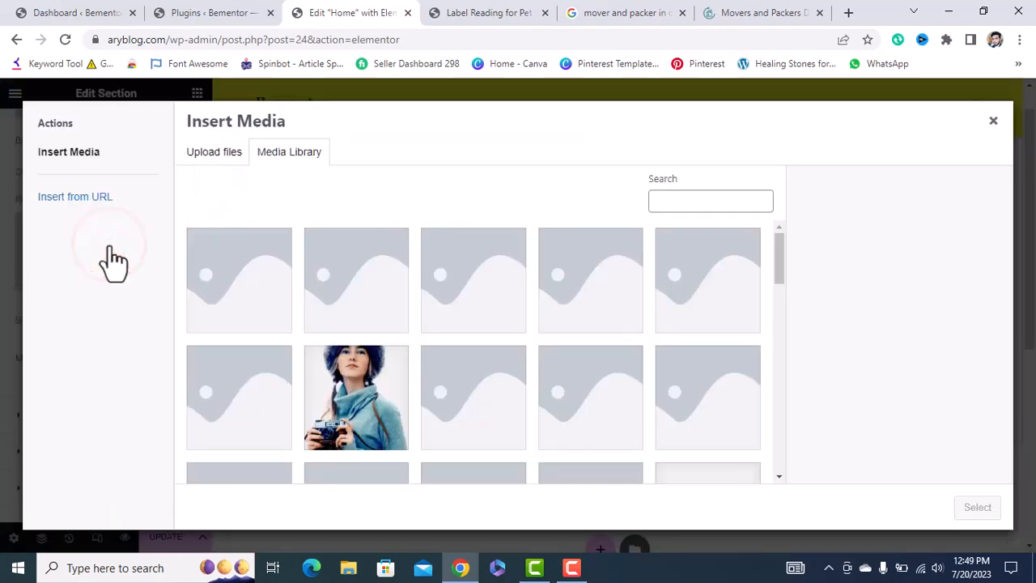
{"action": "scroll", "coordinate": [425, 384], "scroll_direction": "down", "scroll_amount": 12}
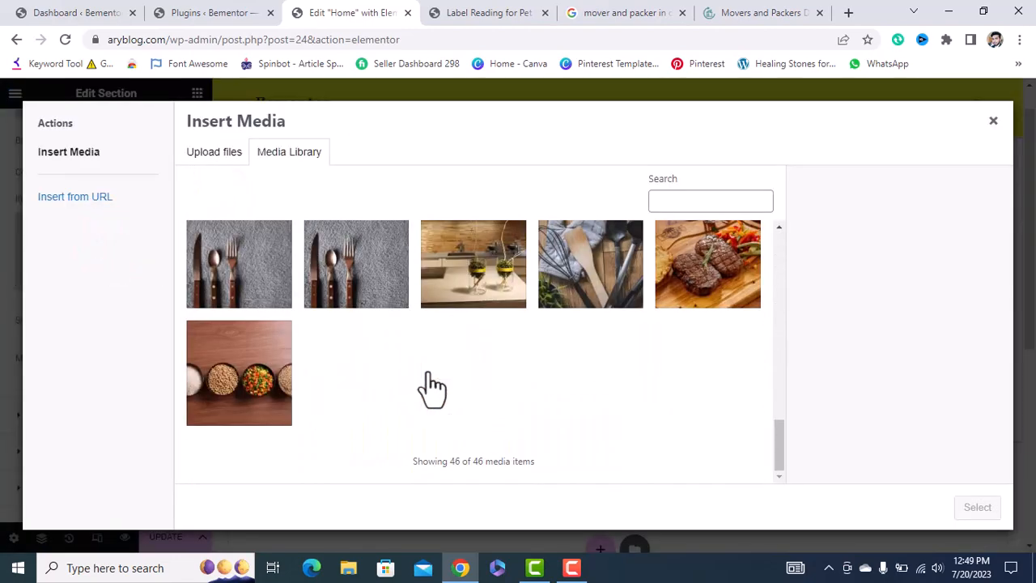
{"action": "left_click", "coordinate": [267, 388]}
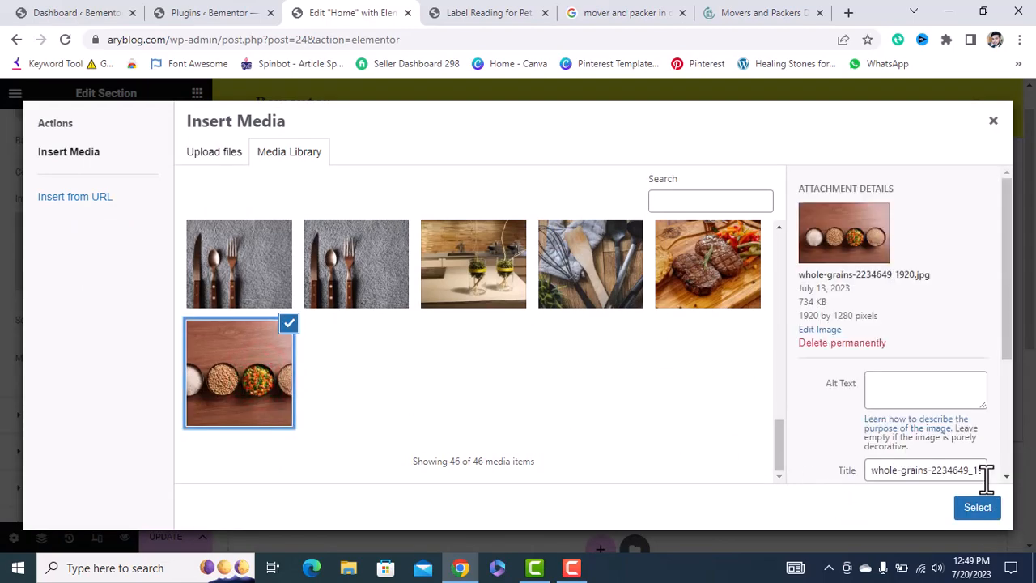
{"action": "left_click", "coordinate": [983, 510]}
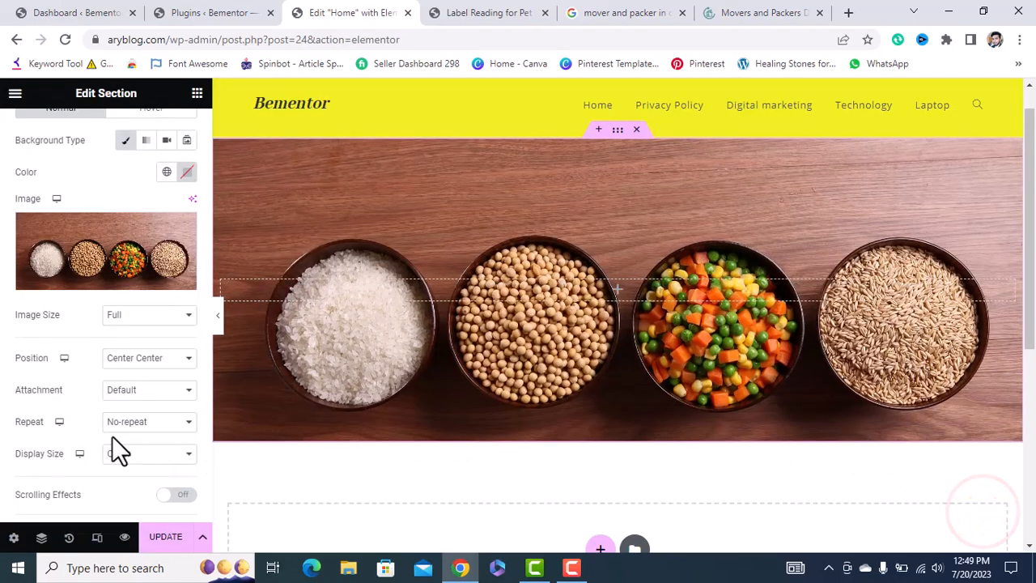
{"action": "scroll", "coordinate": [130, 413], "scroll_direction": "down", "scroll_amount": 1}
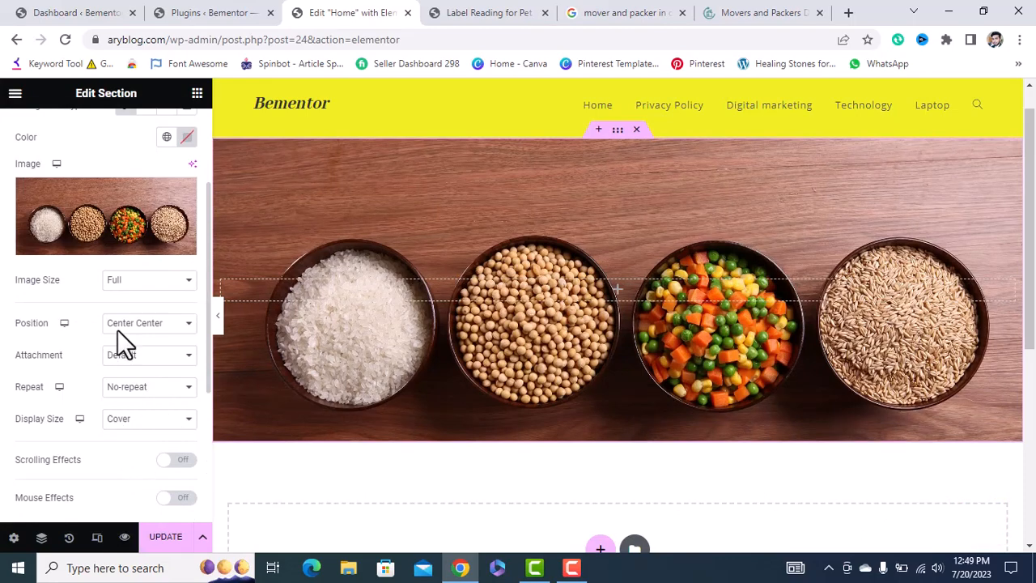
{"action": "scroll", "coordinate": [116, 446], "scroll_direction": "down", "scroll_amount": 2}
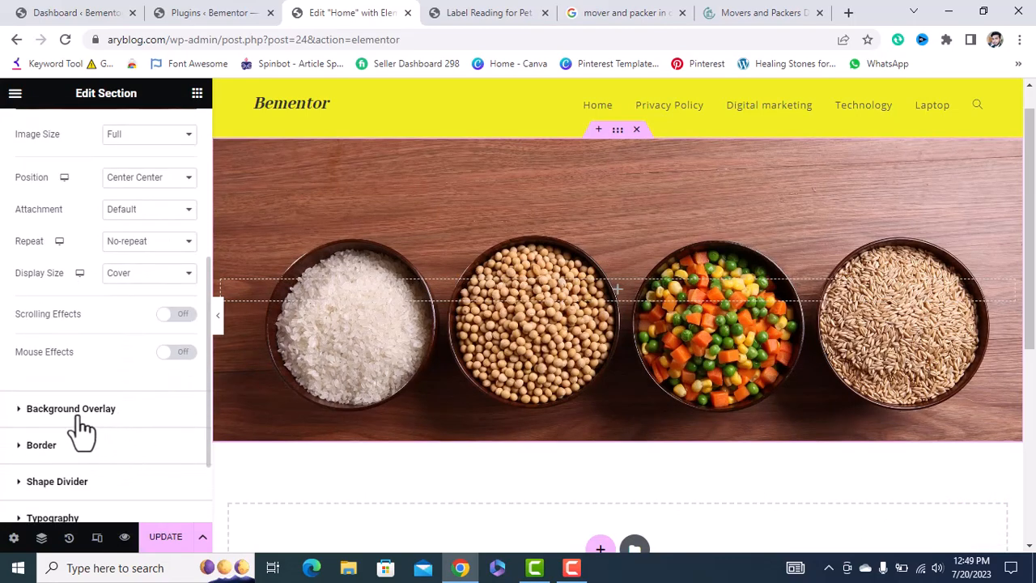
Add a Classic red #D50101 background overlay at 0.5 opacity over the food-bowls image.
{"action": "left_click", "coordinate": [81, 409]}
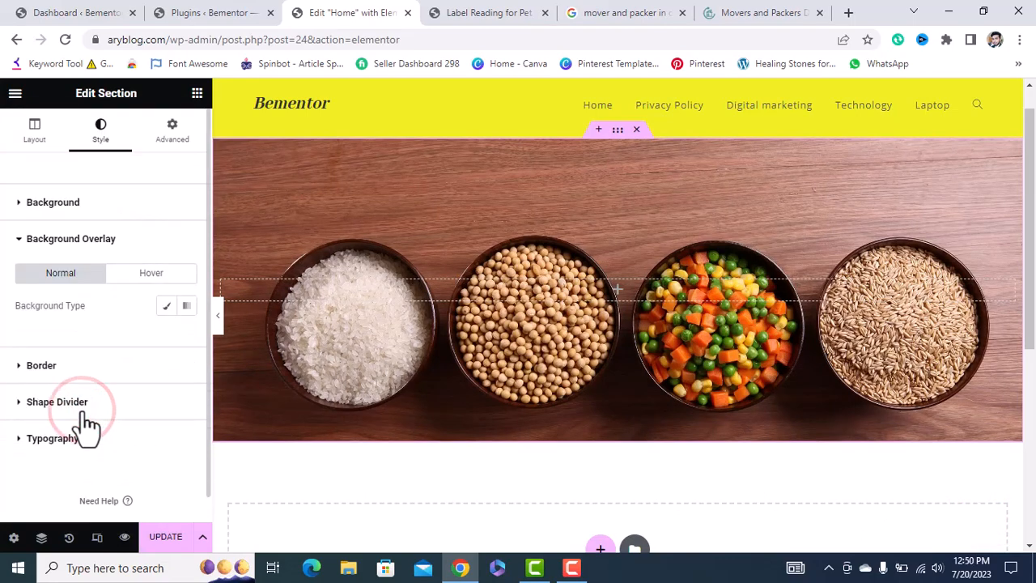
{"action": "left_click", "coordinate": [166, 306]}
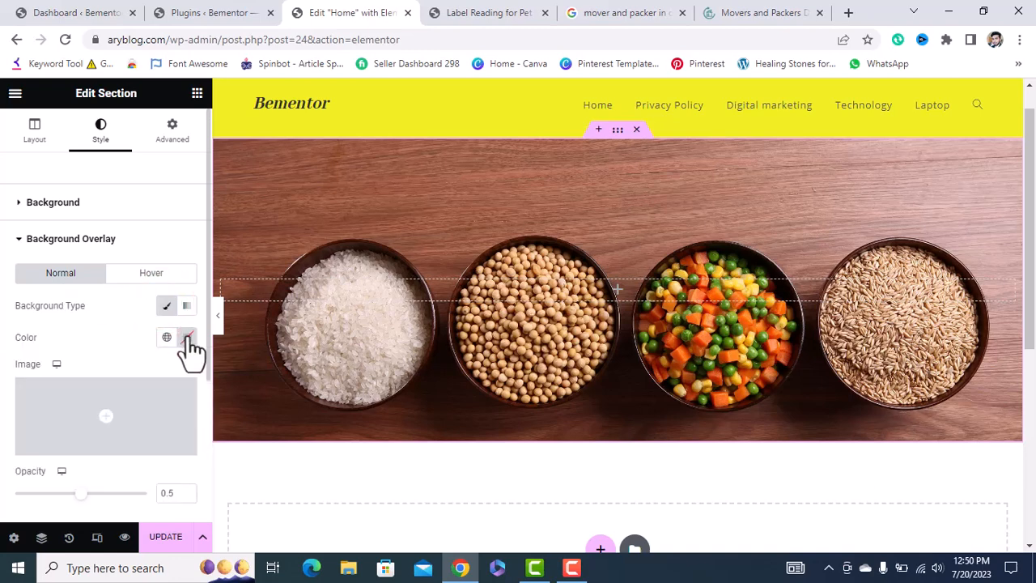
{"action": "left_click", "coordinate": [187, 337]}
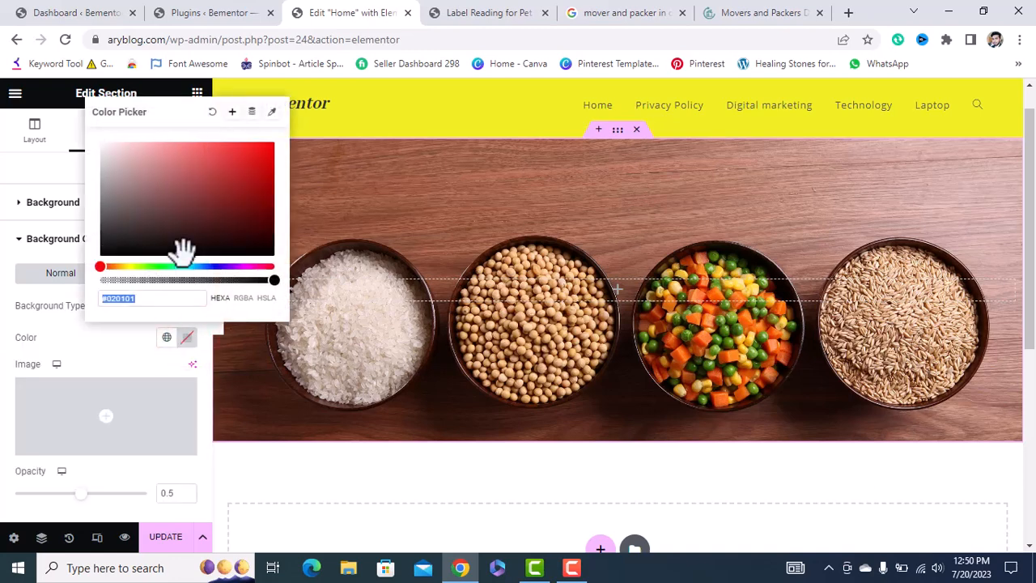
{"action": "left_click_drag", "start_coordinate": [181, 250], "coordinate": [272, 156]}
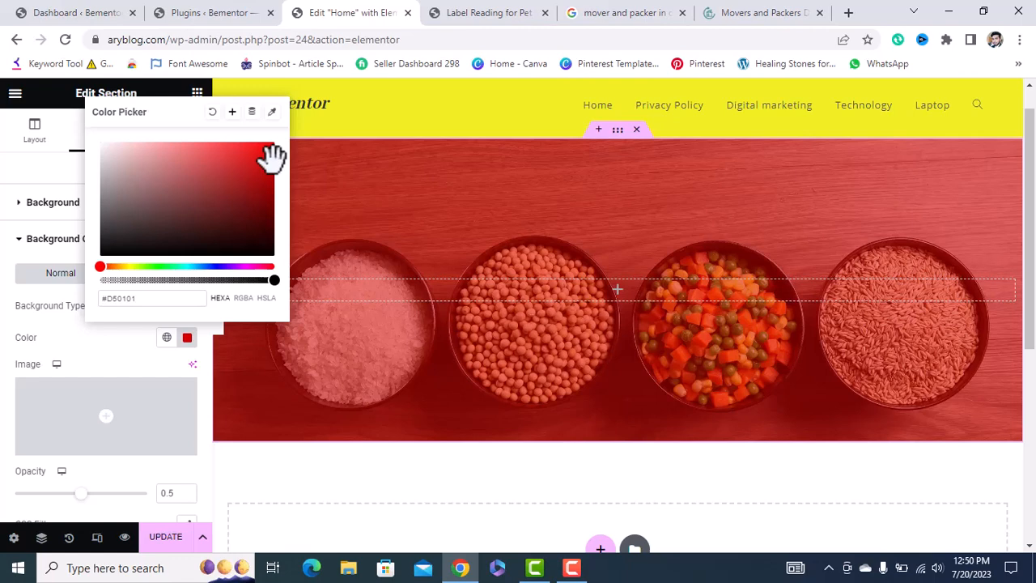
{"action": "left_click", "coordinate": [18, 243]}
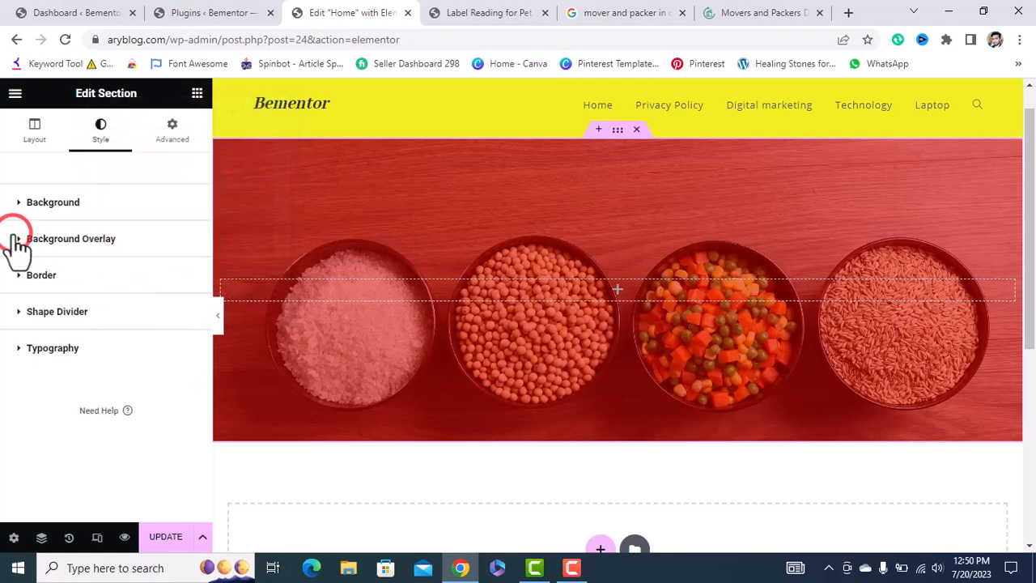
Give the section a solid 10 px border on all sides and preview it.
{"action": "left_click", "coordinate": [27, 318]}
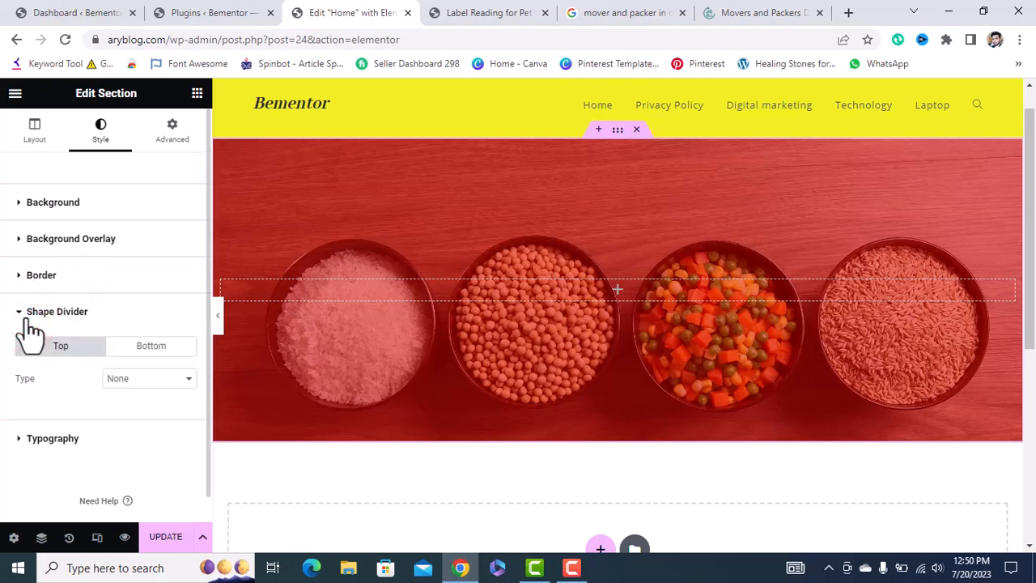
{"action": "left_click", "coordinate": [17, 277]}
{"action": "left_click", "coordinate": [142, 342]}
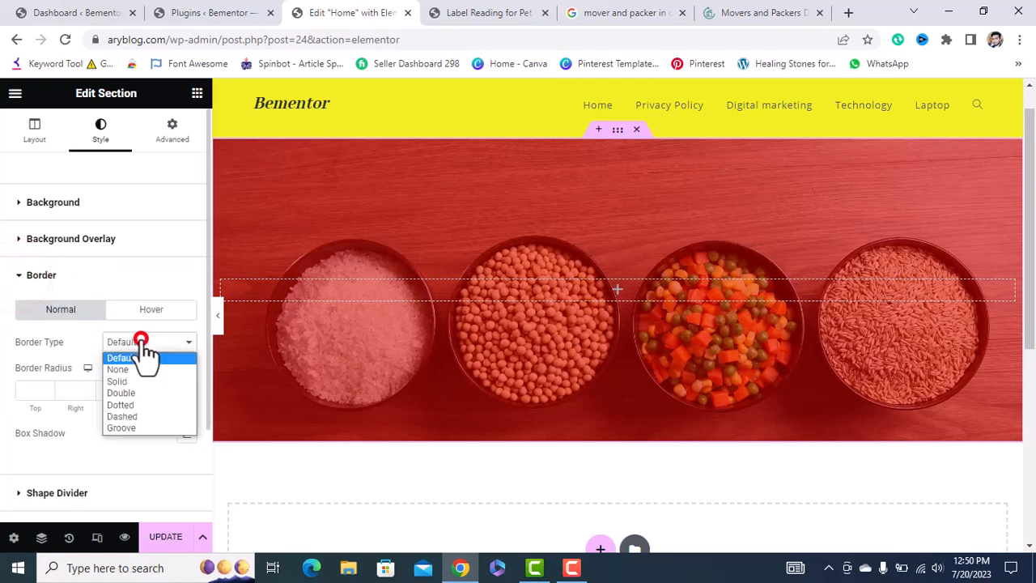
{"action": "left_click", "coordinate": [133, 381]}
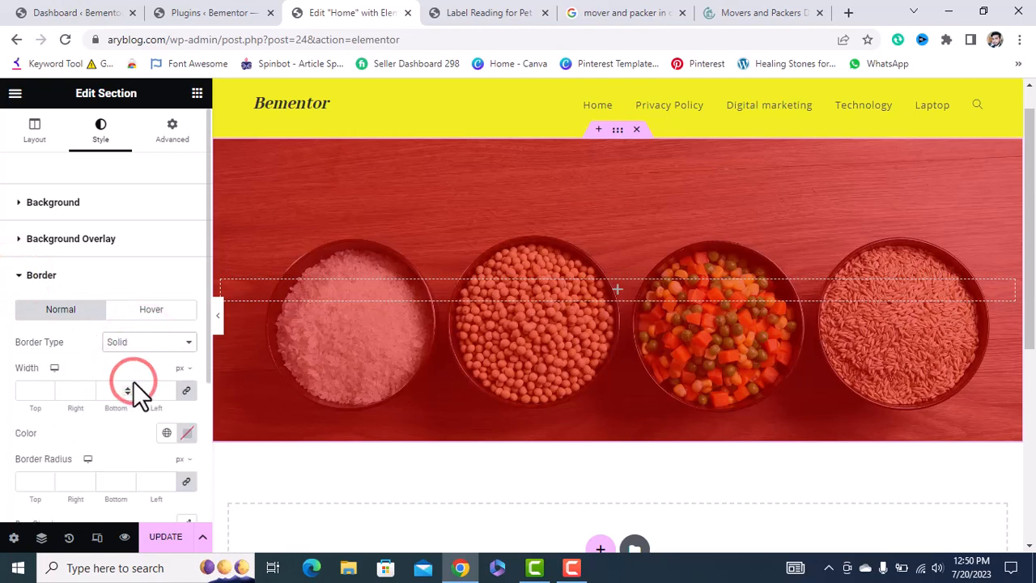
{"action": "left_click", "coordinate": [162, 391]}
{"action": "type", "text": "5"}
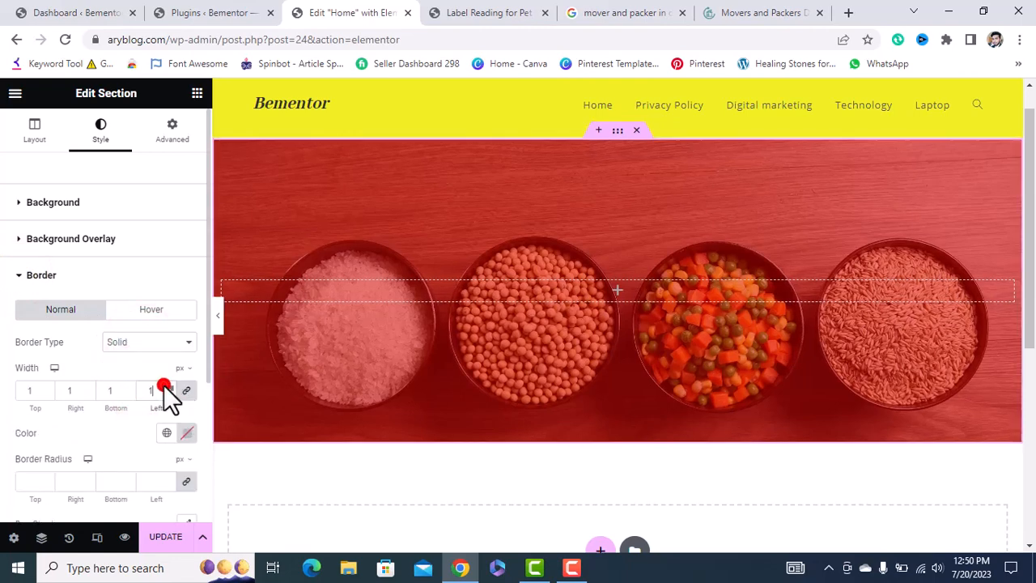
{"action": "key", "text": "BackSpace"}
{"action": "type", "text": "10"}
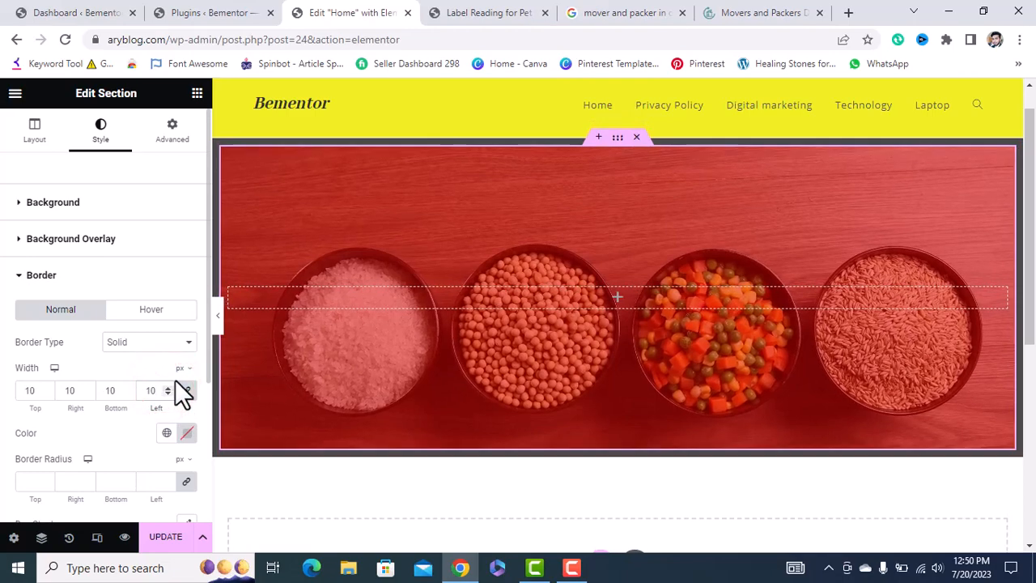
{"action": "left_click", "coordinate": [217, 315]}
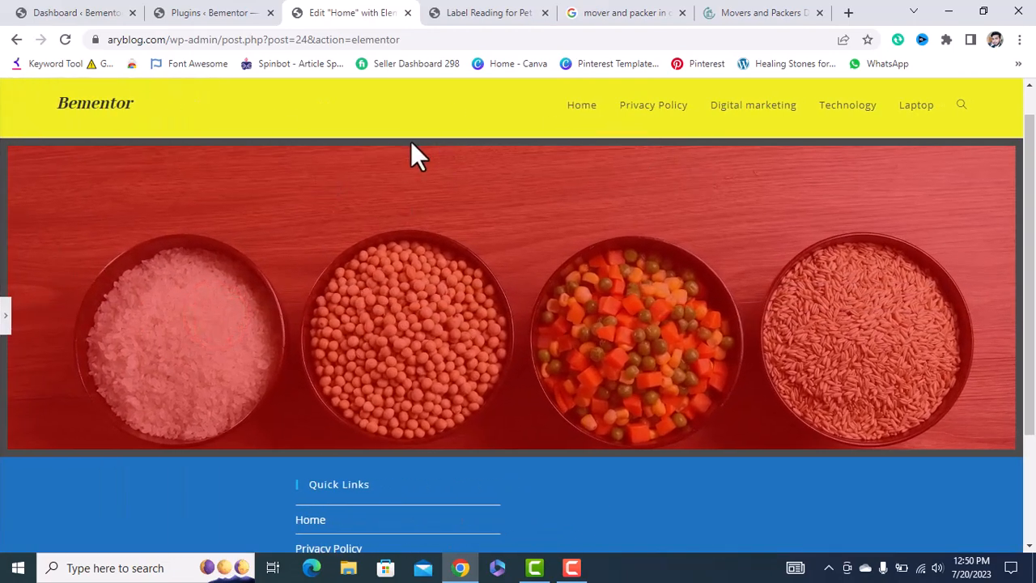
{"action": "scroll", "coordinate": [275, 394], "scroll_direction": "down", "scroll_amount": 2}
{"action": "scroll", "coordinate": [243, 421], "scroll_direction": "up", "scroll_amount": 1}
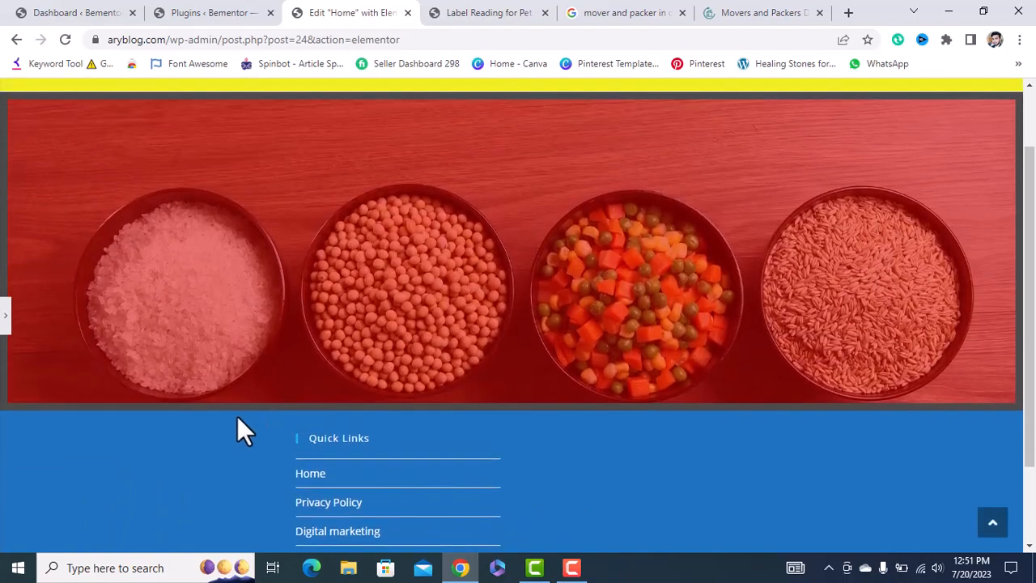
{"action": "left_click", "coordinate": [4, 317]}
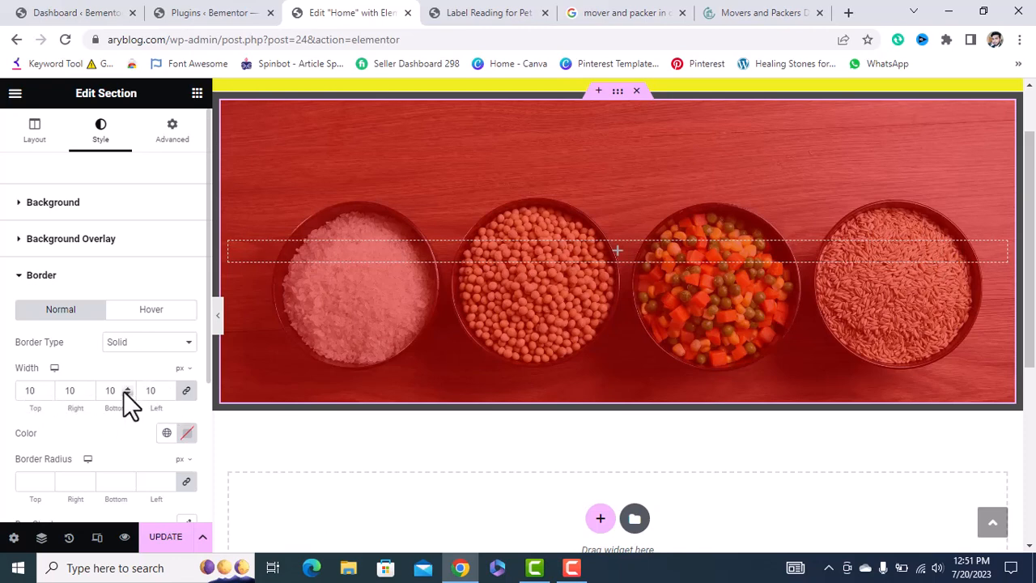
Set the top and bottom border widths to 0 and change the border type to Dotted.
{"action": "left_click", "coordinate": [188, 393]}
{"action": "left_click", "coordinate": [187, 393]}
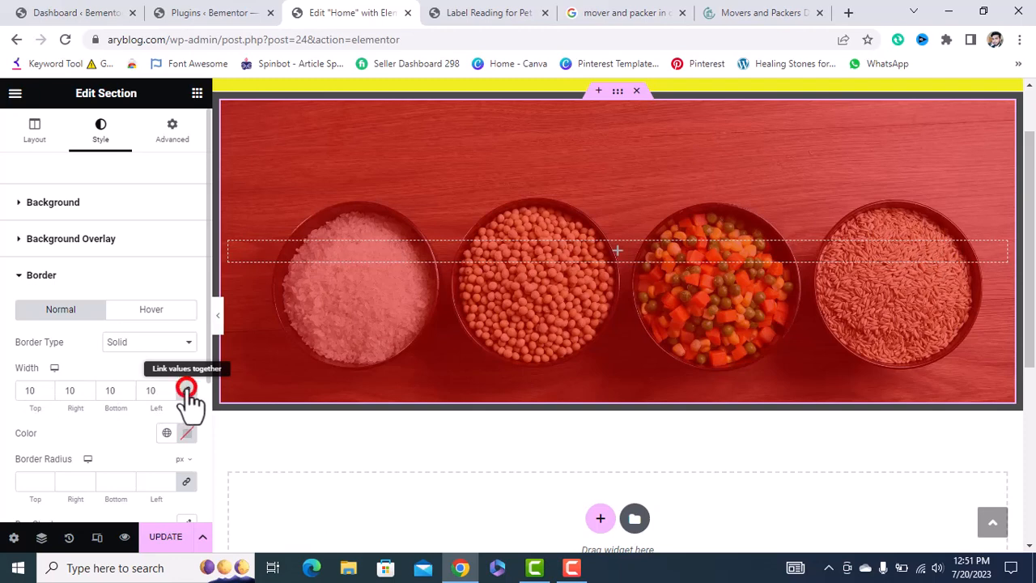
{"action": "double_click", "coordinate": [110, 391]}
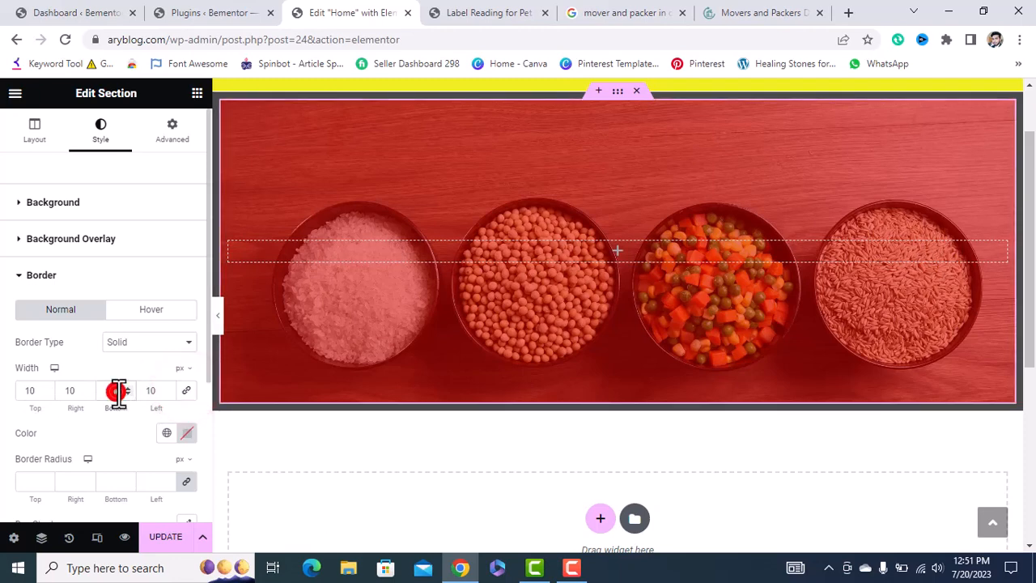
{"action": "type", "text": "0"}
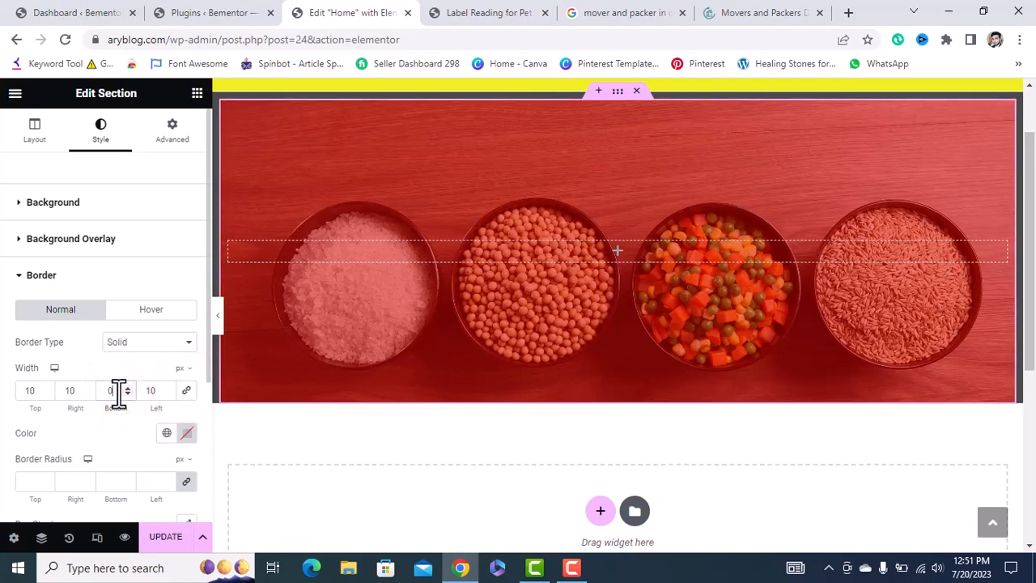
{"action": "left_click", "coordinate": [37, 389]}
{"action": "double_click", "coordinate": [38, 388]}
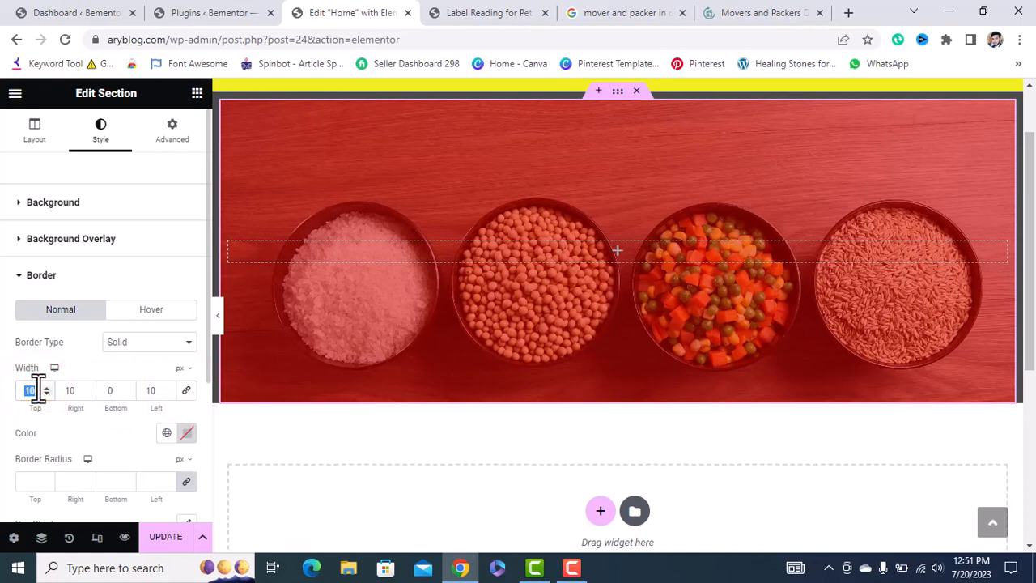
{"action": "type", "text": "0"}
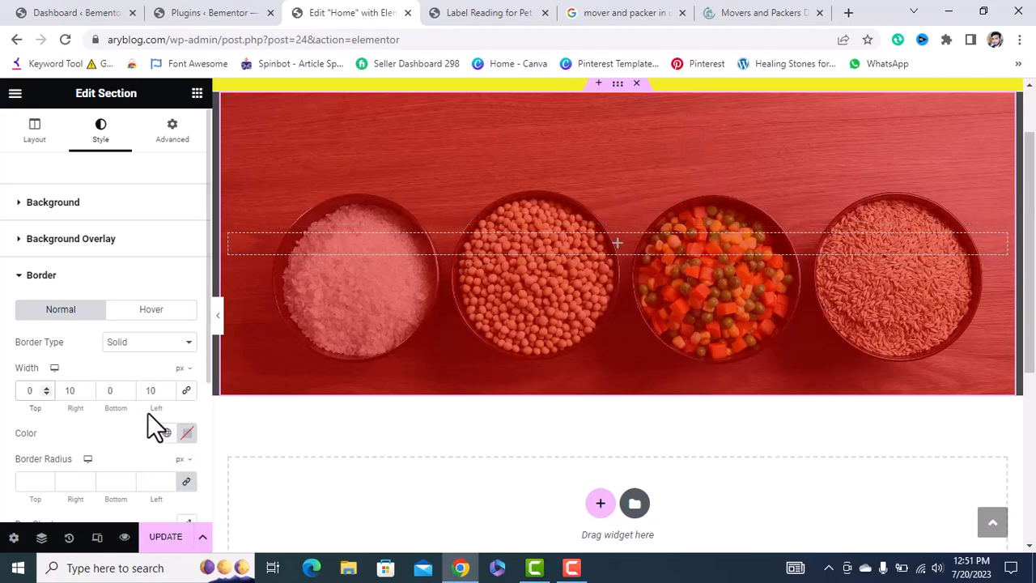
{"action": "left_click", "coordinate": [170, 348]}
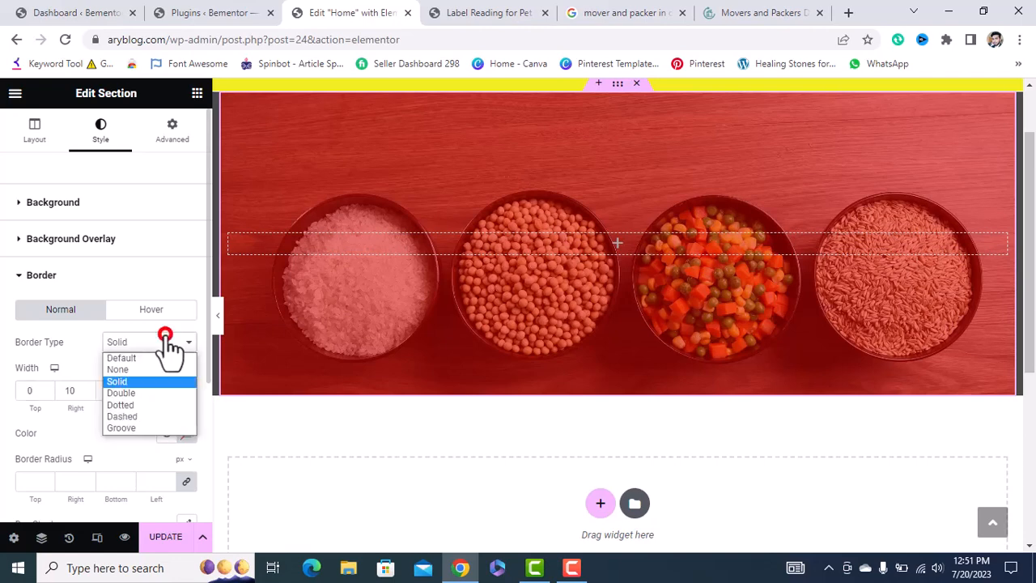
{"action": "left_click", "coordinate": [136, 404]}
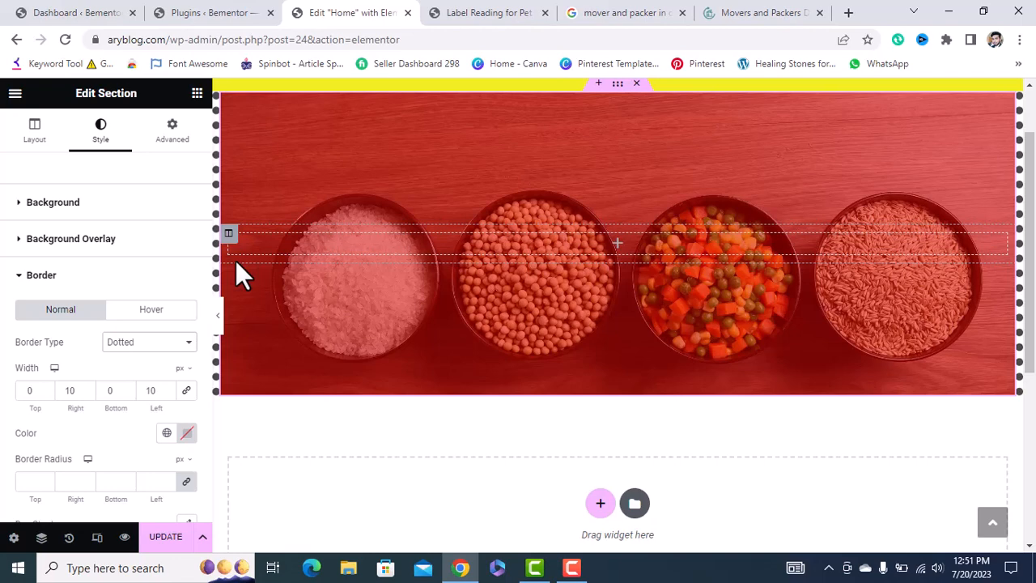
{"action": "scroll", "coordinate": [131, 463], "scroll_direction": "down", "scroll_amount": 1}
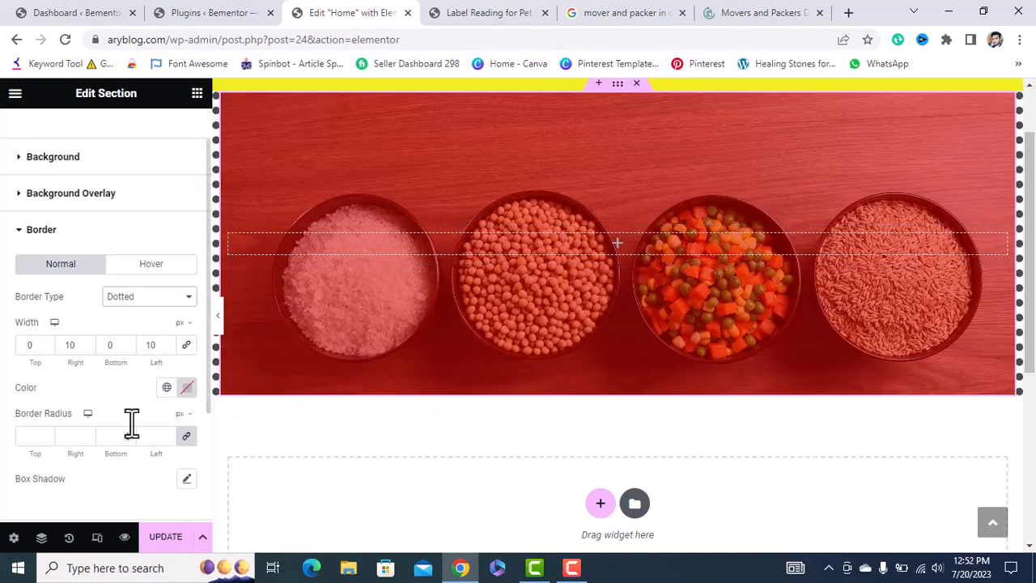
{"action": "scroll", "coordinate": [146, 417], "scroll_direction": "up", "scroll_amount": 1}
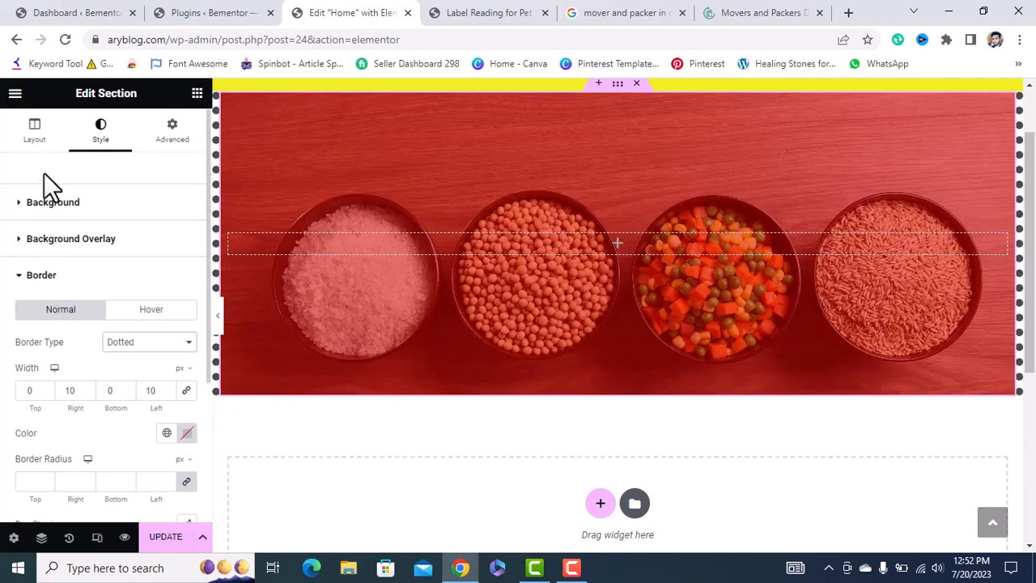
Review the section's layout settings, keeping the content width Boxed.
{"action": "left_click", "coordinate": [34, 131]}
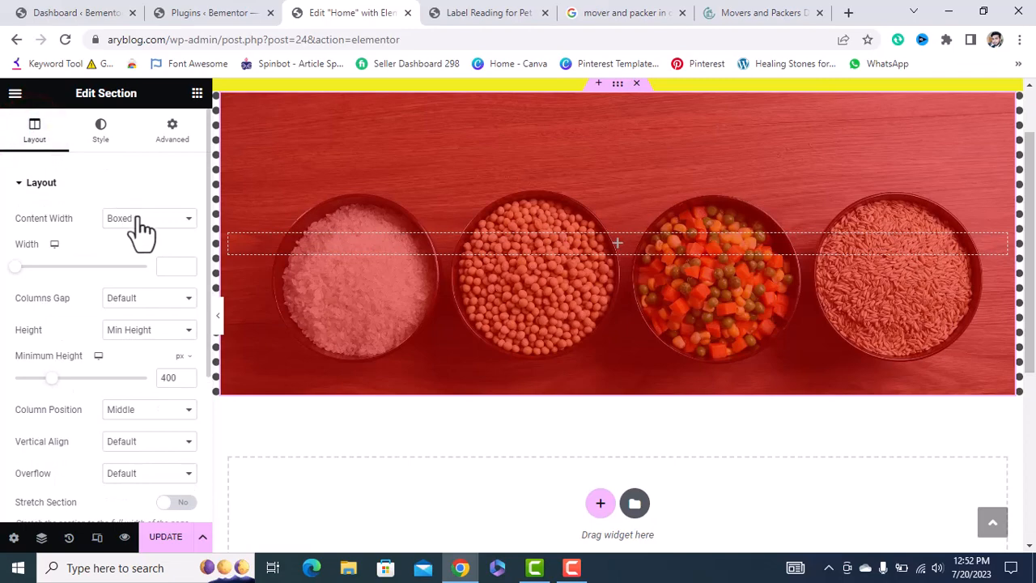
{"action": "left_click", "coordinate": [216, 314]}
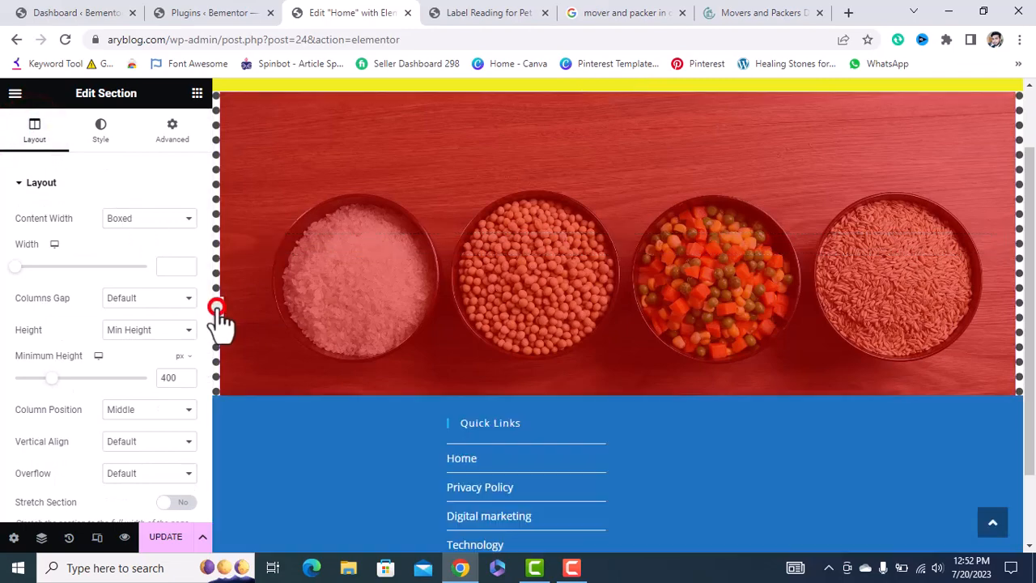
{"action": "left_click", "coordinate": [5, 318]}
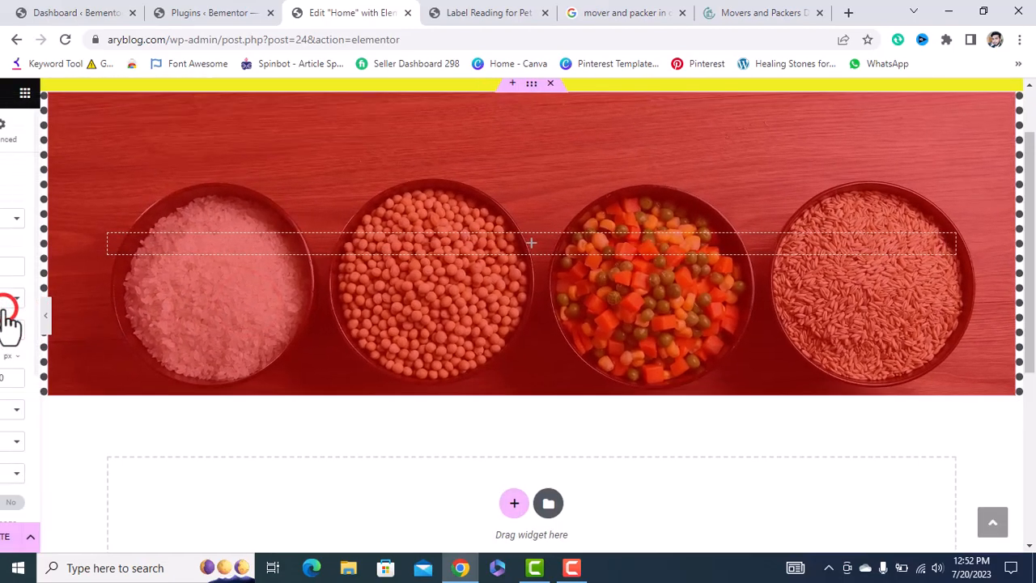
{"action": "left_click", "coordinate": [134, 214]}
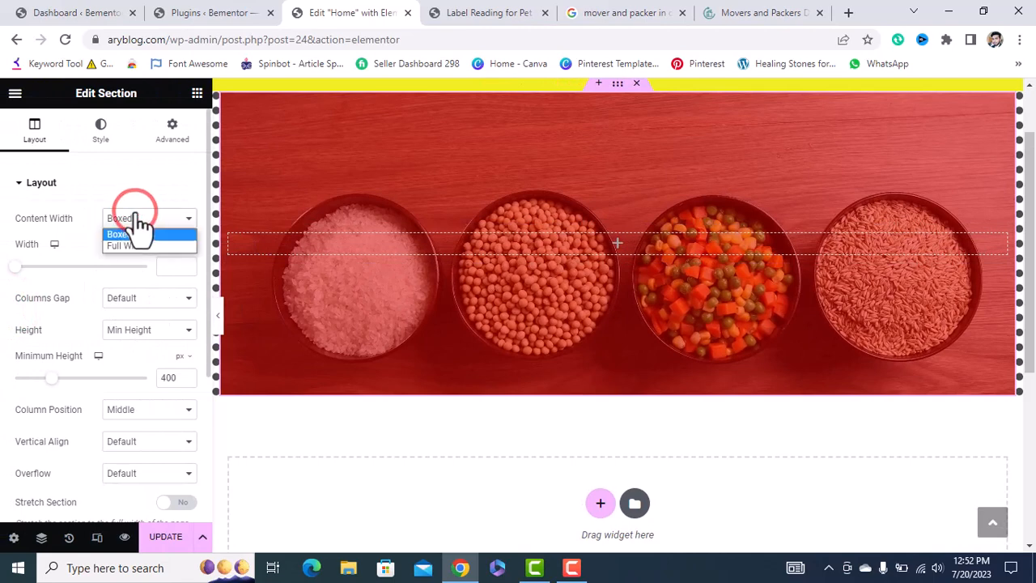
{"action": "left_click", "coordinate": [134, 213]}
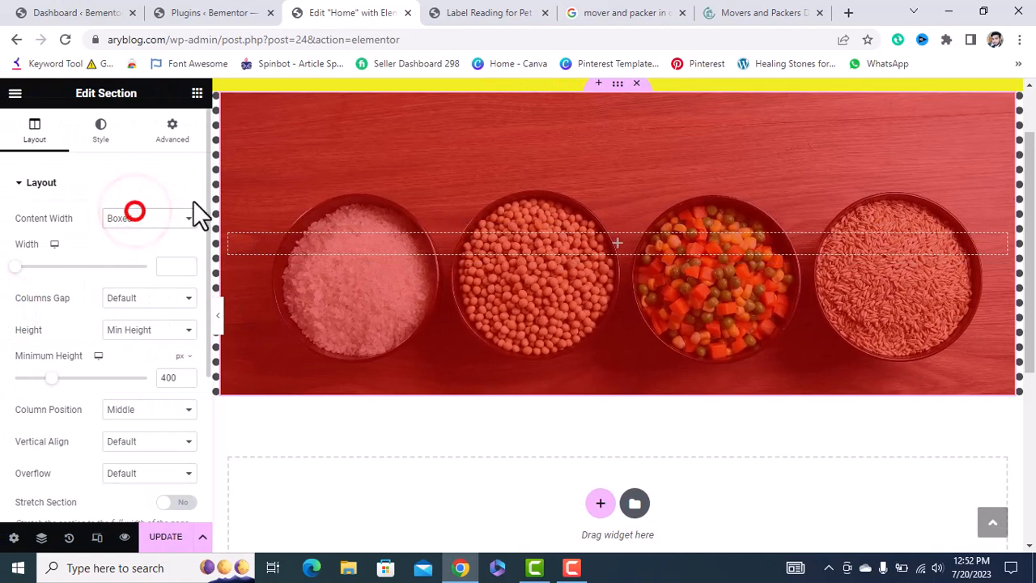
Drag a Heading widget into the empty row over the food-bowls image.
{"action": "left_click", "coordinate": [197, 93]}
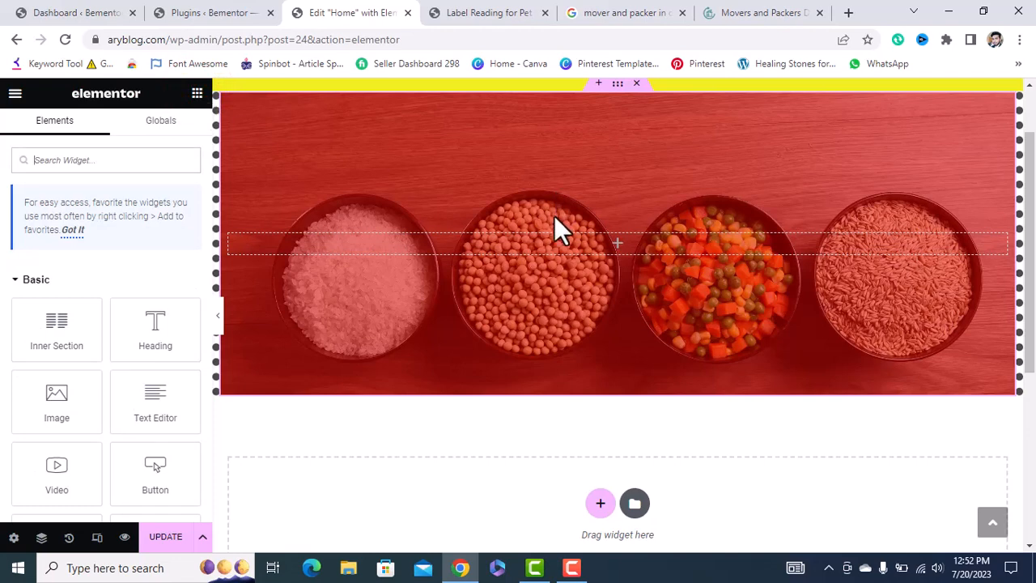
{"action": "left_click", "coordinate": [615, 245]}
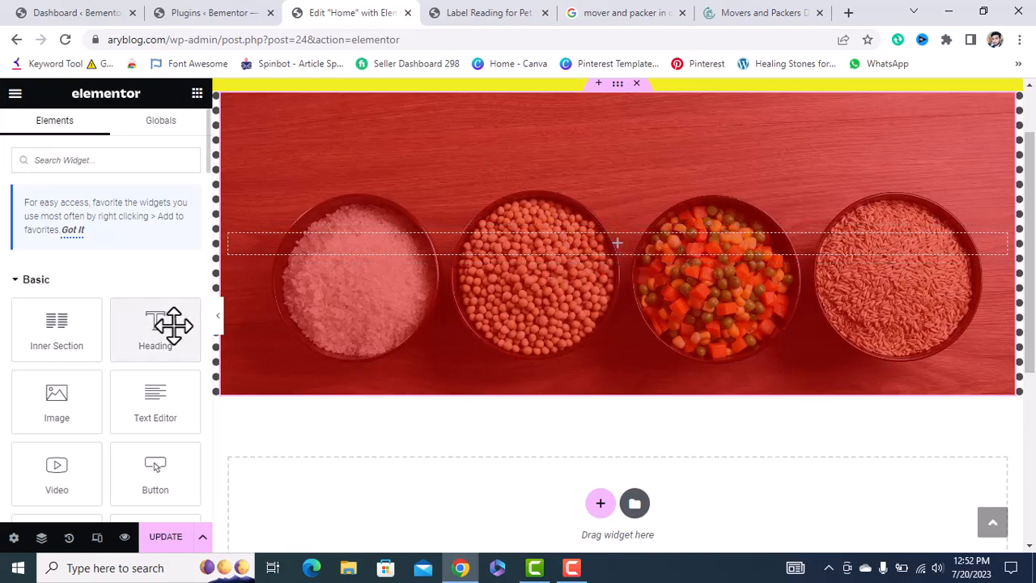
{"action": "left_click_drag", "start_coordinate": [174, 324], "coordinate": [570, 241]}
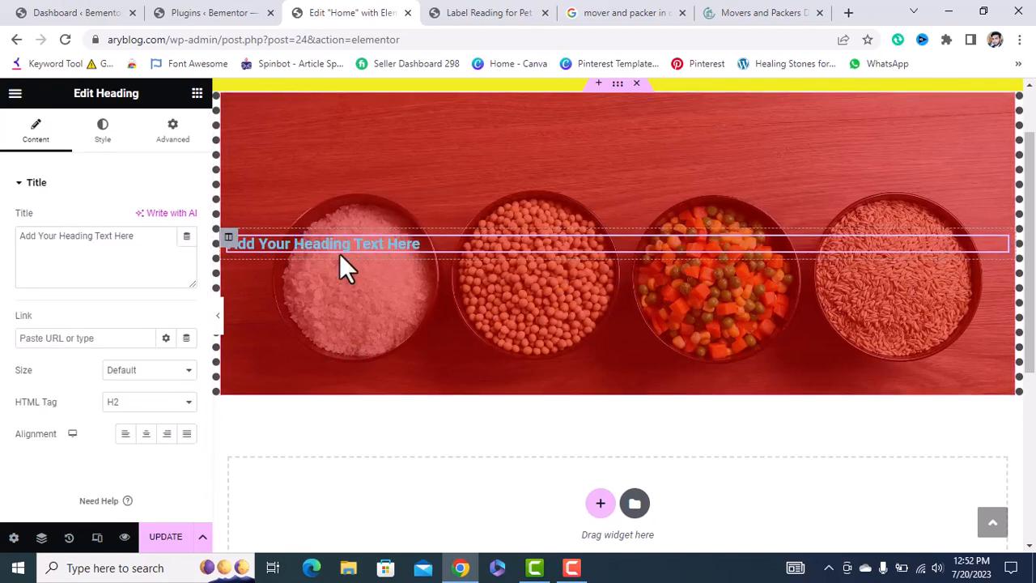
{"action": "triple_click", "coordinate": [162, 246]}
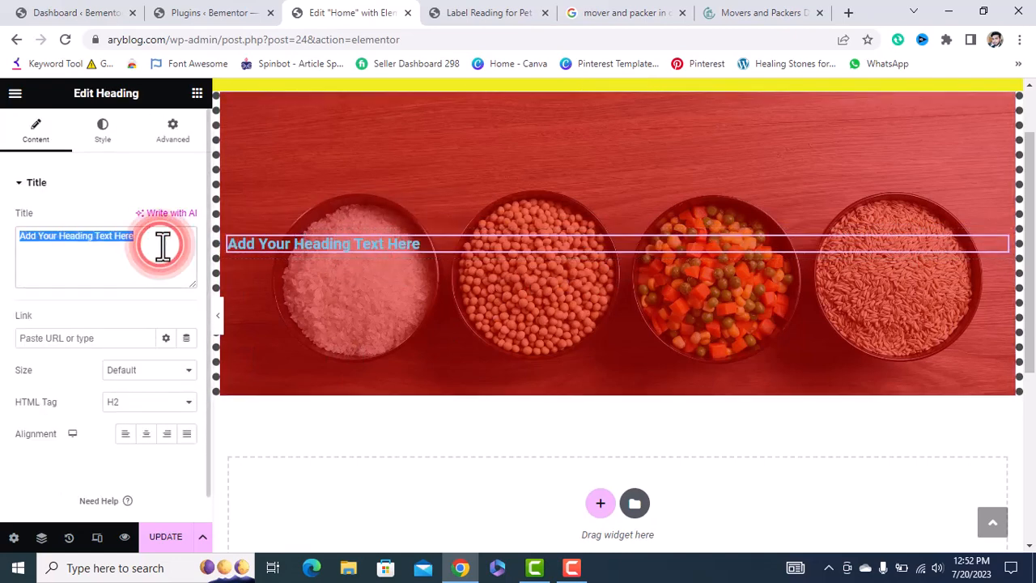
{"action": "left_click", "coordinate": [733, 12]}
Scroll to the 'Sara Movers And Packers' heading on moverspackers.ae and copy its text.
{"action": "scroll", "coordinate": [559, 314], "scroll_direction": "down", "scroll_amount": 2}
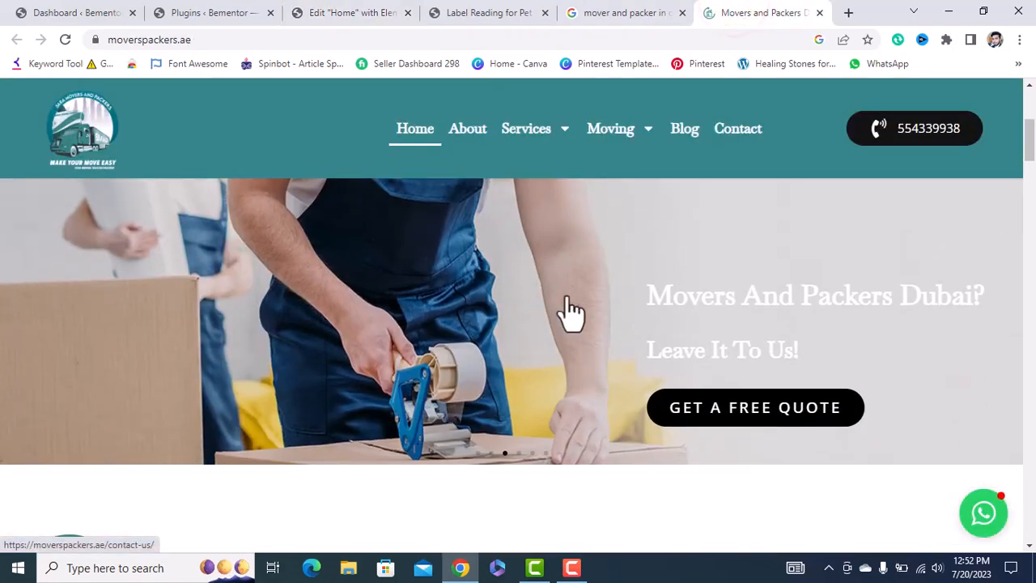
{"action": "scroll", "coordinate": [669, 335], "scroll_direction": "down", "scroll_amount": 3}
{"action": "scroll", "coordinate": [657, 362], "scroll_direction": "down", "scroll_amount": 2}
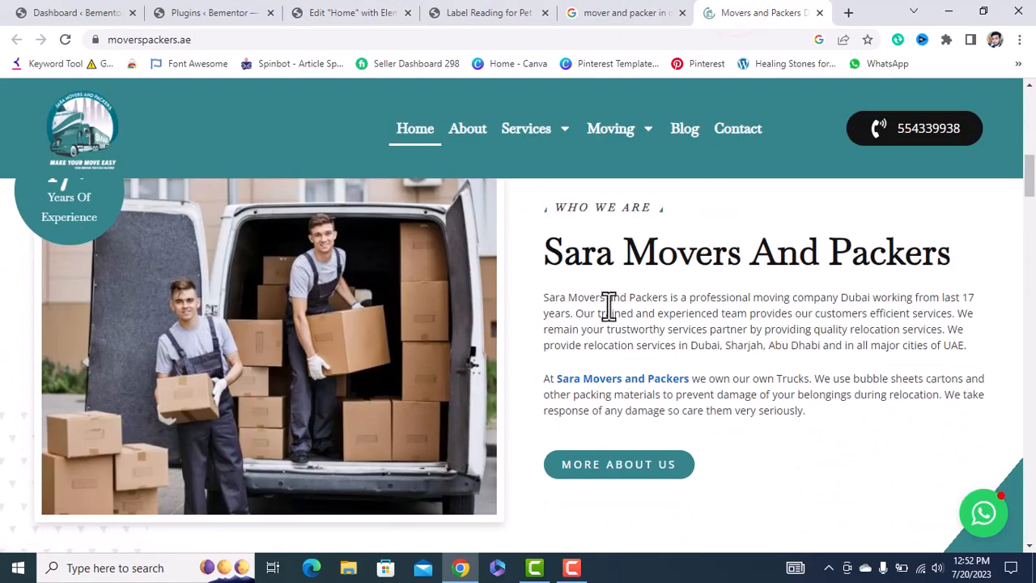
{"action": "left_click_drag", "start_coordinate": [543, 251], "coordinate": [1006, 243]}
{"action": "key", "text": "ctrl+c"}
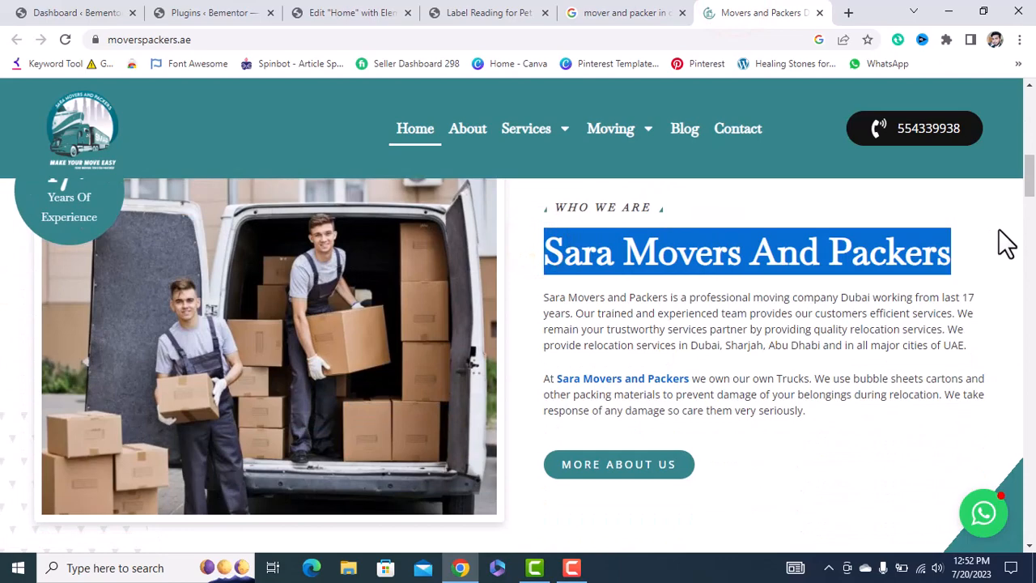
{"action": "left_click", "coordinate": [353, 13]}
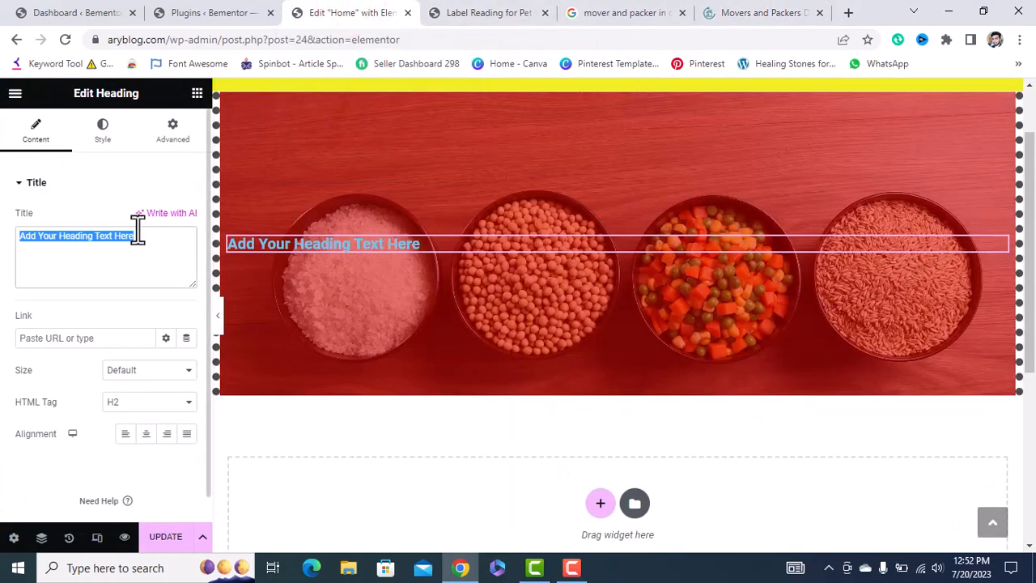
Paste 'Sara Movers And Packers' as the heading title, set its size to XL and center it.
{"action": "key", "text": "ctrl+v"}
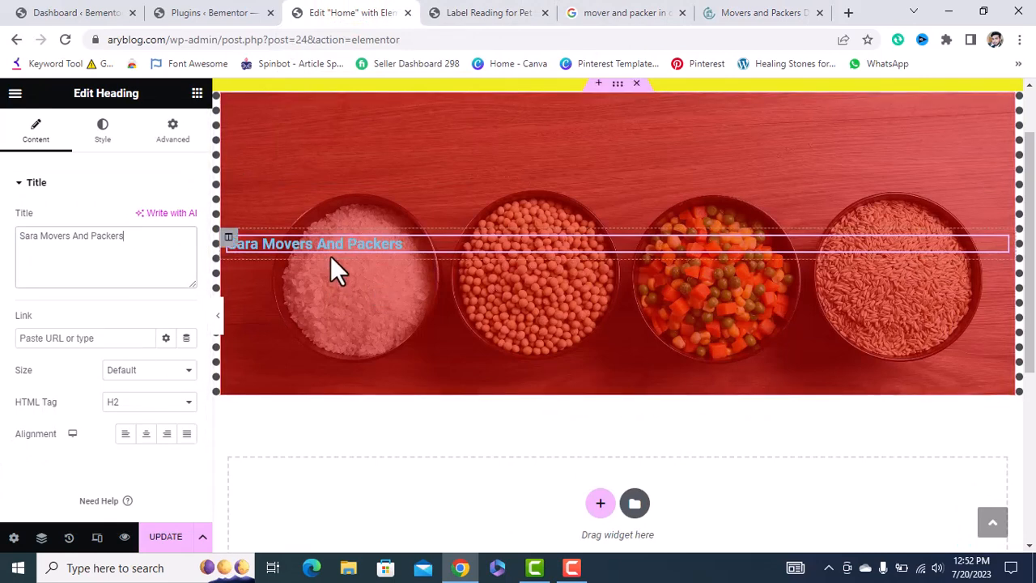
{"action": "left_click", "coordinate": [151, 370]}
{"action": "left_click", "coordinate": [125, 438]}
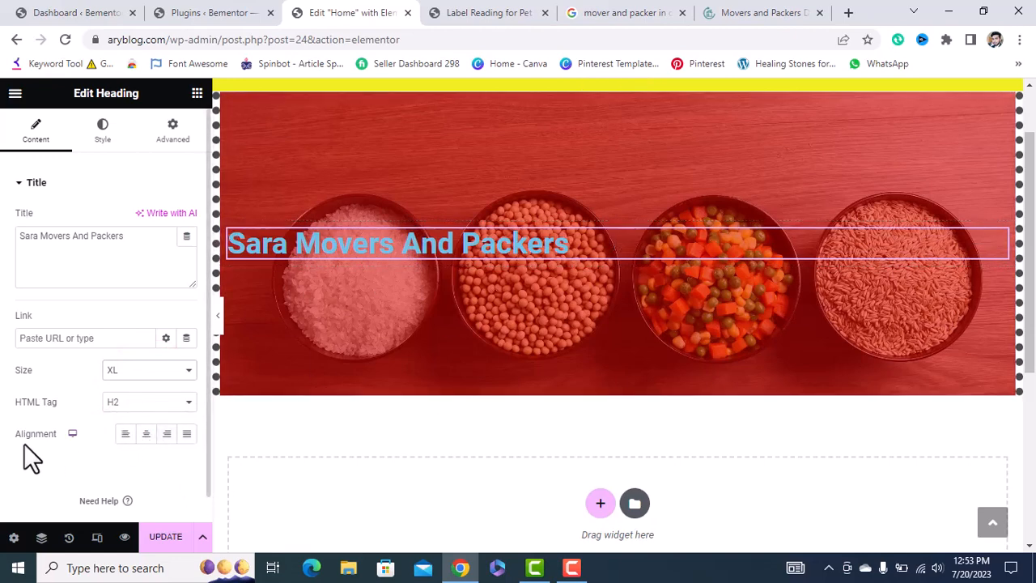
{"action": "left_click", "coordinate": [126, 434]}
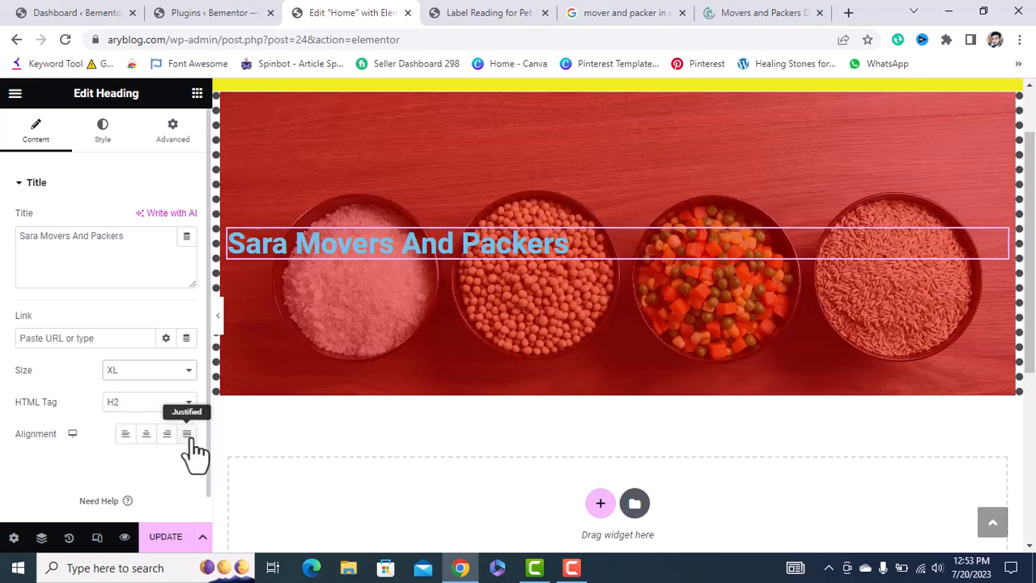
{"action": "left_click", "coordinate": [146, 434]}
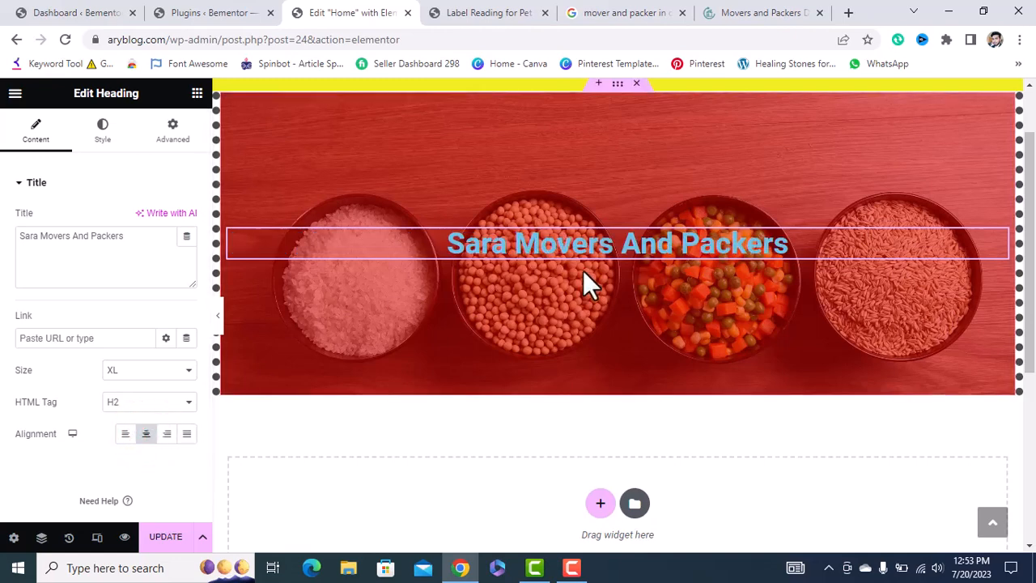
{"action": "left_click", "coordinate": [102, 129]}
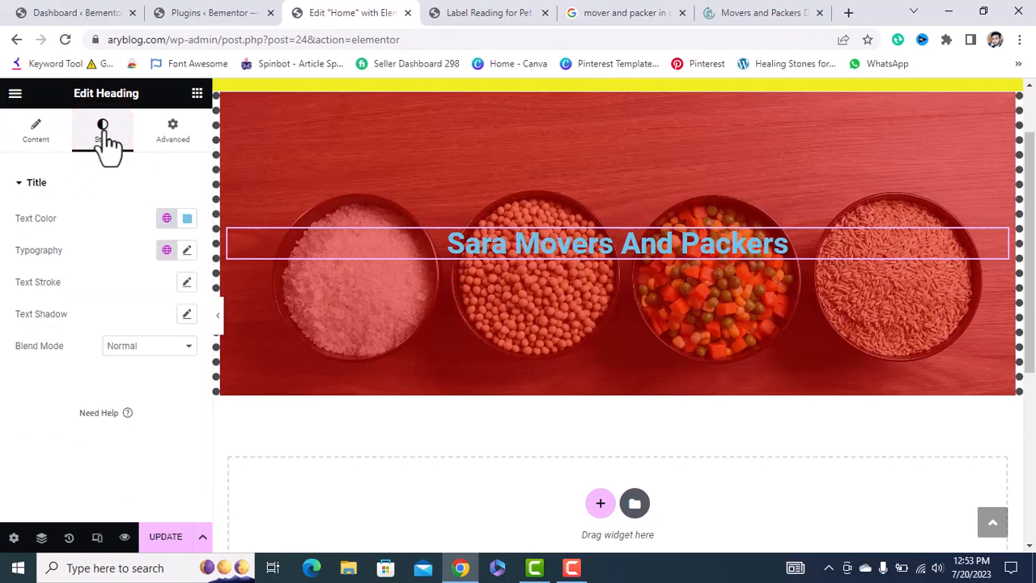
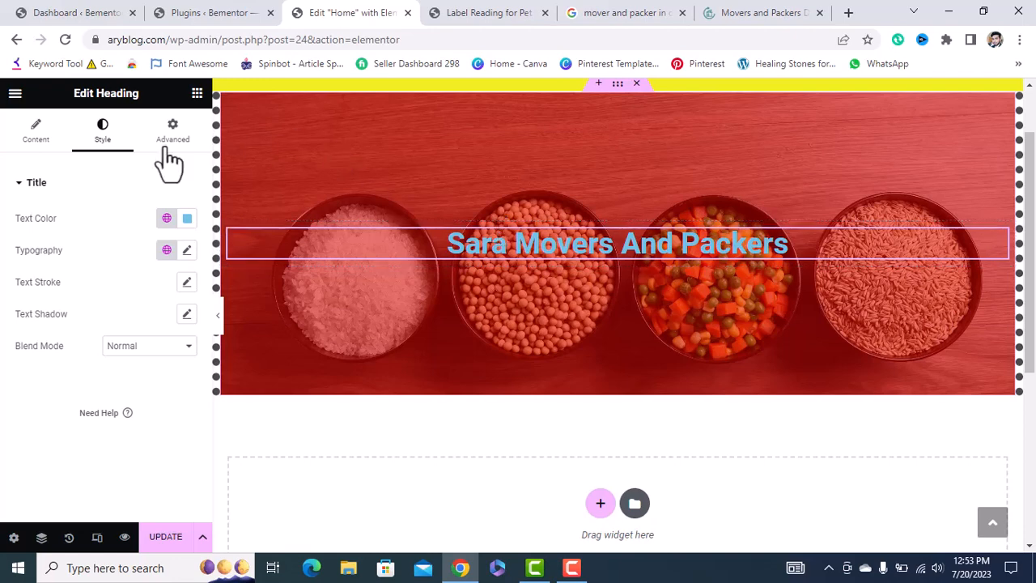
Set the heading's text colour to white (#FFFFFF).
{"action": "left_click", "coordinate": [187, 219]}
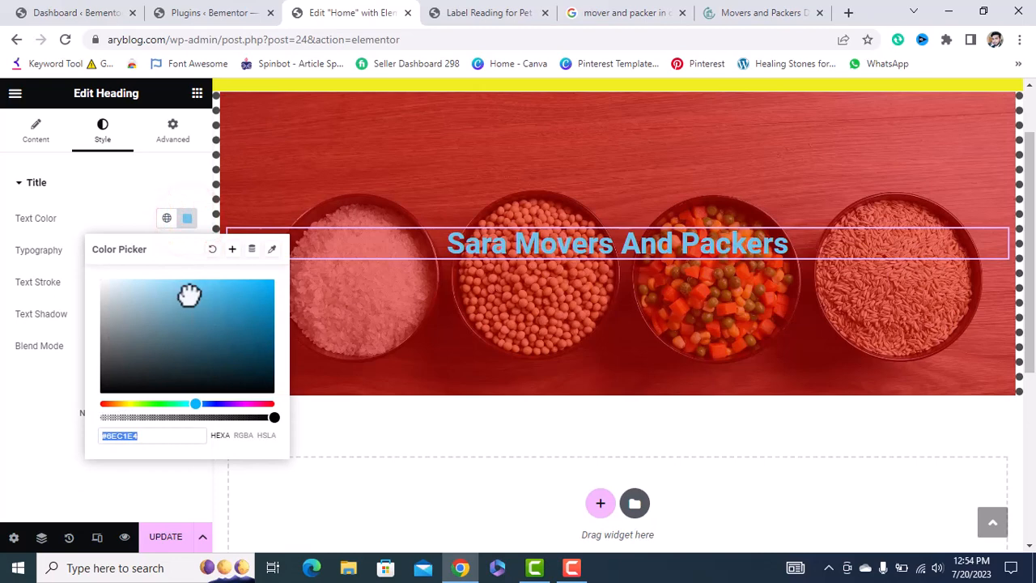
{"action": "left_click_drag", "start_coordinate": [189, 295], "coordinate": [48, 259]}
{"action": "left_click", "coordinate": [110, 170]}
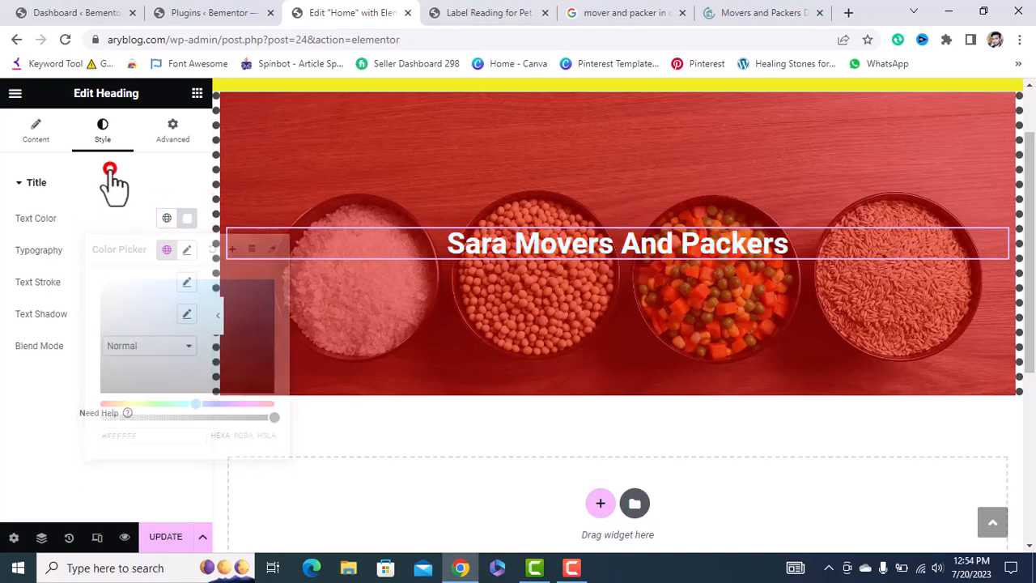
Set the heading typography to 76 px in the Roboto Condensed font family.
{"action": "left_click", "coordinate": [89, 207]}
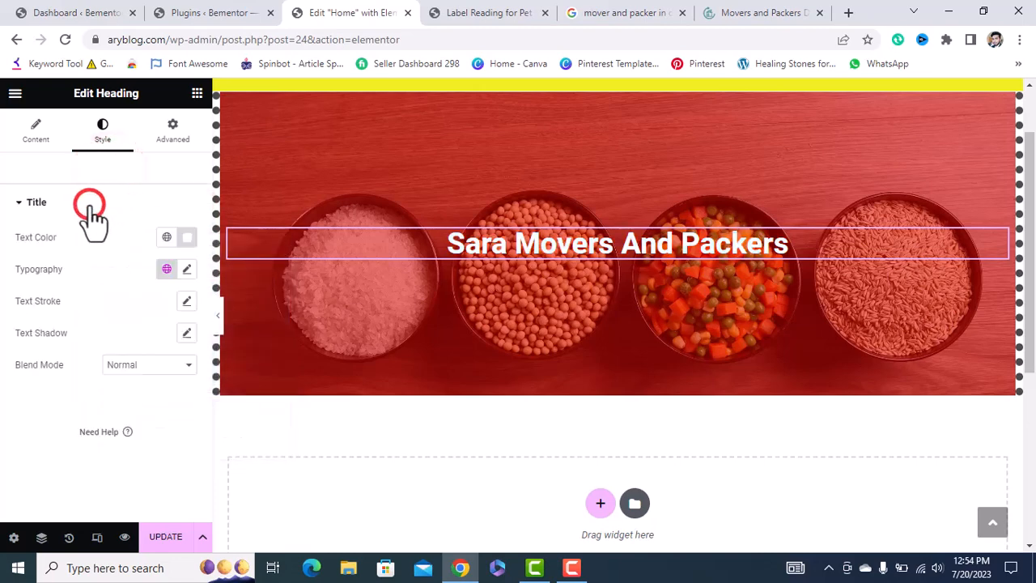
{"action": "left_click", "coordinate": [187, 270]}
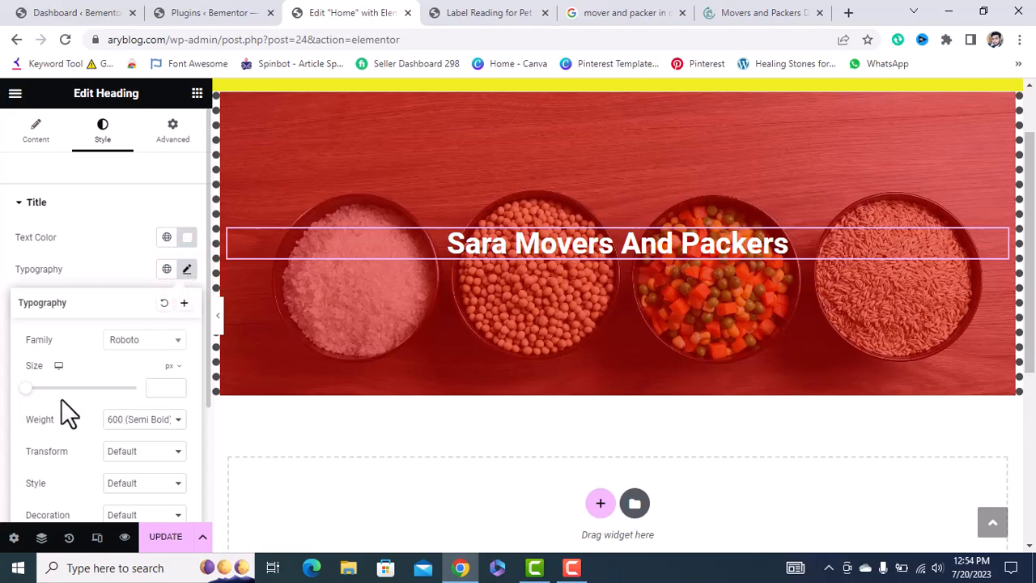
{"action": "left_click_drag", "start_coordinate": [26, 395], "coordinate": [69, 402]}
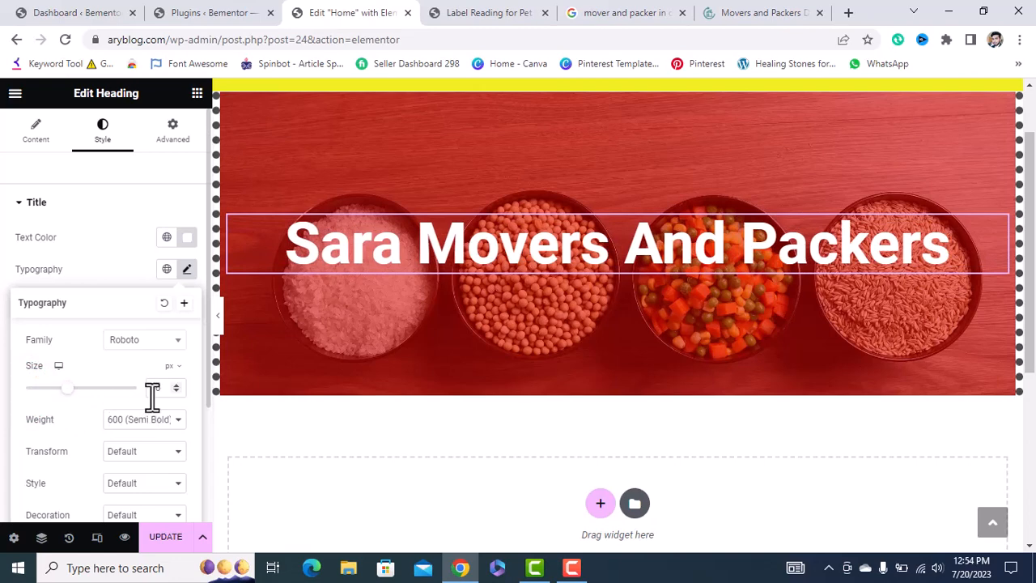
{"action": "left_click", "coordinate": [140, 341]}
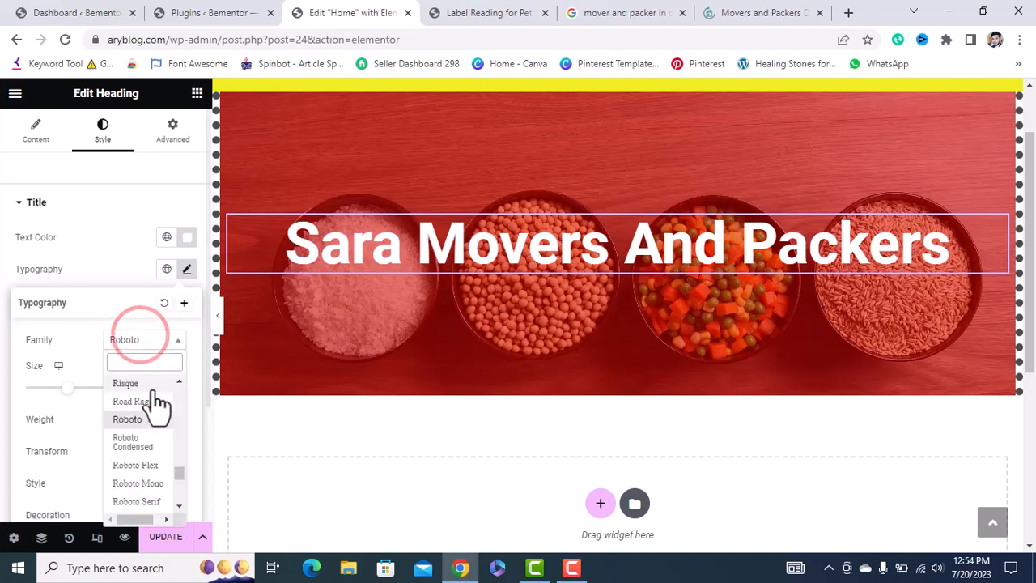
{"action": "left_click", "coordinate": [139, 450]}
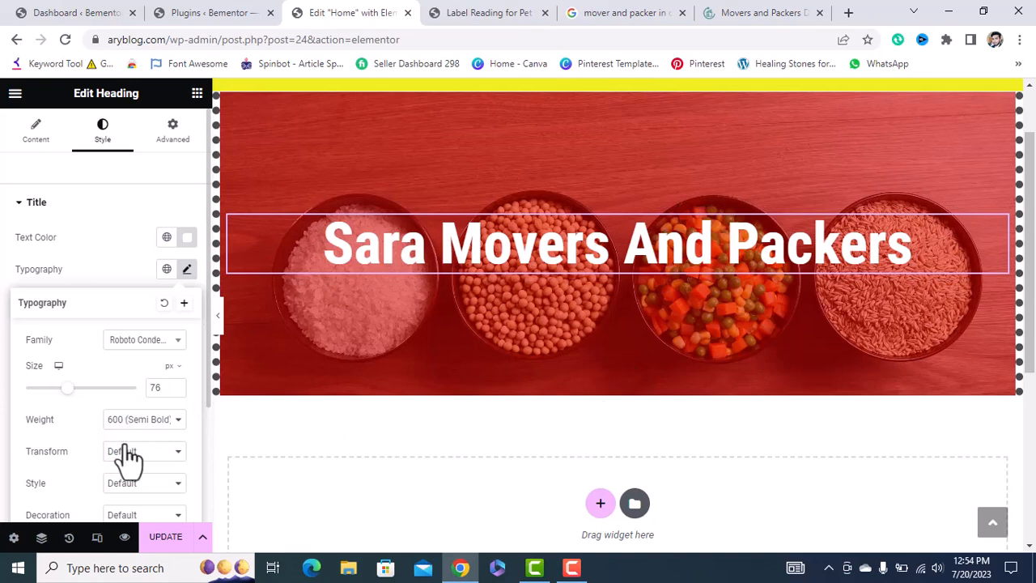
{"action": "scroll", "coordinate": [132, 477], "scroll_direction": "down", "scroll_amount": 1}
{"action": "scroll", "coordinate": [117, 504], "scroll_direction": "down", "scroll_amount": 2}
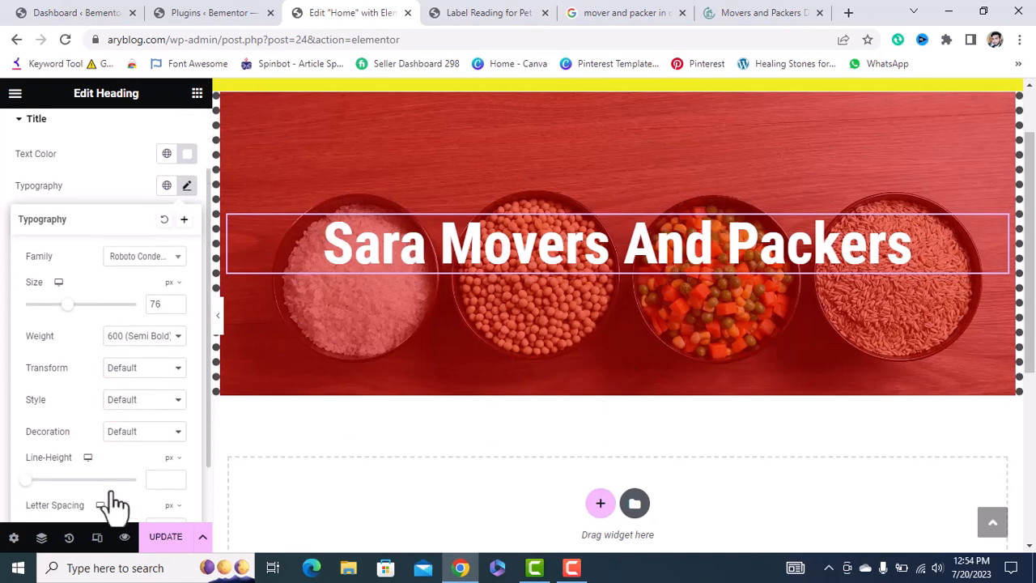
{"action": "scroll", "coordinate": [114, 503], "scroll_direction": "down", "scroll_amount": 2}
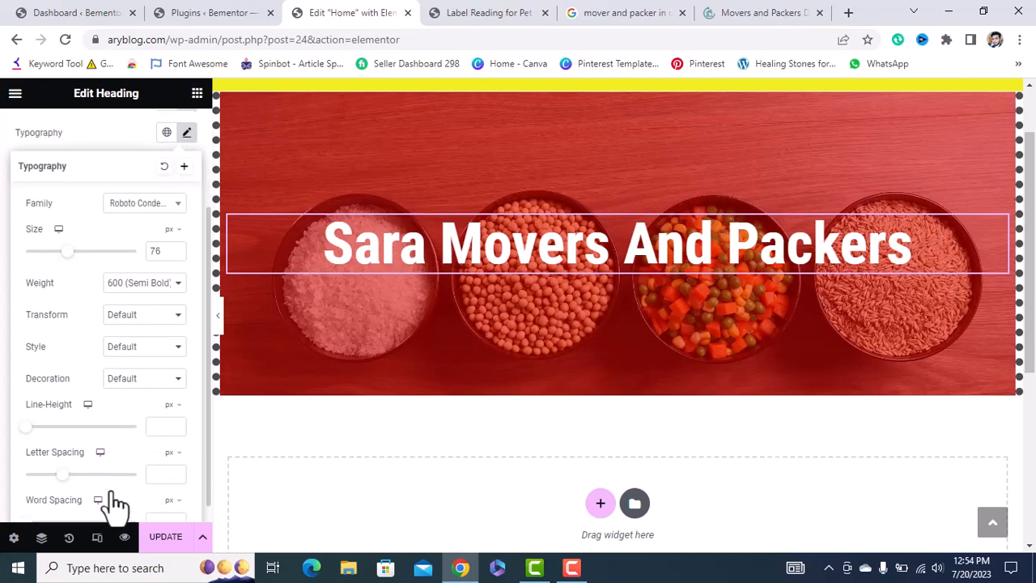
{"action": "scroll", "coordinate": [113, 503], "scroll_direction": "down", "scroll_amount": 1}
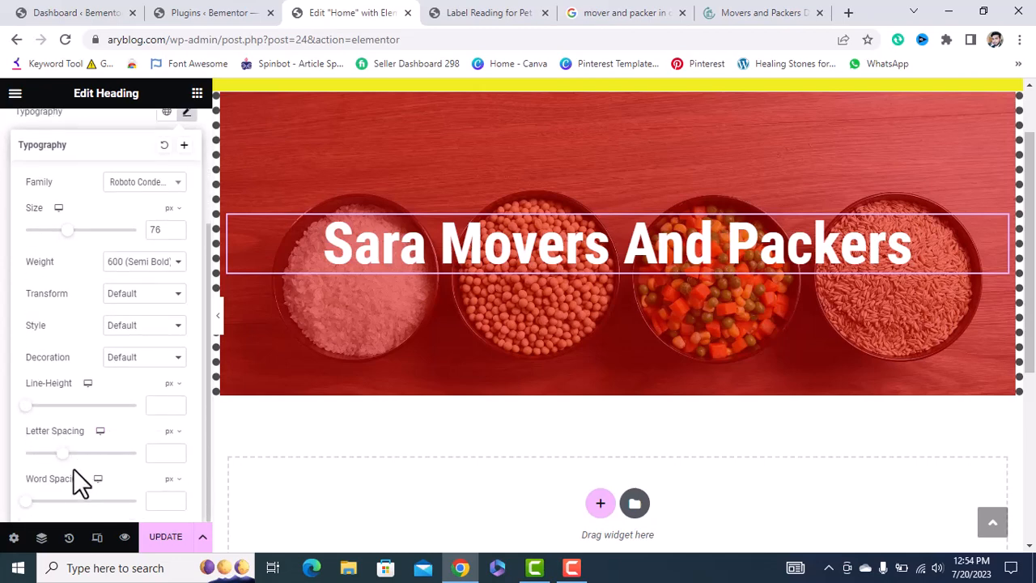
{"action": "scroll", "coordinate": [73, 466], "scroll_direction": "up", "scroll_amount": 3}
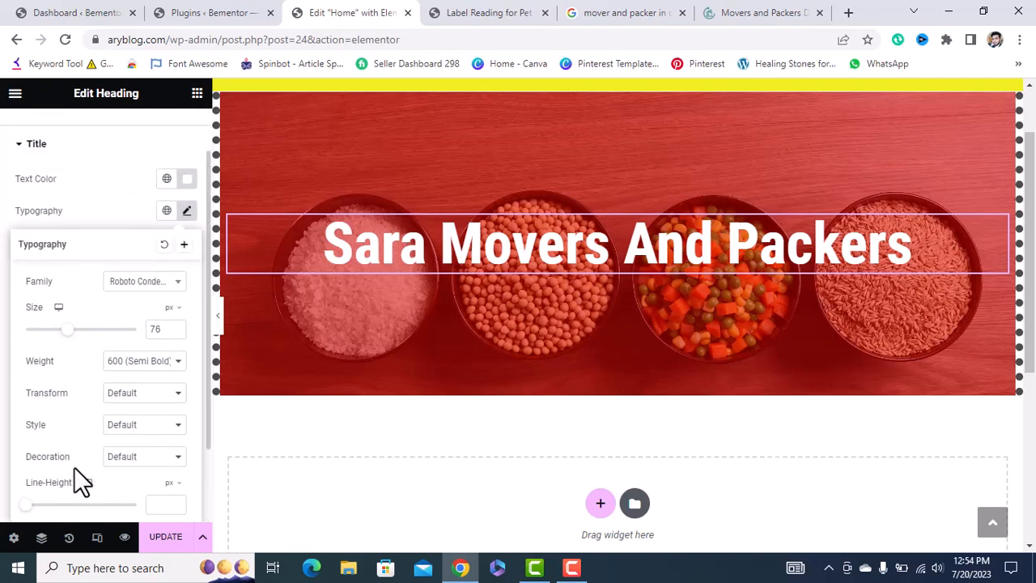
{"action": "scroll", "coordinate": [73, 466], "scroll_direction": "up", "scroll_amount": 2}
{"action": "scroll", "coordinate": [617, 332], "scroll_direction": "up", "scroll_amount": 1}
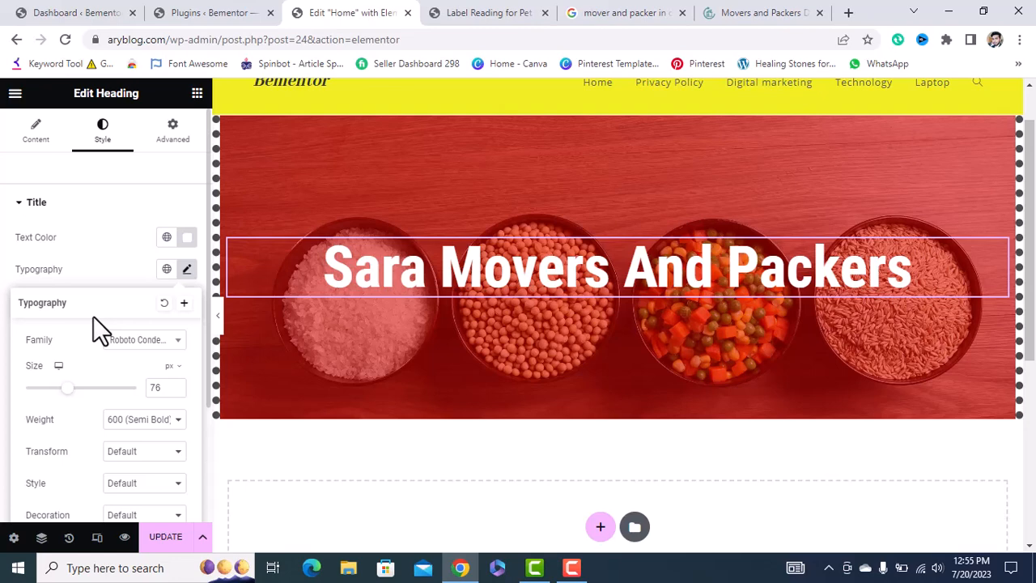
{"action": "scroll", "coordinate": [118, 443], "scroll_direction": "down", "scroll_amount": 1}
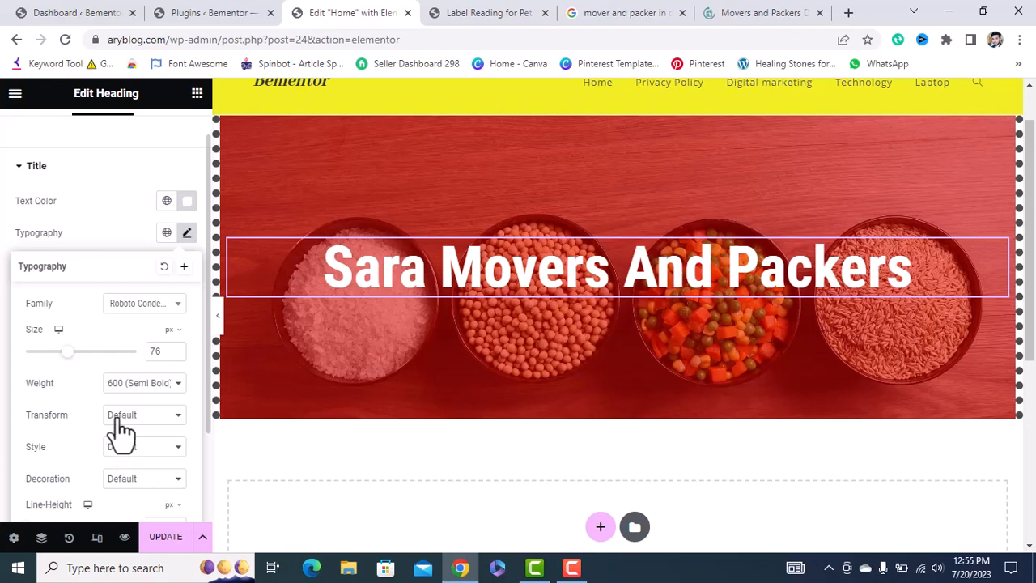
{"action": "scroll", "coordinate": [110, 198], "scroll_direction": "up", "scroll_amount": 1}
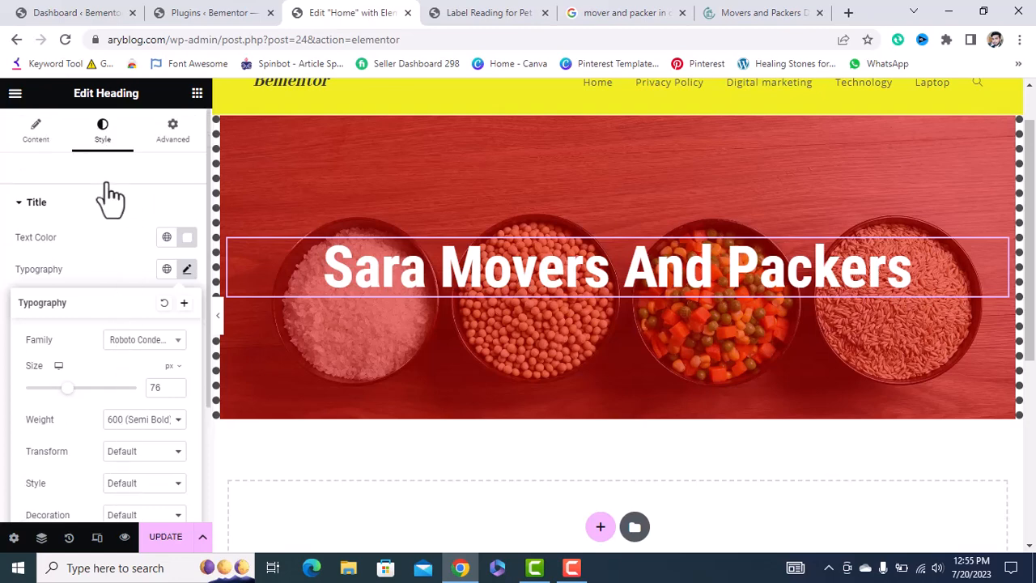
Drag a Text Editor widget under the heading, adding a lorem ipsum placeholder paragraph.
{"action": "left_click", "coordinate": [37, 133]}
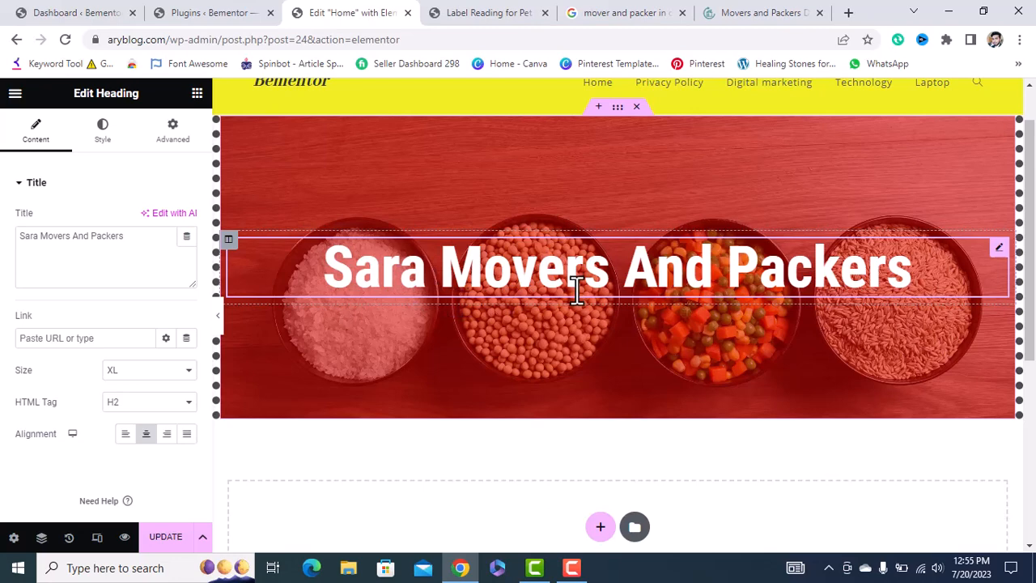
{"action": "left_click", "coordinate": [197, 94]}
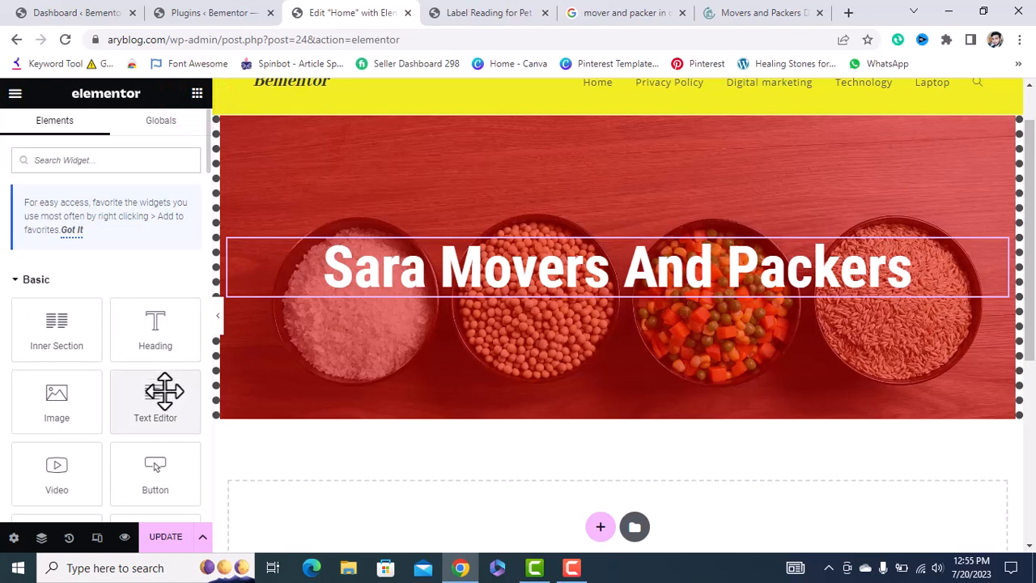
{"action": "left_click_drag", "start_coordinate": [164, 392], "coordinate": [522, 275]}
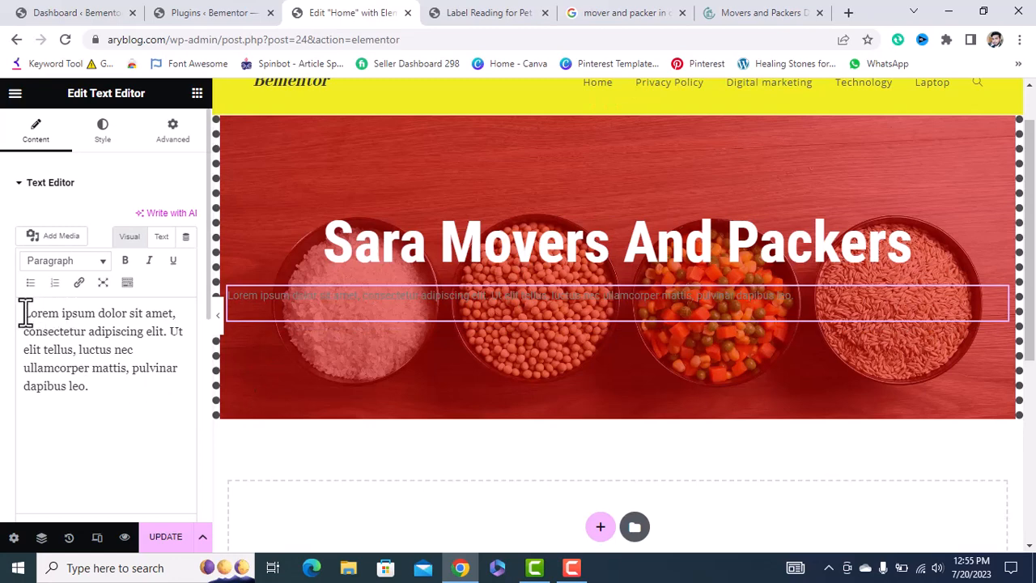
{"action": "left_click_drag", "start_coordinate": [25, 312], "coordinate": [109, 394]}
{"action": "left_click", "coordinate": [106, 390]}
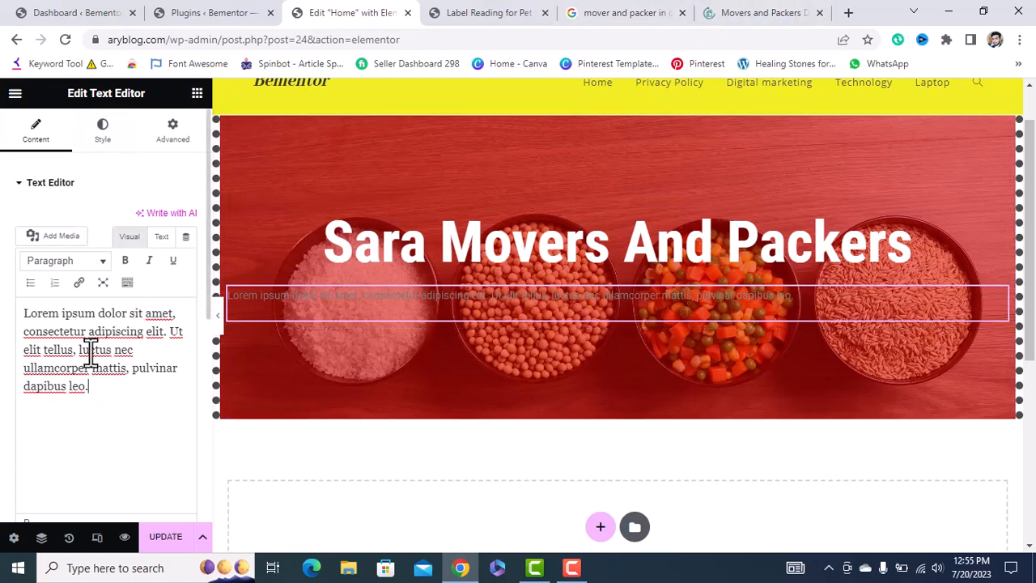
Centre the paragraph and set its text colour to #FFFFFF.
{"action": "left_click", "coordinate": [100, 129]}
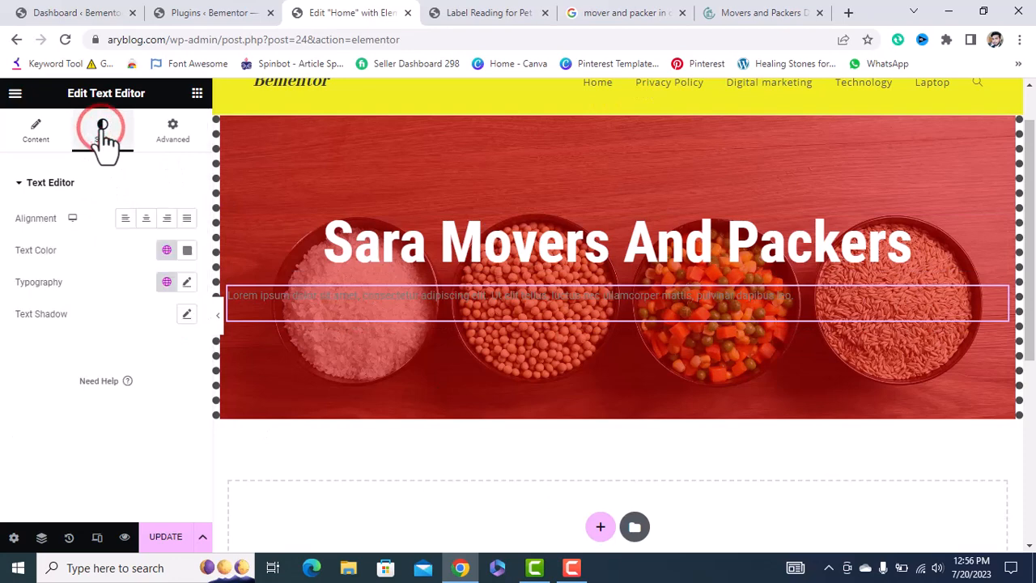
{"action": "left_click", "coordinate": [149, 219]}
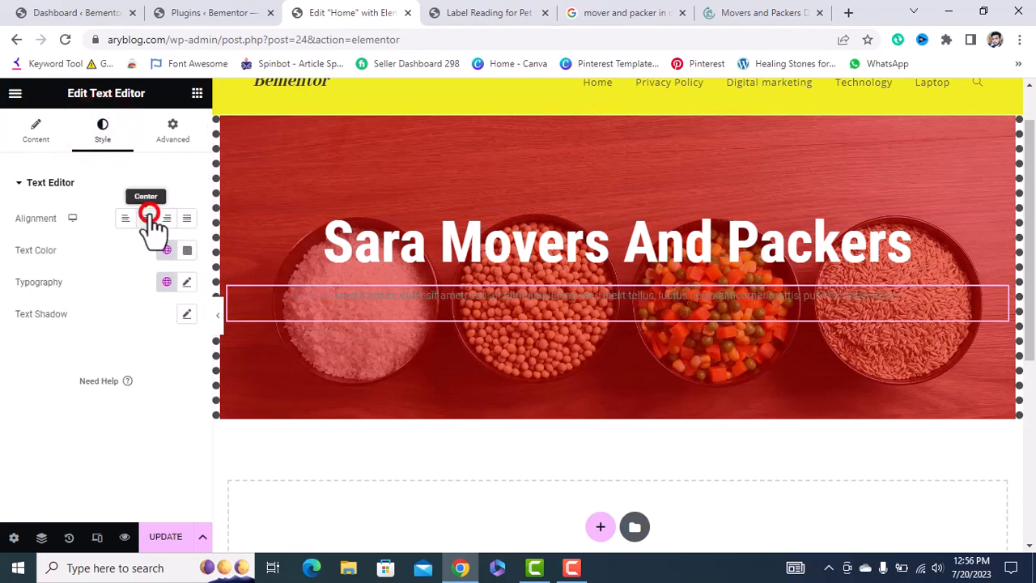
{"action": "left_click", "coordinate": [188, 255]}
{"action": "type", "text": "#FFFFFF"}
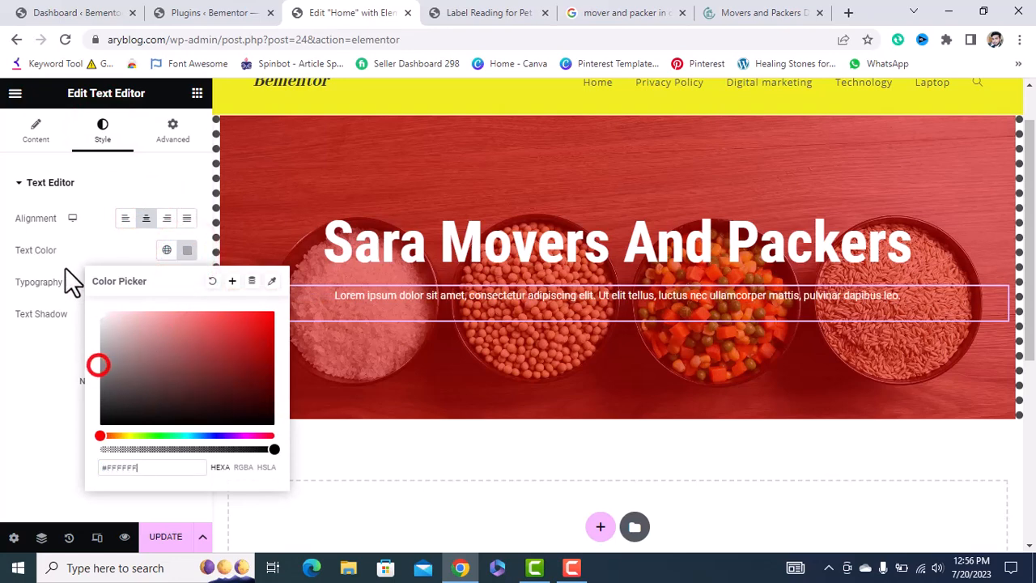
{"action": "left_click", "coordinate": [14, 386]}
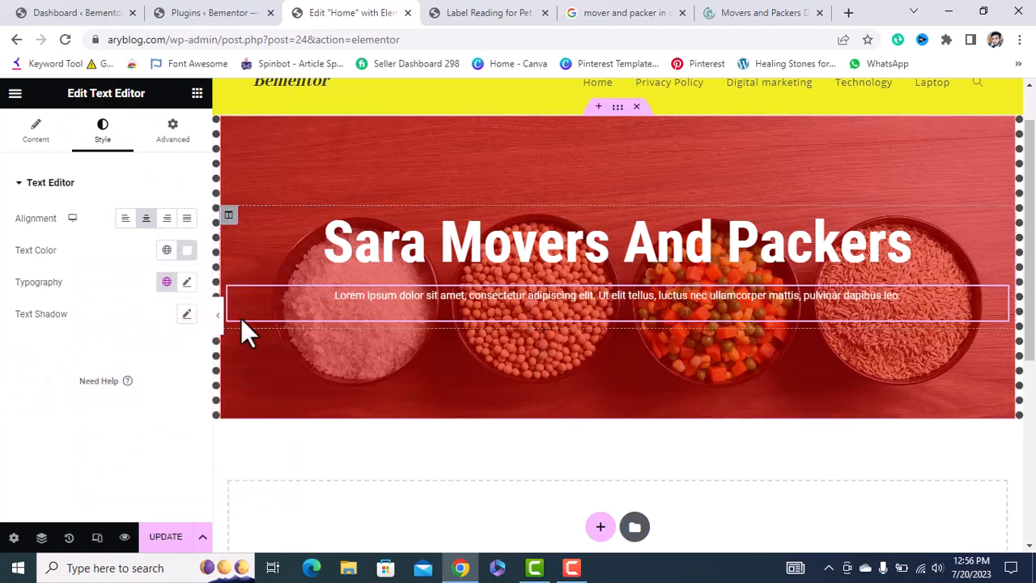
{"action": "left_click", "coordinate": [187, 282]}
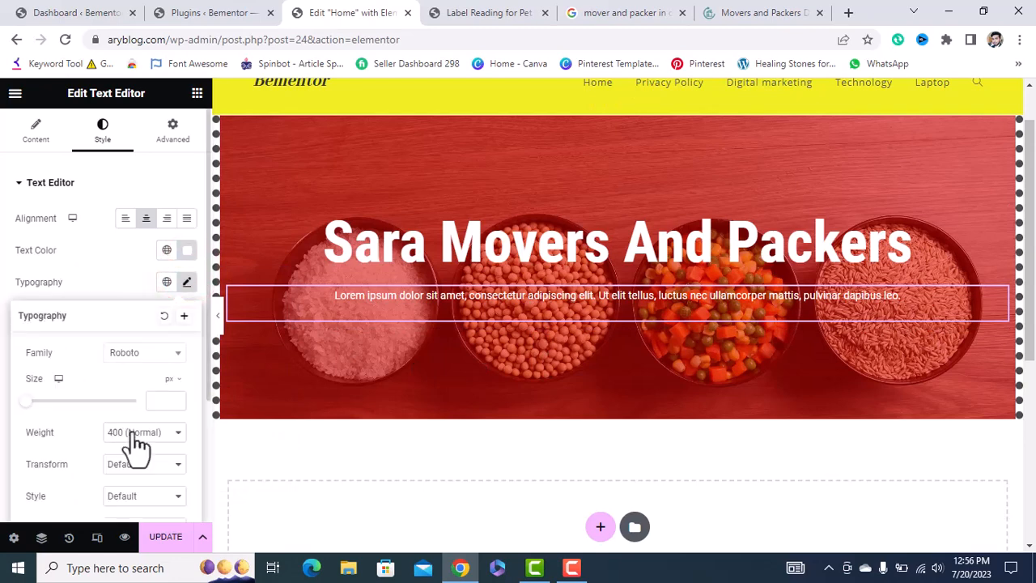
{"action": "scroll", "coordinate": [134, 448], "scroll_direction": "down", "scroll_amount": 2}
{"action": "scroll", "coordinate": [134, 447], "scroll_direction": "up", "scroll_amount": 3}
{"action": "left_click", "coordinate": [108, 173]}
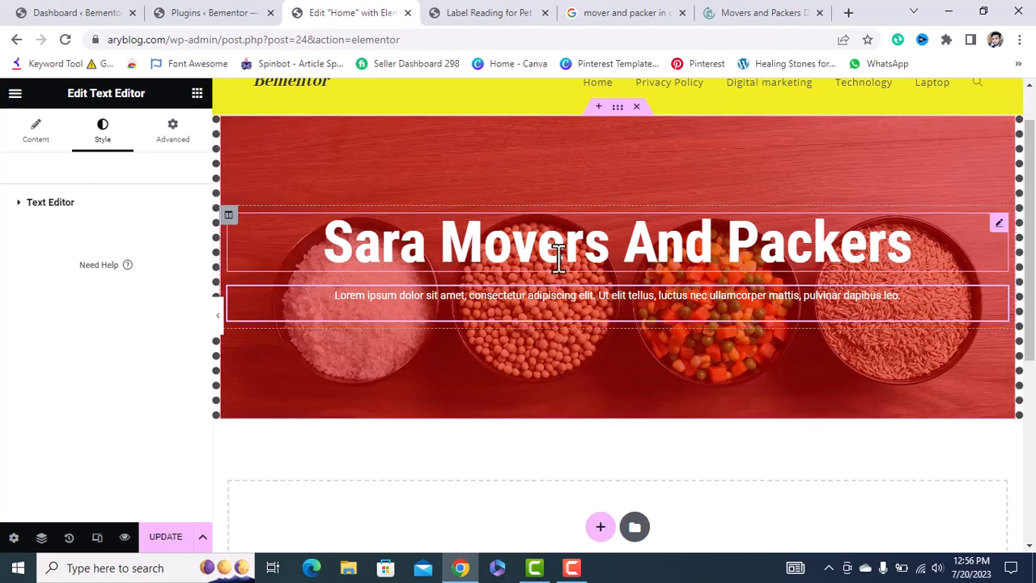
Unlink the heading's margin values and set its right margin to 0.
{"action": "left_click", "coordinate": [483, 241]}
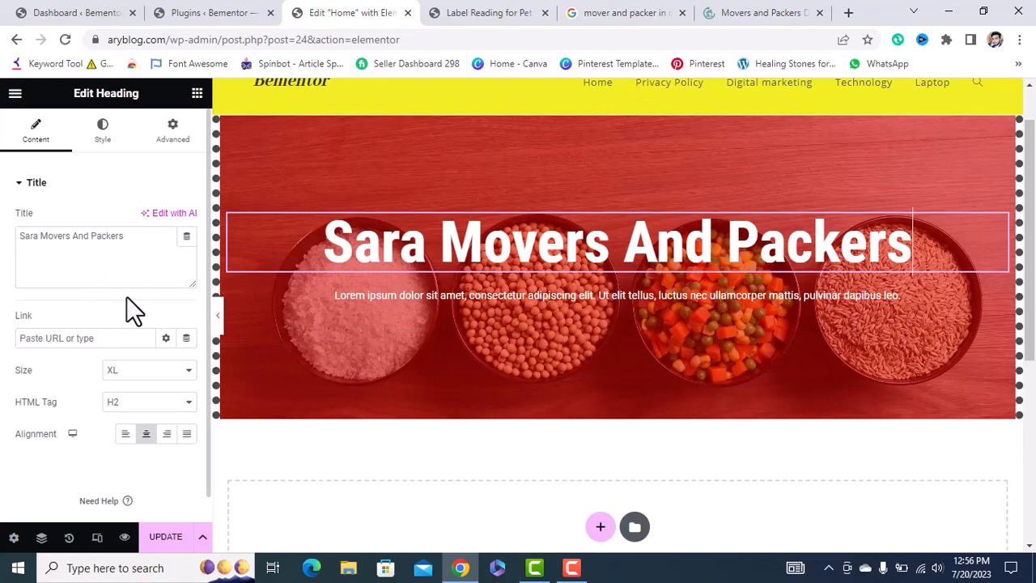
{"action": "left_click", "coordinate": [180, 134]}
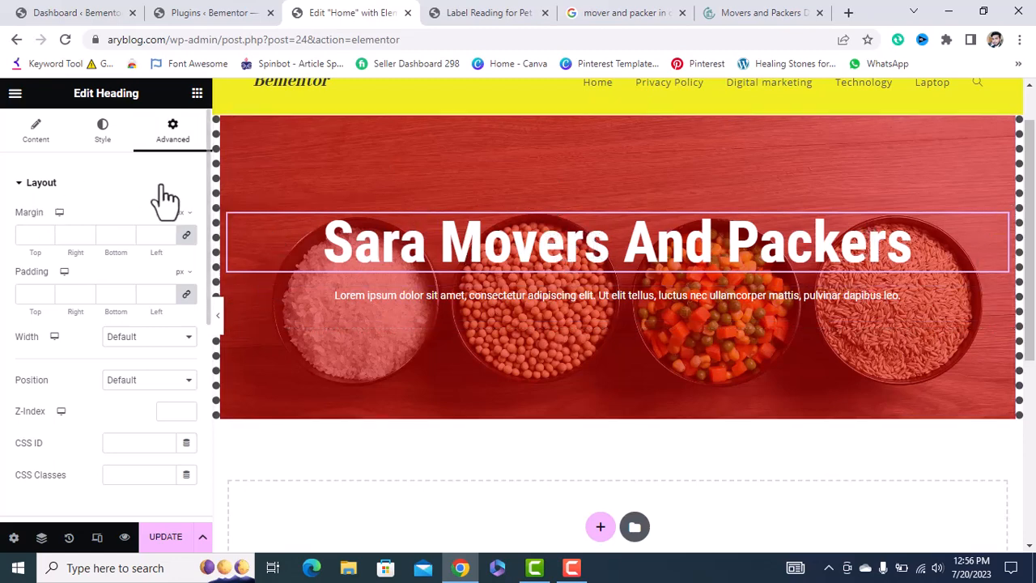
{"action": "left_click", "coordinate": [187, 235]}
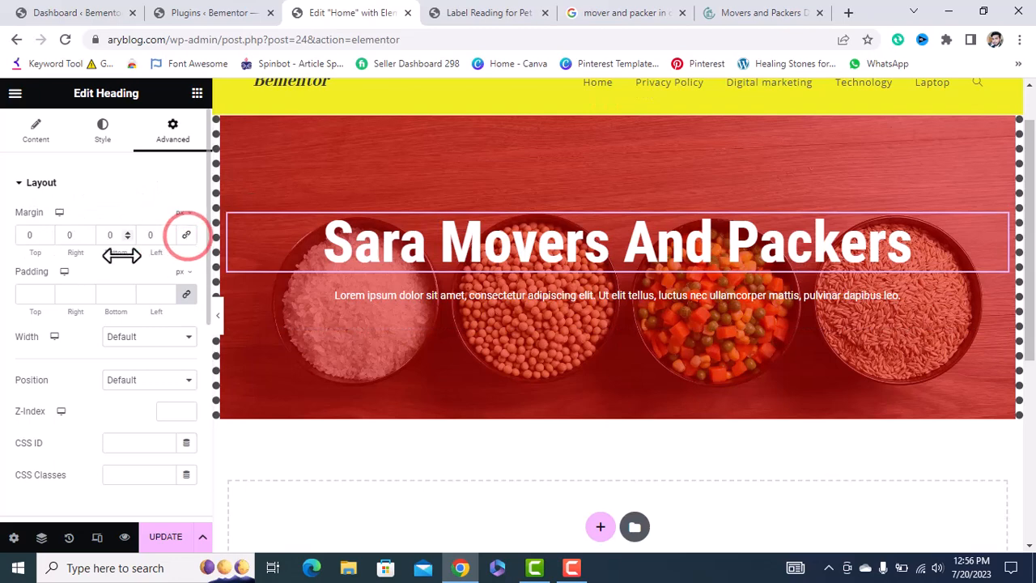
{"action": "left_click", "coordinate": [87, 231]}
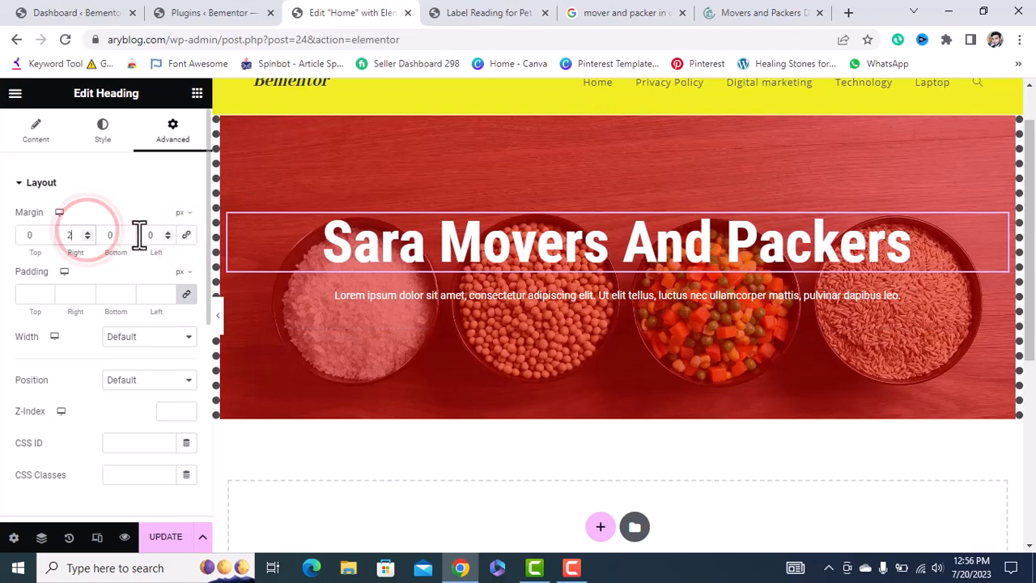
{"action": "left_click", "coordinate": [86, 239]}
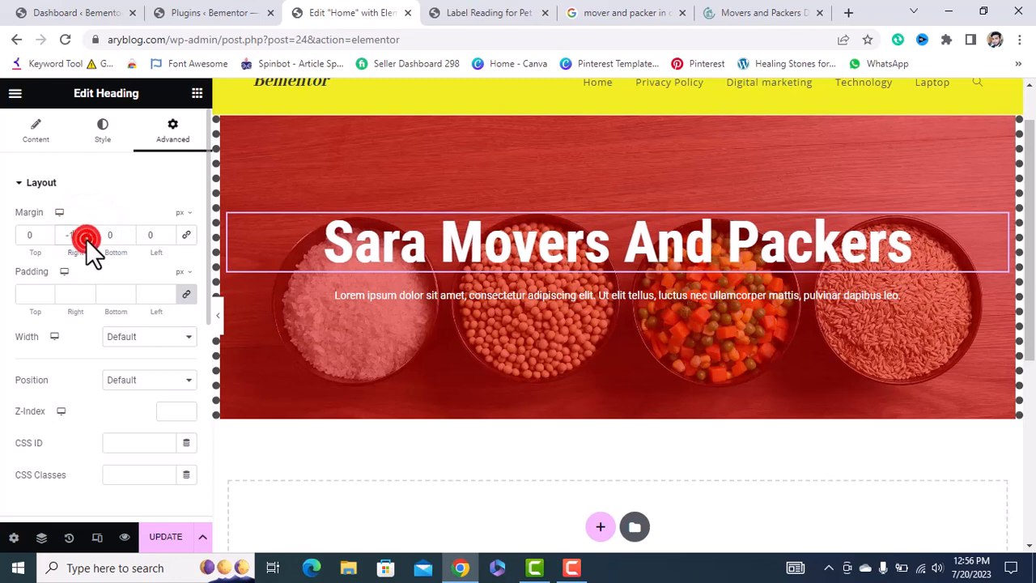
{"action": "left_click", "coordinate": [86, 239]}
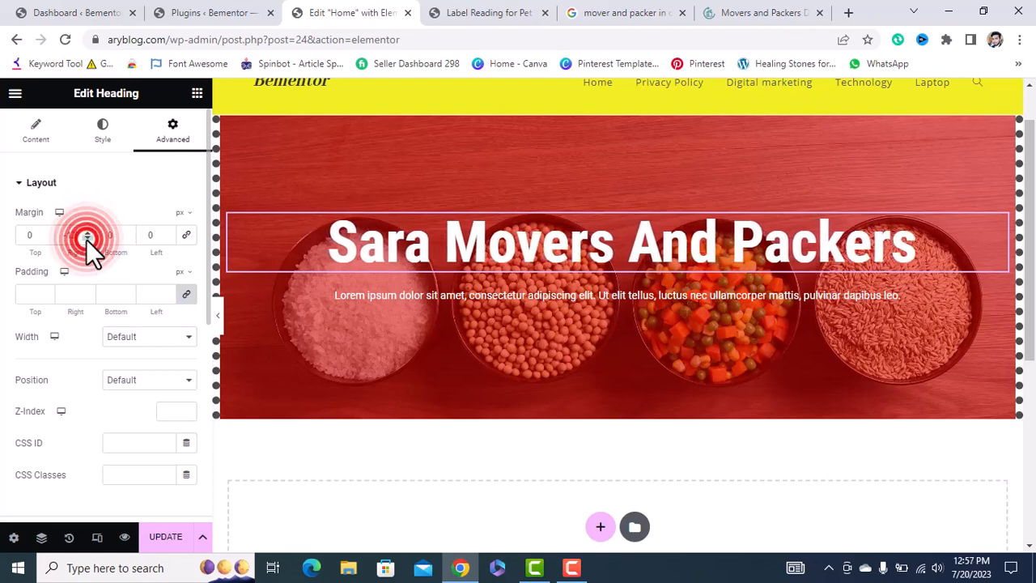
{"action": "left_click", "coordinate": [86, 239]}
{"action": "left_click", "coordinate": [86, 239]}
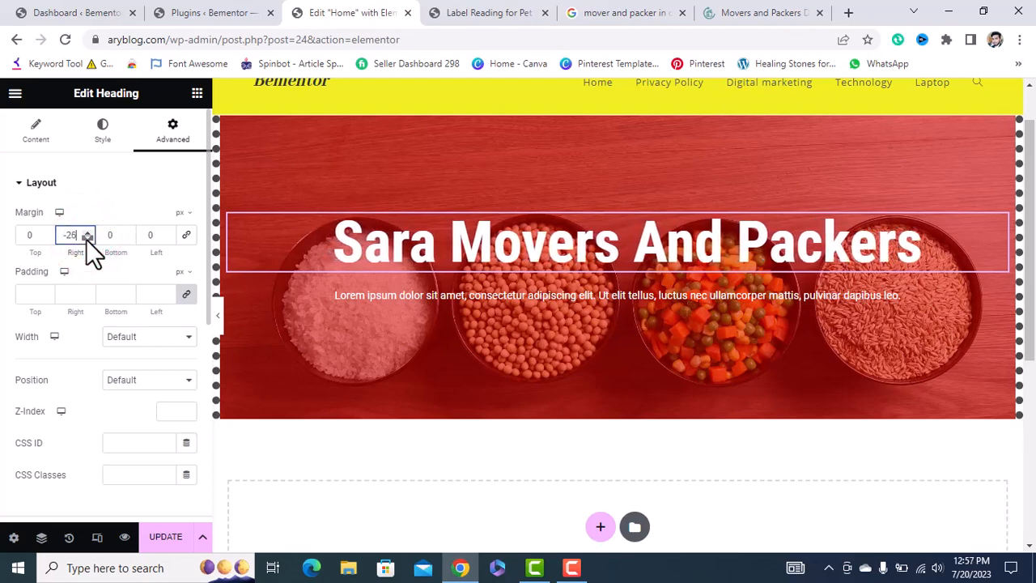
{"action": "left_click", "coordinate": [86, 238]}
{"action": "left_click", "coordinate": [85, 238]}
{"action": "double_click", "coordinate": [81, 234]}
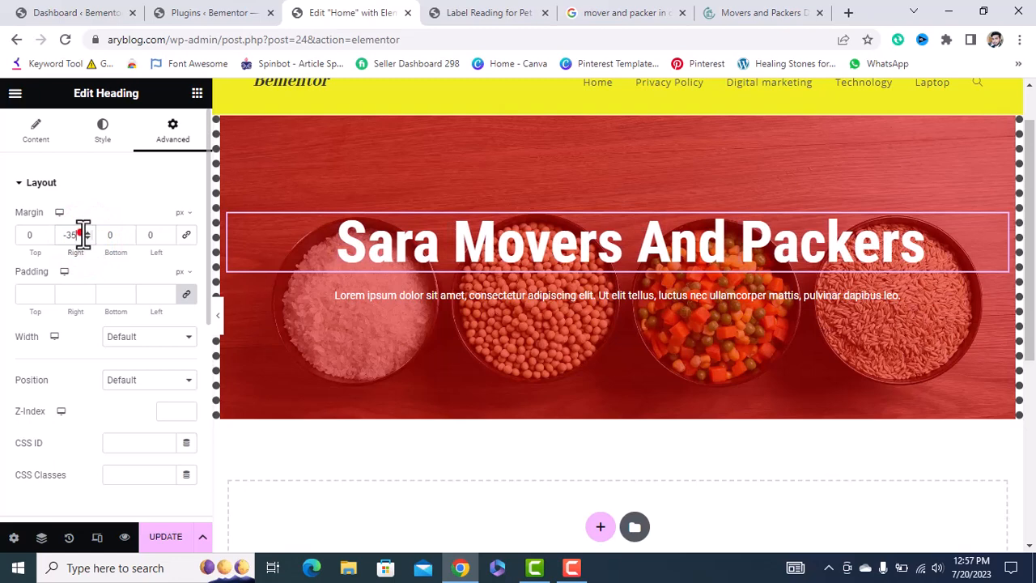
{"action": "type", "text": "0"}
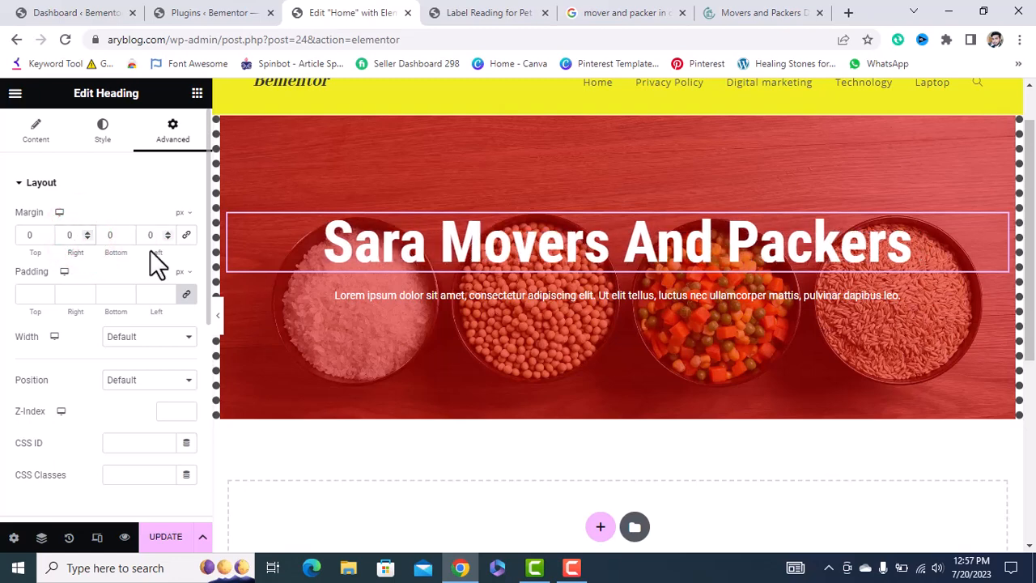
Set the heading's top margin to 14 px and bottom margin to 8 px.
{"action": "left_click", "coordinate": [44, 234]}
{"action": "left_click", "coordinate": [44, 230]}
{"action": "left_click", "coordinate": [43, 231]}
{"action": "left_click", "coordinate": [44, 231]}
{"action": "left_click", "coordinate": [44, 231]}
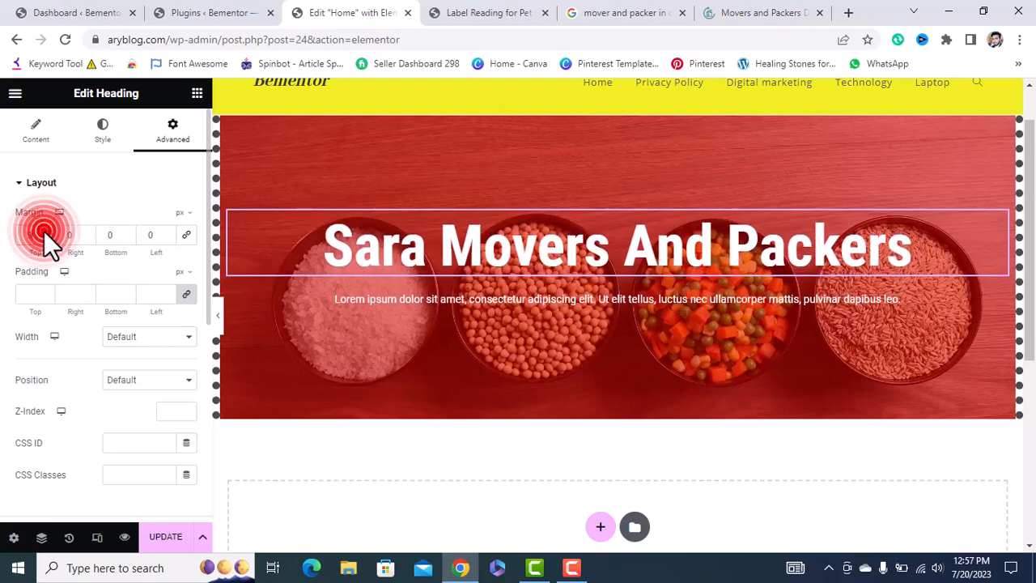
{"action": "left_click", "coordinate": [44, 230]}
{"action": "left_click", "coordinate": [44, 231]}
{"action": "left_click", "coordinate": [43, 231]}
{"action": "left_click", "coordinate": [44, 231]}
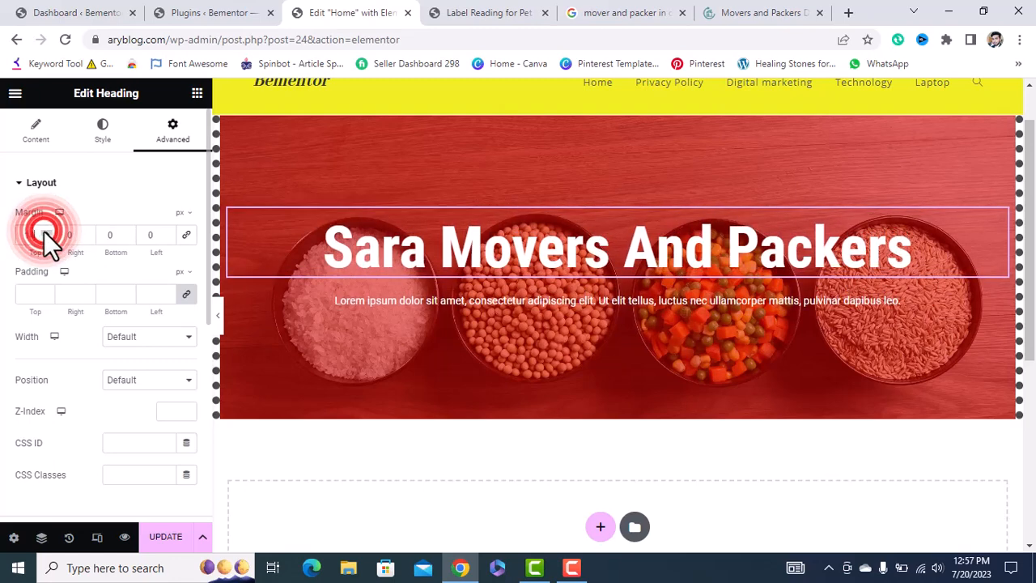
{"action": "left_click", "coordinate": [127, 232]}
{"action": "left_click", "coordinate": [126, 232]}
{"action": "left_click", "coordinate": [127, 231]}
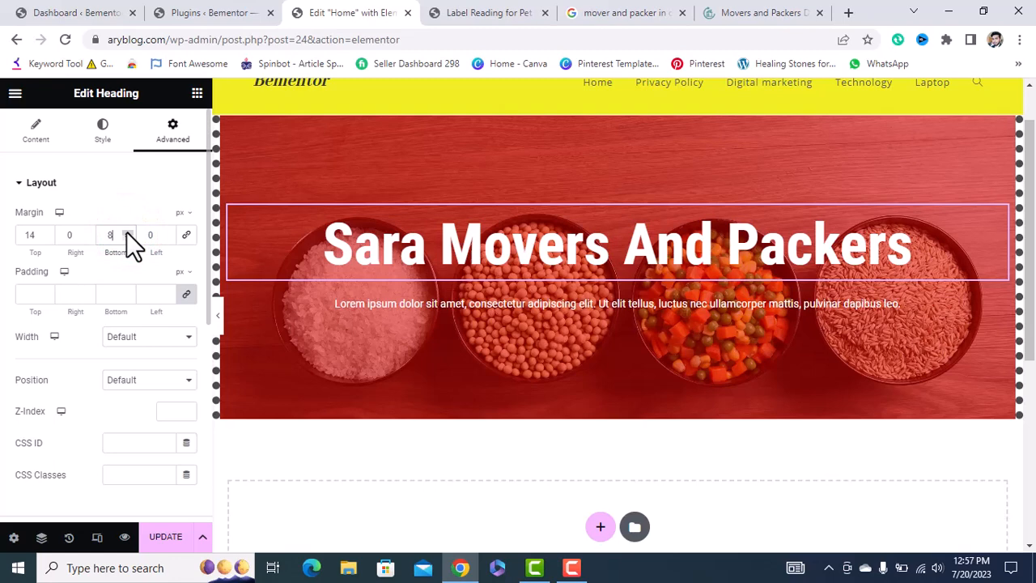
{"action": "scroll", "coordinate": [119, 441], "scroll_direction": "down", "scroll_amount": 3}
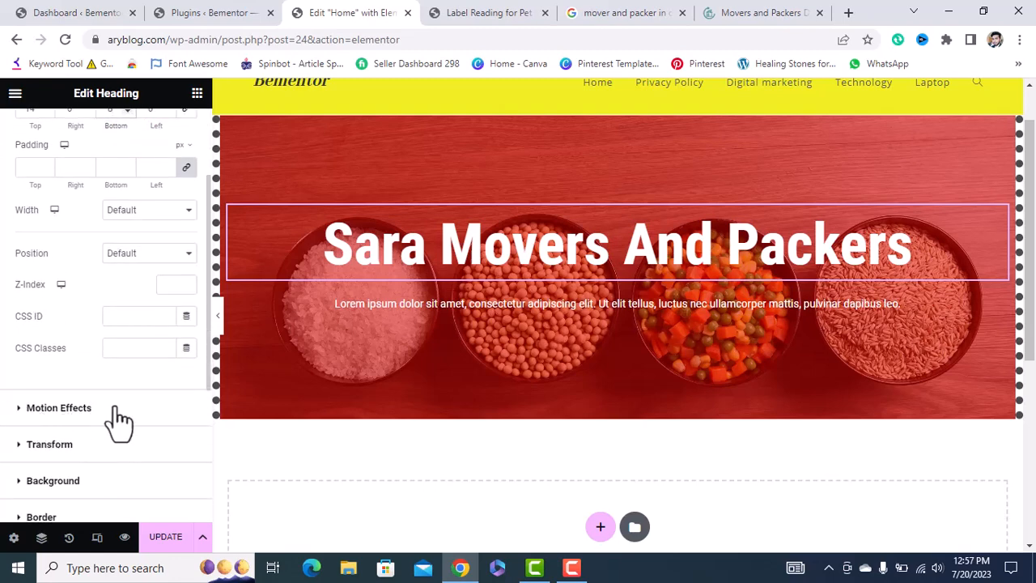
Try Zoom In Down, Bounce In Left, Rotate In Up Left and Light Speed In entrance animations.
{"action": "left_click", "coordinate": [61, 407]}
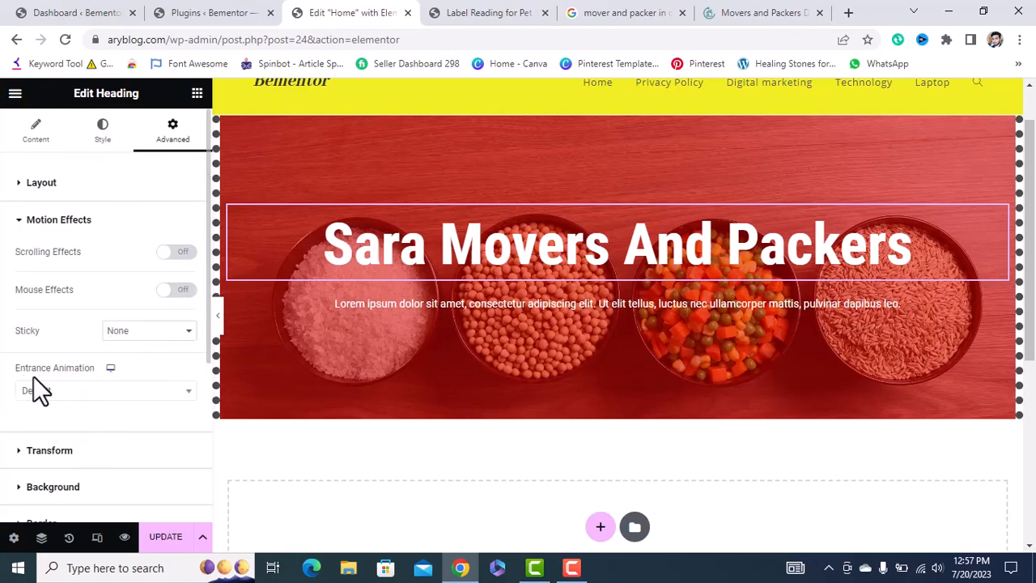
{"action": "left_click", "coordinate": [123, 390]}
{"action": "scroll", "coordinate": [70, 364], "scroll_direction": "down", "scroll_amount": 1}
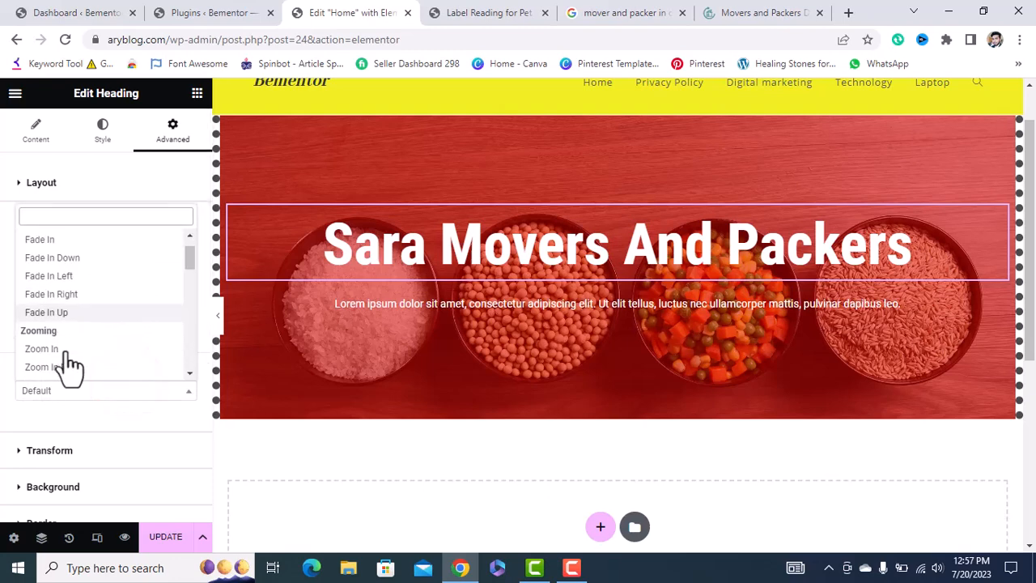
{"action": "scroll", "coordinate": [69, 364], "scroll_direction": "down", "scroll_amount": 1}
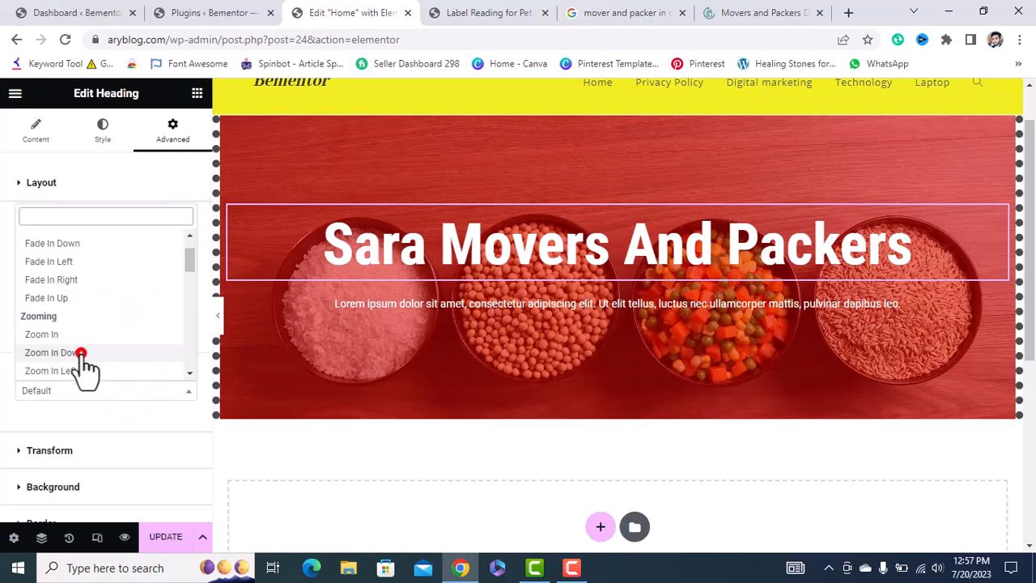
{"action": "left_click", "coordinate": [81, 353]}
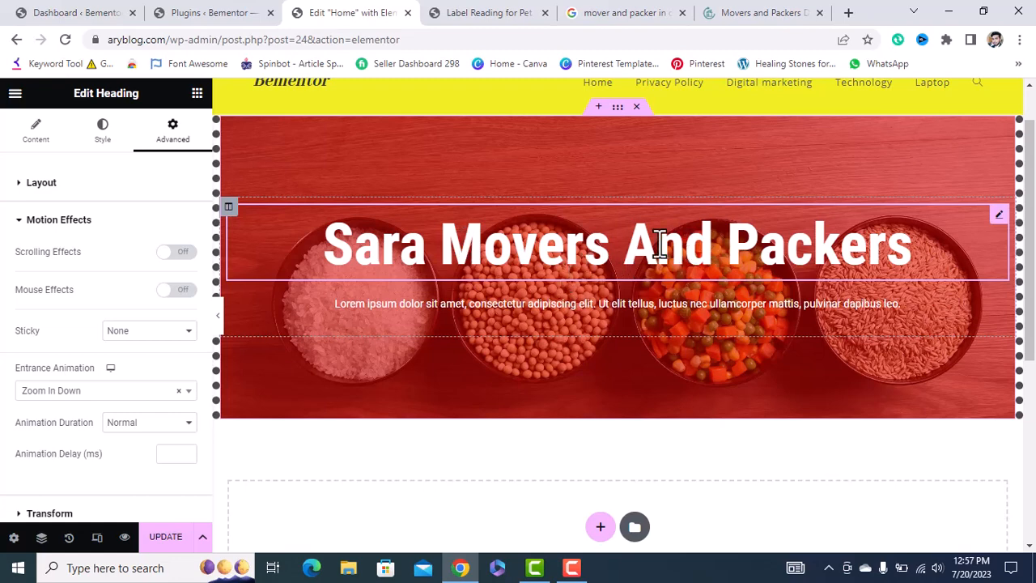
{"action": "left_click", "coordinate": [97, 391]}
{"action": "scroll", "coordinate": [76, 365], "scroll_direction": "down", "scroll_amount": 1}
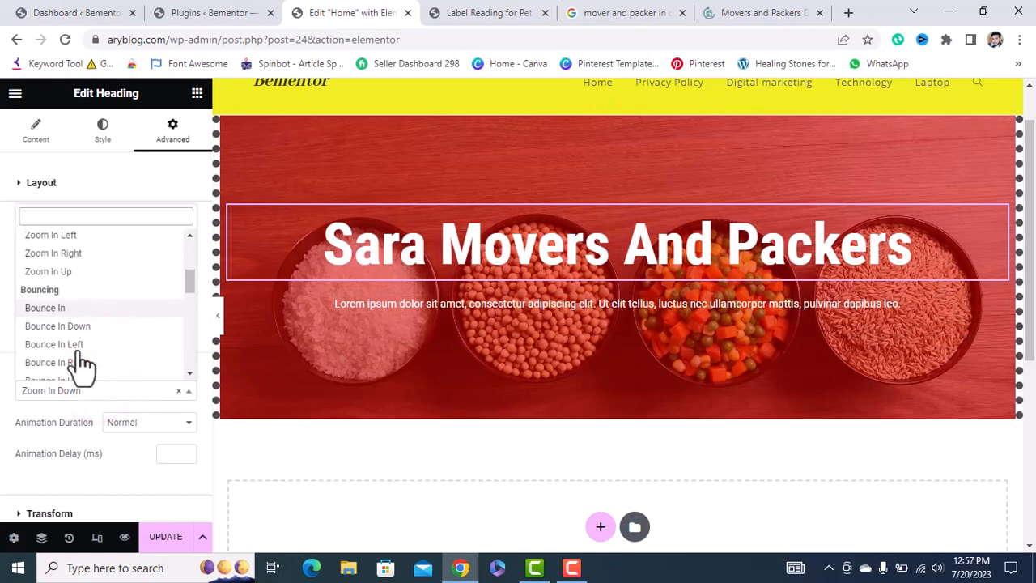
{"action": "left_click", "coordinate": [70, 339]}
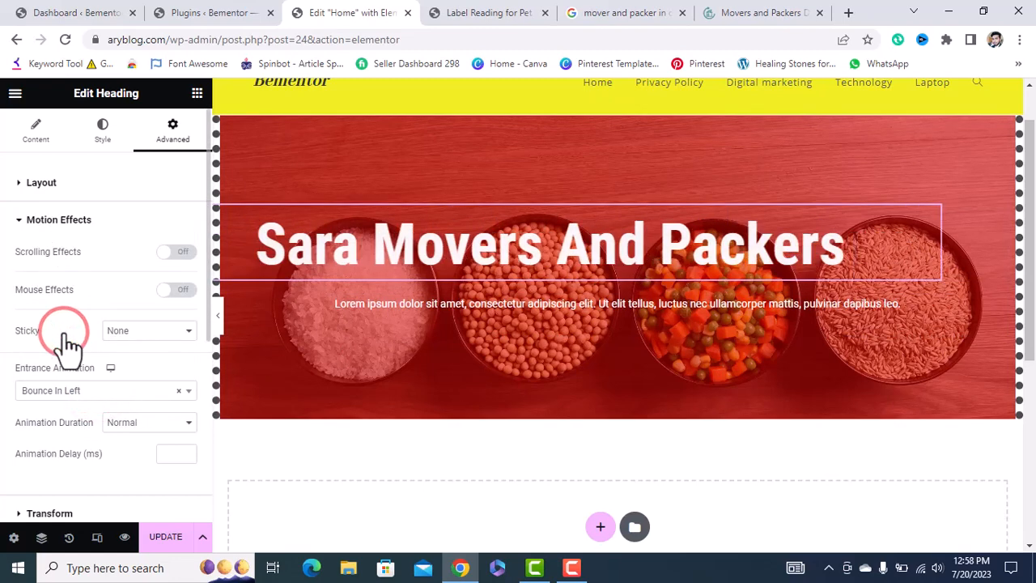
{"action": "left_click", "coordinate": [137, 393]}
{"action": "scroll", "coordinate": [92, 344], "scroll_direction": "down", "scroll_amount": 2}
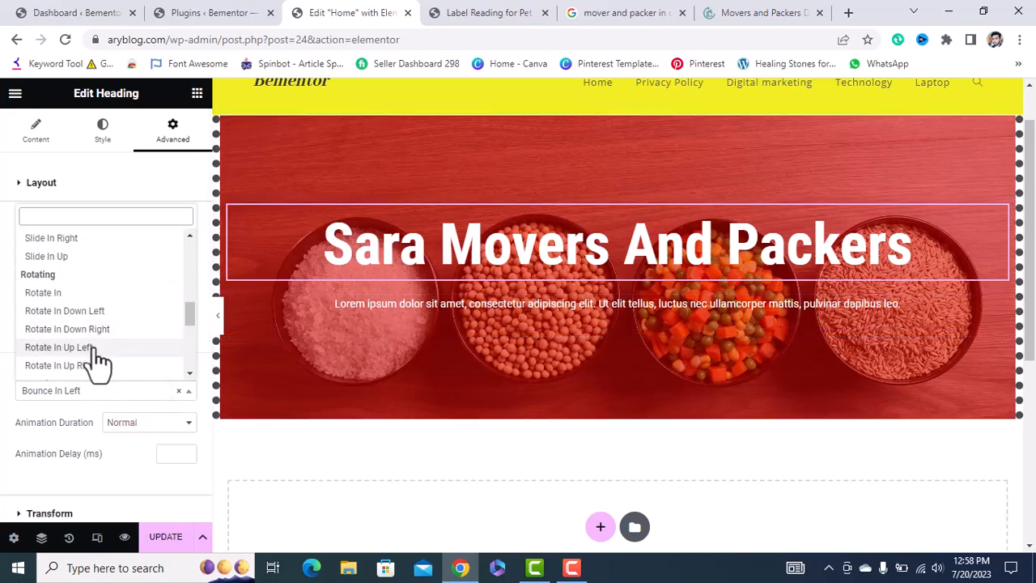
{"action": "left_click", "coordinate": [72, 347]}
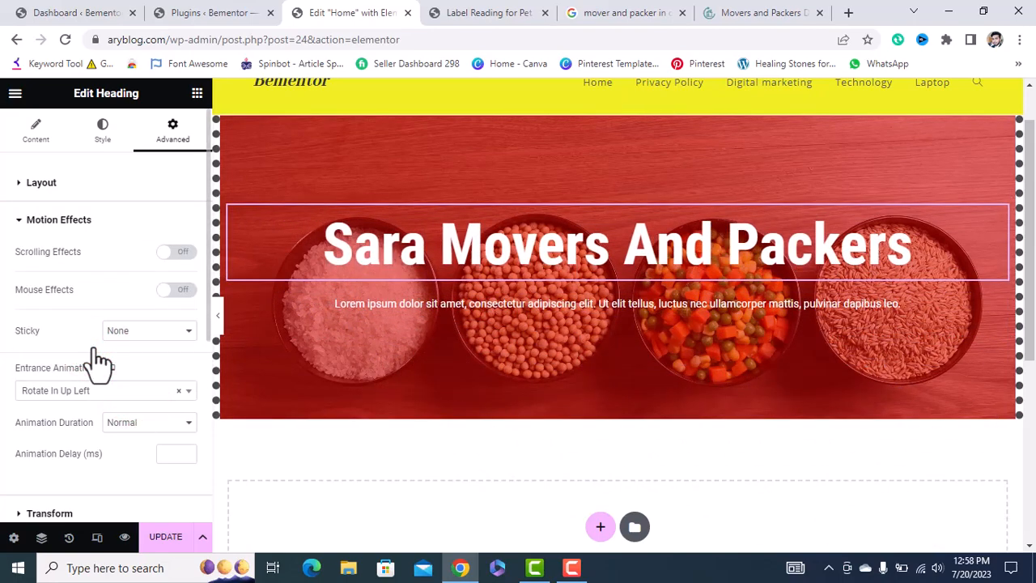
{"action": "left_click", "coordinate": [109, 390]}
{"action": "scroll", "coordinate": [89, 324], "scroll_direction": "down", "scroll_amount": 3}
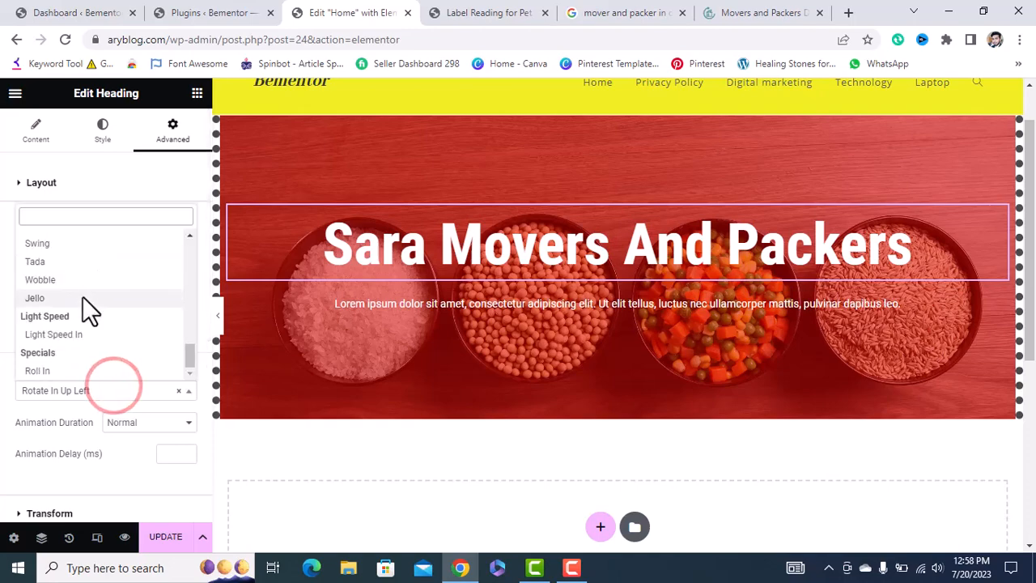
{"action": "scroll", "coordinate": [86, 307], "scroll_direction": "up", "scroll_amount": 3}
{"action": "scroll", "coordinate": [82, 303], "scroll_direction": "down", "scroll_amount": 3}
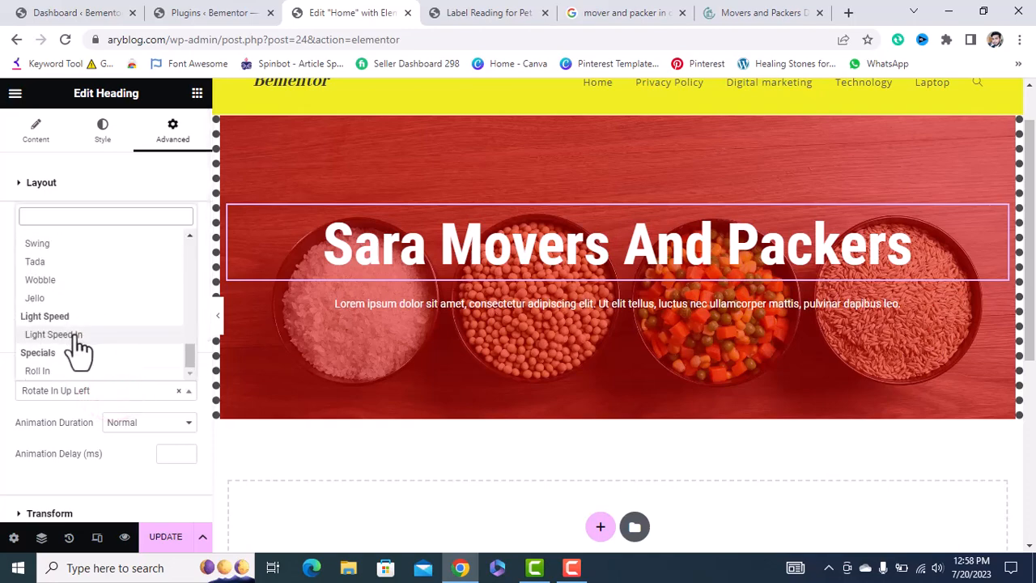
{"action": "left_click", "coordinate": [75, 335]}
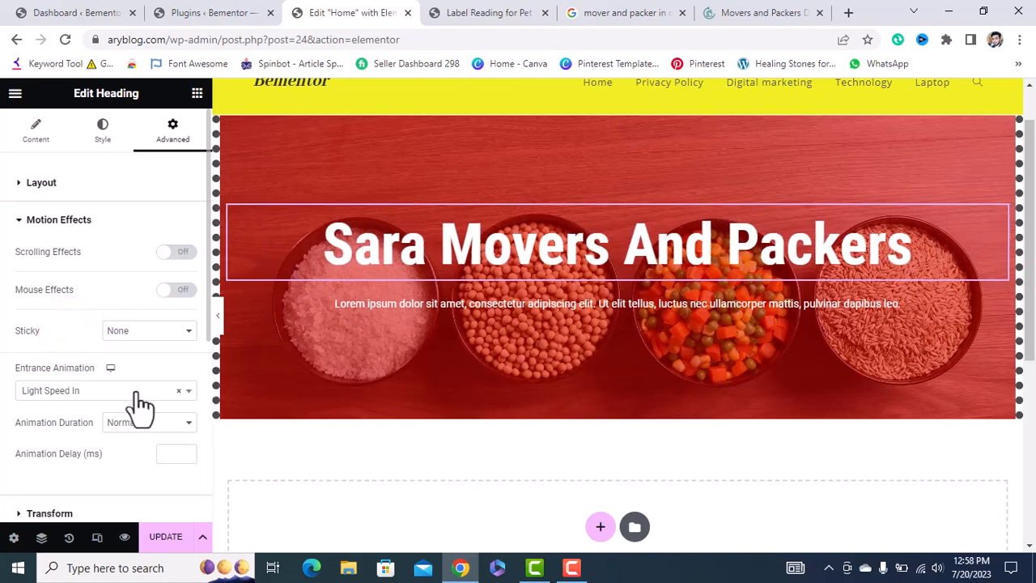
Set the heading's entrance animation to Roll In with Slow duration.
{"action": "left_click", "coordinate": [136, 392]}
{"action": "left_click", "coordinate": [71, 373]}
{"action": "scroll", "coordinate": [130, 408], "scroll_direction": "down", "scroll_amount": 1}
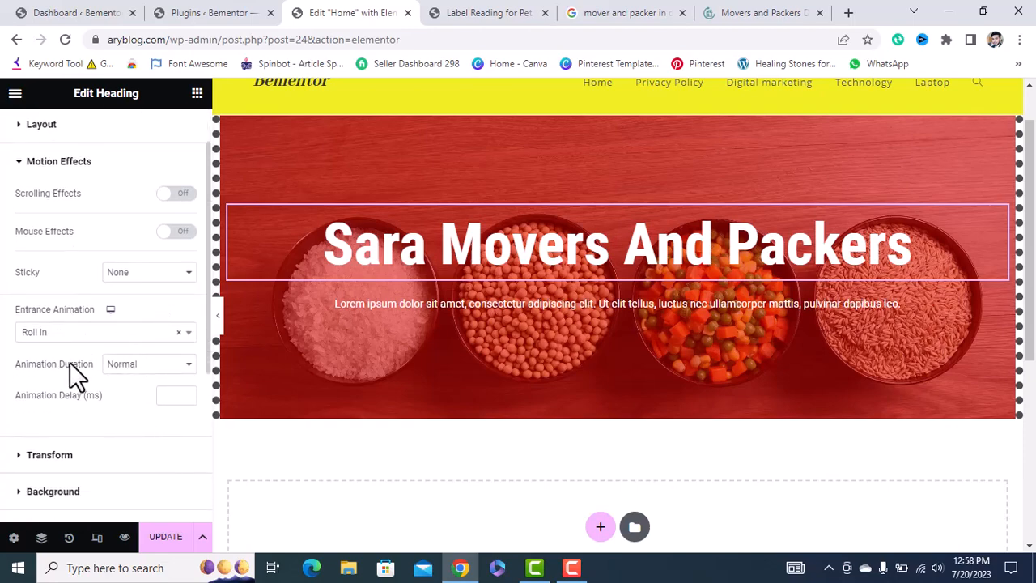
{"action": "left_click", "coordinate": [154, 366]}
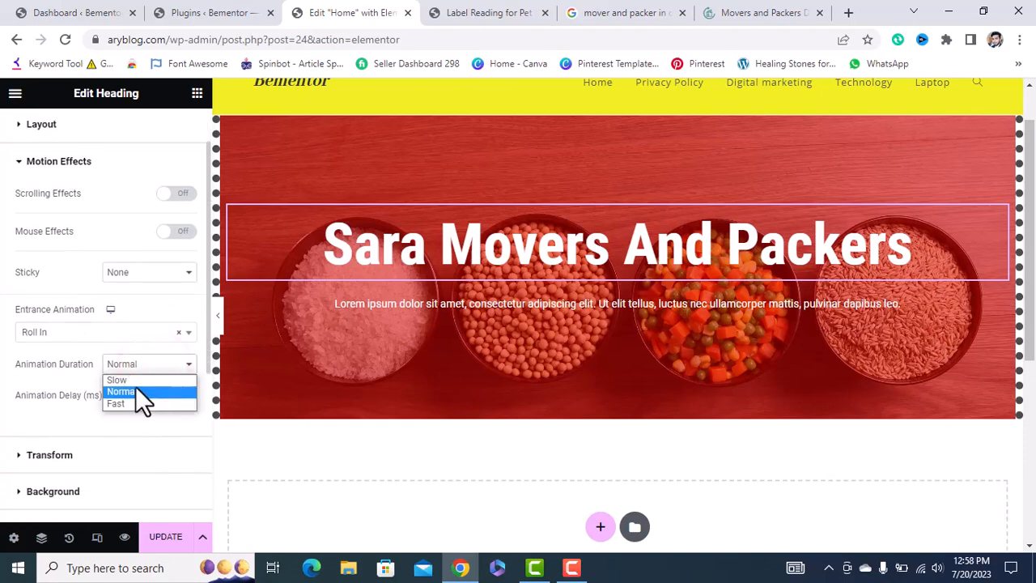
{"action": "left_click", "coordinate": [135, 384]}
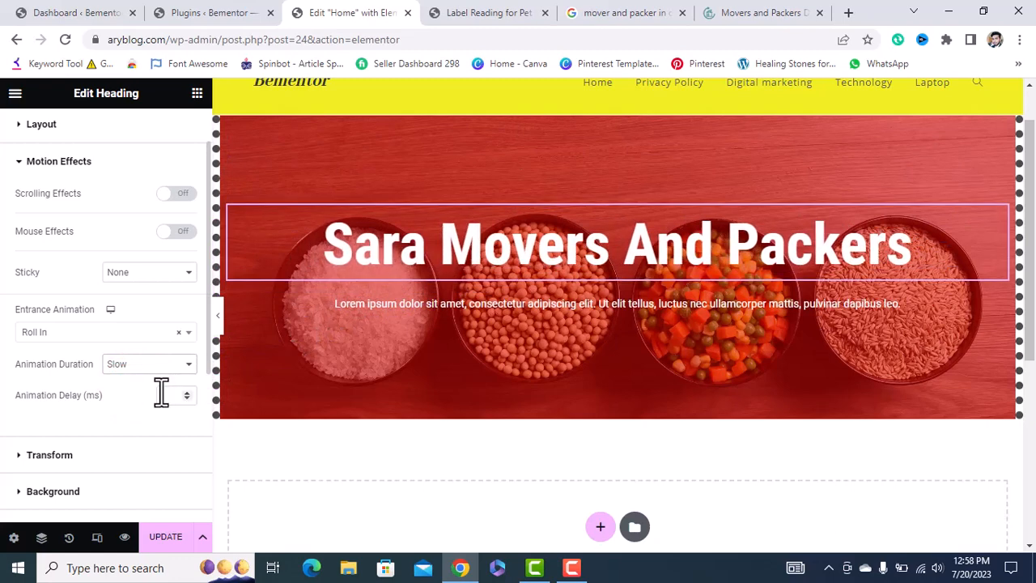
{"action": "left_click", "coordinate": [96, 451]}
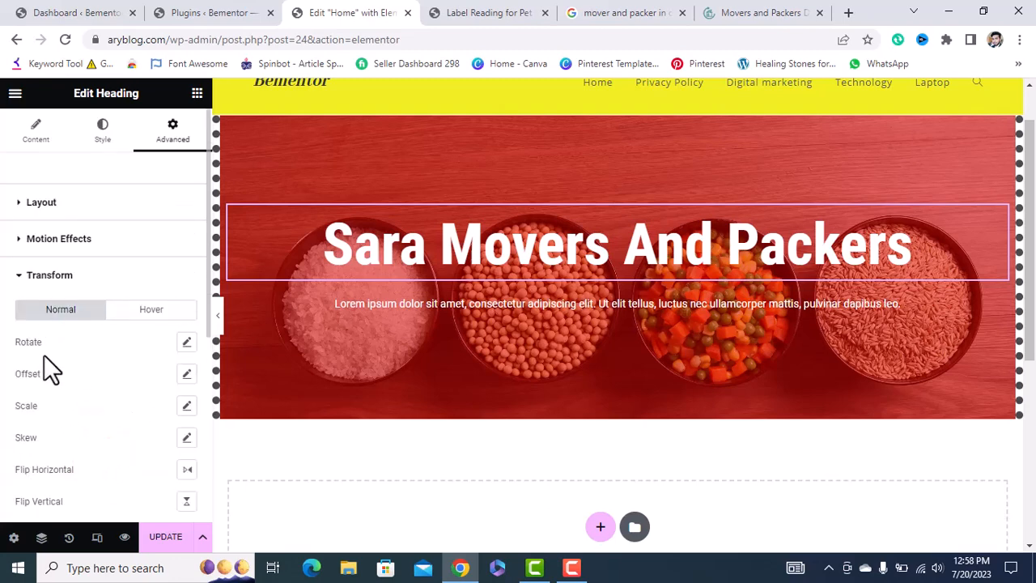
{"action": "left_click", "coordinate": [188, 338]}
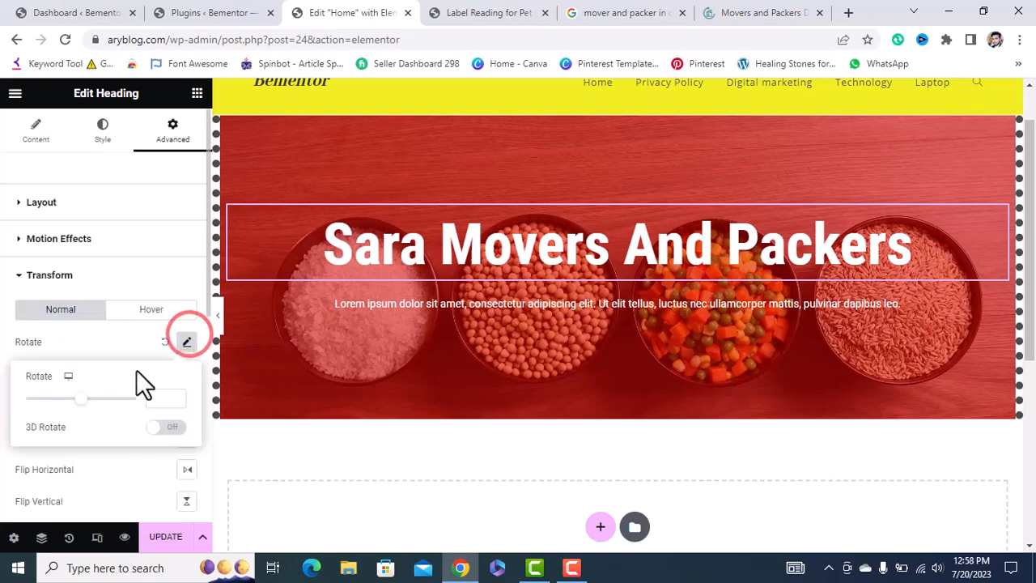
{"action": "mouse_move", "coordinate": [77, 398]}
{"action": "left_mouse_down"}
{"action": "mouse_move", "coordinate": [50, 397]}
{"action": "mouse_move", "coordinate": [76, 398]}
{"action": "mouse_move", "coordinate": [76, 412]}
{"action": "left_mouse_up"}
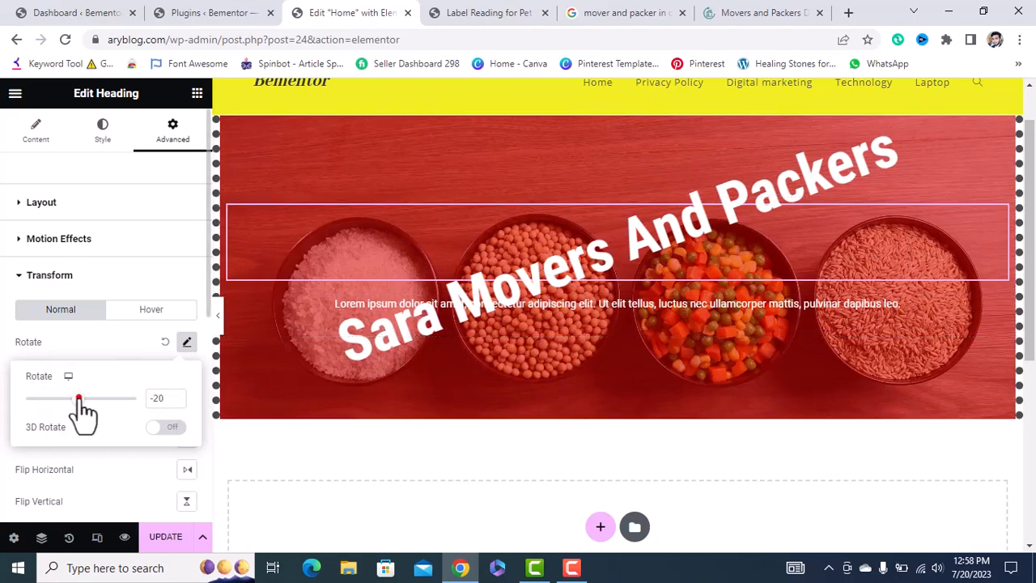
{"action": "left_click_drag", "start_coordinate": [81, 398], "coordinate": [85, 399]}
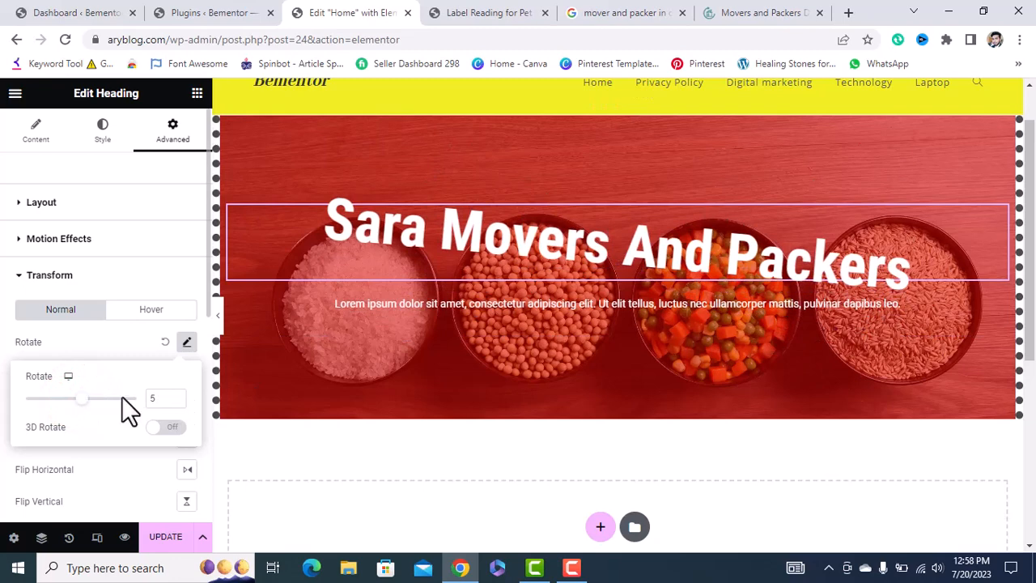
{"action": "key", "text": "BackSpace"}
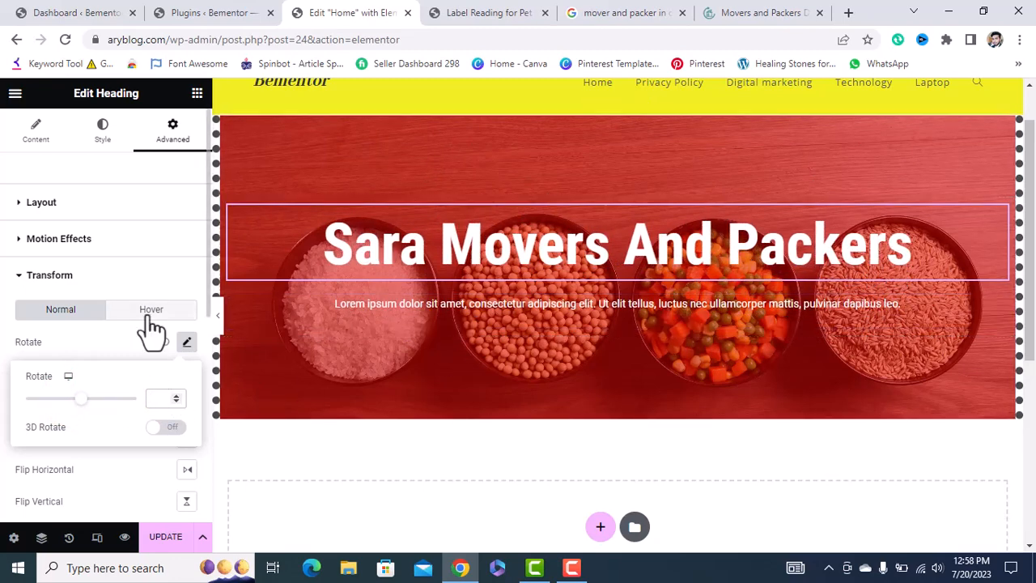
{"action": "left_click", "coordinate": [90, 270]}
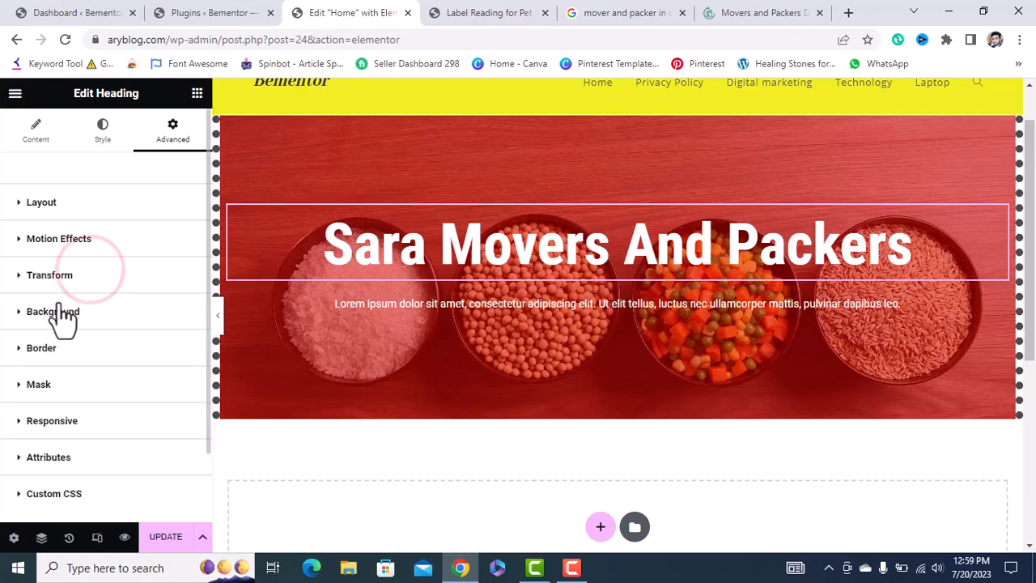
Give the heading a Classic background in a dark, near-black colour.
{"action": "left_click", "coordinate": [90, 314]}
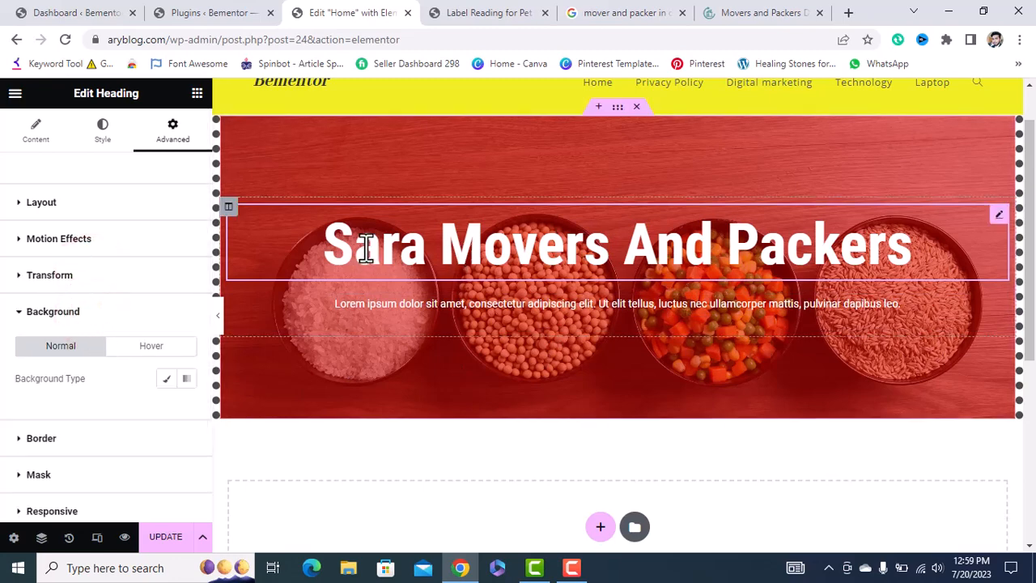
{"action": "left_click", "coordinate": [167, 378]}
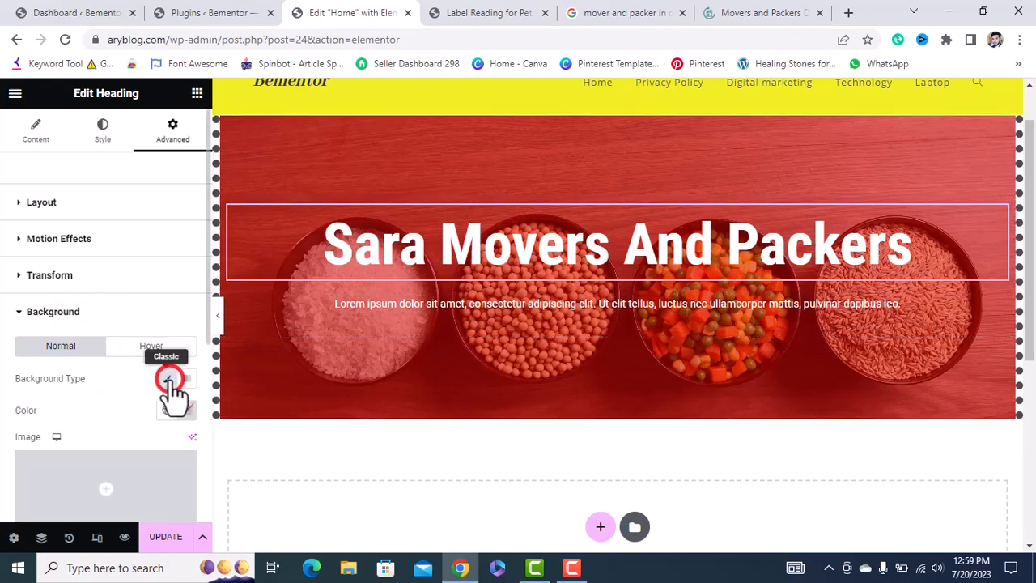
{"action": "left_click", "coordinate": [187, 411]}
{"action": "mouse_move", "coordinate": [185, 325]}
{"action": "left_mouse_down"}
{"action": "mouse_move", "coordinate": [130, 307]}
{"action": "mouse_move", "coordinate": [130, 201]}
{"action": "mouse_move", "coordinate": [110, 215]}
{"action": "mouse_move", "coordinate": [97, 358]}
{"action": "mouse_move", "coordinate": [92, 349]}
{"action": "left_mouse_up"}
{"action": "left_click", "coordinate": [6, 376]}
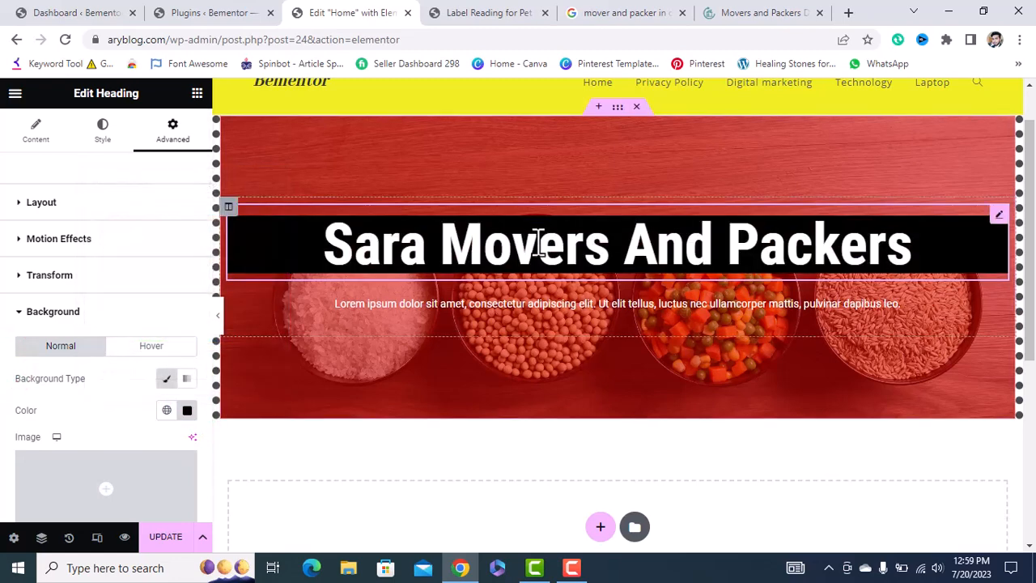
Clear the heading's background colour so it sits directly over the image.
{"action": "left_click", "coordinate": [187, 411]}
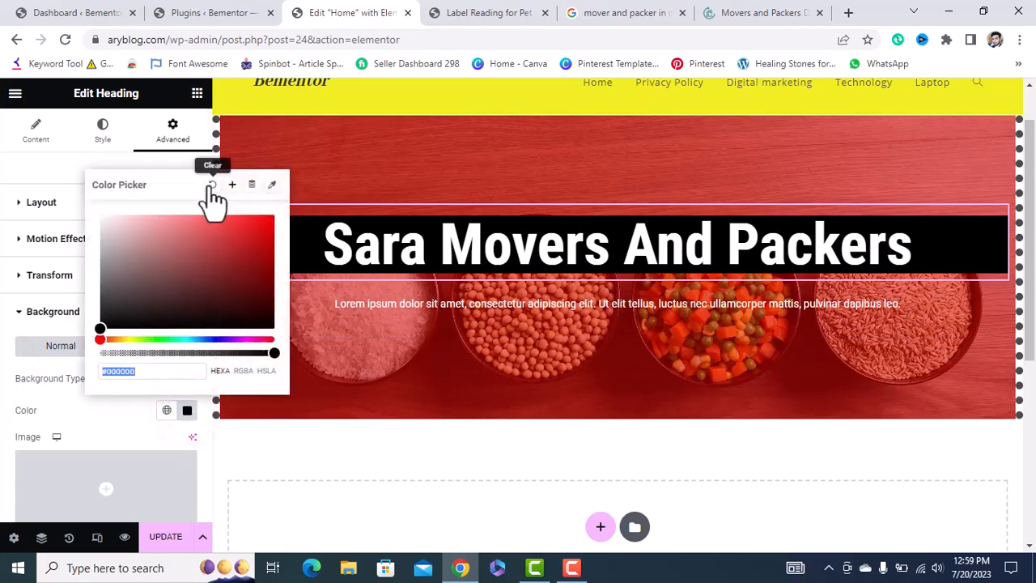
{"action": "left_click", "coordinate": [212, 187]}
{"action": "scroll", "coordinate": [88, 396], "scroll_direction": "down", "scroll_amount": 3}
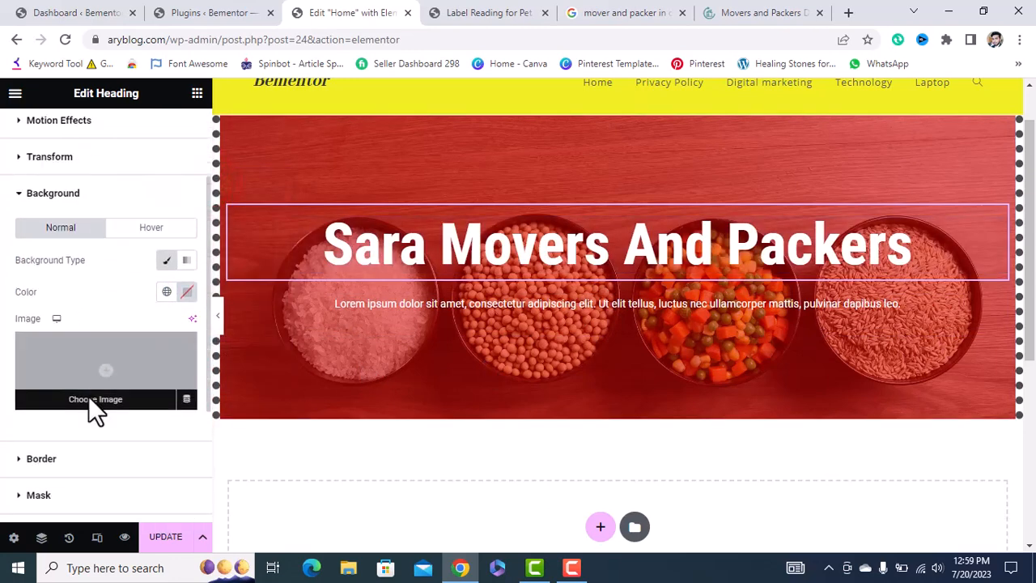
{"action": "scroll", "coordinate": [88, 396], "scroll_direction": "down", "scroll_amount": 2}
{"action": "left_click", "coordinate": [45, 374]}
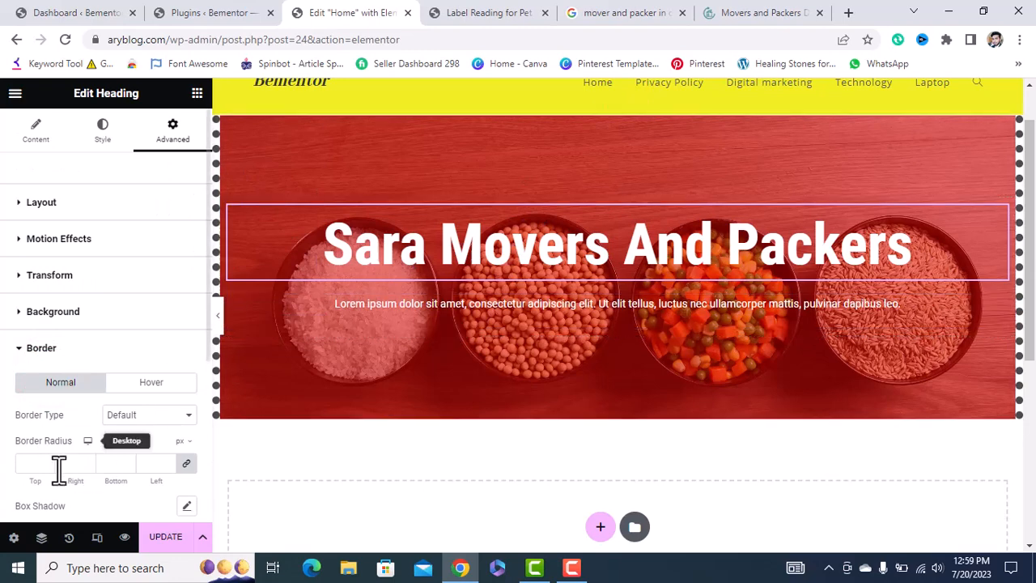
Give the heading a solid 2 px top border, with right, bottom and left widths at 0.
{"action": "left_click", "coordinate": [167, 412]}
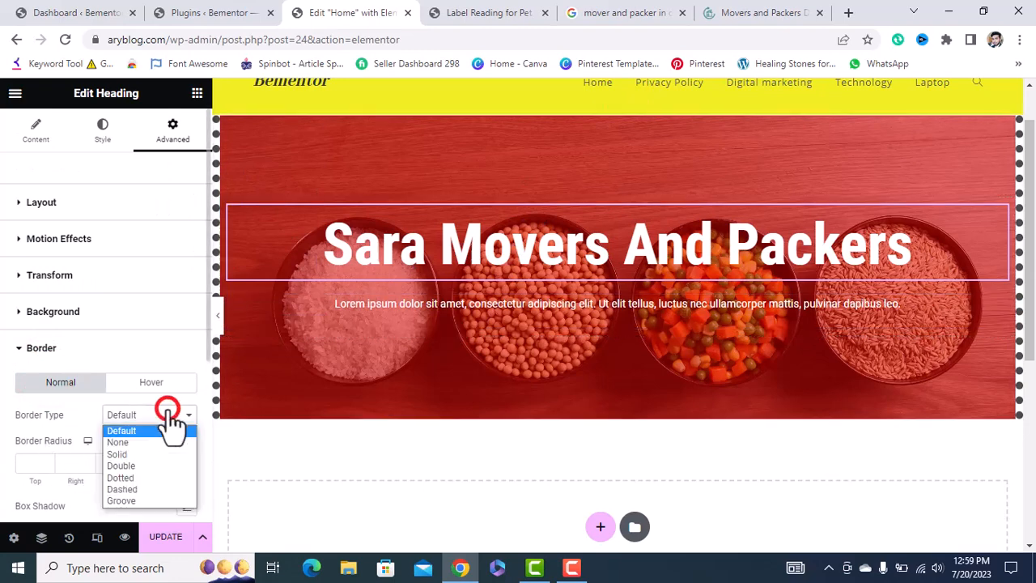
{"action": "left_click", "coordinate": [119, 456]}
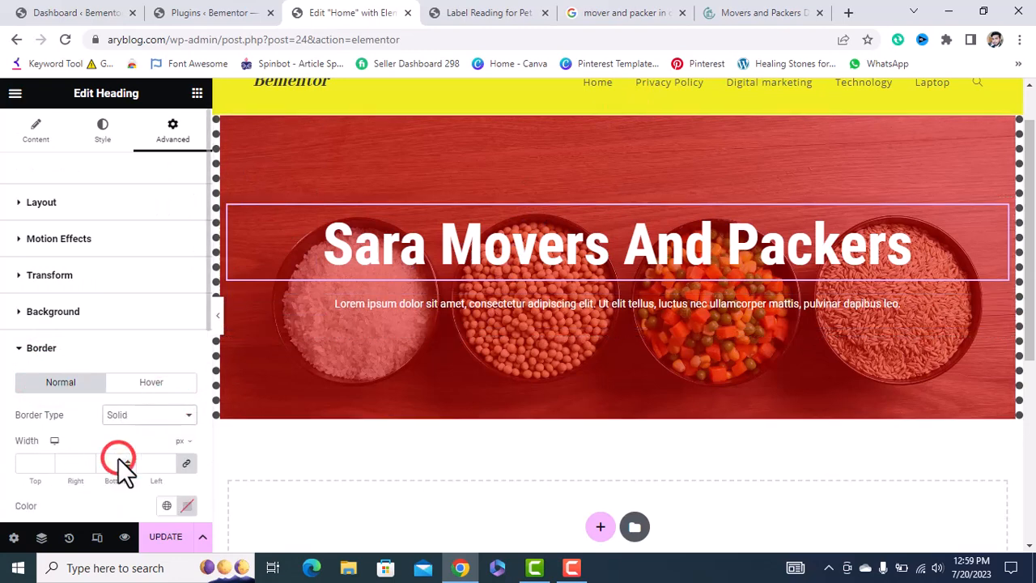
{"action": "left_click", "coordinate": [167, 462]}
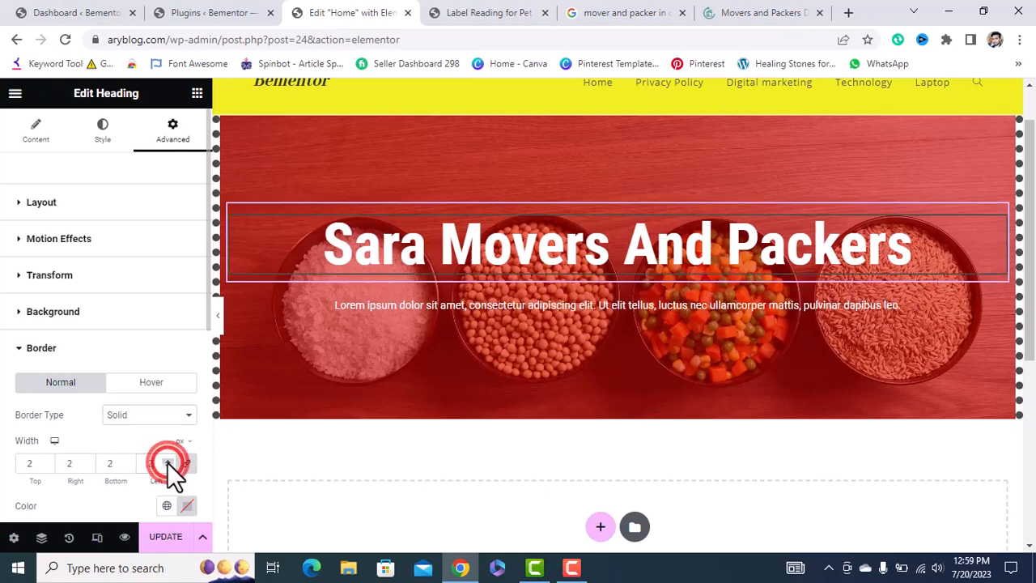
{"action": "left_click", "coordinate": [167, 460]}
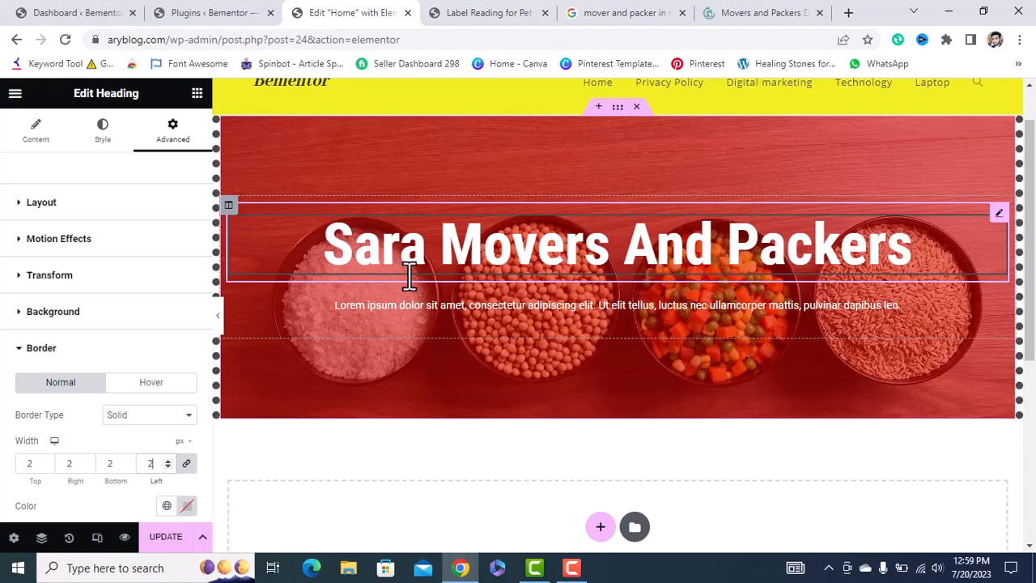
{"action": "left_click", "coordinate": [181, 460]}
{"action": "left_click", "coordinate": [161, 461]}
{"action": "key", "text": "BackSpace"}
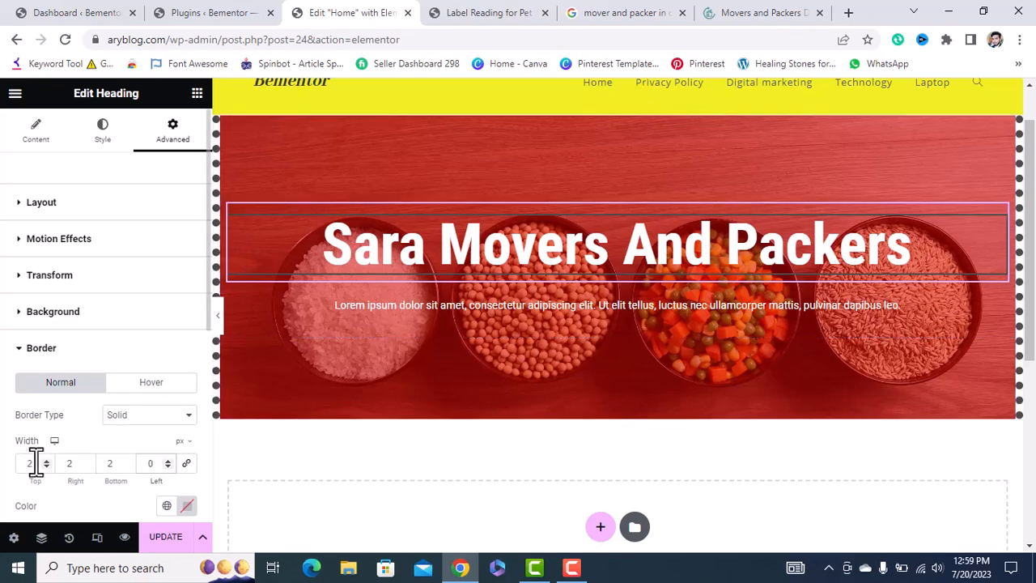
{"action": "left_click", "coordinate": [77, 463]}
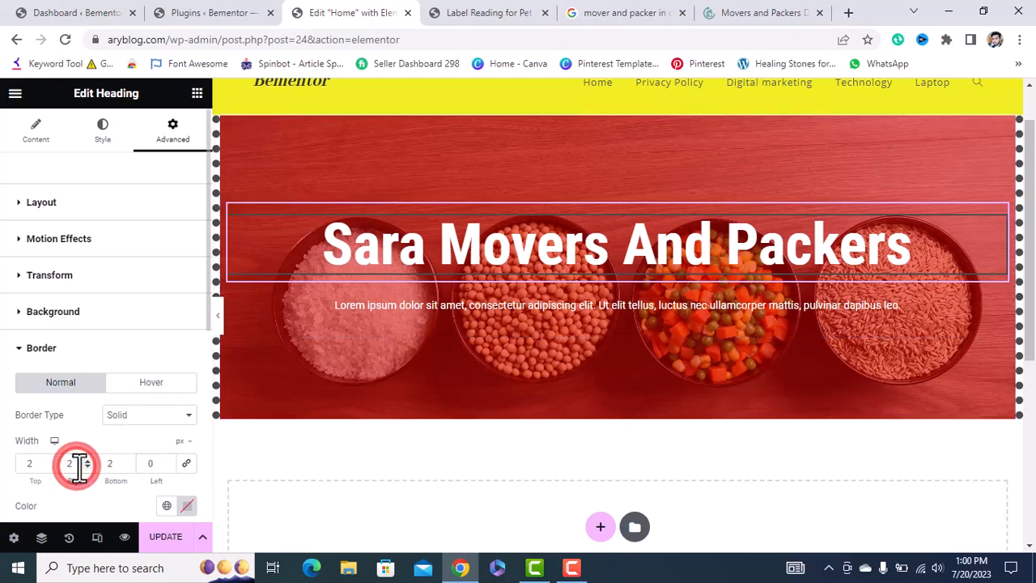
{"action": "type", "text": "0"}
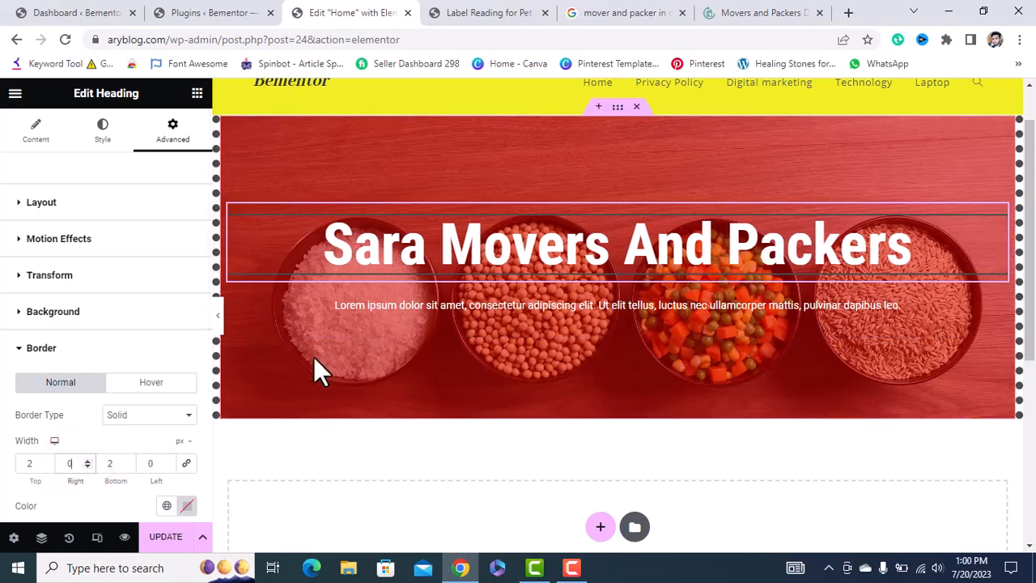
{"action": "double_click", "coordinate": [120, 462]}
{"action": "type", "text": "0"}
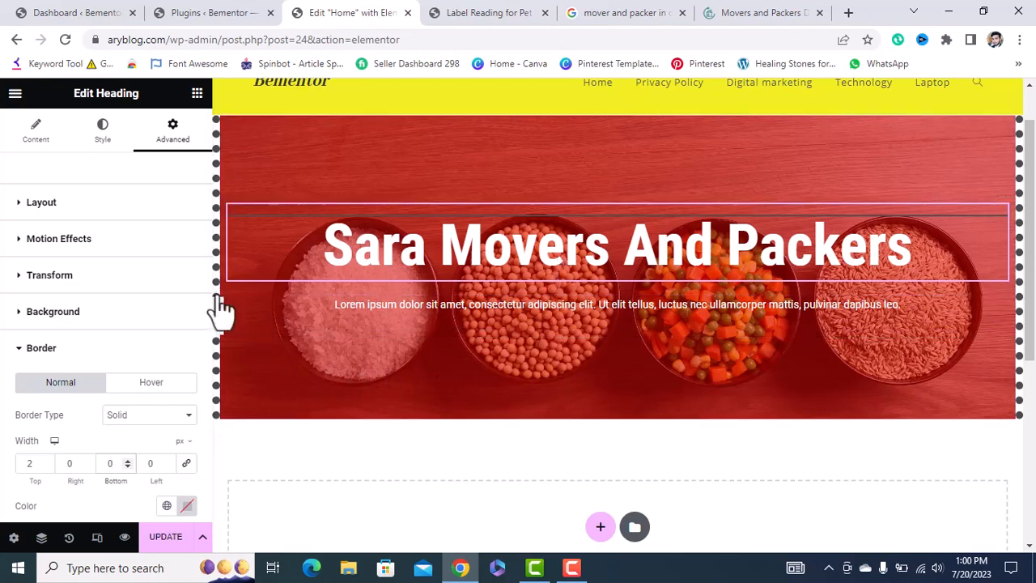
{"action": "scroll", "coordinate": [146, 377], "scroll_direction": "down", "scroll_amount": 1}
{"action": "left_click", "coordinate": [77, 332]}
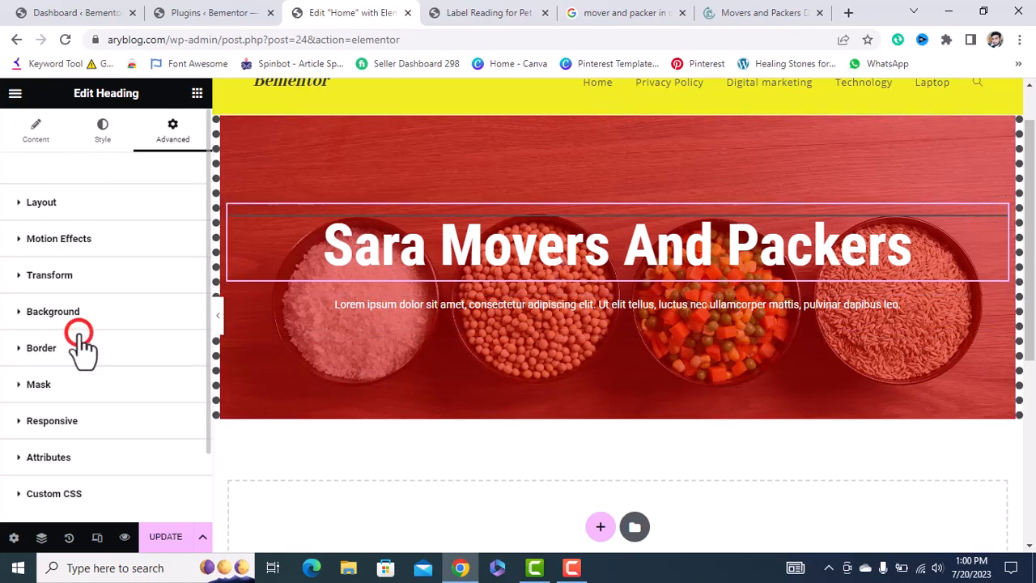
{"action": "left_click", "coordinate": [66, 380]}
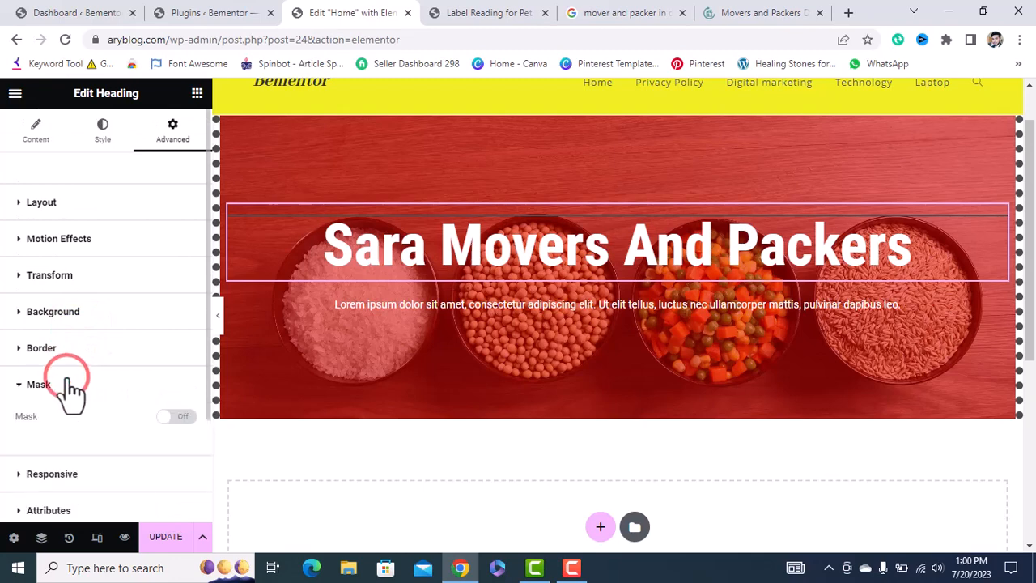
{"action": "left_click", "coordinate": [170, 417]}
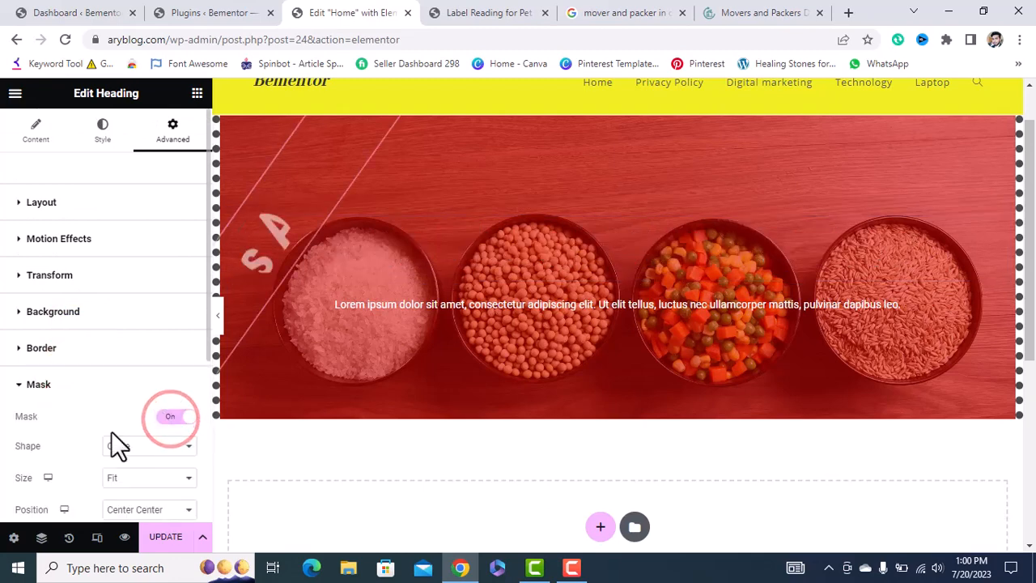
{"action": "scroll", "coordinate": [111, 441], "scroll_direction": "down", "scroll_amount": 2}
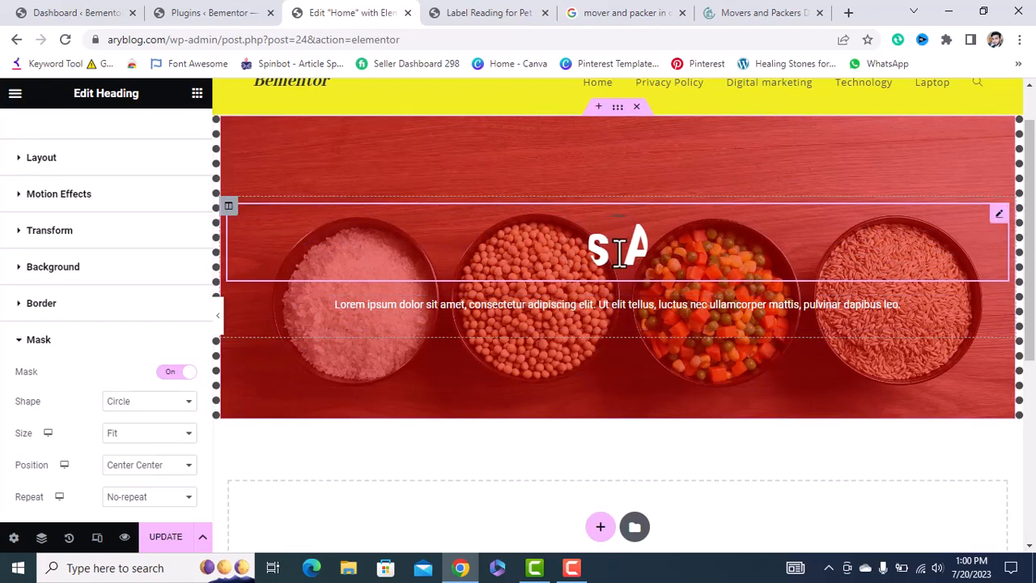
{"action": "left_click", "coordinate": [148, 437]}
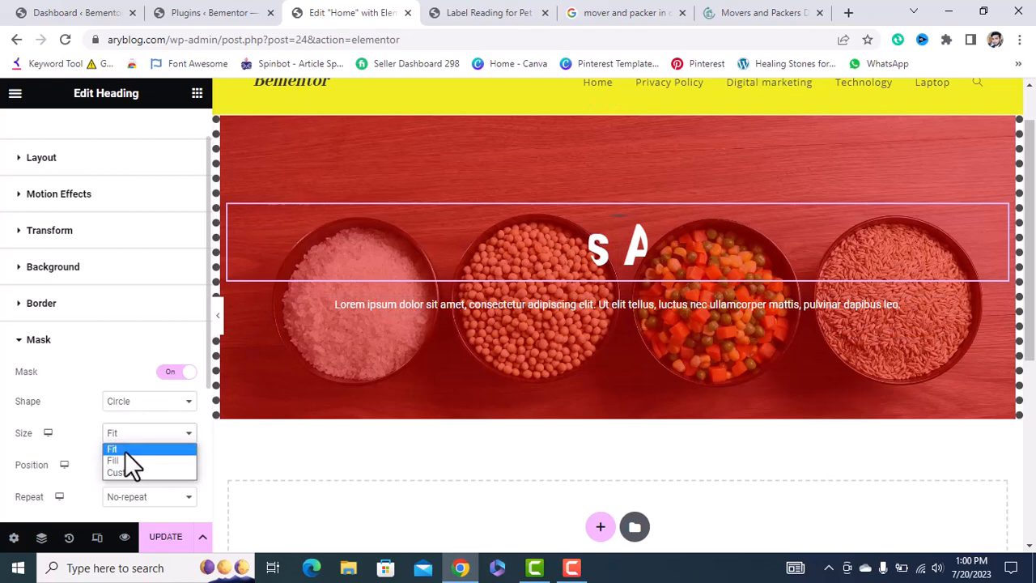
{"action": "left_click", "coordinate": [132, 463]}
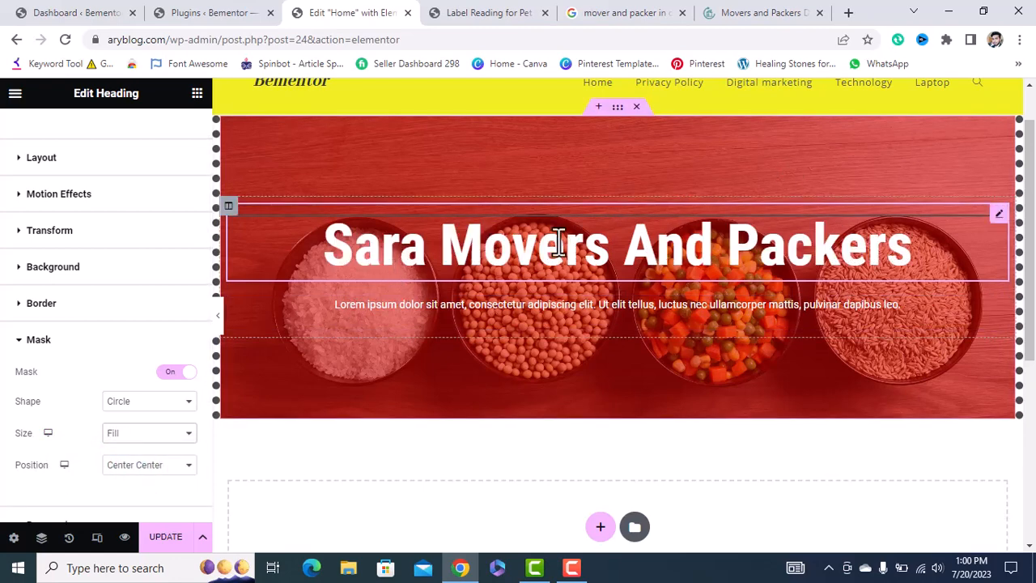
{"action": "left_click", "coordinate": [164, 399]}
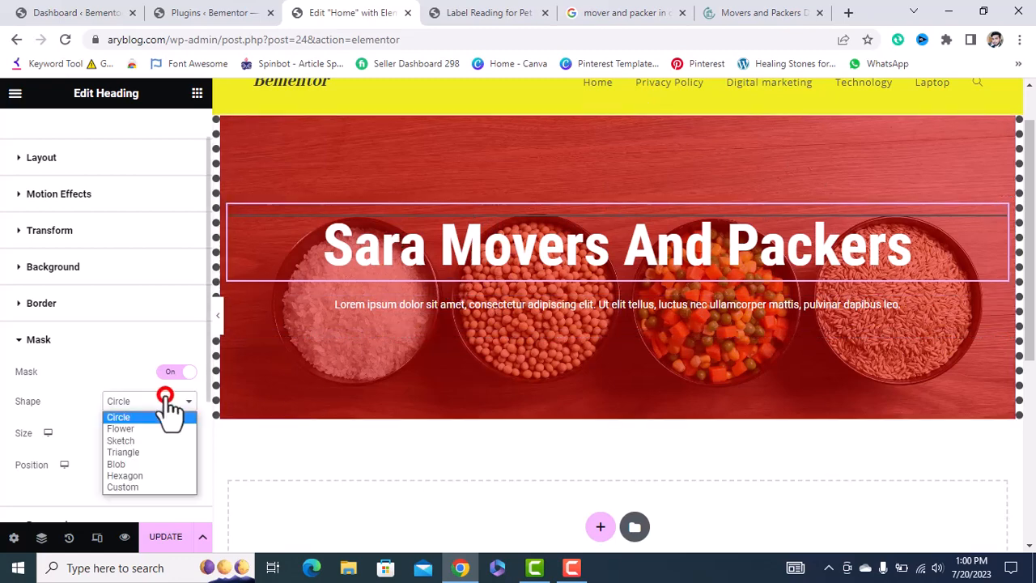
{"action": "left_click", "coordinate": [132, 451]}
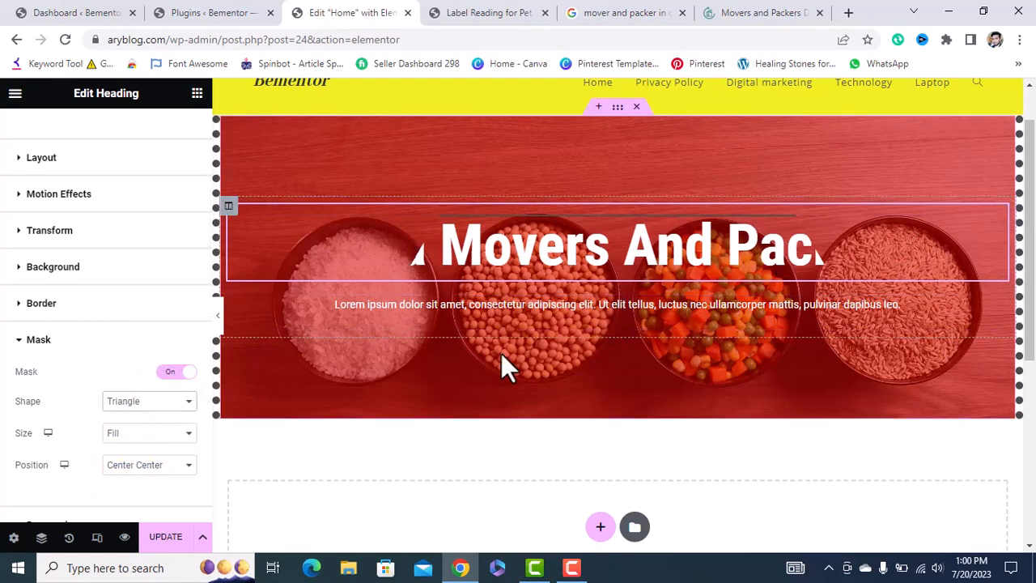
{"action": "left_click", "coordinate": [127, 403]}
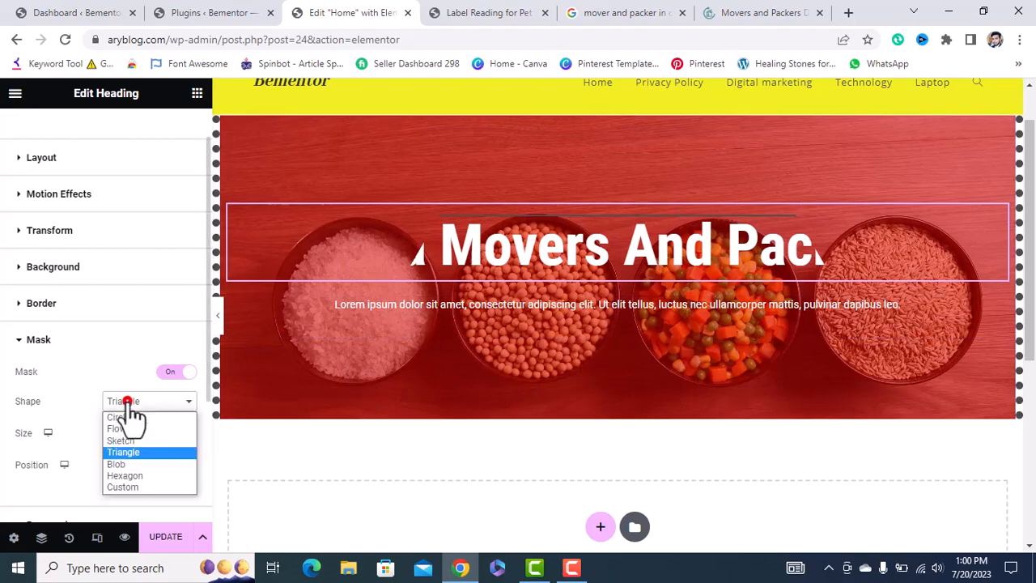
{"action": "left_click", "coordinate": [181, 374]}
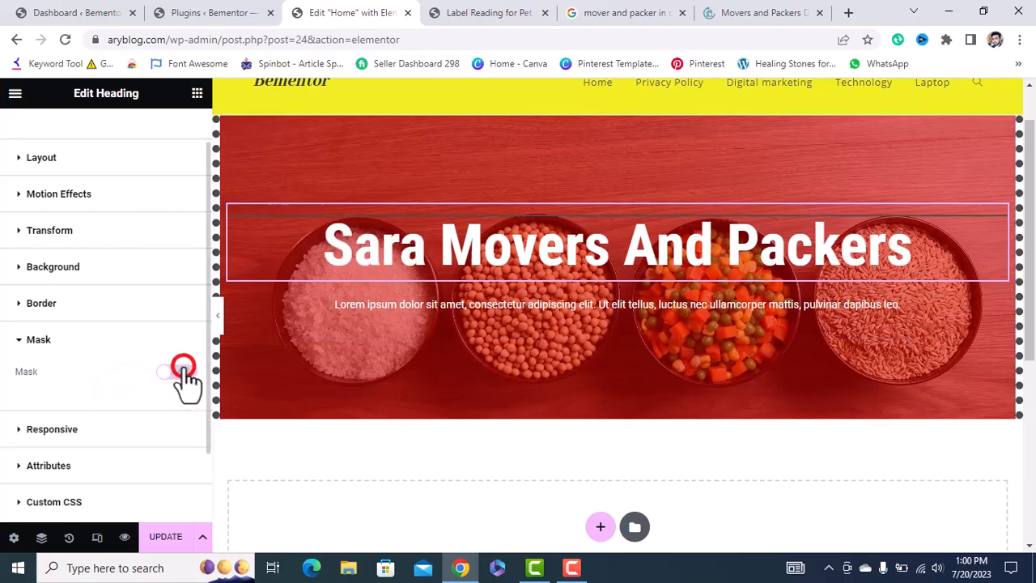
{"action": "left_click", "coordinate": [18, 429]}
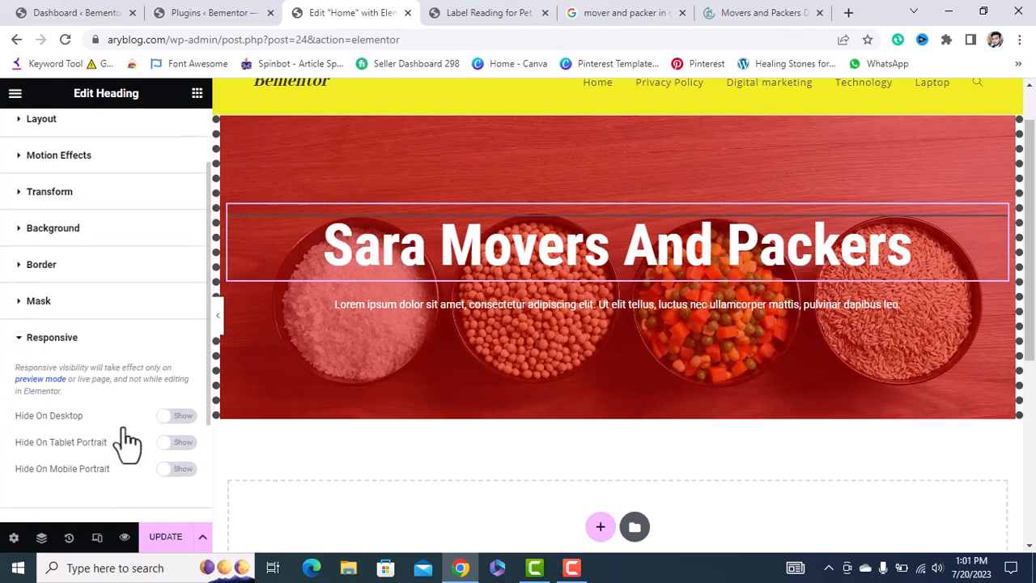
Switch the heading's Hide On Mobile Portrait toggle to Hide.
{"action": "scroll", "coordinate": [127, 444], "scroll_direction": "down", "scroll_amount": 2}
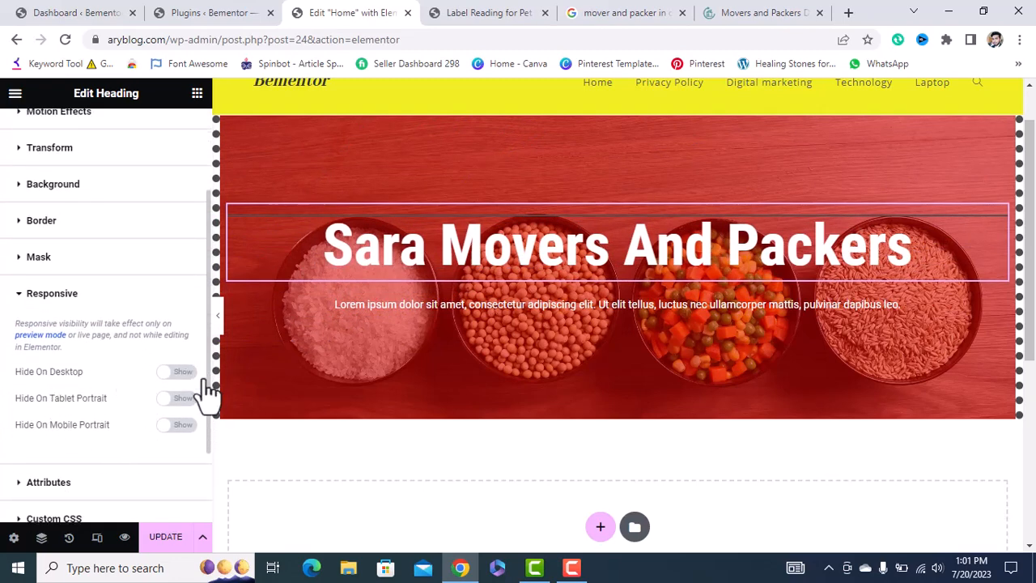
{"action": "left_click", "coordinate": [167, 425]}
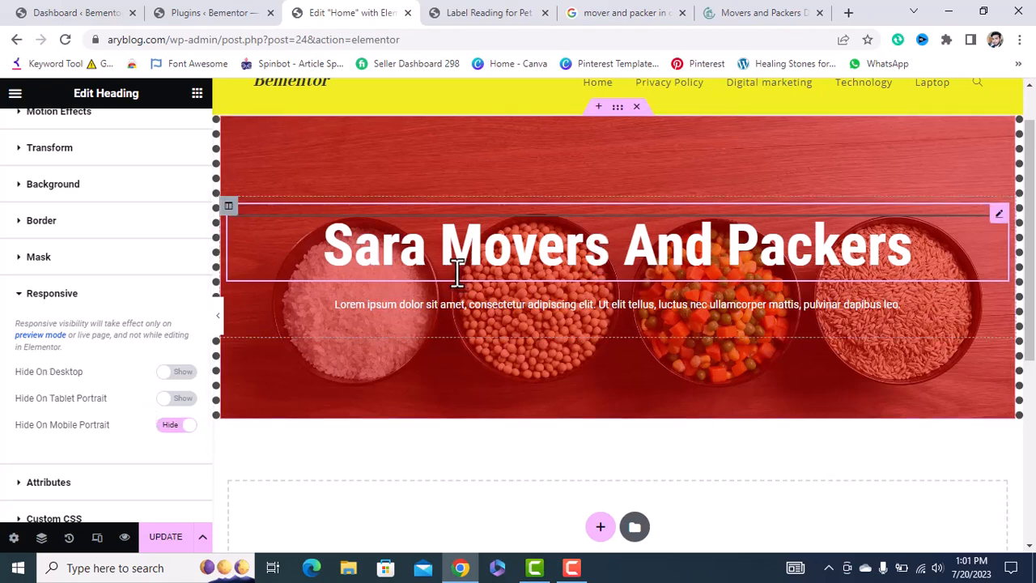
{"action": "left_click", "coordinate": [96, 539]}
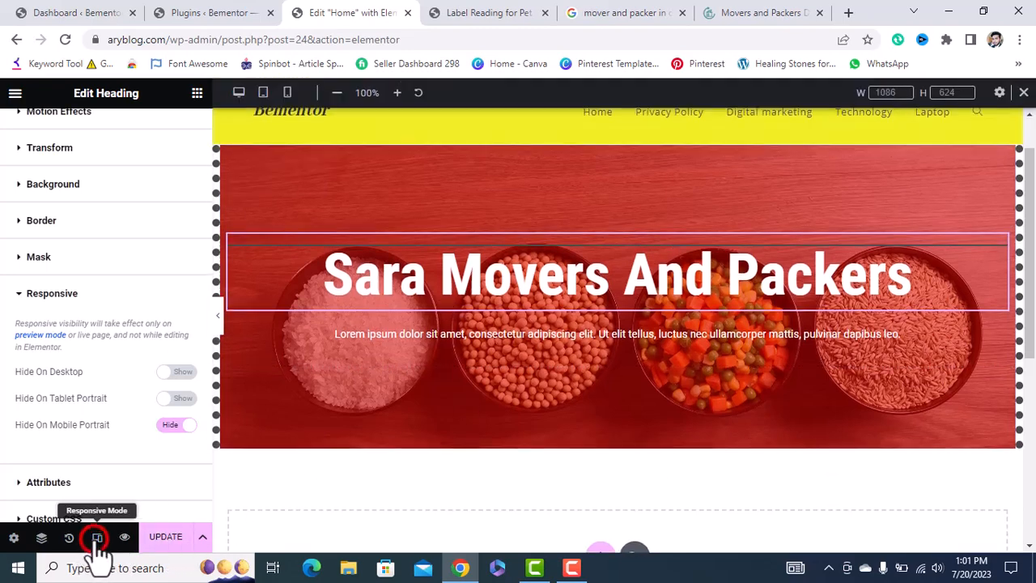
In mobile preview, turn Hide On Mobile Portrait back off, then return to desktop view.
{"action": "left_click", "coordinate": [288, 95]}
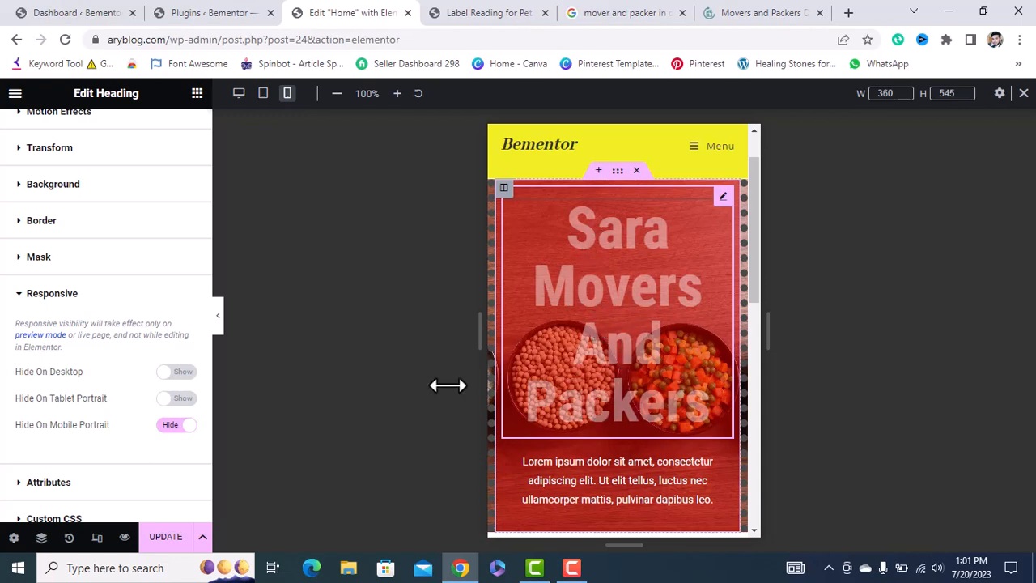
{"action": "left_click", "coordinate": [184, 426]}
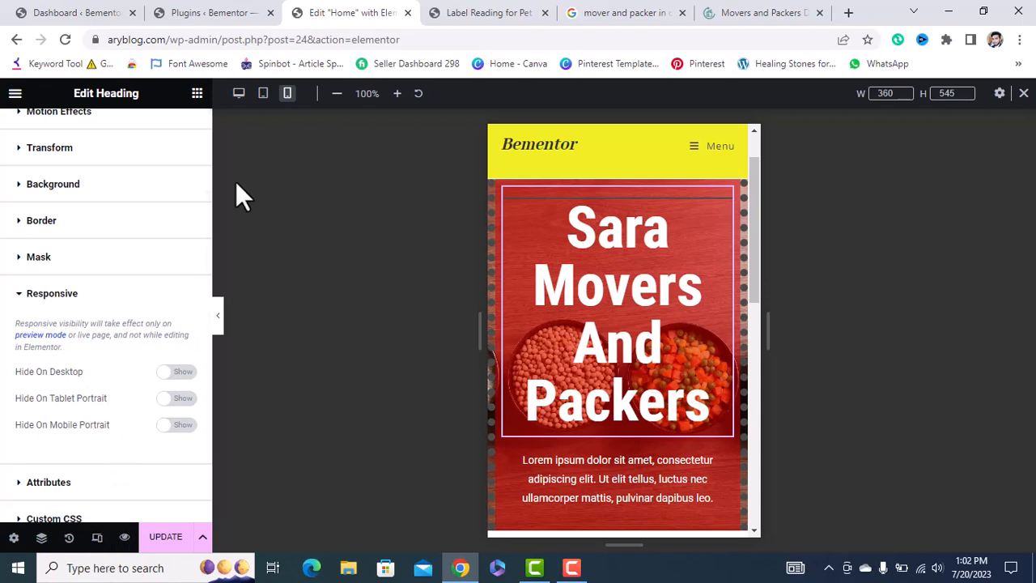
{"action": "left_click", "coordinate": [239, 93]}
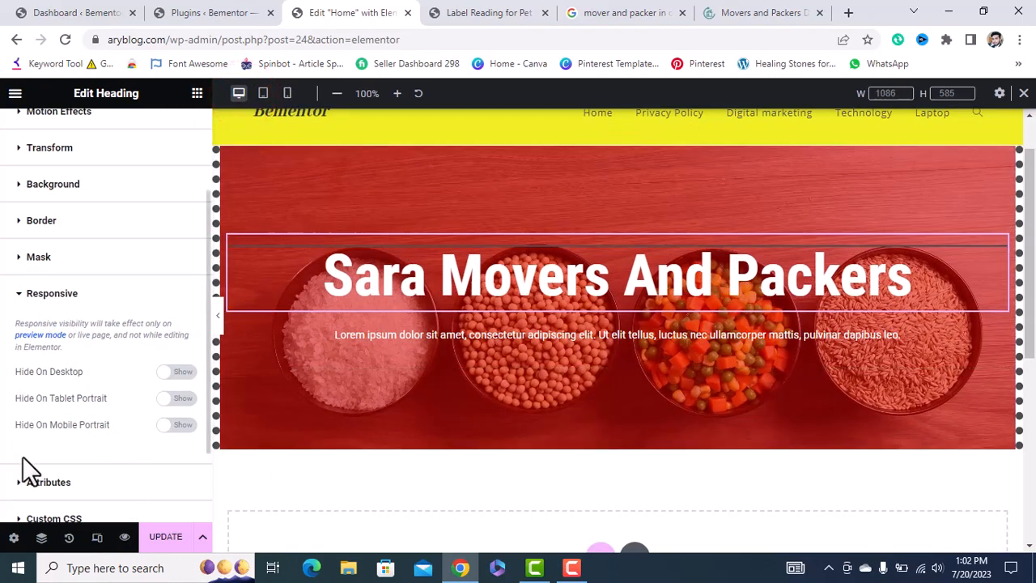
Select the lorem ipsum paragraph and open its Advanced settings.
{"action": "scroll", "coordinate": [64, 353], "scroll_direction": "up", "scroll_amount": 3}
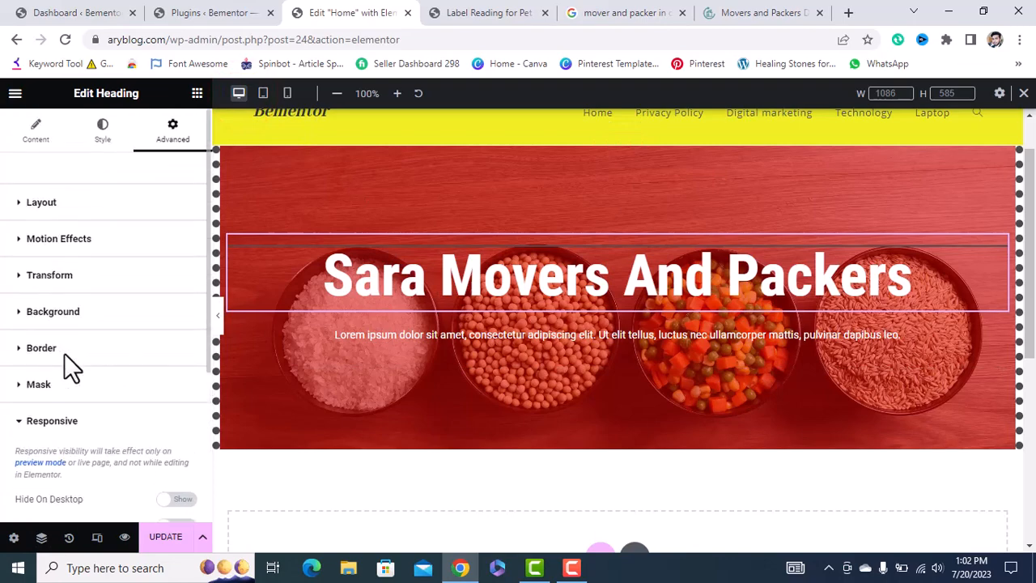
{"action": "left_click", "coordinate": [36, 131]}
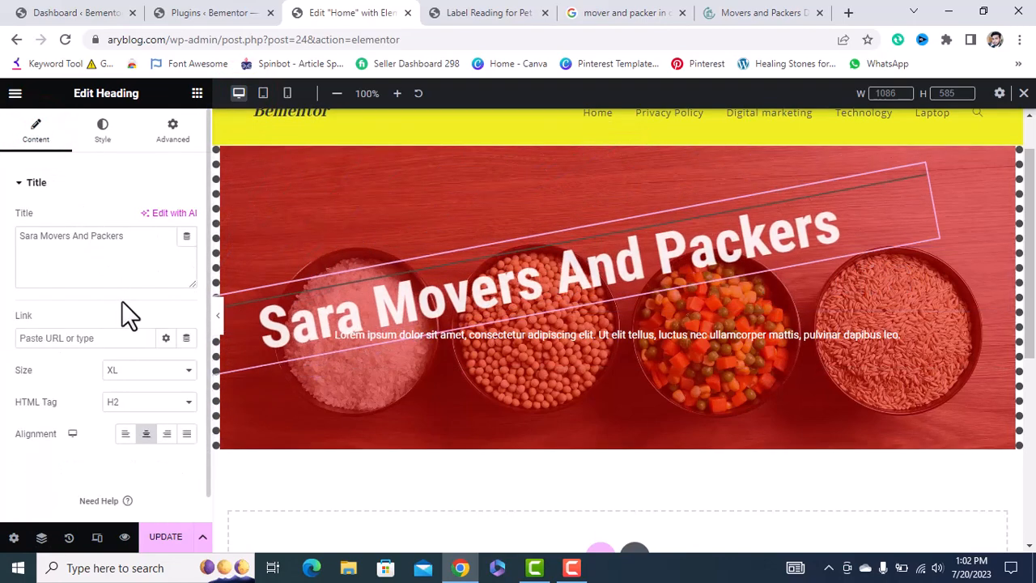
{"action": "left_click", "coordinate": [369, 332]}
{"action": "left_click", "coordinate": [173, 130]}
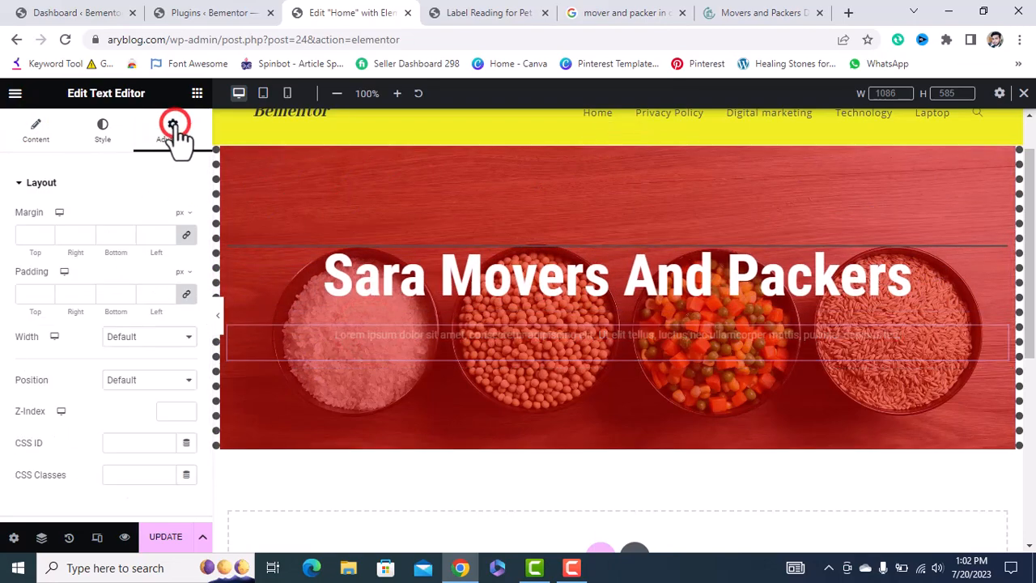
Look over the lorem ipsum paragraph's Advanced settings, then show the Elements widget panel.
{"action": "scroll", "coordinate": [96, 356], "scroll_direction": "down", "scroll_amount": 2}
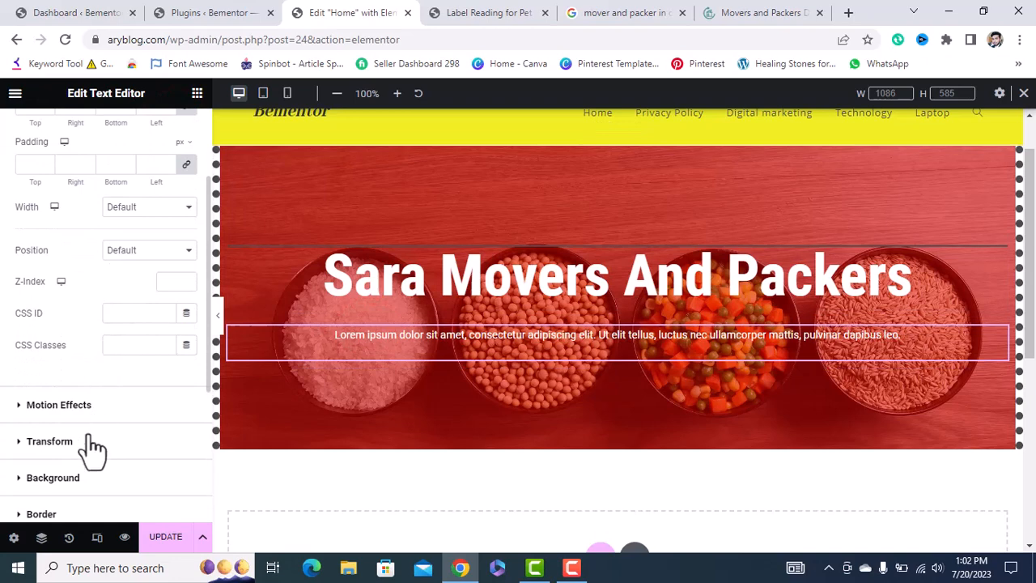
{"action": "scroll", "coordinate": [92, 449], "scroll_direction": "down", "scroll_amount": 2}
{"action": "scroll", "coordinate": [91, 449], "scroll_direction": "up", "scroll_amount": 4}
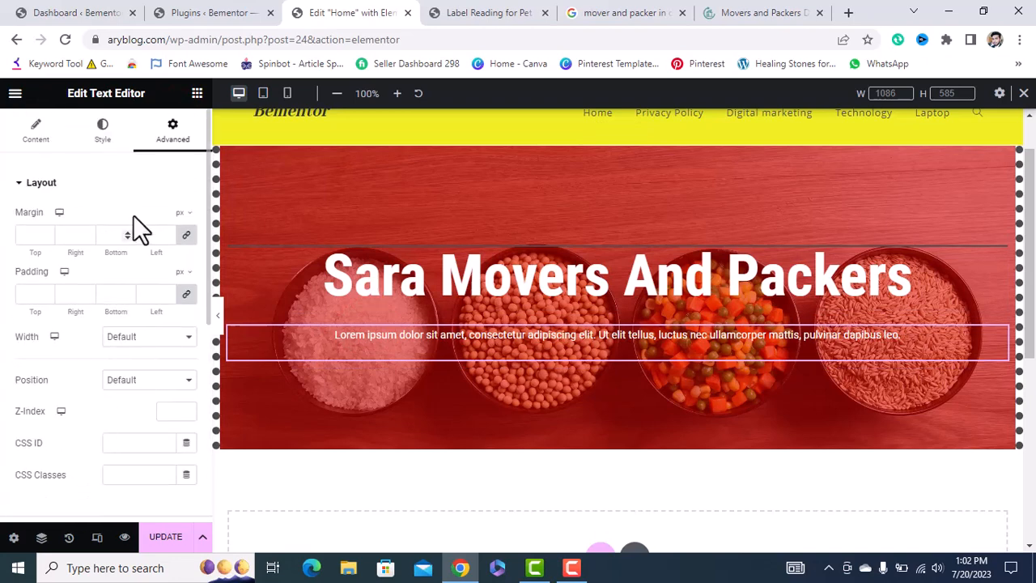
{"action": "left_click", "coordinate": [197, 95]}
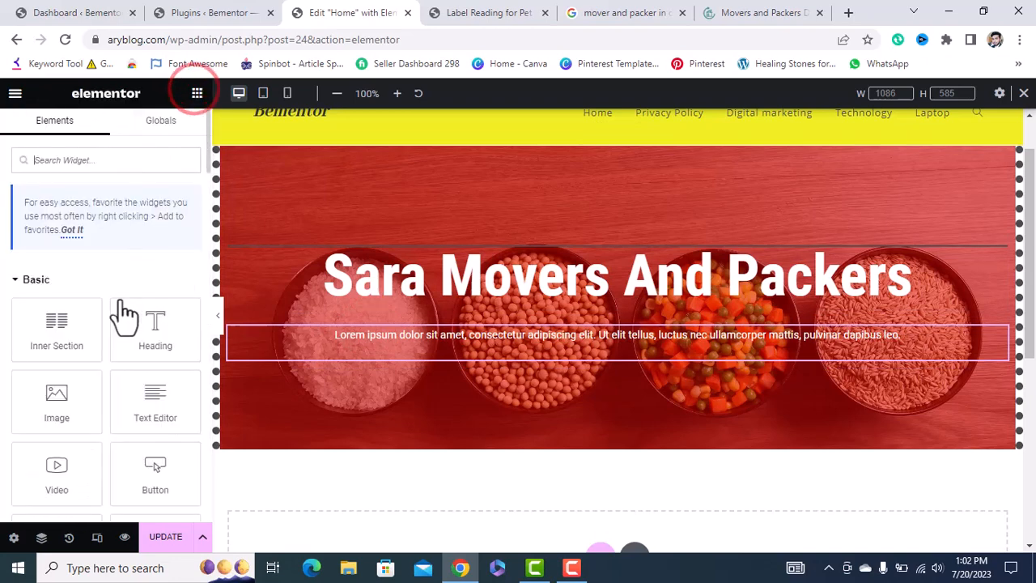
{"action": "scroll", "coordinate": [104, 271], "scroll_direction": "down", "scroll_amount": 5}
{"action": "scroll", "coordinate": [102, 380], "scroll_direction": "down", "scroll_amount": 10}
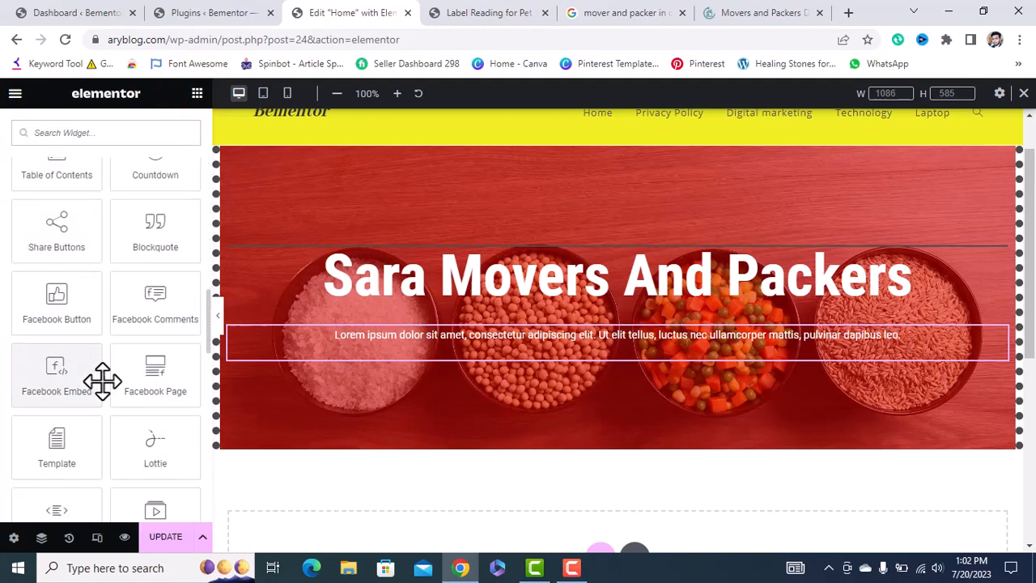
{"action": "scroll", "coordinate": [102, 380], "scroll_direction": "up", "scroll_amount": 12}
{"action": "left_click", "coordinate": [416, 332]}
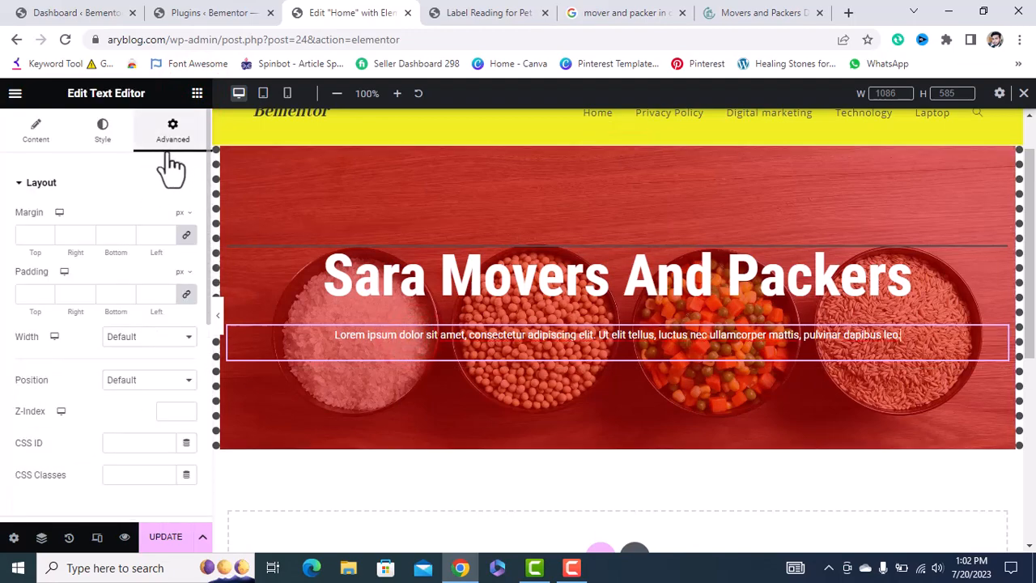
{"action": "scroll", "coordinate": [116, 328], "scroll_direction": "down", "scroll_amount": 5}
{"action": "scroll", "coordinate": [118, 329], "scroll_direction": "down", "scroll_amount": 1}
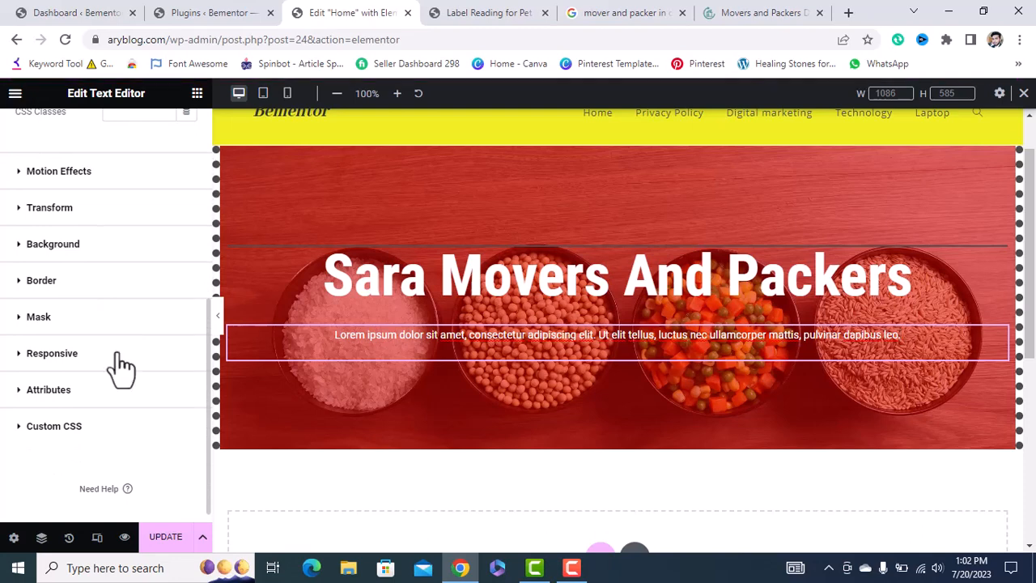
{"action": "scroll", "coordinate": [109, 254], "scroll_direction": "up", "scroll_amount": 3}
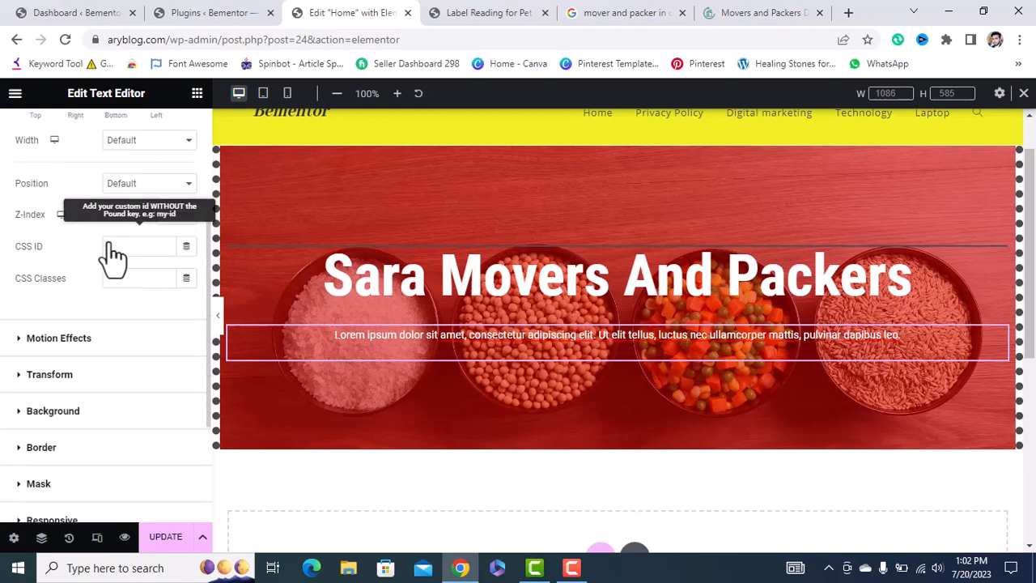
{"action": "left_click", "coordinate": [197, 93]}
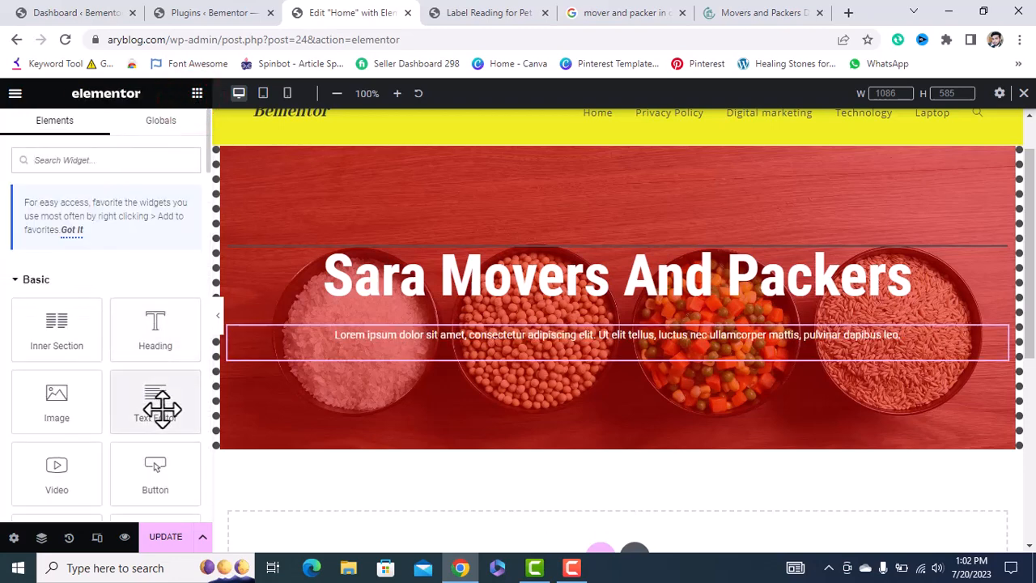
{"action": "scroll", "coordinate": [599, 420], "scroll_direction": "down", "scroll_amount": 2}
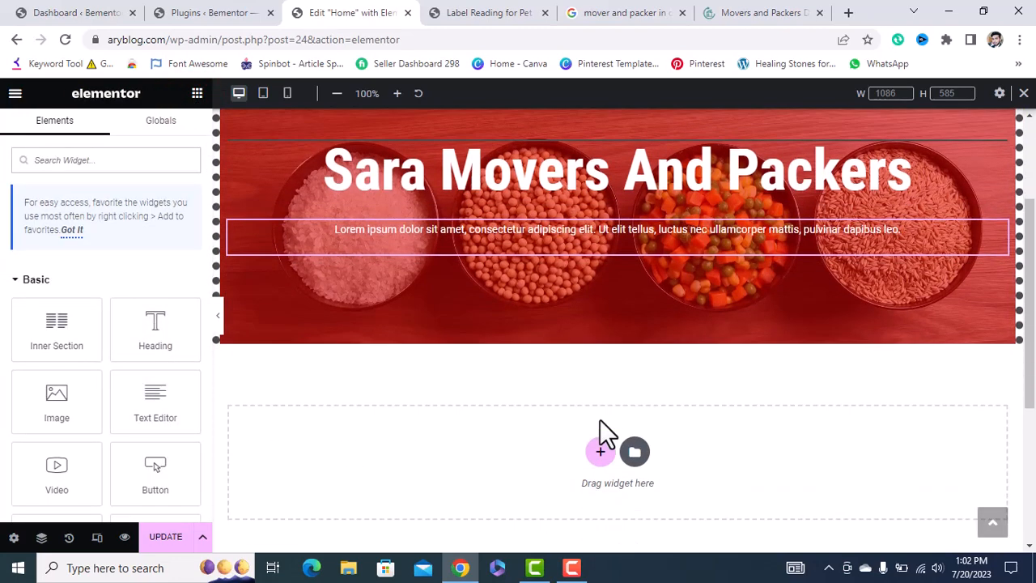
Add a single-column section below the hero and drop a two-column Inner Section into it.
{"action": "left_click", "coordinate": [597, 451]}
{"action": "left_click", "coordinate": [425, 489]}
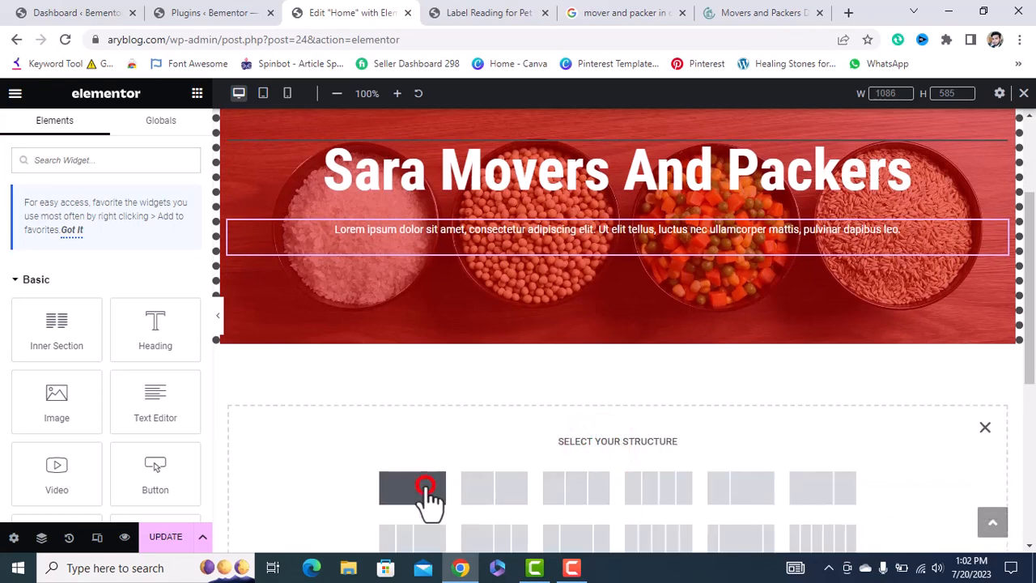
{"action": "left_click", "coordinate": [197, 93]}
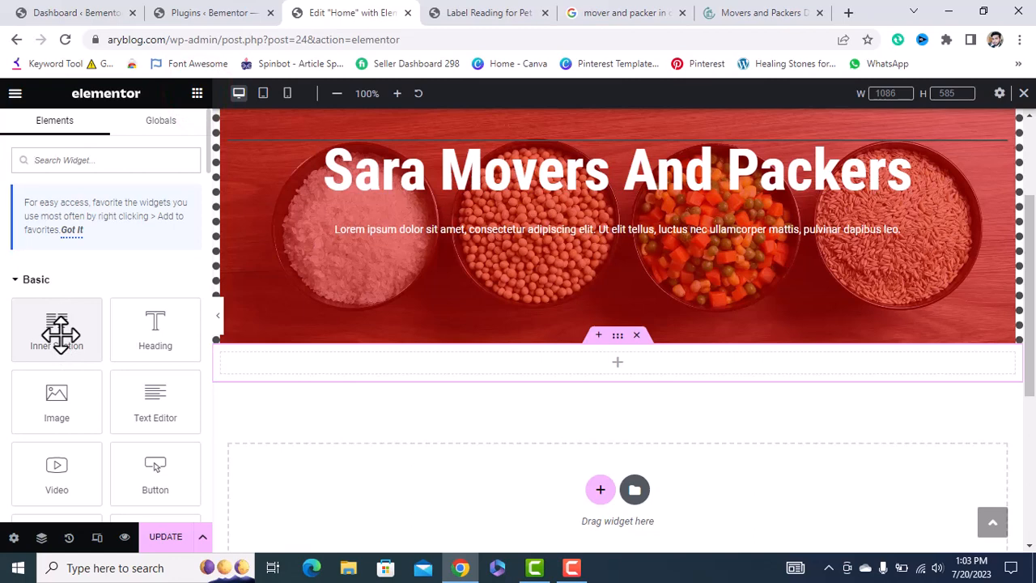
{"action": "left_click_drag", "start_coordinate": [61, 332], "coordinate": [609, 361]}
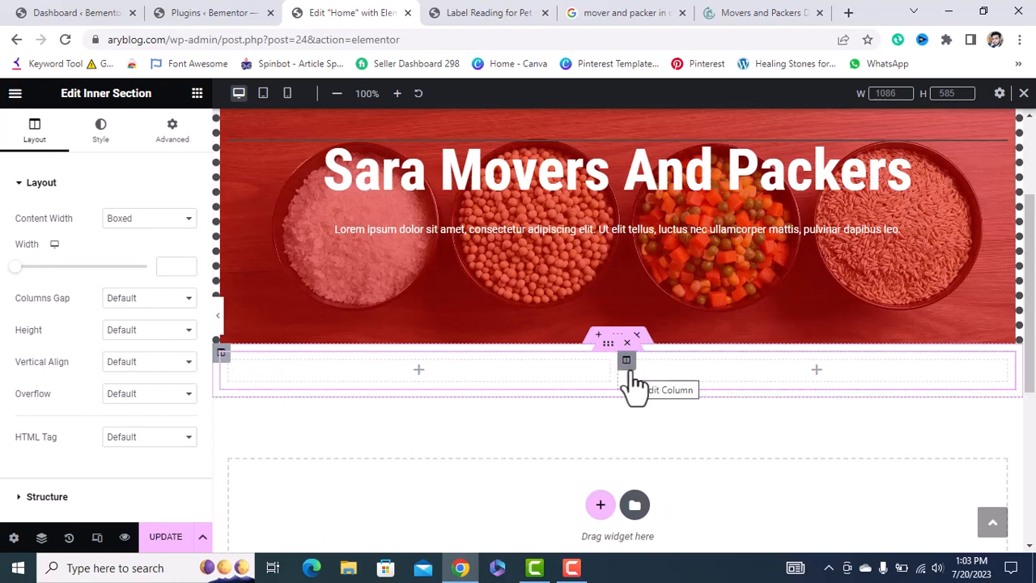
Try a near-black Classic background on the left column, then clear it again.
{"action": "left_click", "coordinate": [228, 362]}
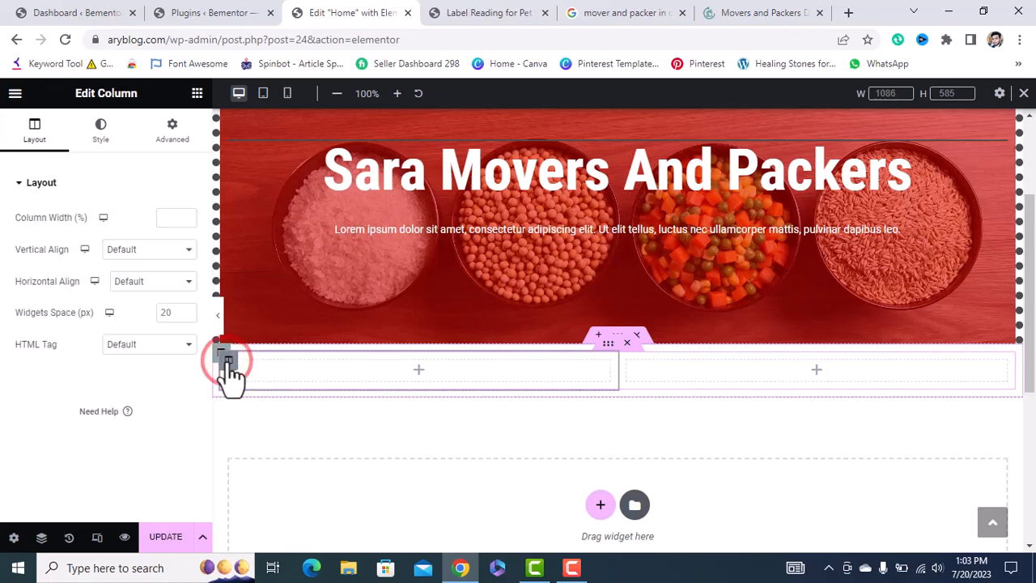
{"action": "left_click", "coordinate": [99, 137]}
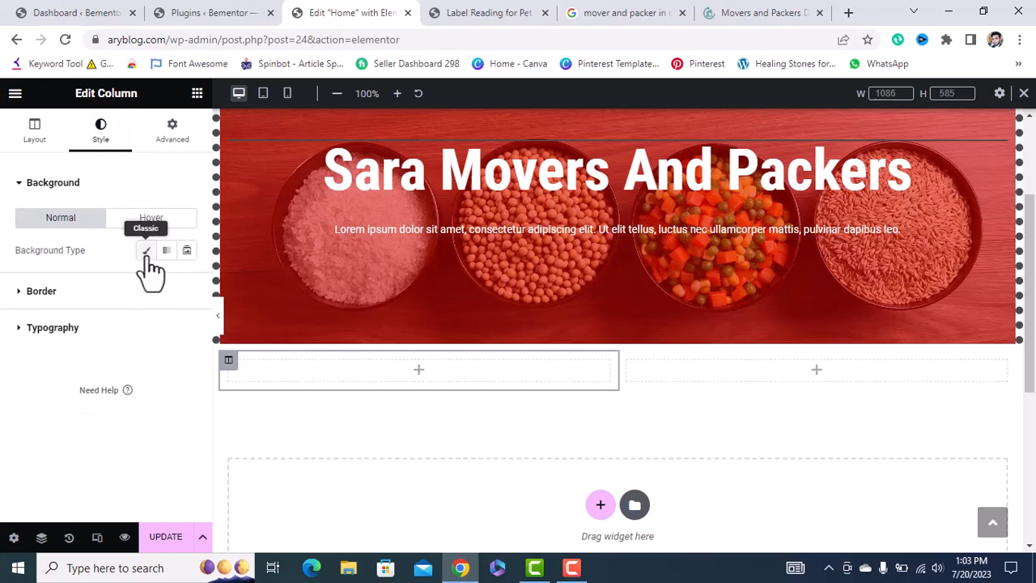
{"action": "left_click", "coordinate": [145, 253]}
{"action": "left_click", "coordinate": [187, 281]}
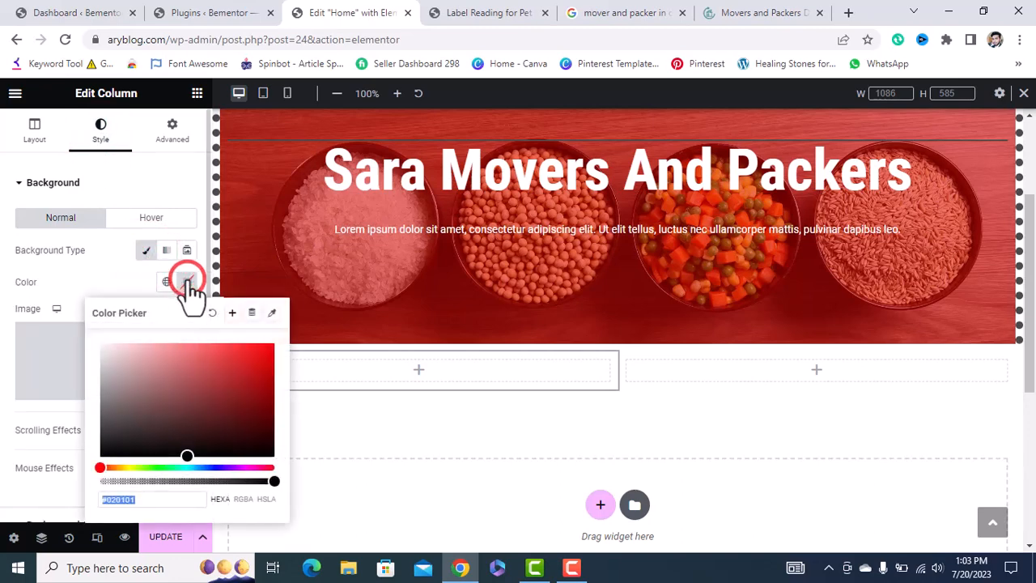
{"action": "left_click_drag", "start_coordinate": [187, 451], "coordinate": [104, 448]}
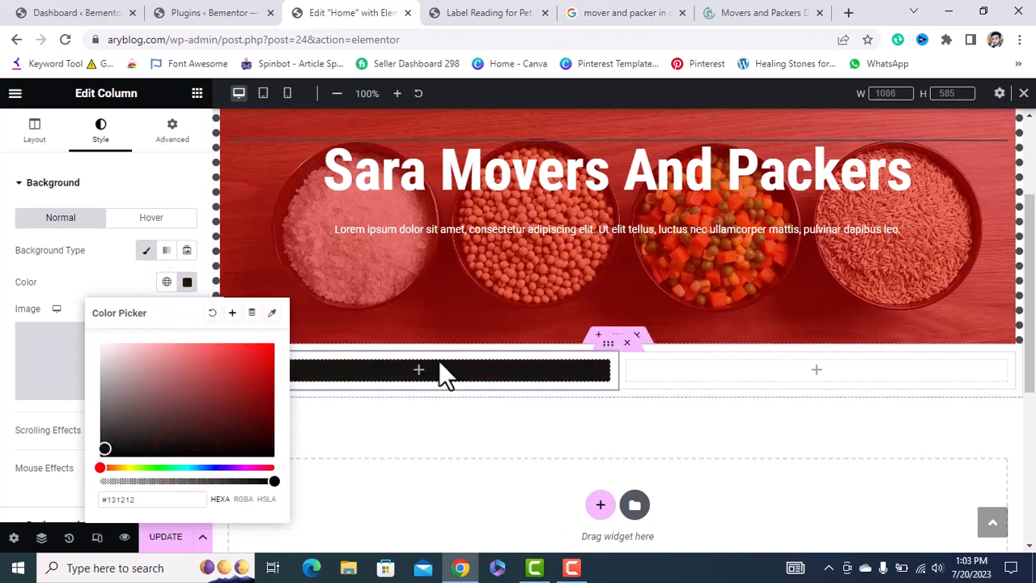
{"action": "left_click", "coordinate": [418, 370]}
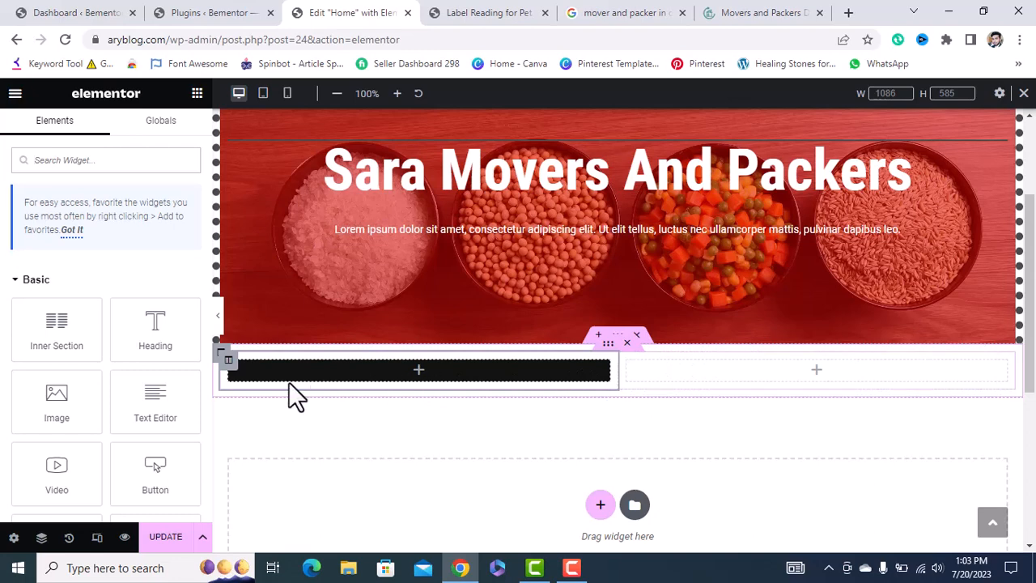
{"action": "left_click", "coordinate": [228, 363]}
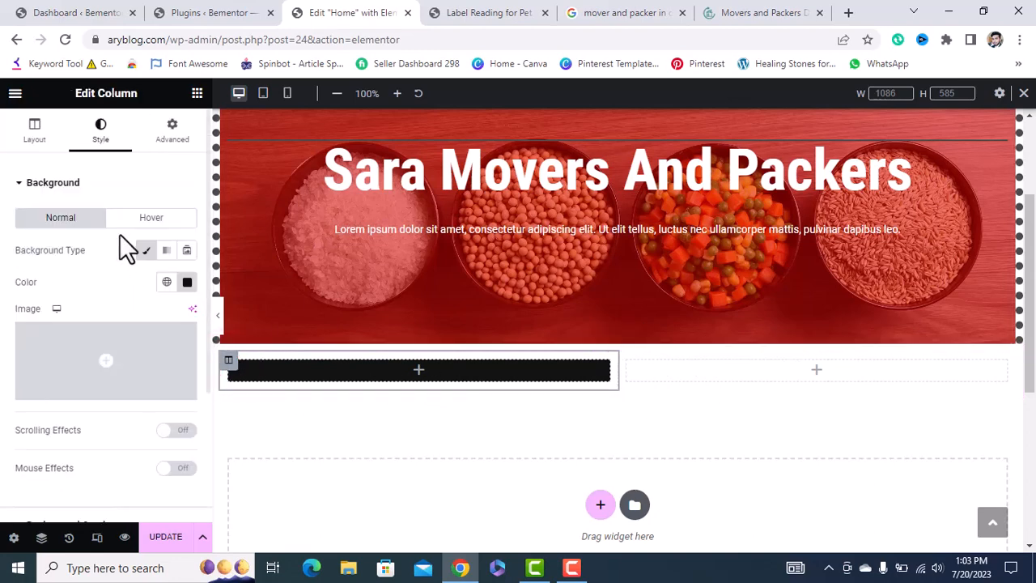
{"action": "left_click", "coordinate": [187, 283]}
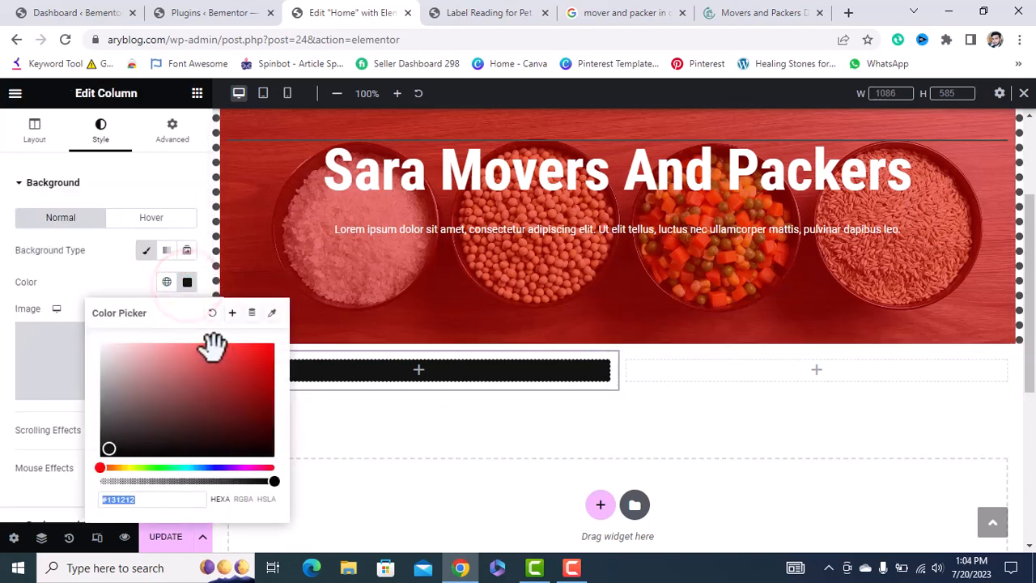
{"action": "left_click", "coordinate": [570, 568]}
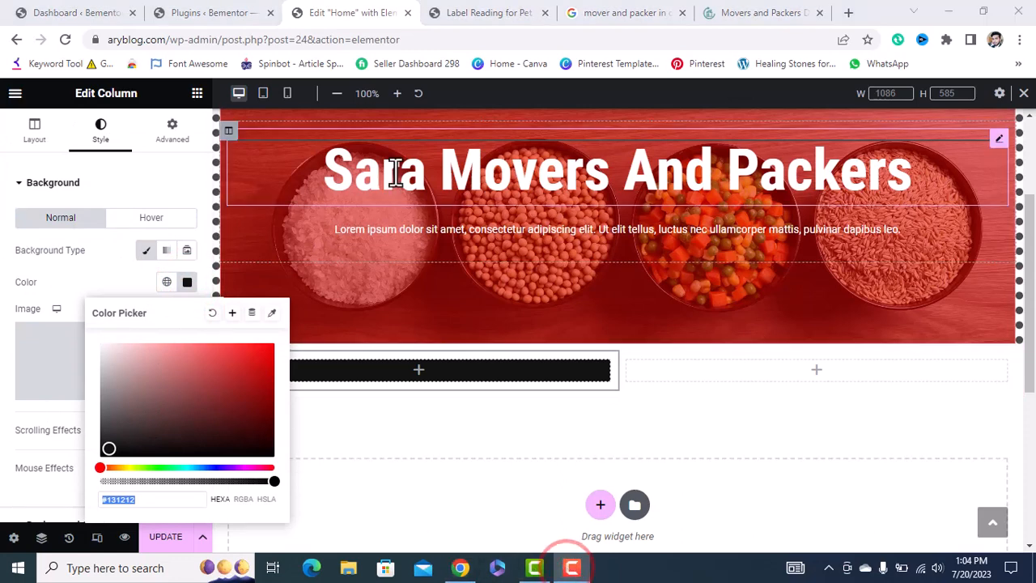
{"action": "left_click", "coordinate": [348, 60]}
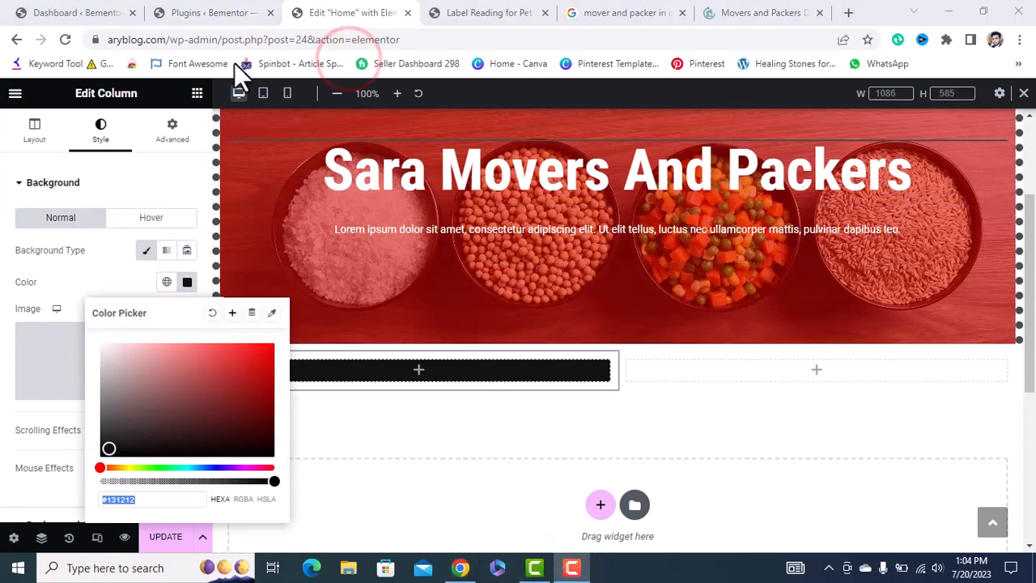
{"action": "left_click", "coordinate": [212, 314]}
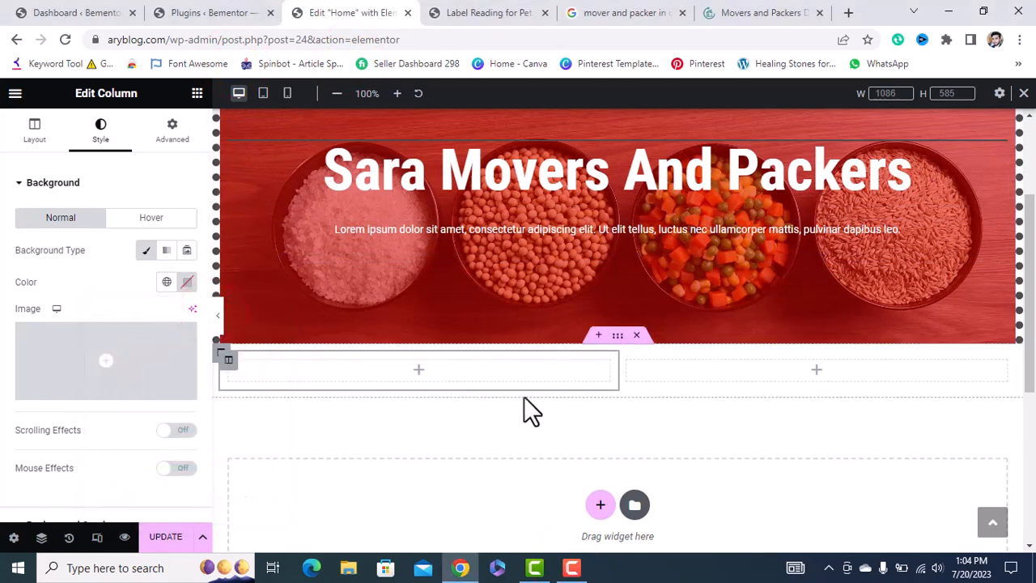
{"action": "left_click", "coordinate": [197, 93]}
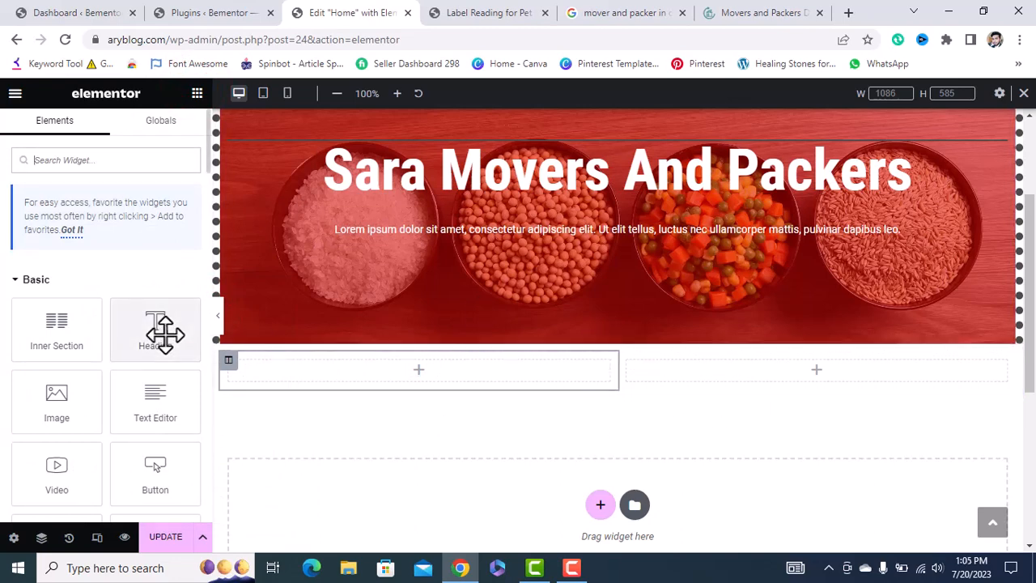
Drop trial Heading and Text Editor widgets into the left and right columns under the banner.
{"action": "left_click_drag", "start_coordinate": [165, 332], "coordinate": [429, 365]}
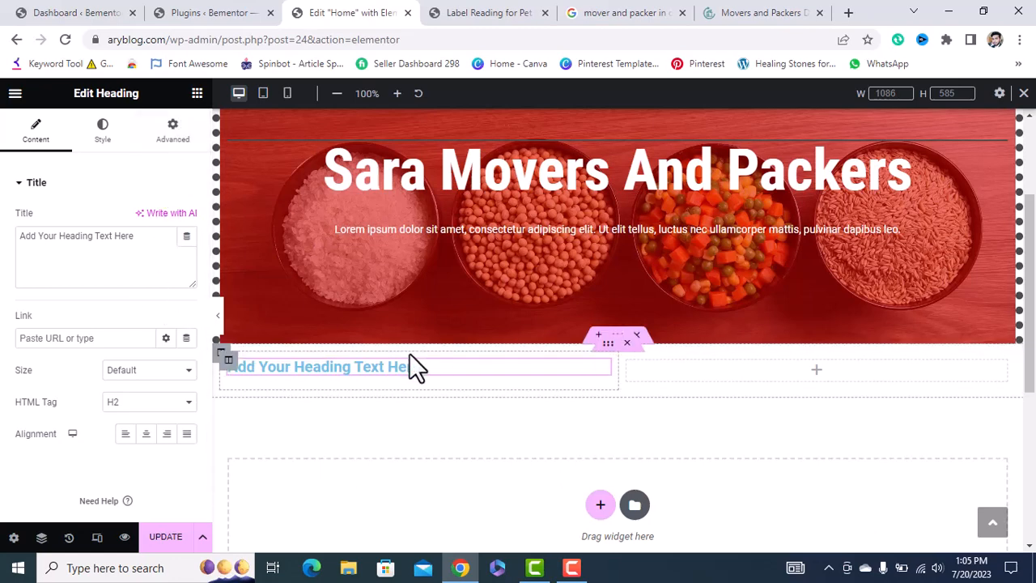
{"action": "left_click", "coordinate": [197, 93]}
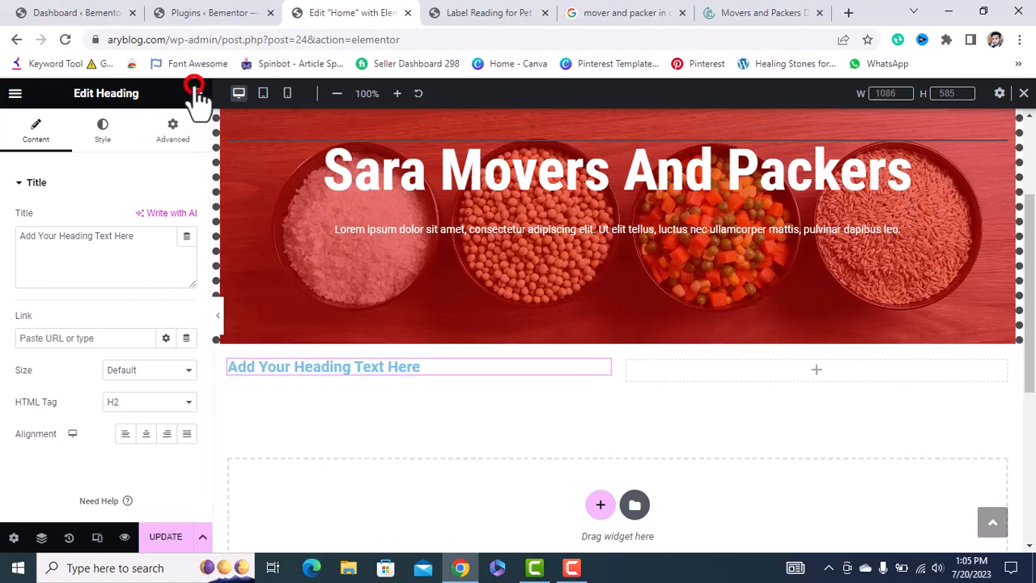
{"action": "left_click_drag", "start_coordinate": [135, 393], "coordinate": [363, 389]}
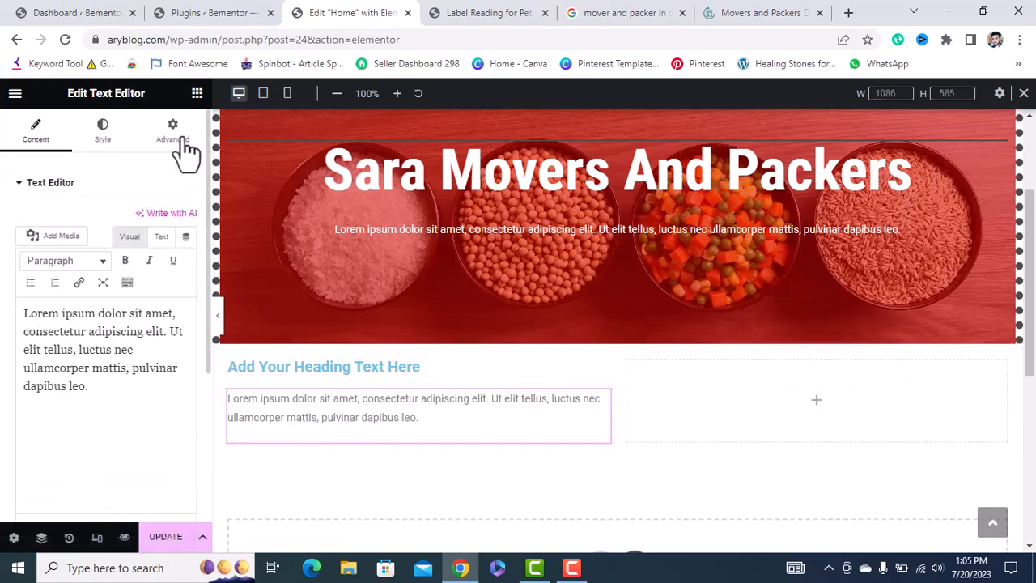
{"action": "left_click", "coordinate": [197, 93]}
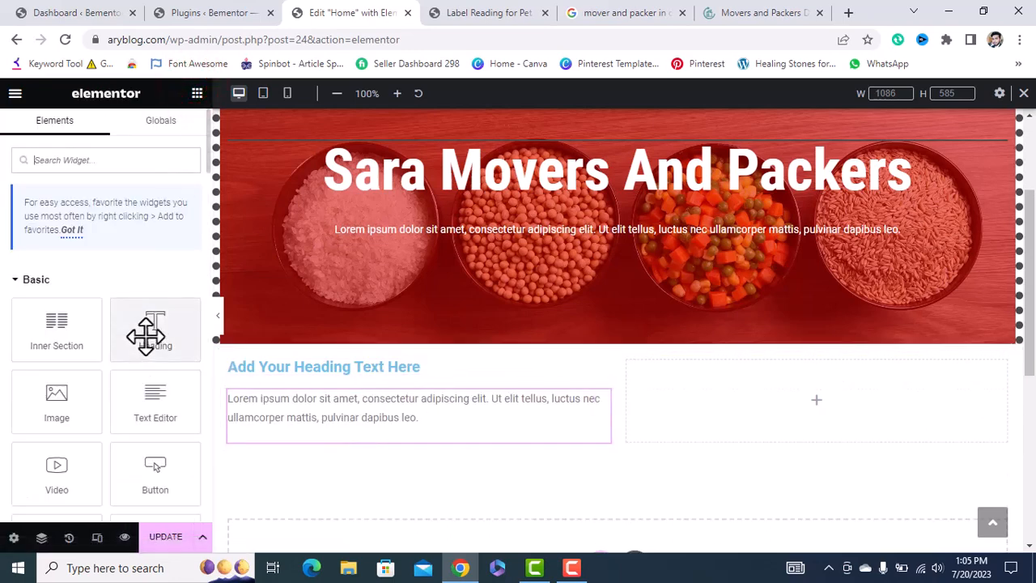
{"action": "left_click_drag", "start_coordinate": [145, 335], "coordinate": [777, 402]}
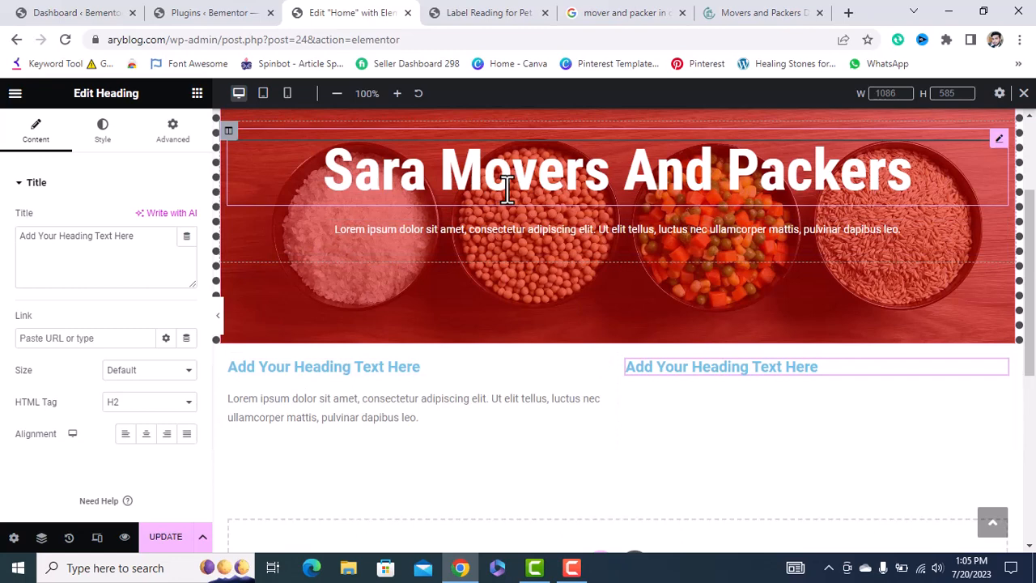
{"action": "left_click", "coordinate": [197, 93]}
{"action": "mouse_move", "coordinate": [145, 320]}
{"action": "left_mouse_down"}
{"action": "mouse_move", "coordinate": [358, 198]}
{"action": "mouse_move", "coordinate": [775, 191]}
{"action": "mouse_move", "coordinate": [901, 173]}
{"action": "mouse_move", "coordinate": [203, 282]}
{"action": "mouse_move", "coordinate": [147, 317]}
{"action": "left_mouse_up"}
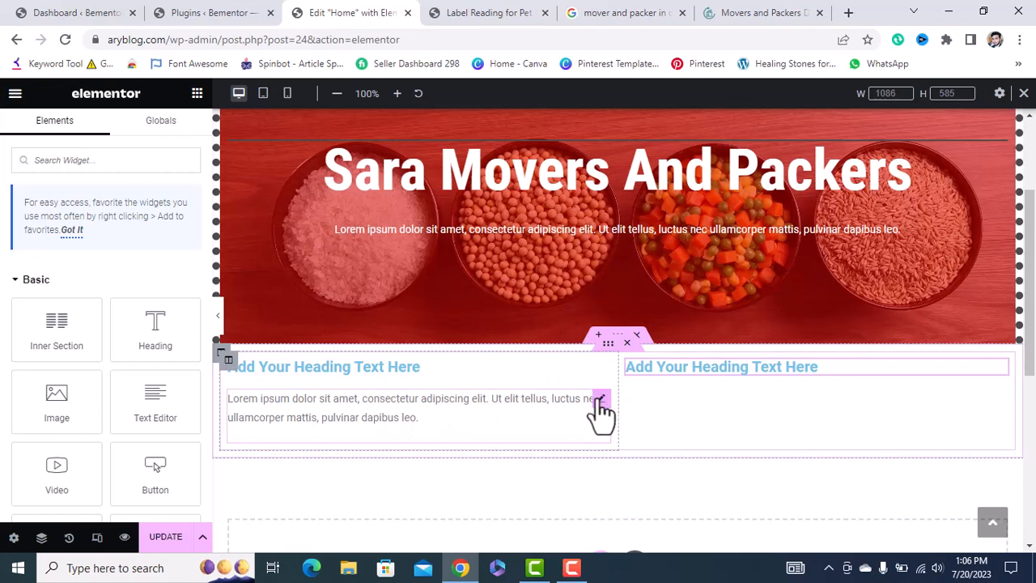
Delete the lorem ipsum text block and both trial headings until the columns are empty.
{"action": "right_click", "coordinate": [600, 411]}
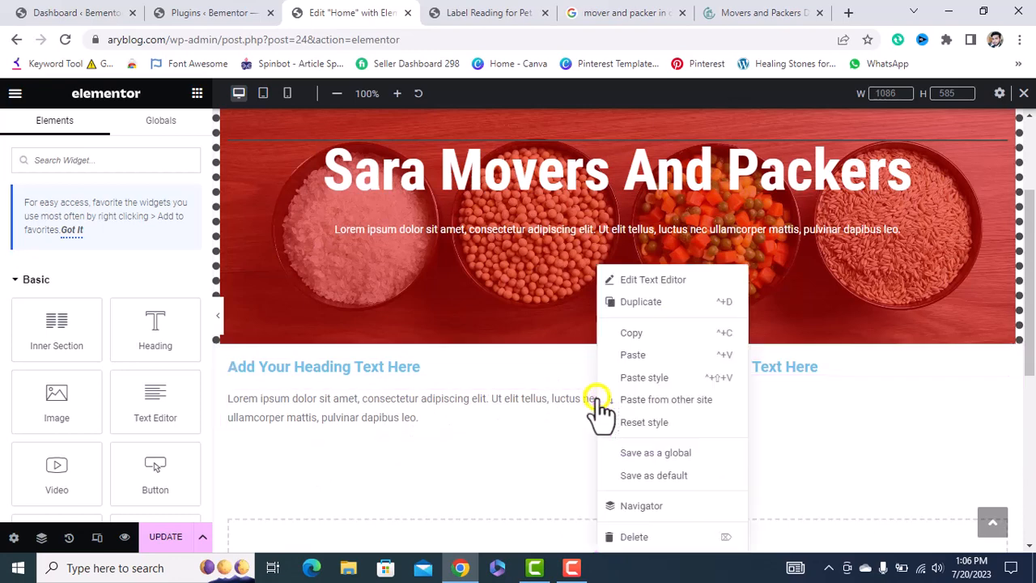
{"action": "left_click", "coordinate": [636, 537]}
{"action": "double_click", "coordinate": [521, 365]}
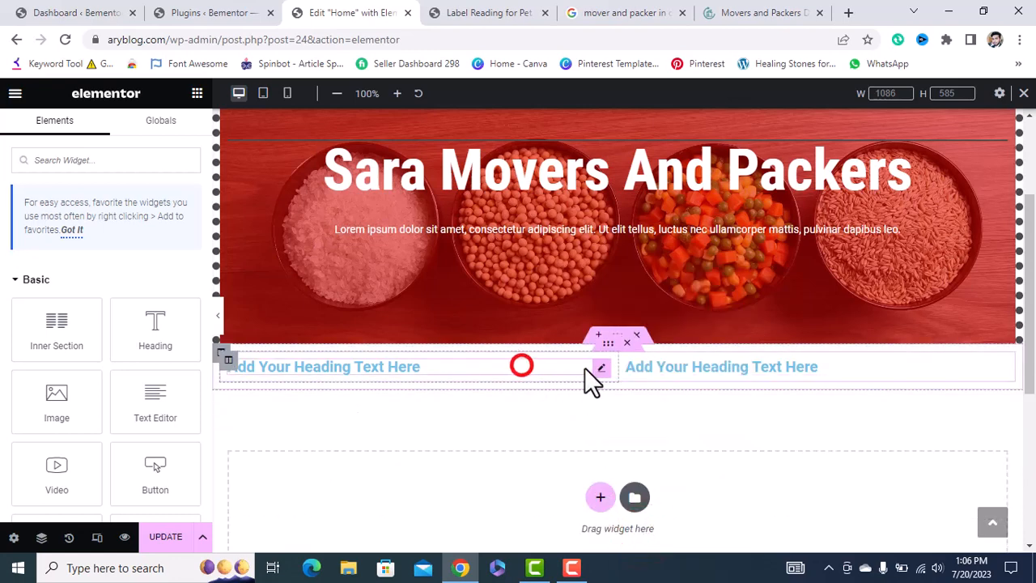
{"action": "left_click", "coordinate": [599, 369]}
{"action": "right_click", "coordinate": [599, 370]}
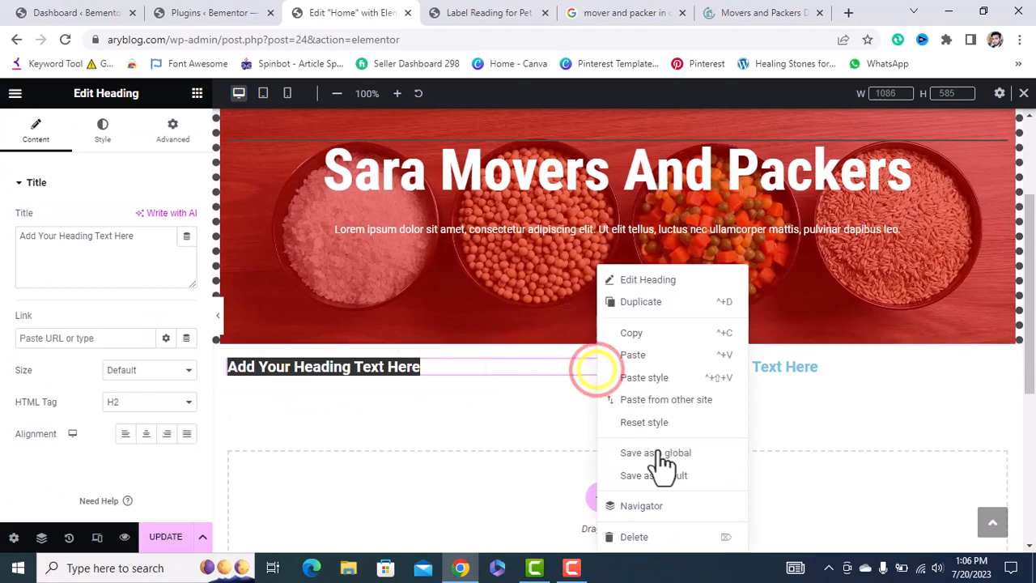
{"action": "left_click", "coordinate": [639, 536]}
{"action": "left_click", "coordinate": [742, 365]}
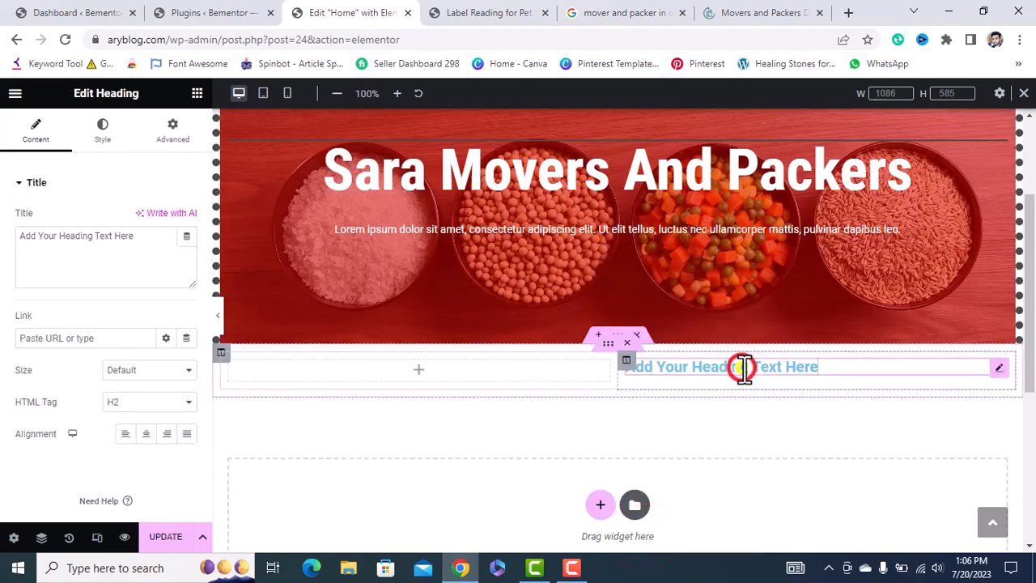
{"action": "right_click", "coordinate": [740, 366]}
{"action": "left_click", "coordinate": [781, 538]}
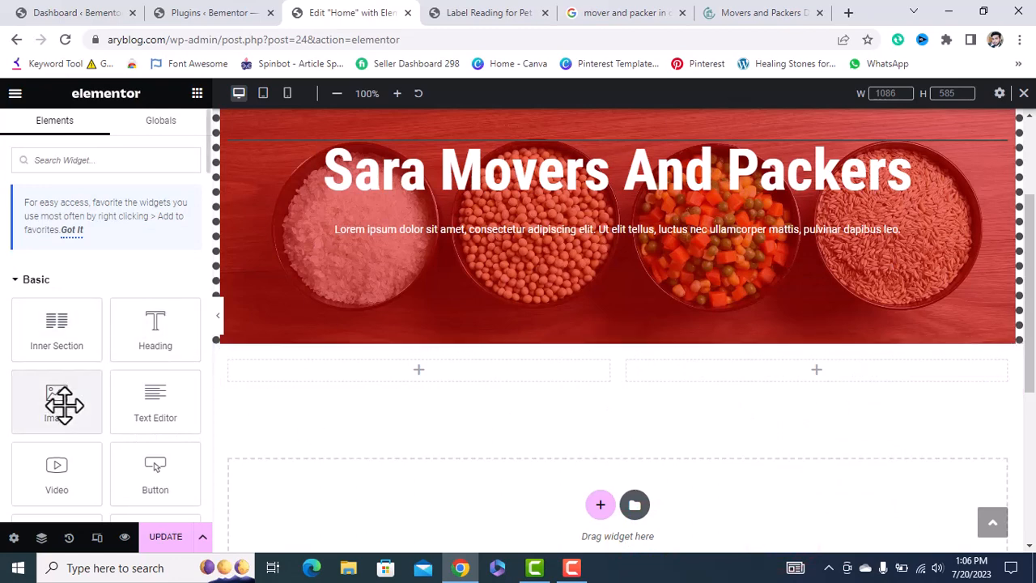
Insert kitchen-2871400_1920.jpg from the Media Library into the left column at Large size.
{"action": "left_click_drag", "start_coordinate": [65, 392], "coordinate": [397, 378]}
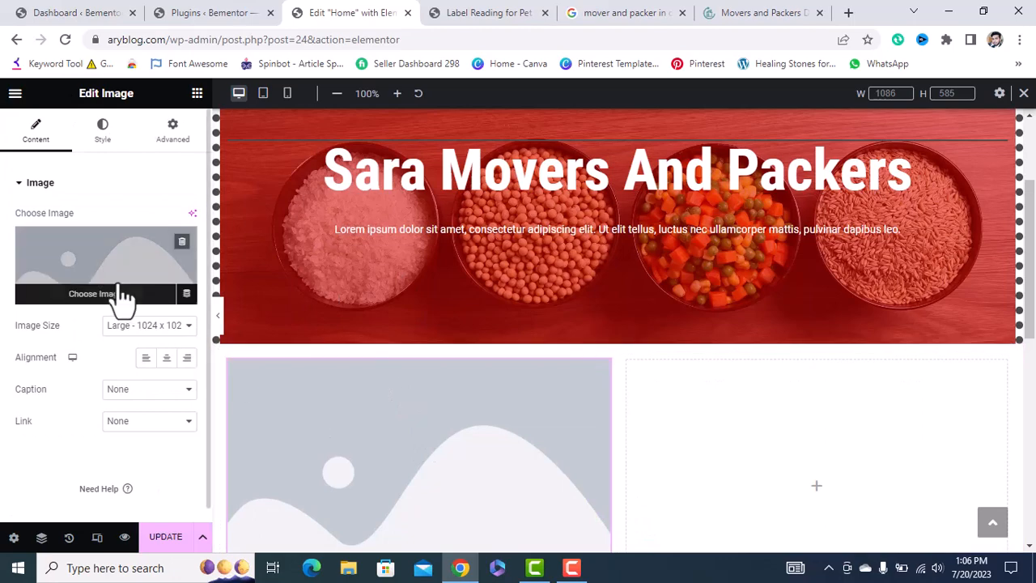
{"action": "left_click", "coordinate": [118, 288]}
{"action": "scroll", "coordinate": [430, 401], "scroll_direction": "down", "scroll_amount": 10}
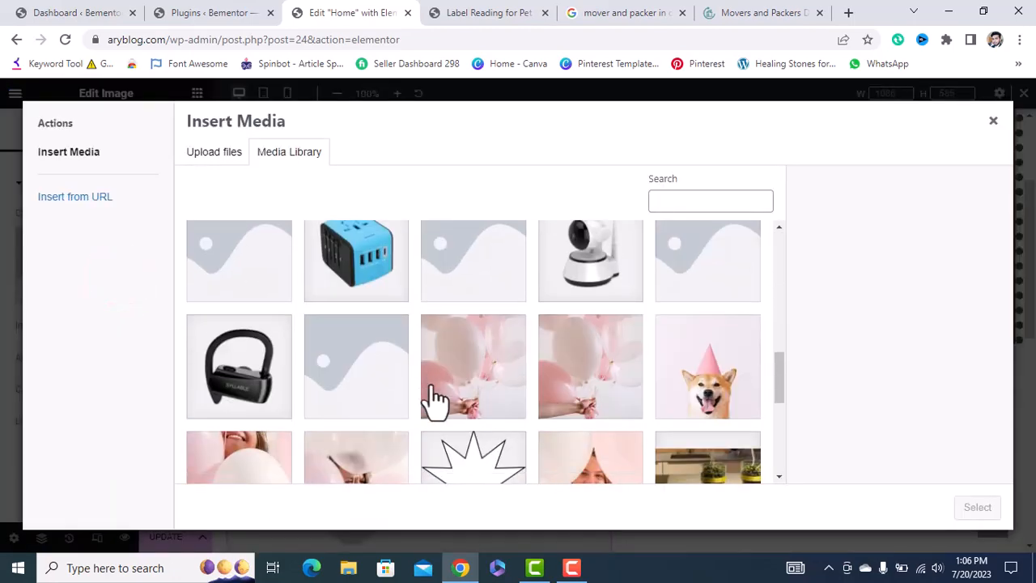
{"action": "scroll", "coordinate": [435, 400], "scroll_direction": "up", "scroll_amount": 1}
{"action": "left_click", "coordinate": [620, 382]}
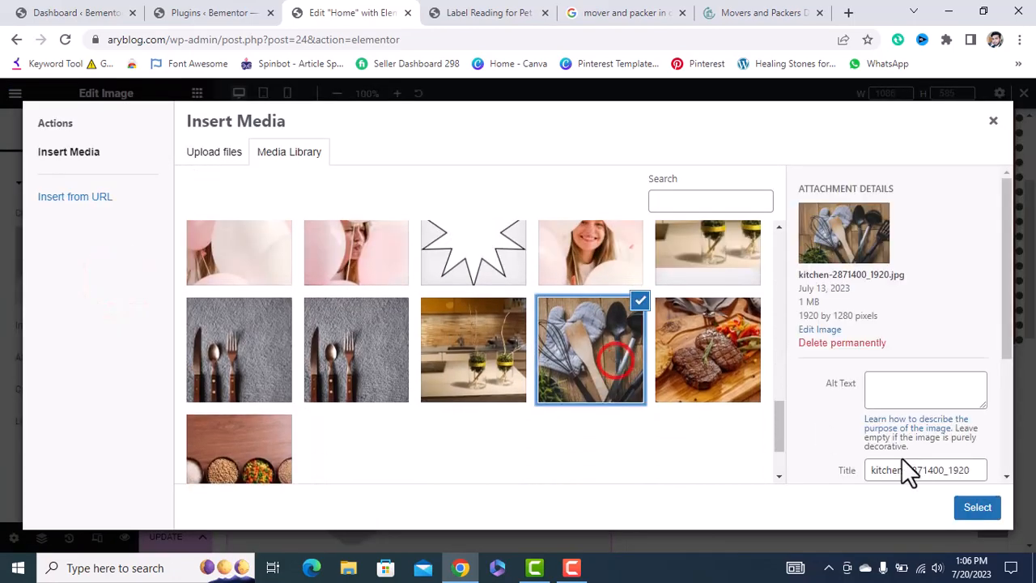
{"action": "left_click", "coordinate": [977, 510]}
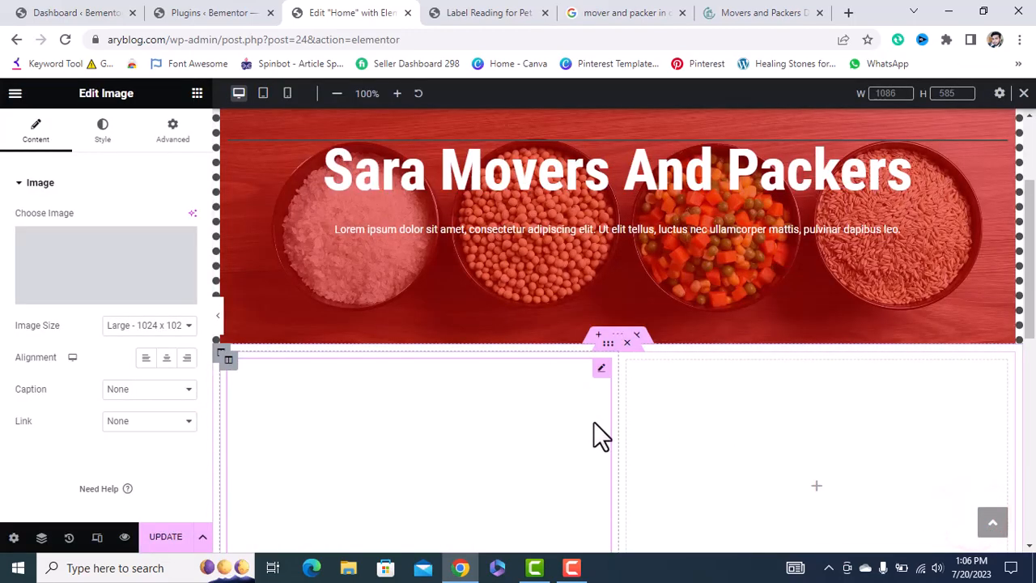
{"action": "scroll", "coordinate": [593, 420], "scroll_direction": "down", "scroll_amount": 1}
{"action": "scroll", "coordinate": [593, 437], "scroll_direction": "down", "scroll_amount": 2}
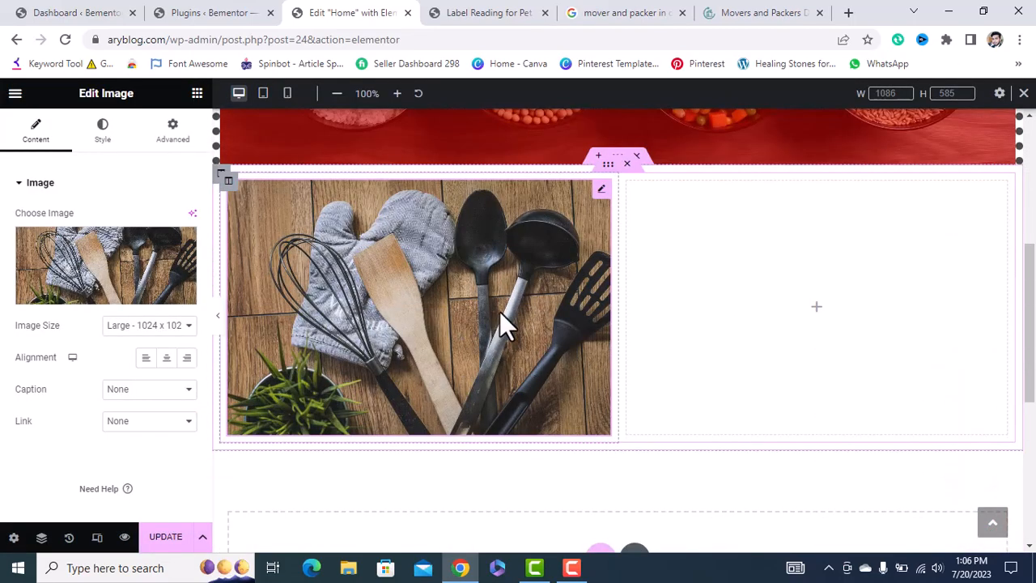
{"action": "left_click", "coordinate": [197, 93]}
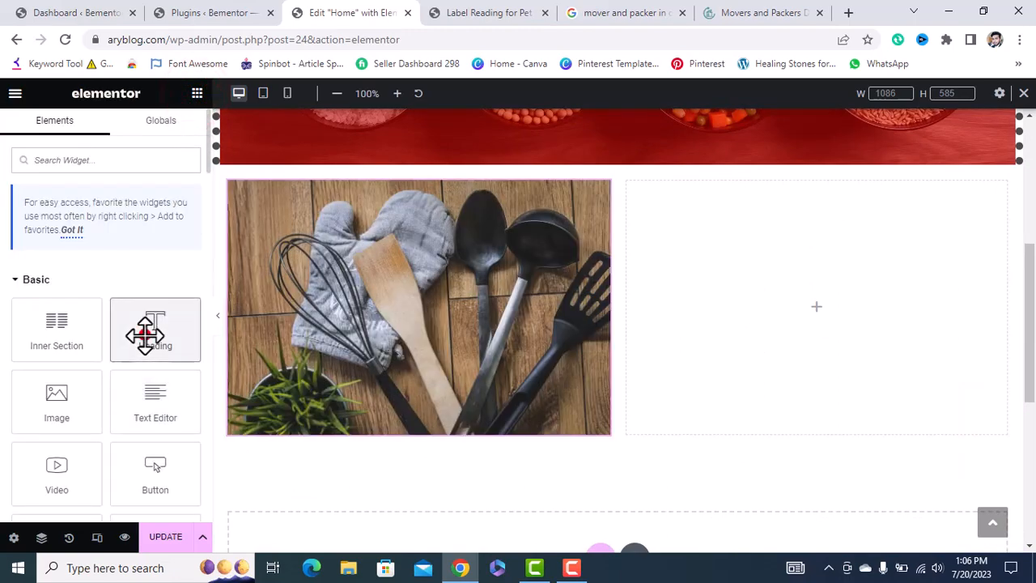
Add a Heading to the right column with Size XXL and black text colour.
{"action": "left_click_drag", "start_coordinate": [146, 332], "coordinate": [805, 264]}
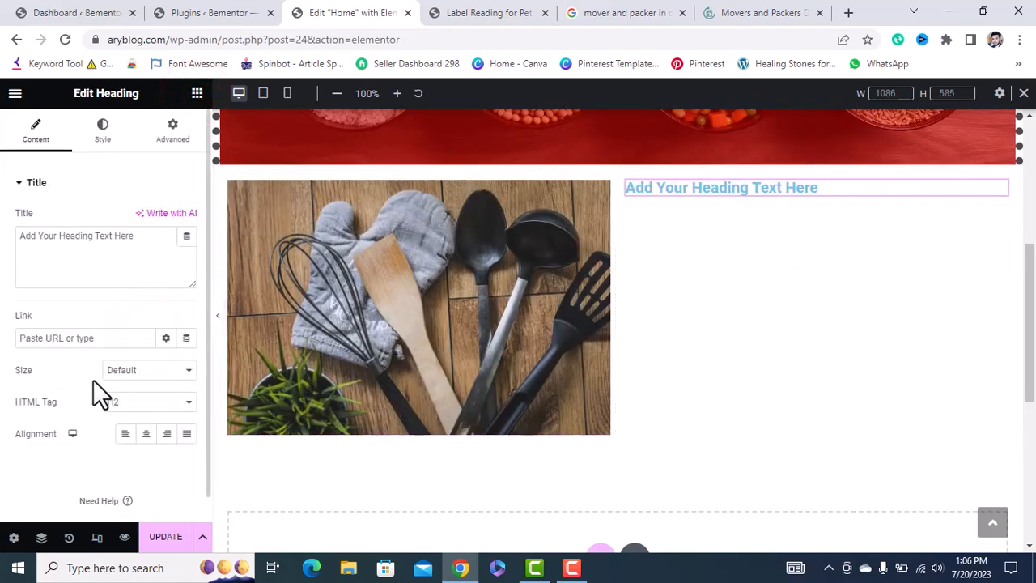
{"action": "left_click", "coordinate": [166, 369]}
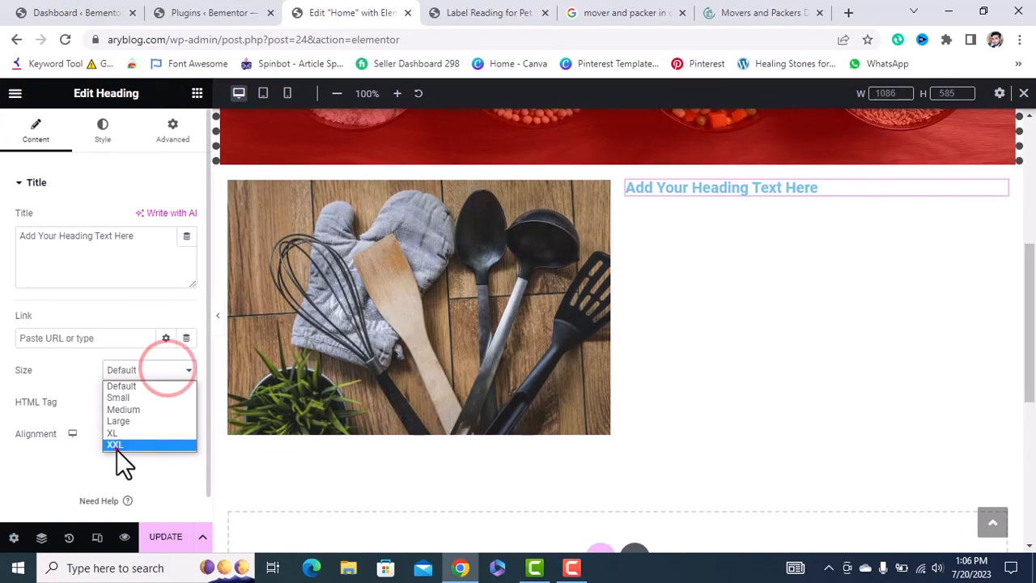
{"action": "left_click", "coordinate": [117, 445]}
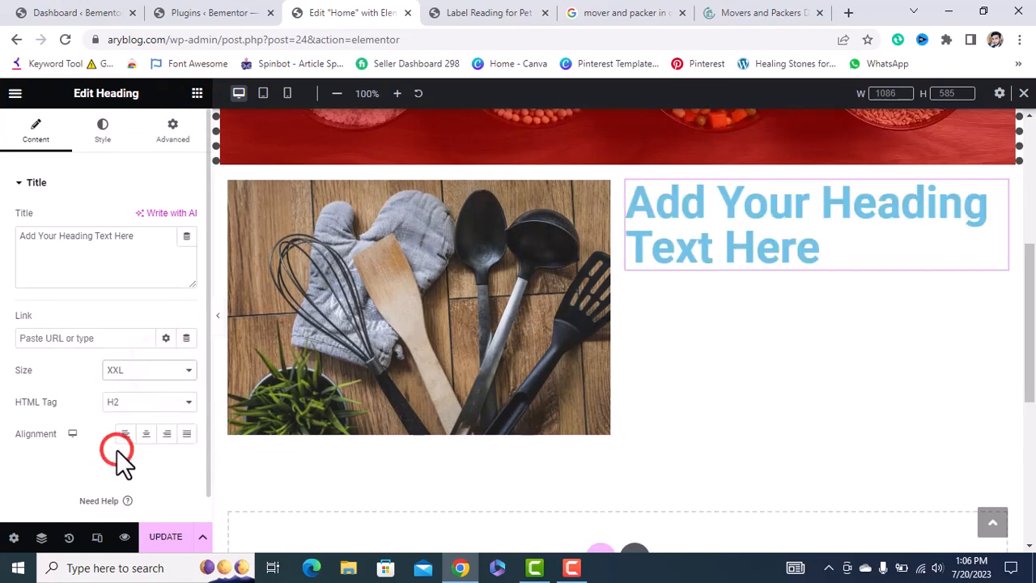
{"action": "left_click", "coordinate": [107, 133]}
{"action": "left_click", "coordinate": [185, 219]}
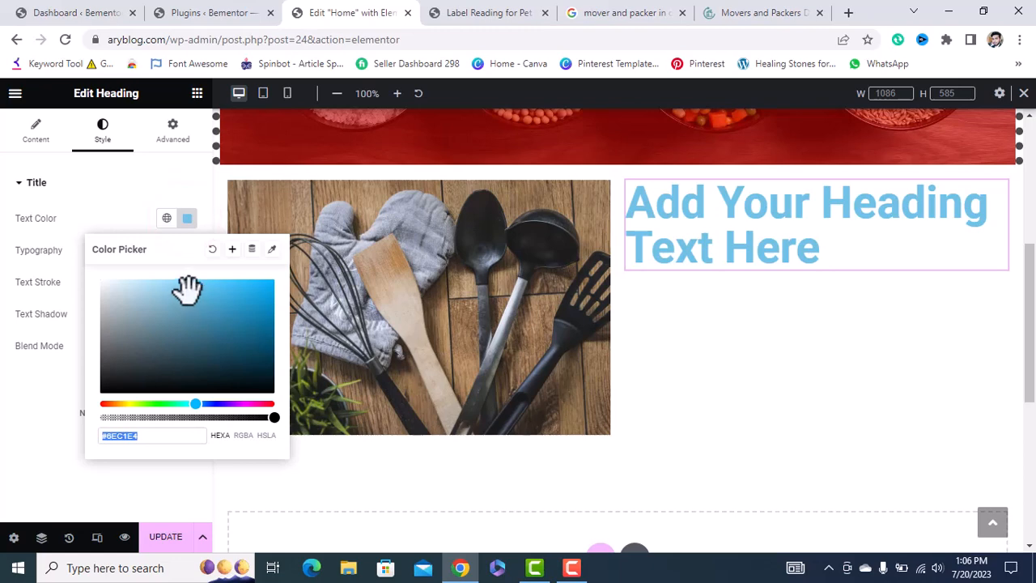
{"action": "left_click_drag", "start_coordinate": [186, 289], "coordinate": [51, 493]}
{"action": "left_click", "coordinate": [25, 444]}
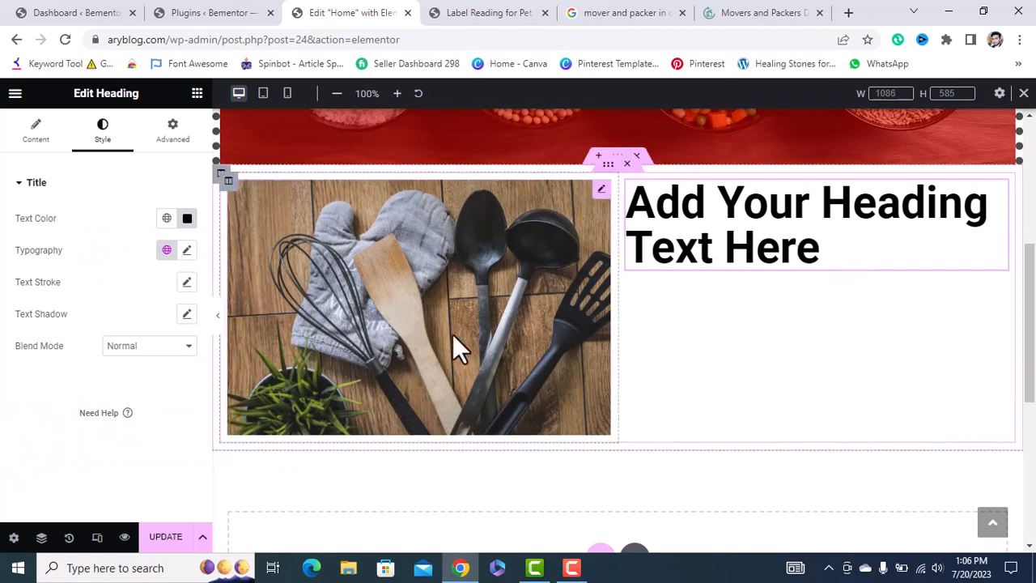
{"action": "left_click", "coordinate": [162, 144]}
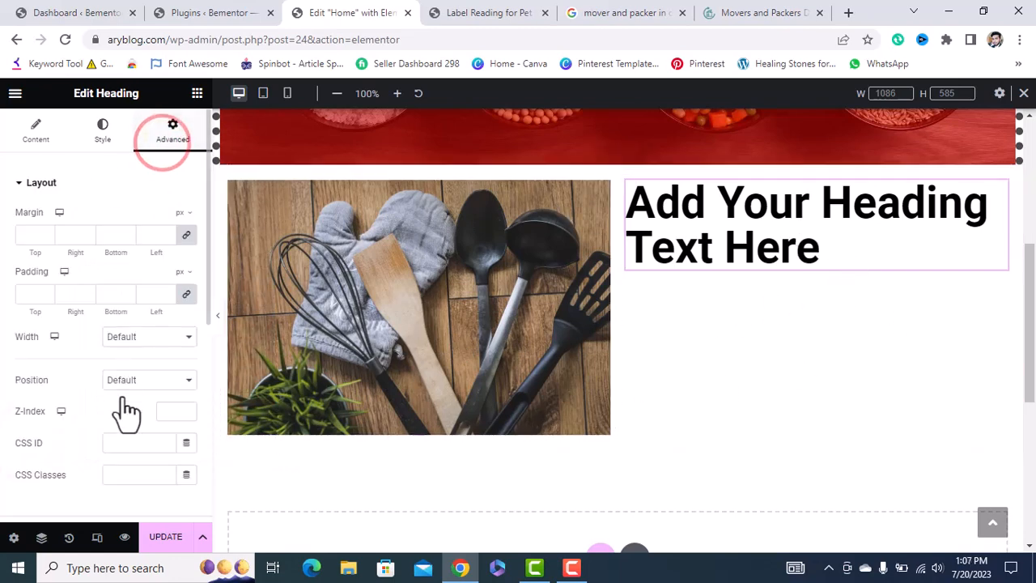
{"action": "scroll", "coordinate": [122, 412], "scroll_direction": "down", "scroll_amount": 5}
Select the kitchen photo and look over its Advanced layout settings.
{"action": "scroll", "coordinate": [90, 306], "scroll_direction": "up", "scroll_amount": 3}
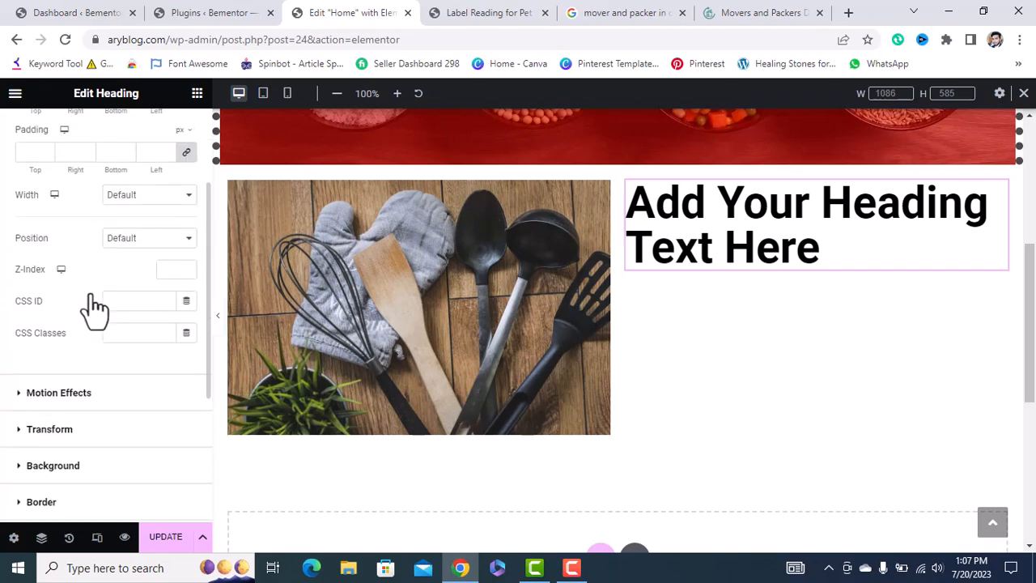
{"action": "left_click", "coordinate": [408, 347]}
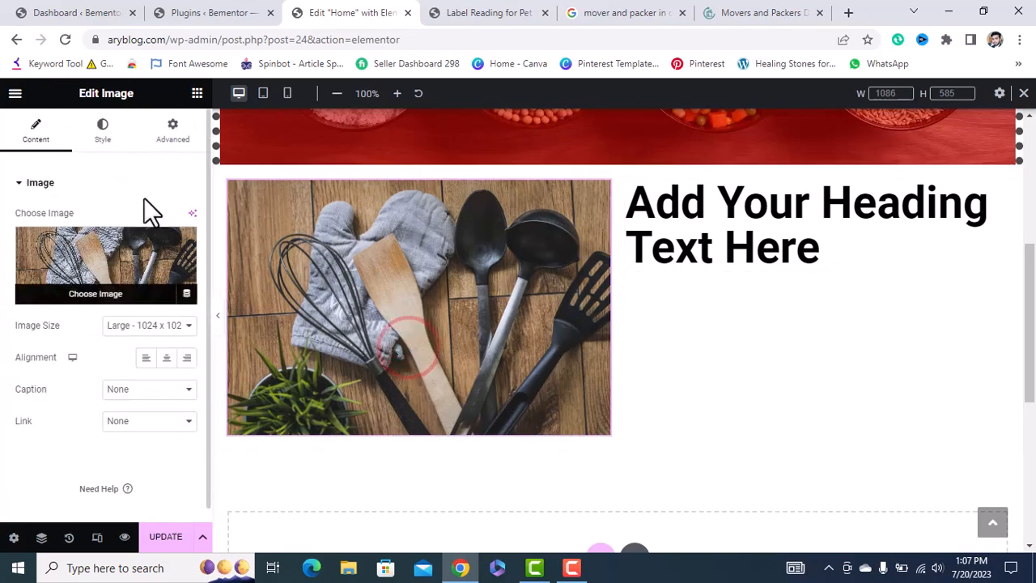
{"action": "left_click", "coordinate": [184, 138]}
{"action": "scroll", "coordinate": [83, 399], "scroll_direction": "down", "scroll_amount": 5}
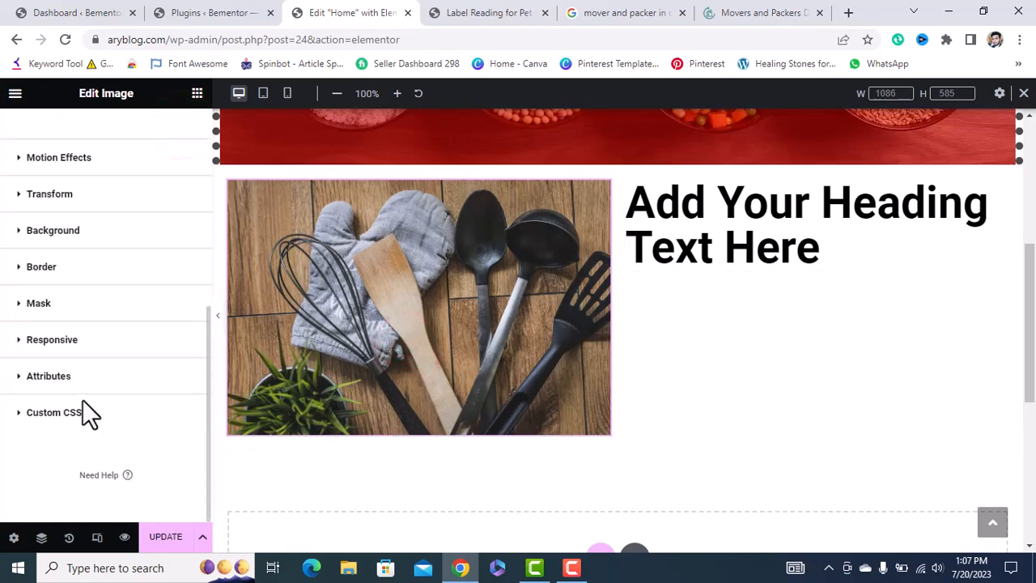
{"action": "scroll", "coordinate": [102, 331], "scroll_direction": "up", "scroll_amount": 5}
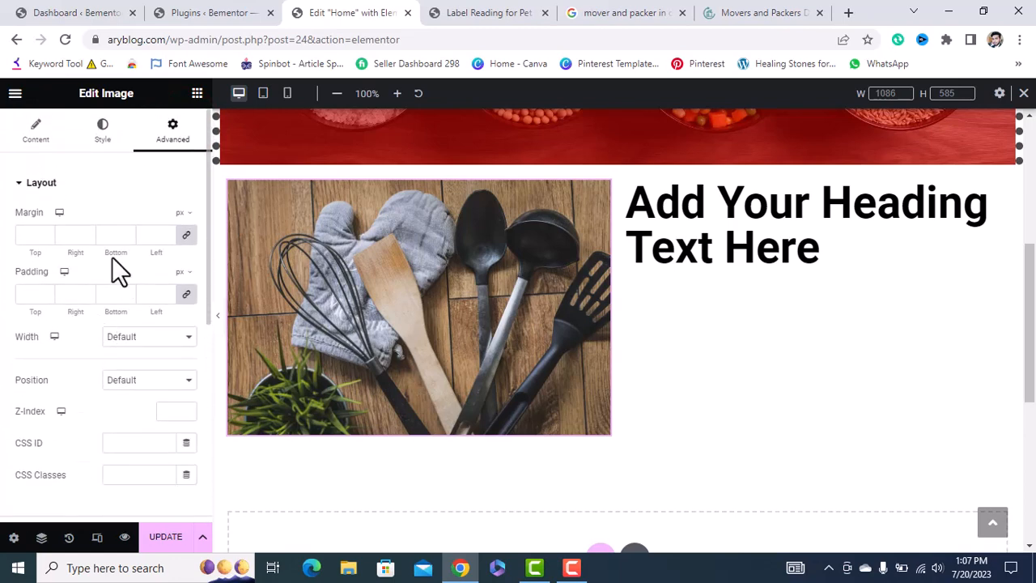
Add a 'Click here' Button widget beneath the XXL heading.
{"action": "left_click", "coordinate": [197, 92]}
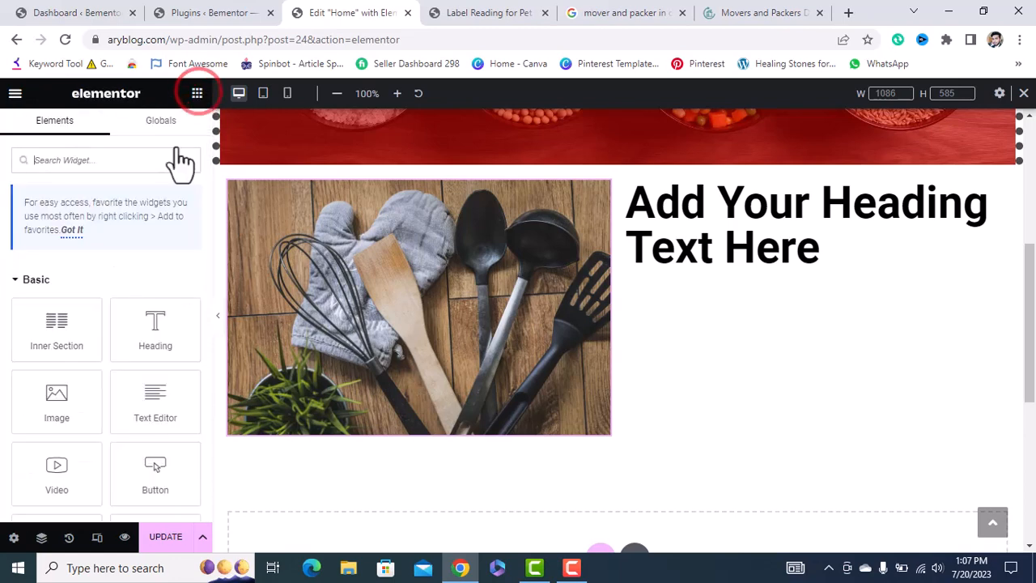
{"action": "scroll", "coordinate": [120, 401], "scroll_direction": "down", "scroll_amount": 2}
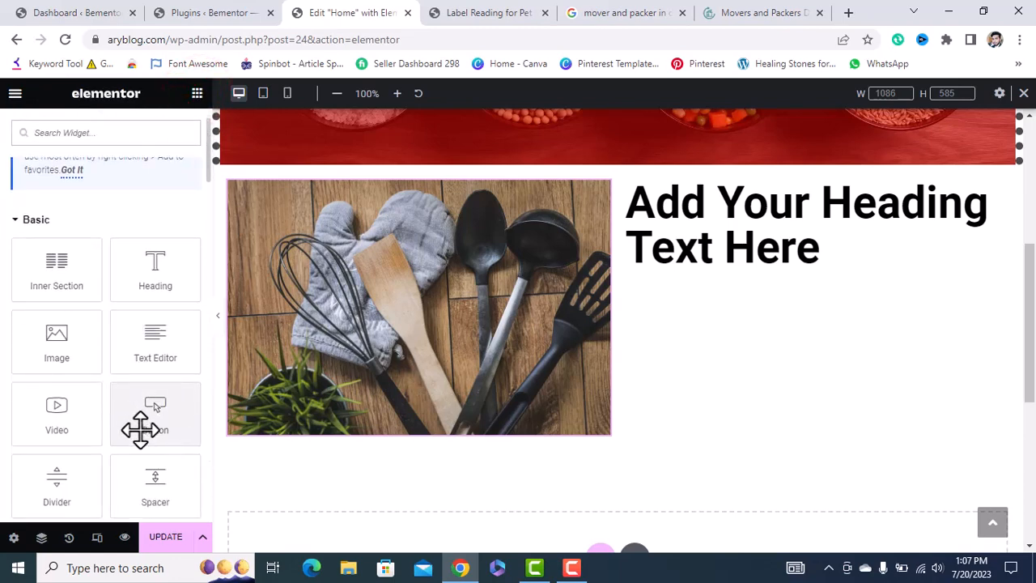
{"action": "left_click_drag", "start_coordinate": [139, 420], "coordinate": [702, 275]}
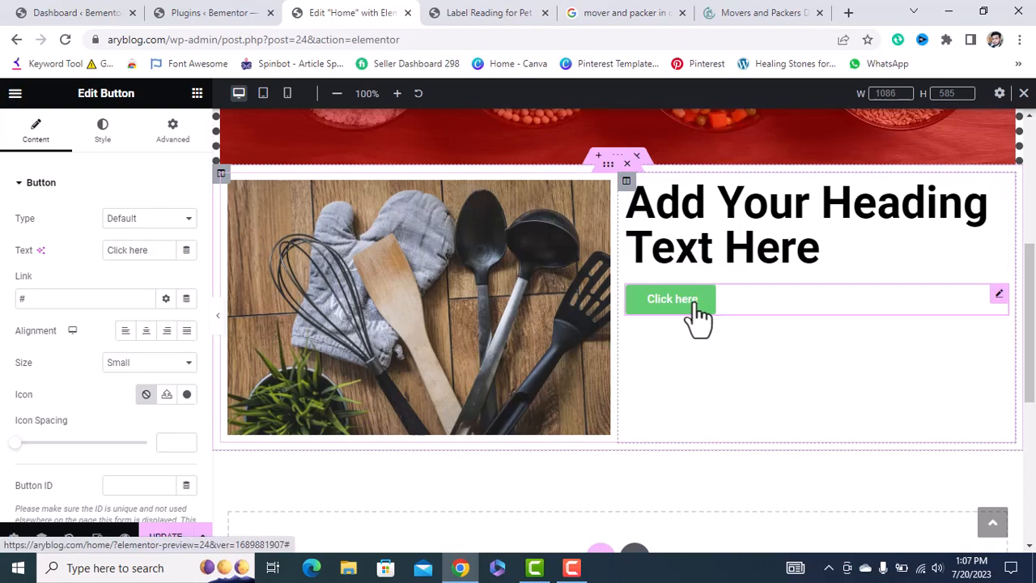
{"action": "left_click", "coordinate": [735, 12]}
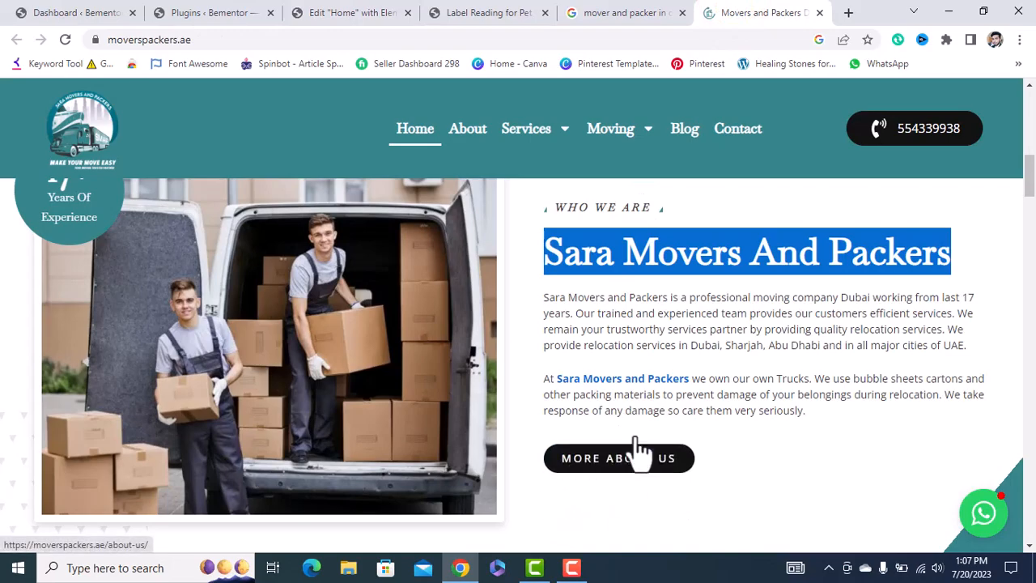
Scroll through the moverspackers.ae reference page, then go back to the Elementor Home editor.
{"action": "scroll", "coordinate": [664, 433], "scroll_direction": "down", "scroll_amount": 3}
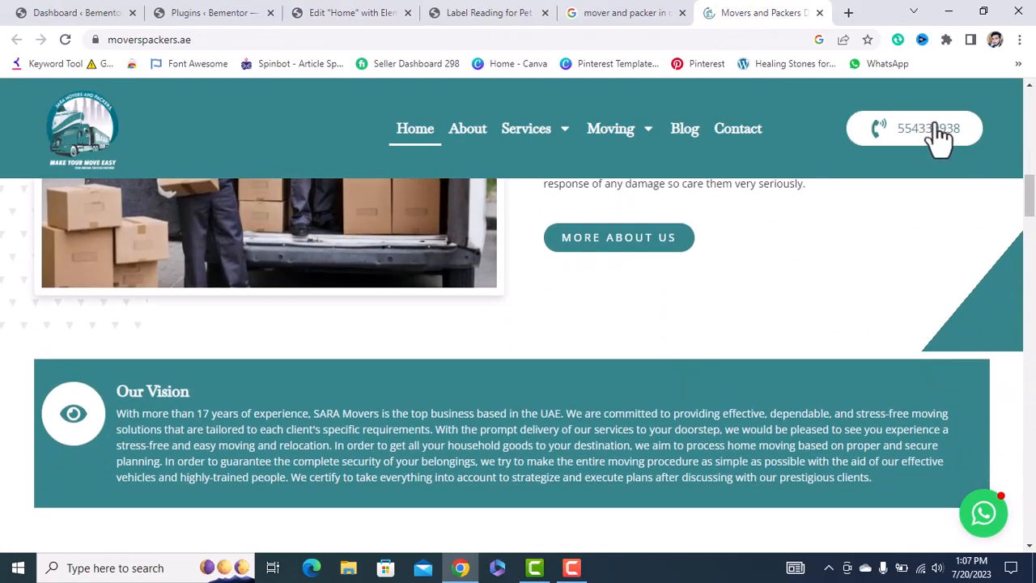
{"action": "scroll", "coordinate": [595, 293], "scroll_direction": "down", "scroll_amount": 10}
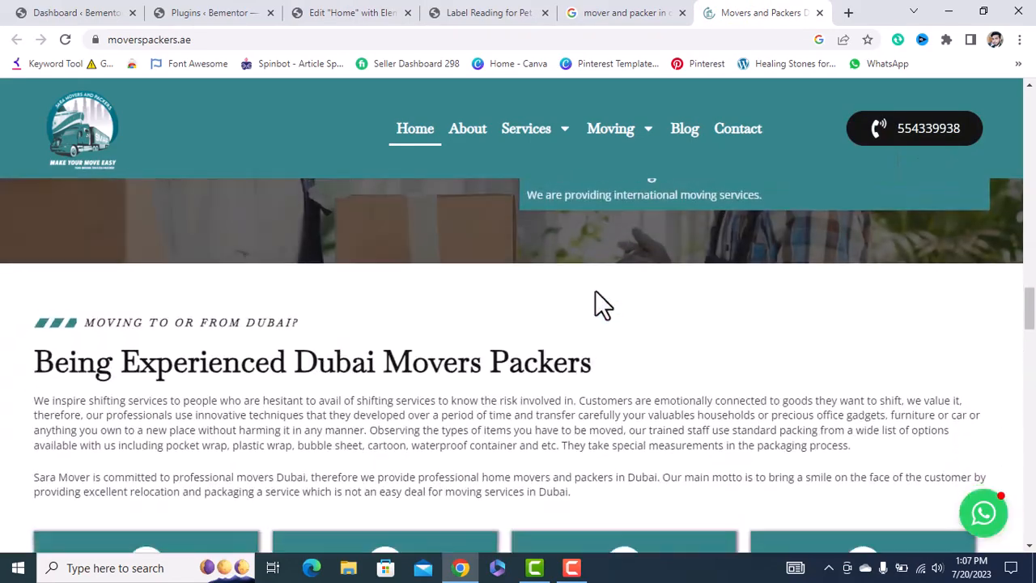
{"action": "scroll", "coordinate": [595, 300], "scroll_direction": "down", "scroll_amount": 10}
{"action": "scroll", "coordinate": [486, 316], "scroll_direction": "up", "scroll_amount": 3}
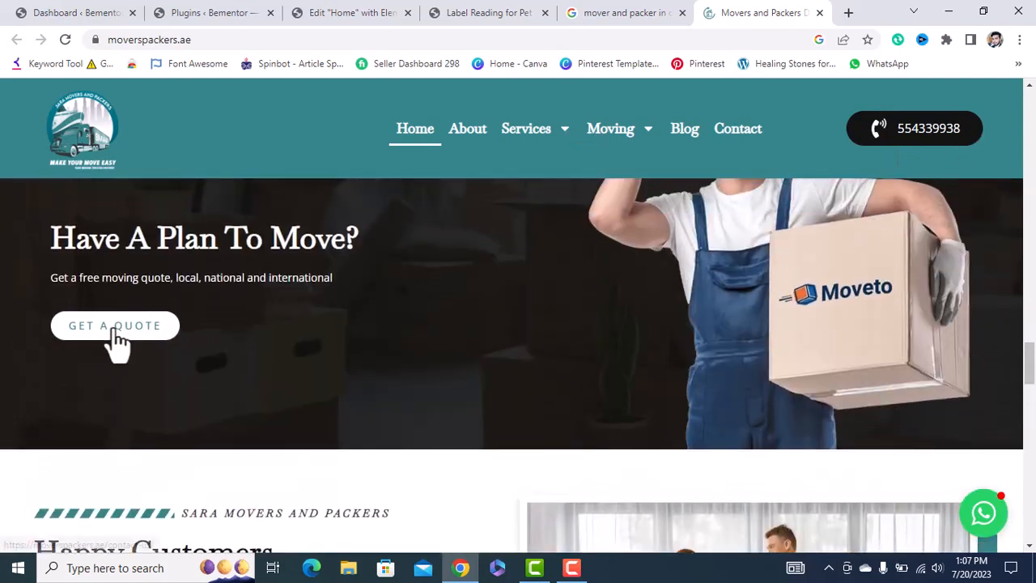
{"action": "scroll", "coordinate": [377, 393], "scroll_direction": "down", "scroll_amount": 10}
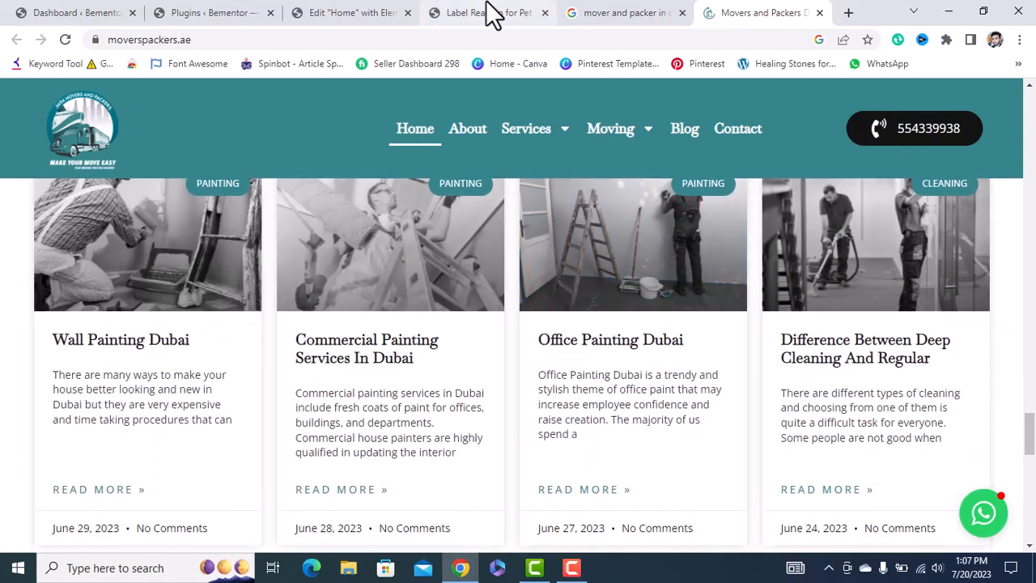
{"action": "left_click_drag", "start_coordinate": [259, 12], "coordinate": [370, 12]}
{"action": "left_click", "coordinate": [231, 12]}
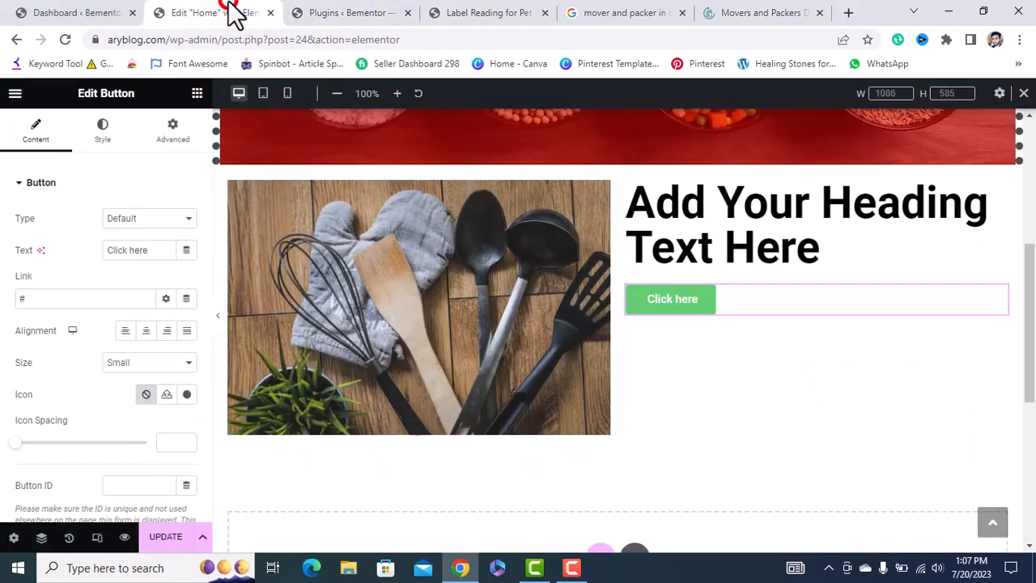
Change the button text to 'Contact Us' and link it to a wa.me chat with the business number.
{"action": "left_click", "coordinate": [687, 301]}
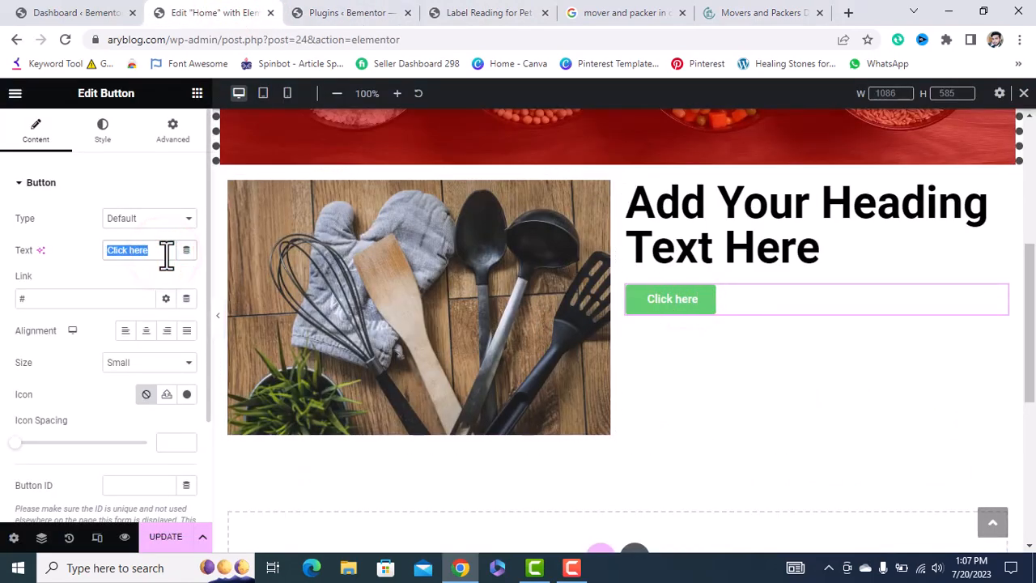
{"action": "type", "text": "Contacty Us"}
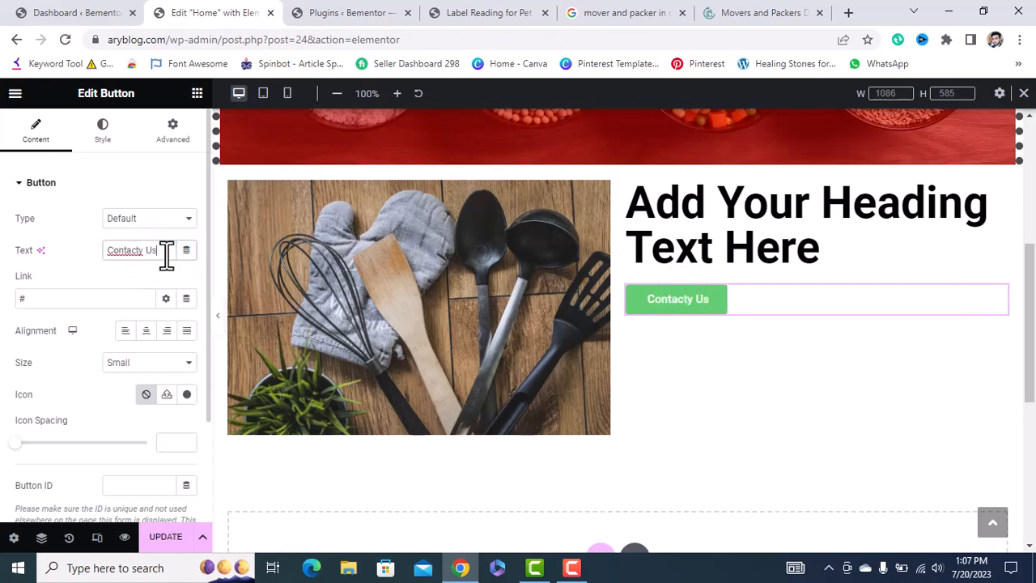
{"action": "left_click", "coordinate": [144, 251]}
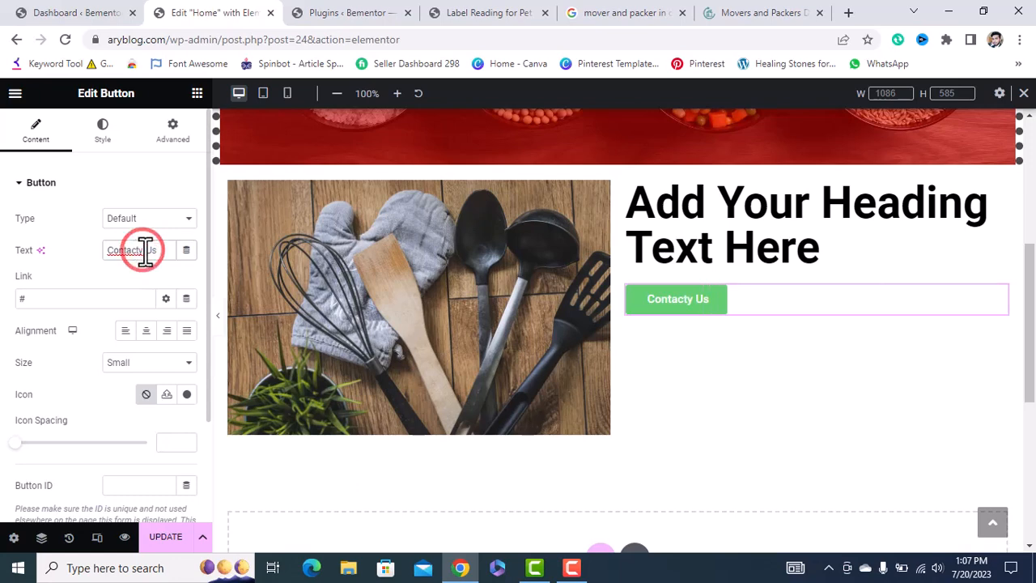
{"action": "key", "text": "BackSpace"}
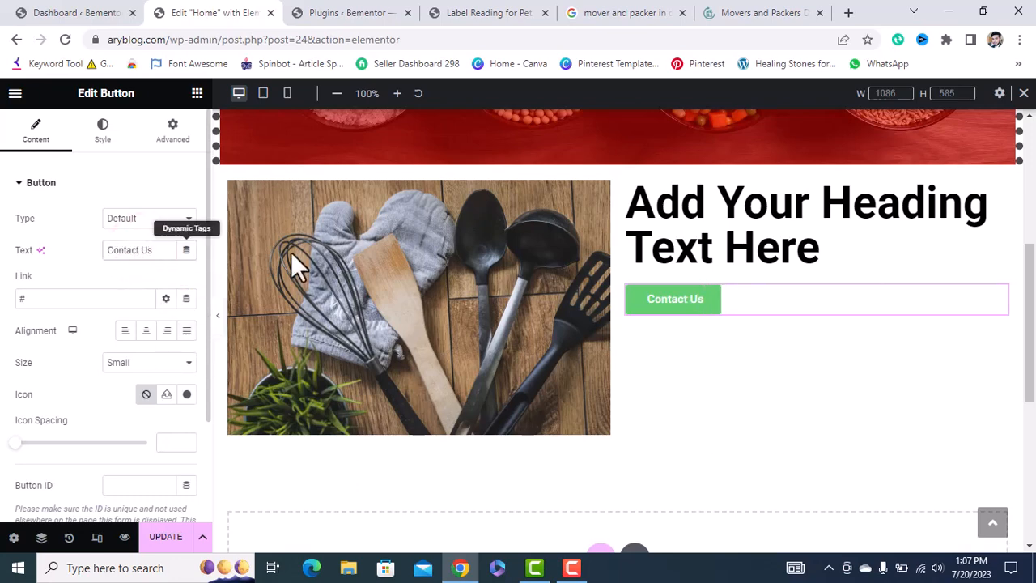
{"action": "left_click", "coordinate": [72, 301]}
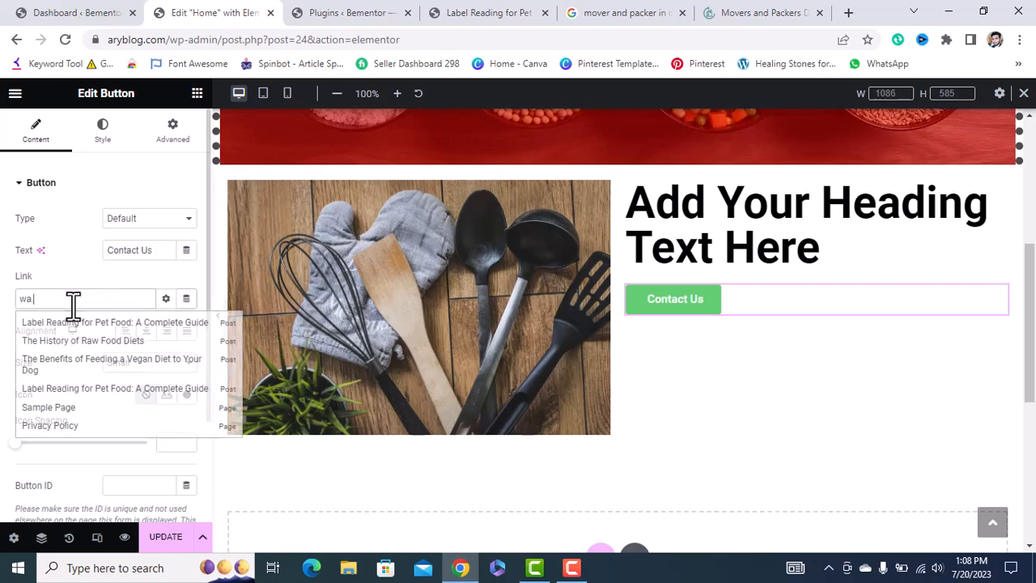
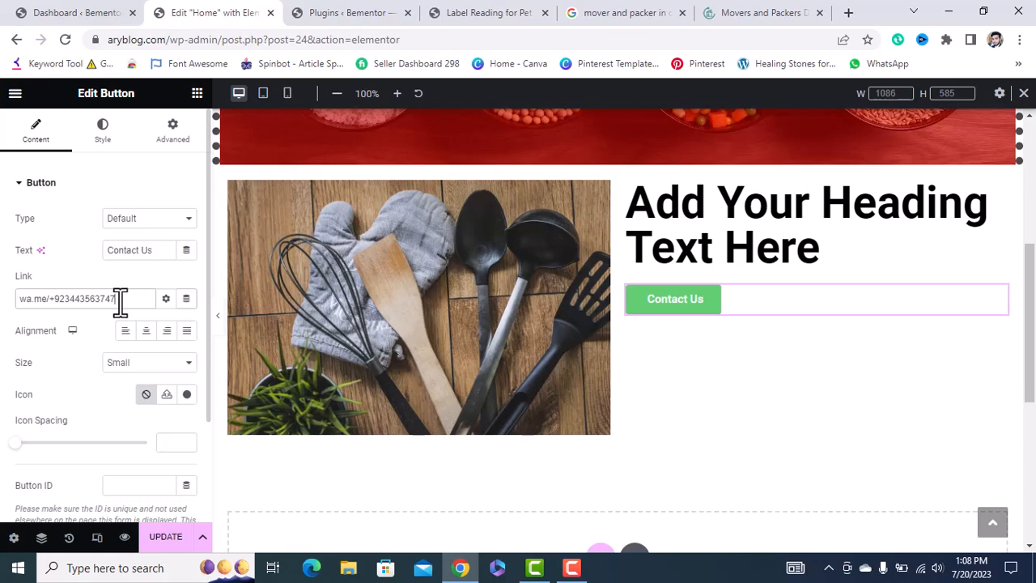
{"action": "left_click", "coordinate": [574, 568]}
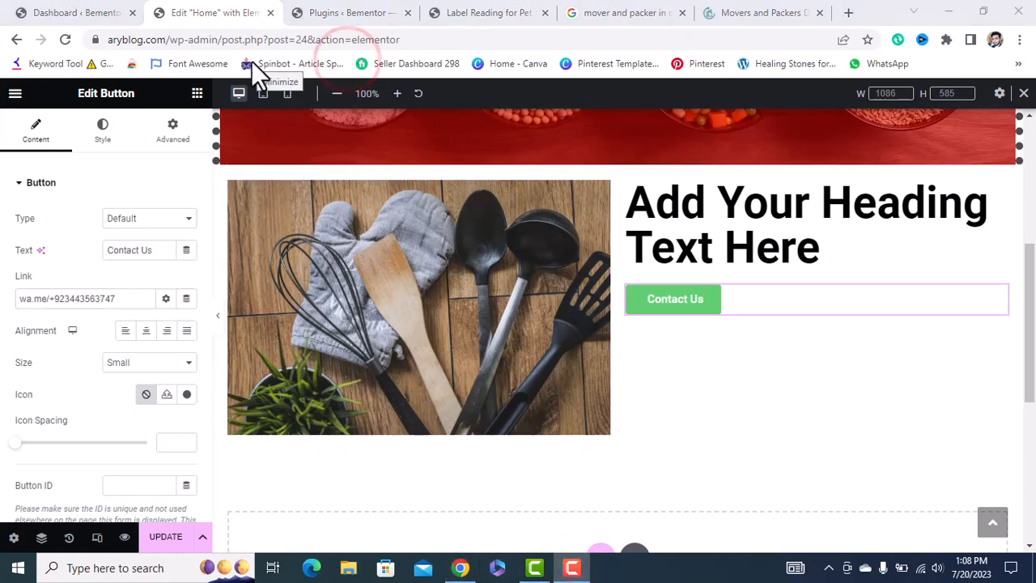
{"action": "left_click", "coordinate": [251, 61]}
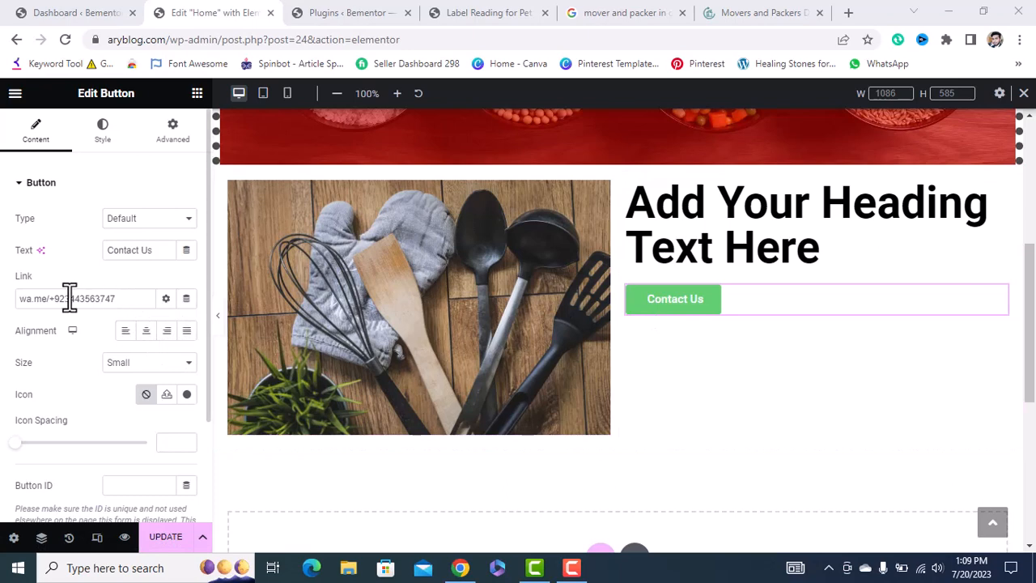
Keep the button left-aligned after testing Center and Right, and set its Size to Medium.
{"action": "left_click", "coordinate": [138, 332]}
{"action": "left_click", "coordinate": [167, 331]}
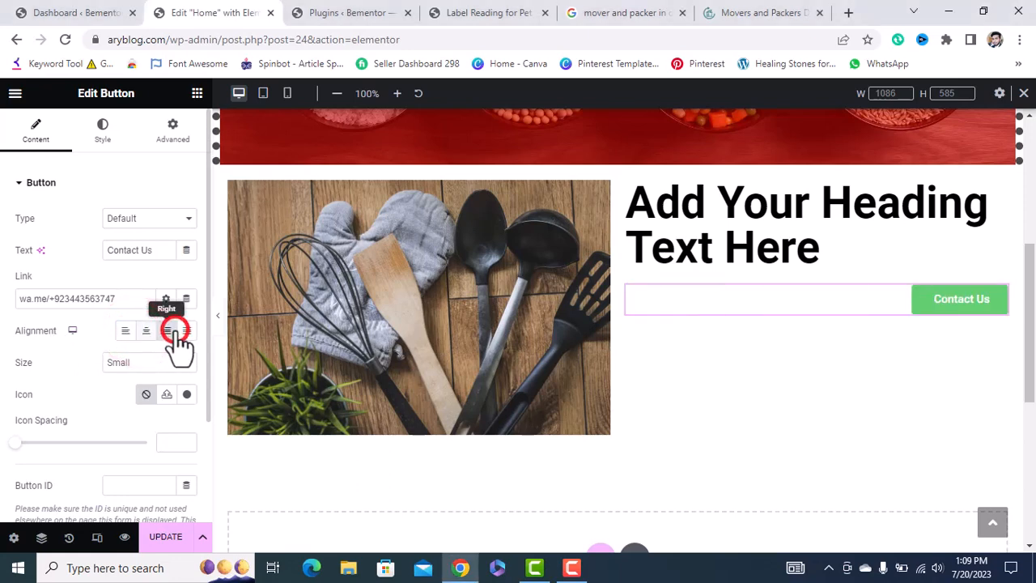
{"action": "left_click", "coordinate": [126, 332]}
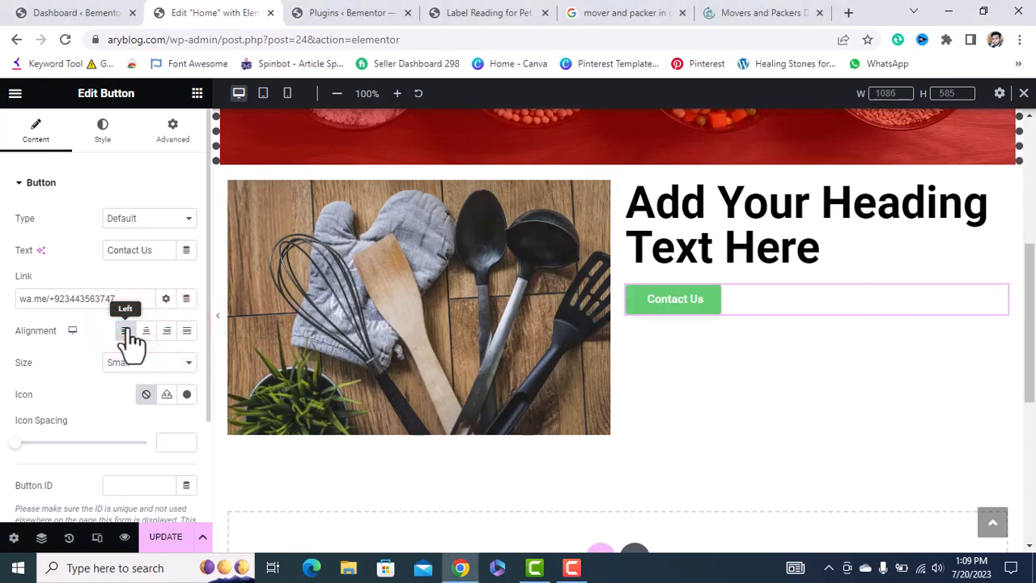
{"action": "left_click", "coordinate": [134, 360]}
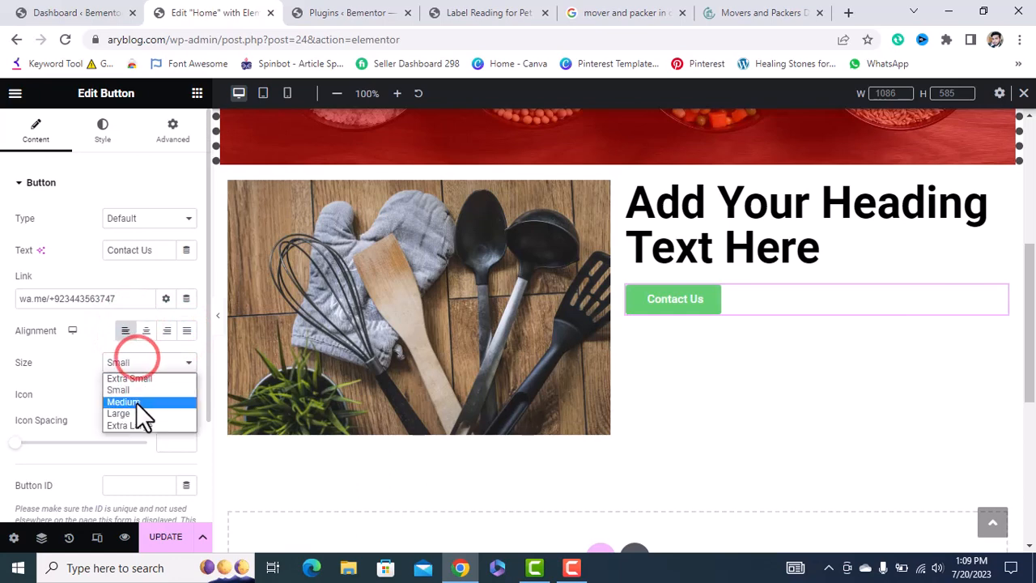
{"action": "left_click", "coordinate": [134, 412]}
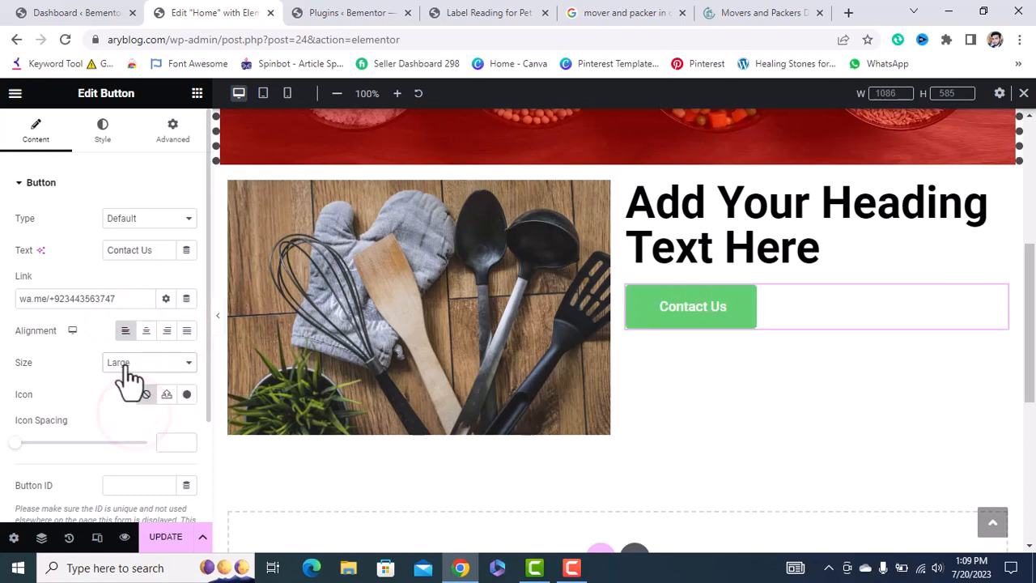
{"action": "left_click", "coordinate": [126, 362]}
{"action": "left_click", "coordinate": [124, 401]}
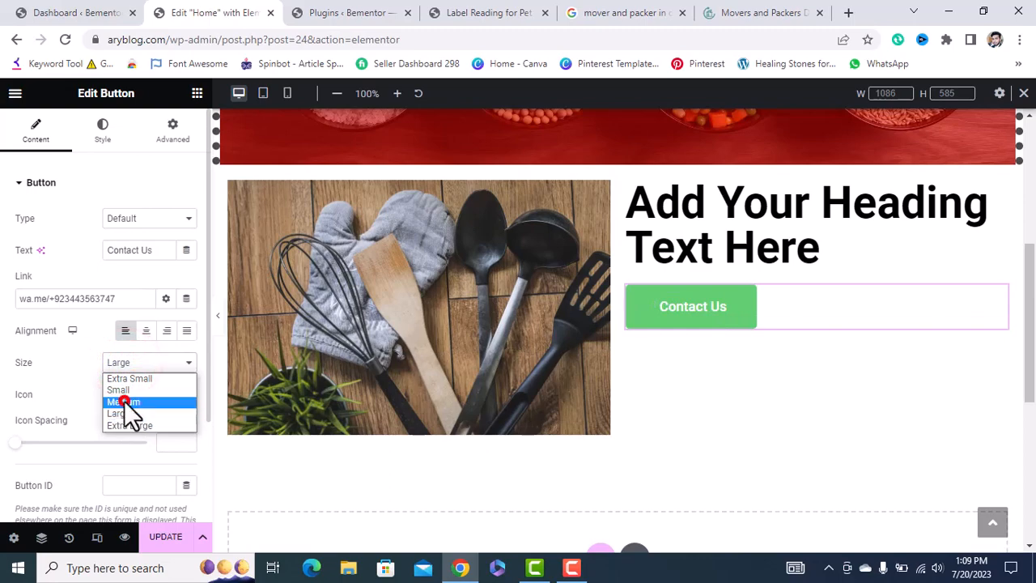
Insert the WhatsApp icon from the Icon Library, positioned After with Icon Spacing 10.
{"action": "left_click", "coordinate": [185, 395]}
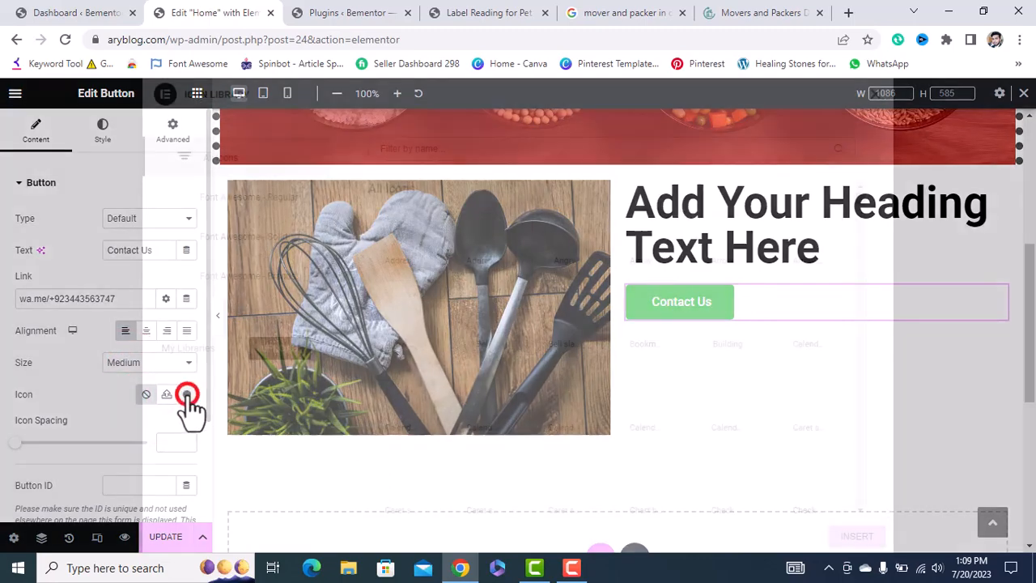
{"action": "left_click", "coordinate": [466, 145]}
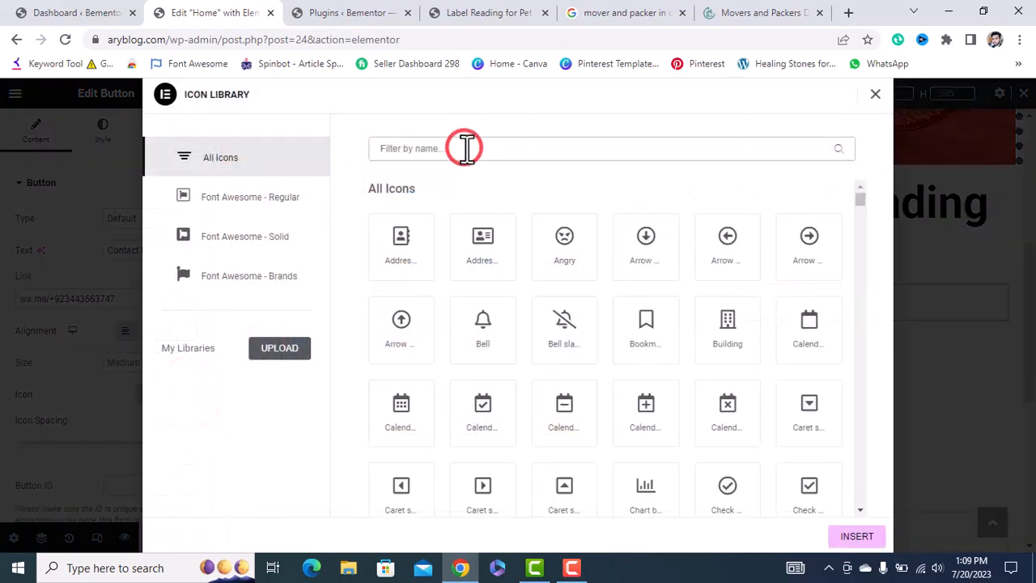
{"action": "type", "text": "wha"}
{"action": "left_click", "coordinate": [488, 241]}
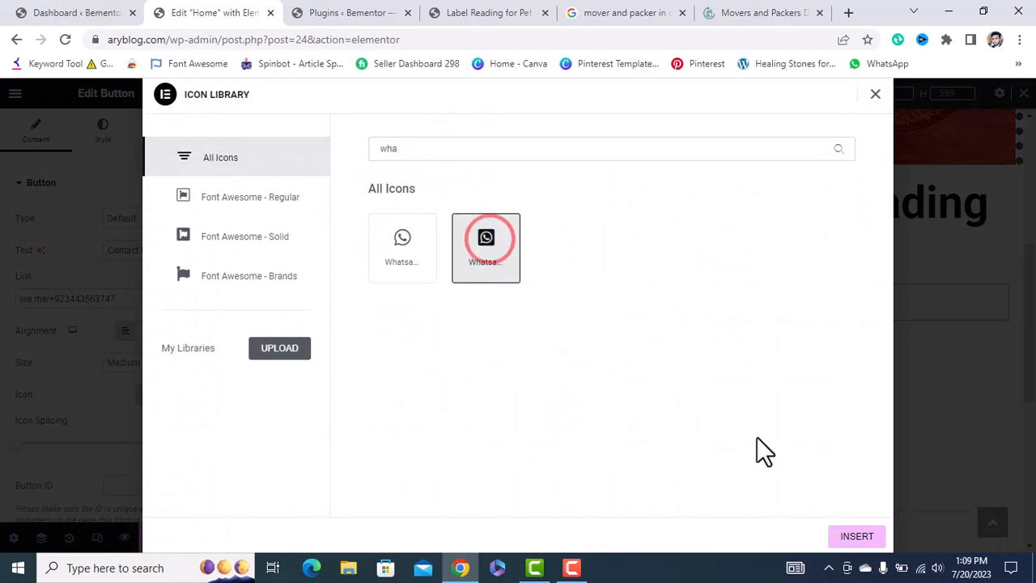
{"action": "left_click", "coordinate": [842, 539]}
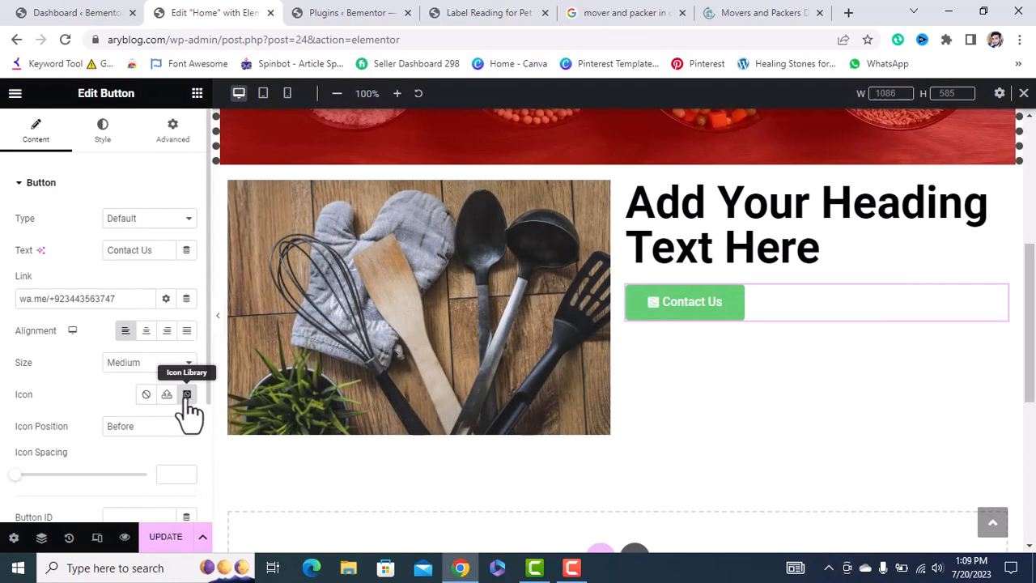
{"action": "left_click", "coordinate": [173, 427]}
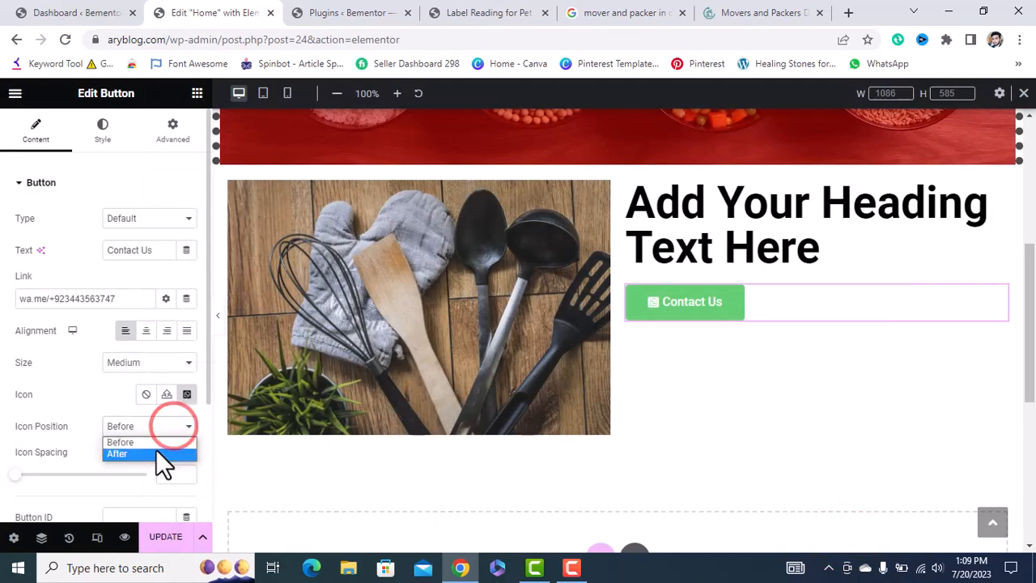
{"action": "left_click", "coordinate": [156, 449]}
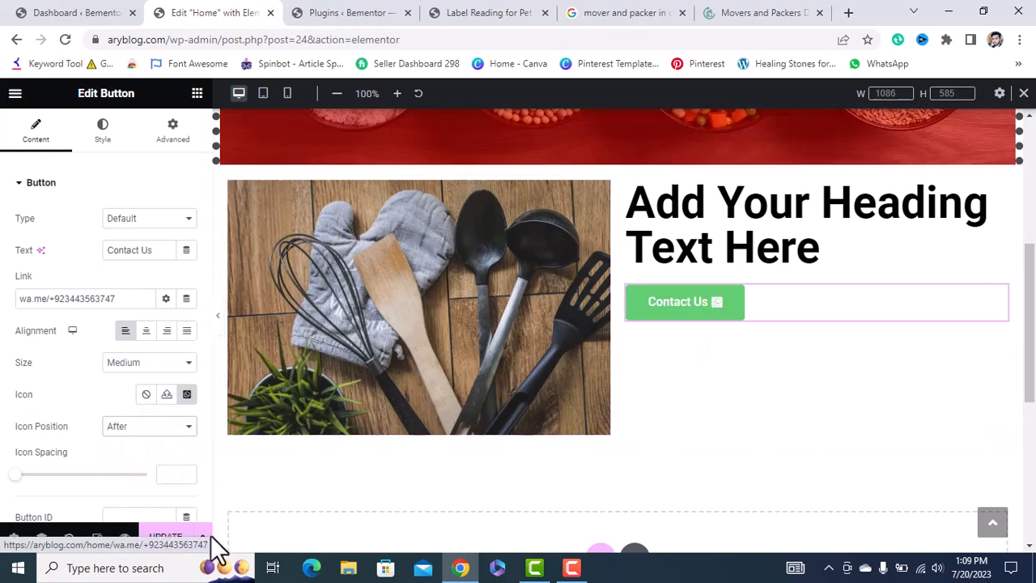
{"action": "left_click_drag", "start_coordinate": [15, 477], "coordinate": [42, 478]}
{"action": "scroll", "coordinate": [156, 453], "scroll_direction": "down", "scroll_amount": 1}
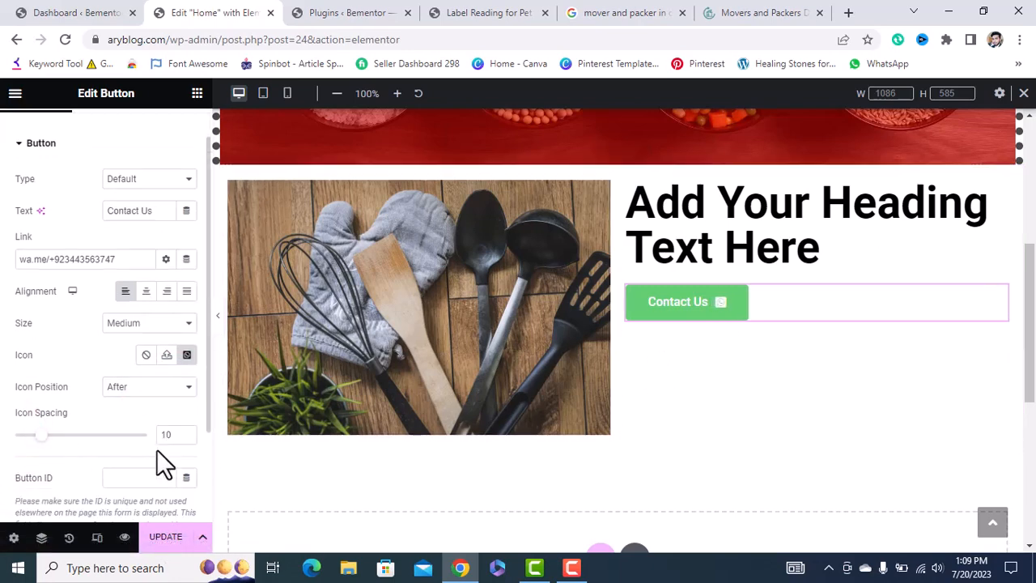
{"action": "scroll", "coordinate": [156, 453], "scroll_direction": "up", "scroll_amount": 1}
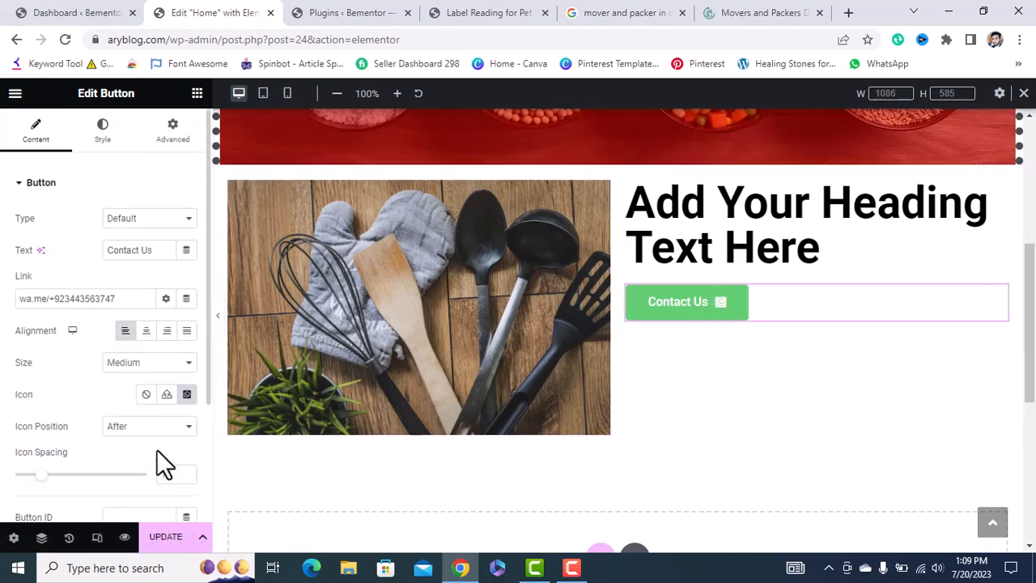
Give the button white text and a Classic solid black background.
{"action": "left_click", "coordinate": [103, 132]}
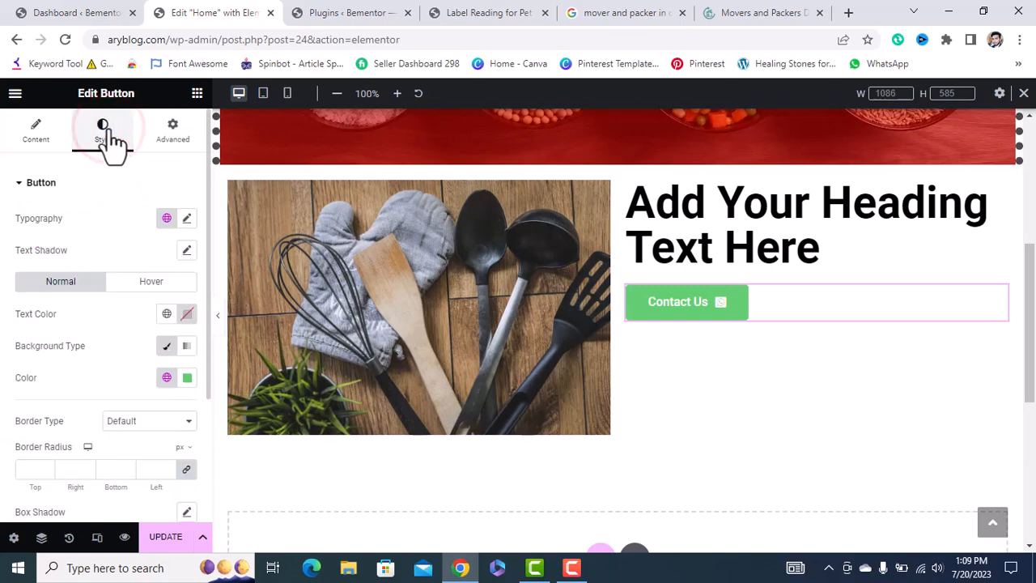
{"action": "left_click", "coordinate": [187, 313]}
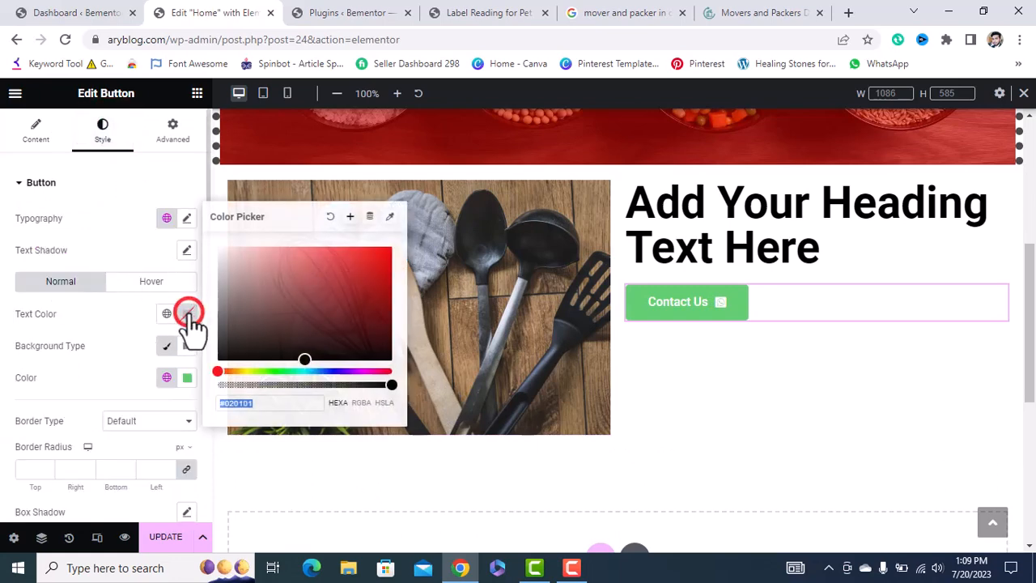
{"action": "left_click", "coordinate": [303, 359]}
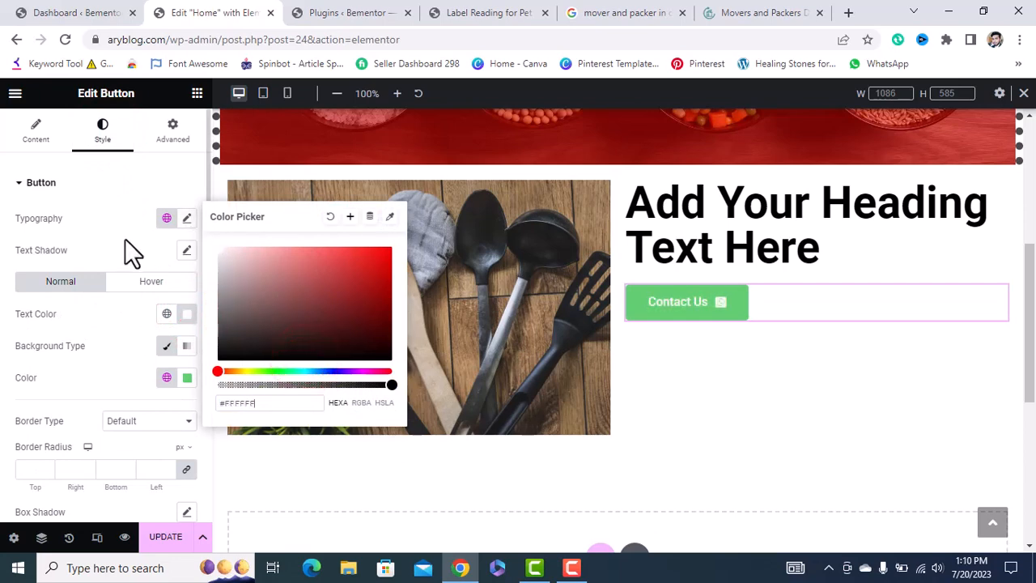
{"action": "left_click", "coordinate": [163, 346]}
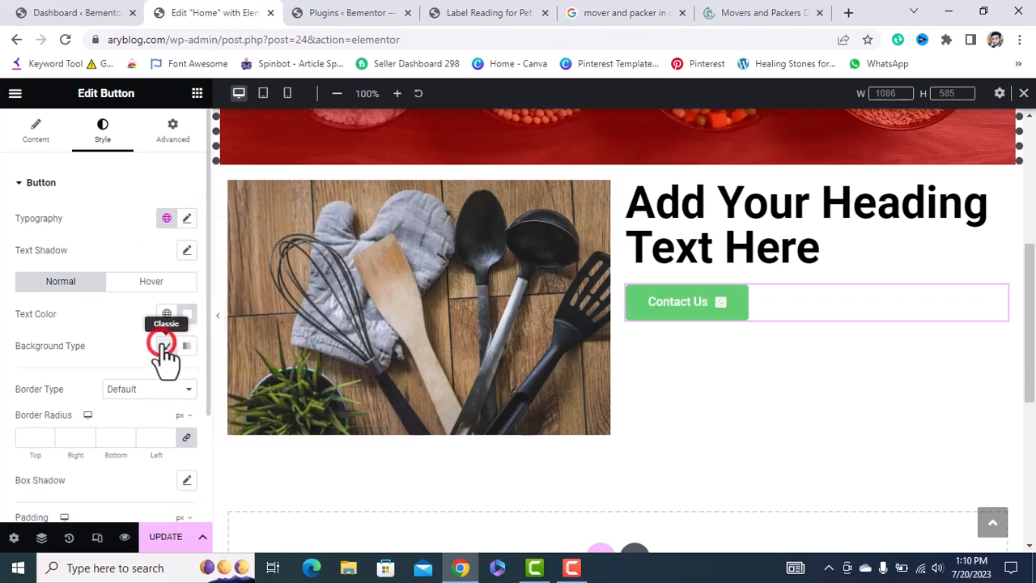
{"action": "left_click", "coordinate": [187, 377]}
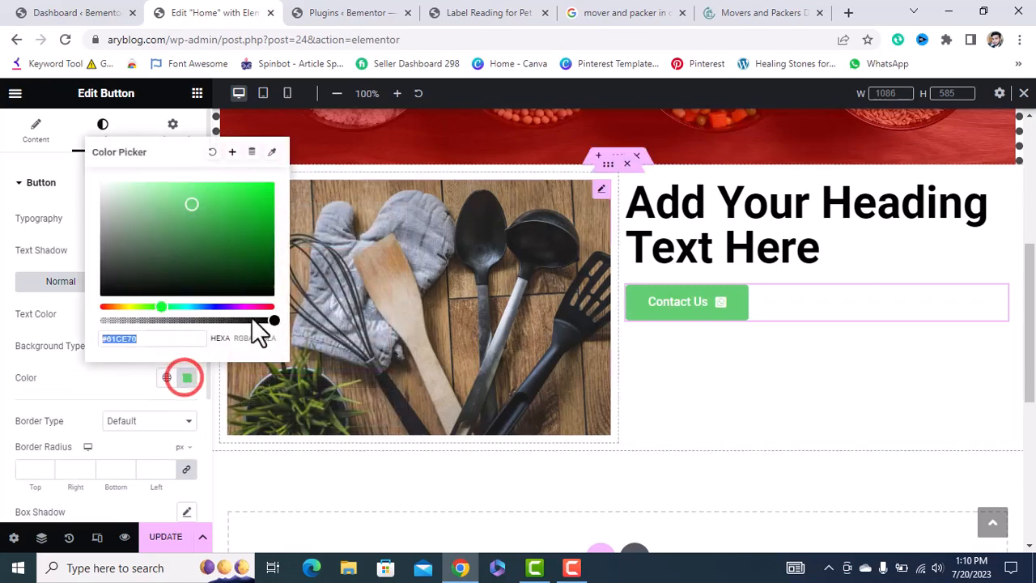
{"action": "left_click_drag", "start_coordinate": [193, 209], "coordinate": [100, 318]}
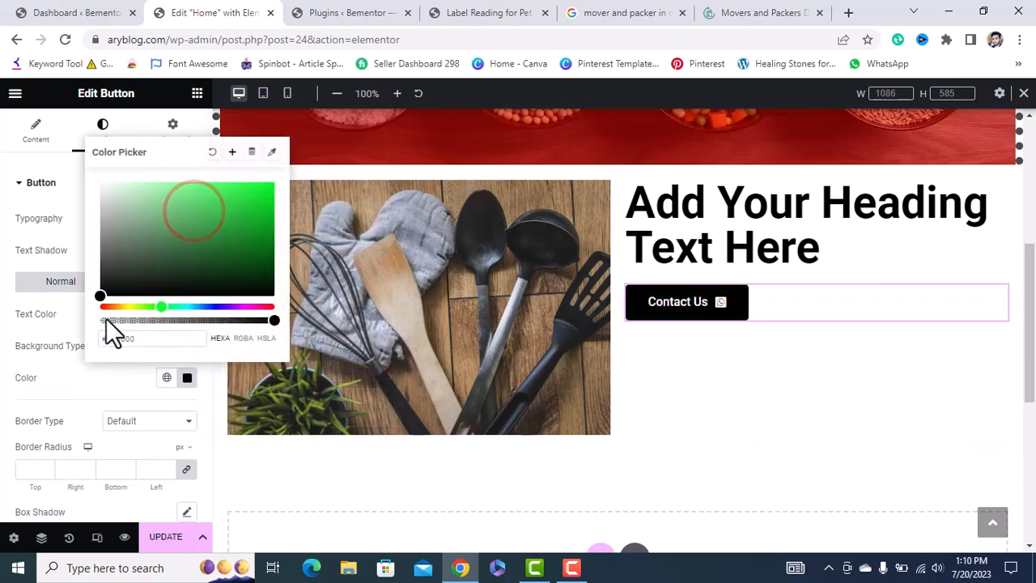
{"action": "left_click", "coordinate": [95, 381]}
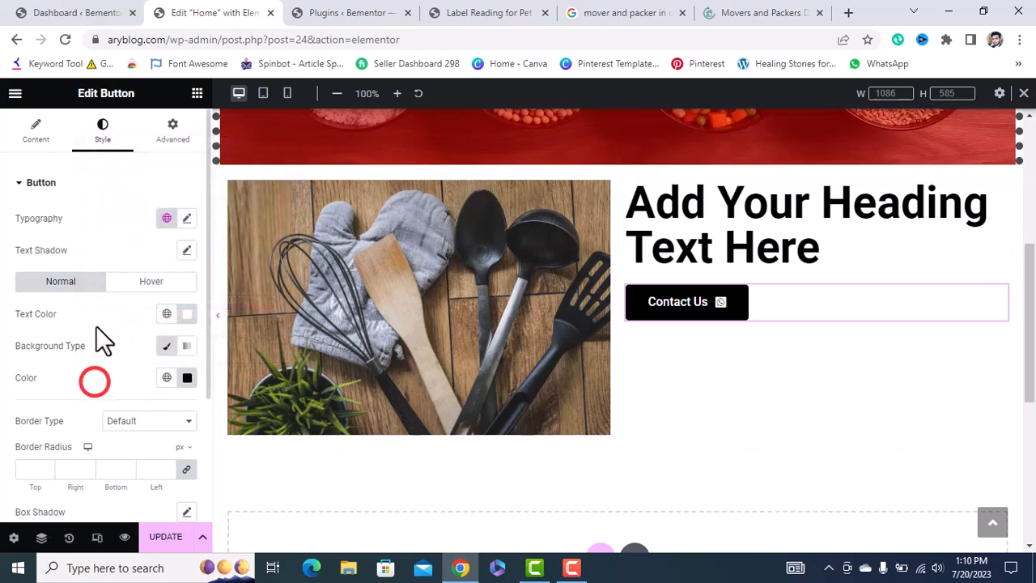
On hover, make the text near-black and background white, with the Pulse hover animation.
{"action": "left_click", "coordinate": [149, 281]}
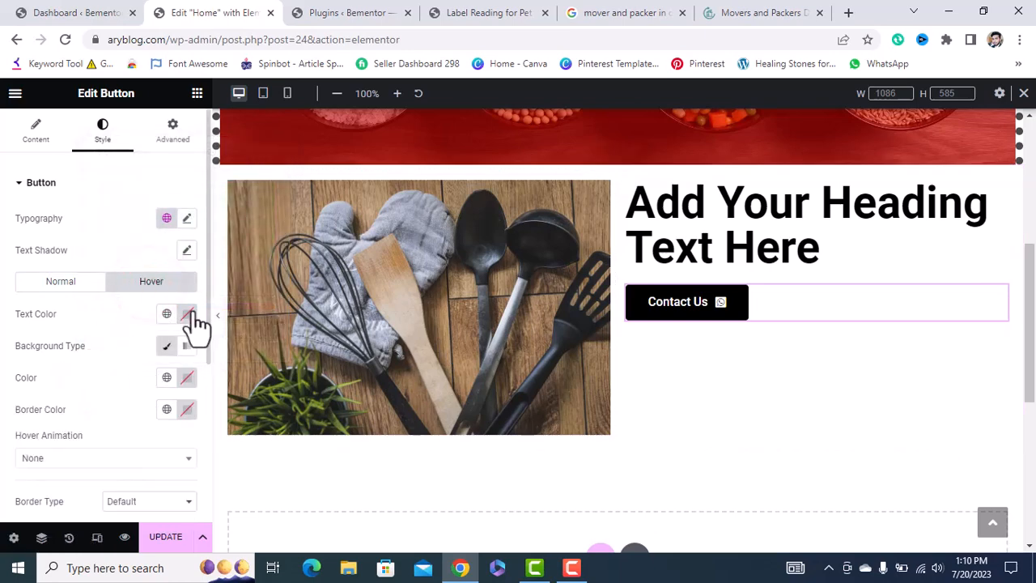
{"action": "left_click", "coordinate": [189, 314]}
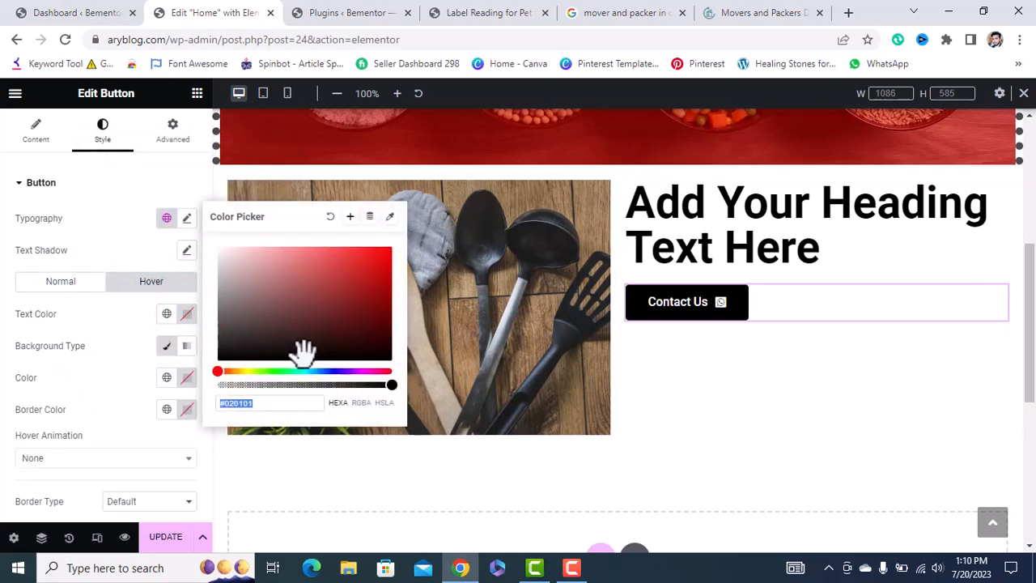
{"action": "mouse_move", "coordinate": [300, 351]}
{"action": "left_mouse_down"}
{"action": "mouse_move", "coordinate": [208, 358]}
{"action": "mouse_move", "coordinate": [212, 374]}
{"action": "left_mouse_up"}
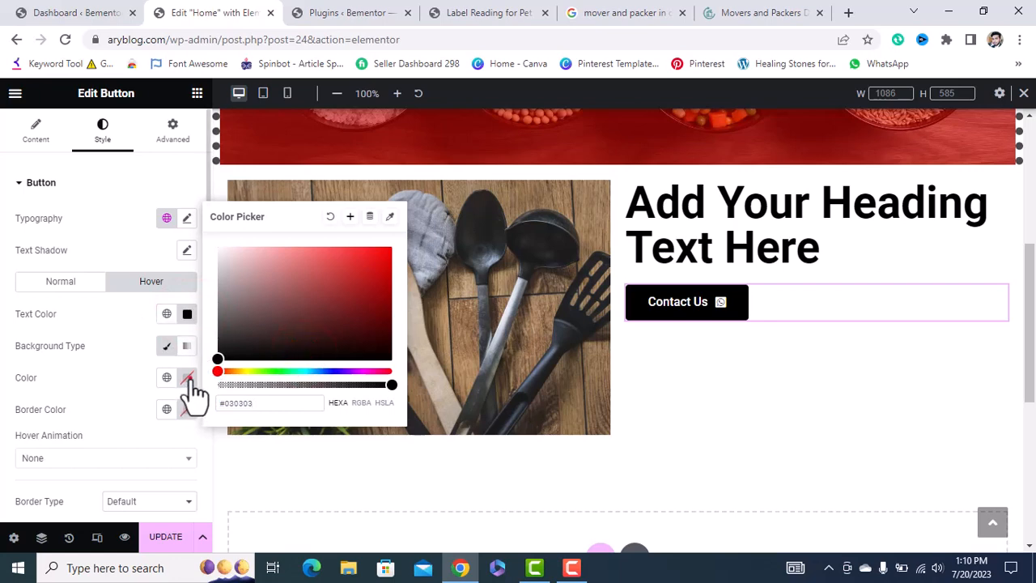
{"action": "left_click", "coordinate": [186, 378]}
{"action": "mouse_move", "coordinate": [186, 293]}
{"action": "left_mouse_down"}
{"action": "mouse_move", "coordinate": [109, 195]}
{"action": "mouse_move", "coordinate": [84, 182]}
{"action": "left_mouse_up"}
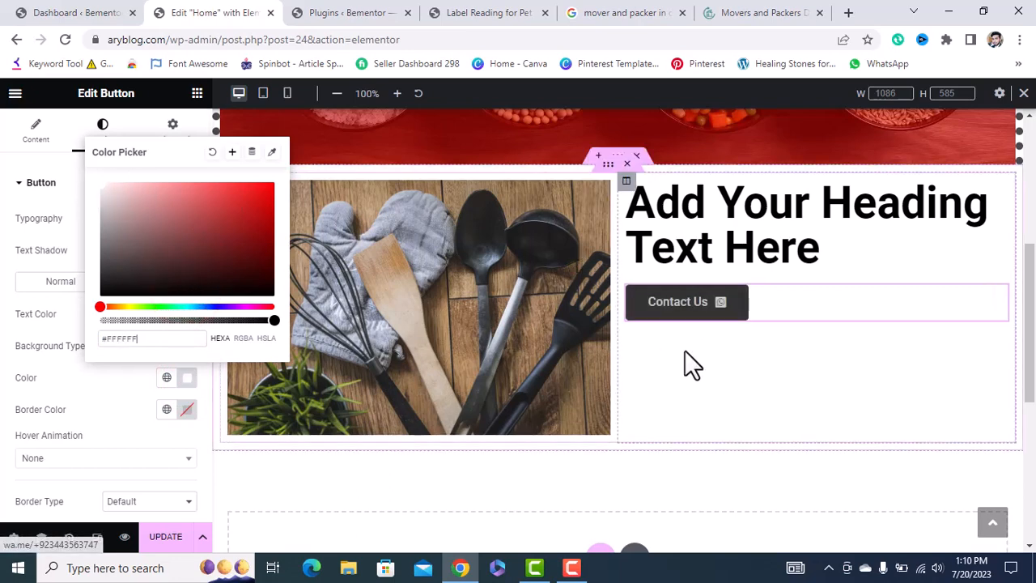
{"action": "left_click", "coordinate": [10, 316]}
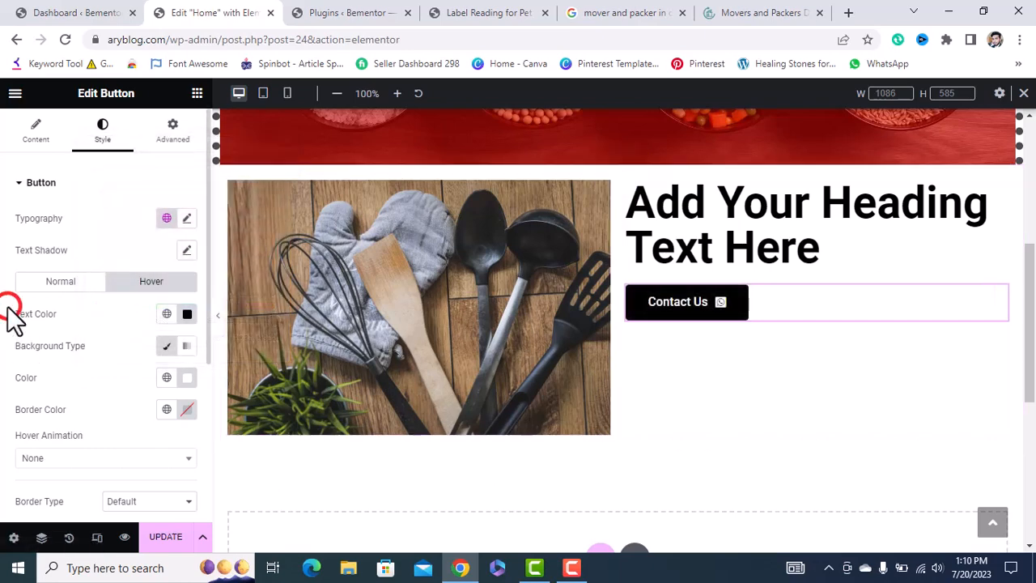
{"action": "scroll", "coordinate": [113, 375], "scroll_direction": "down", "scroll_amount": 2}
{"action": "left_click", "coordinate": [112, 389]}
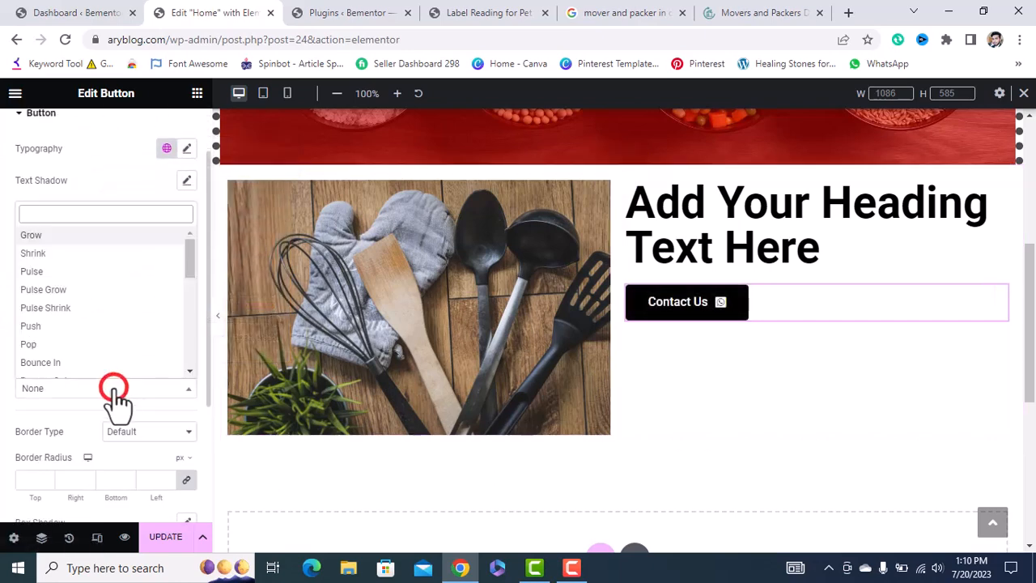
{"action": "left_click", "coordinate": [55, 272]}
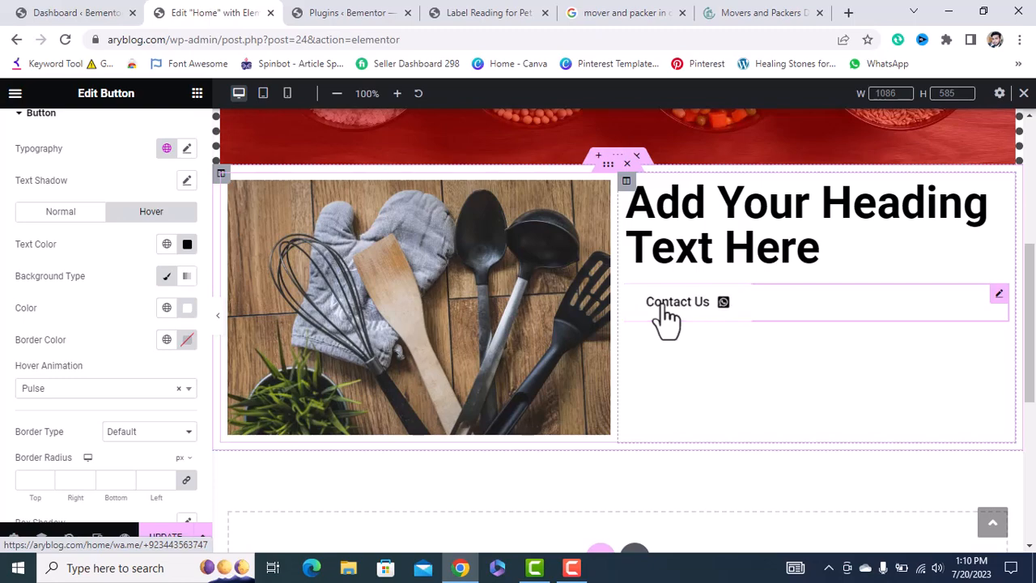
{"action": "scroll", "coordinate": [108, 429], "scroll_direction": "down", "scroll_amount": 2}
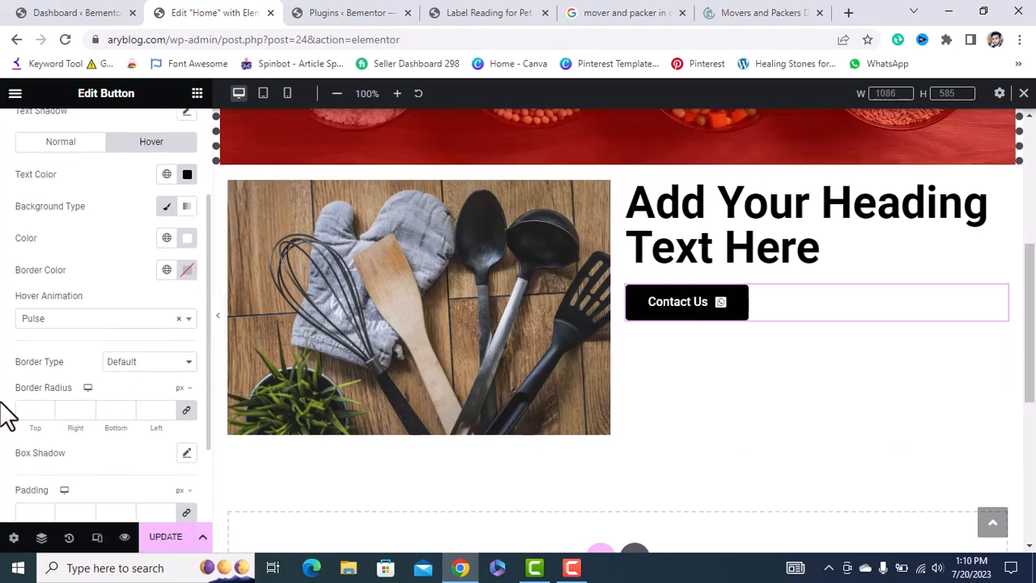
{"action": "left_click", "coordinate": [759, 13]}
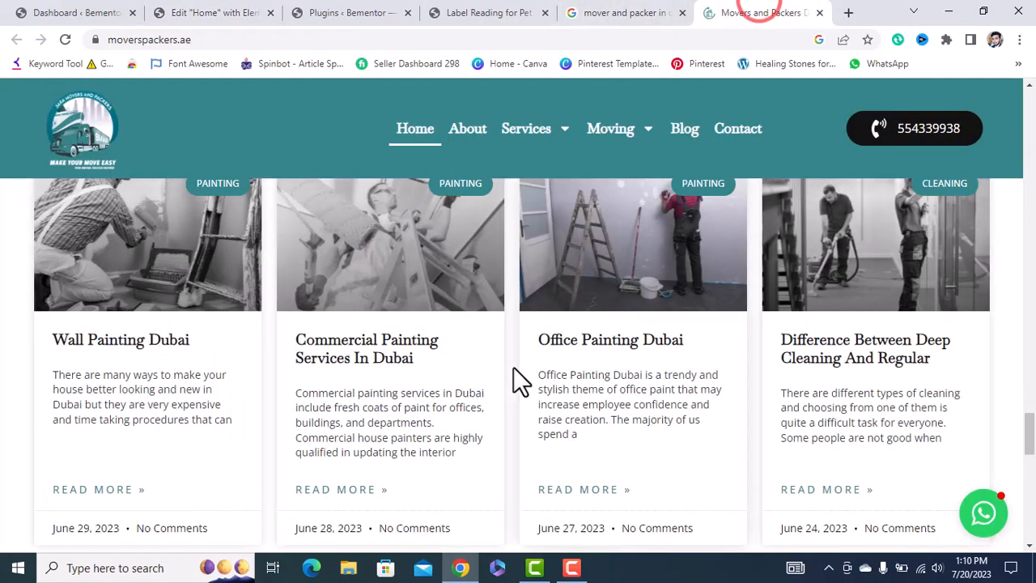
Scroll the movers site to the 'Have A Plan To Move?' banner, then return to the Elementor Home tab.
{"action": "scroll", "coordinate": [513, 366], "scroll_direction": "up", "scroll_amount": 10}
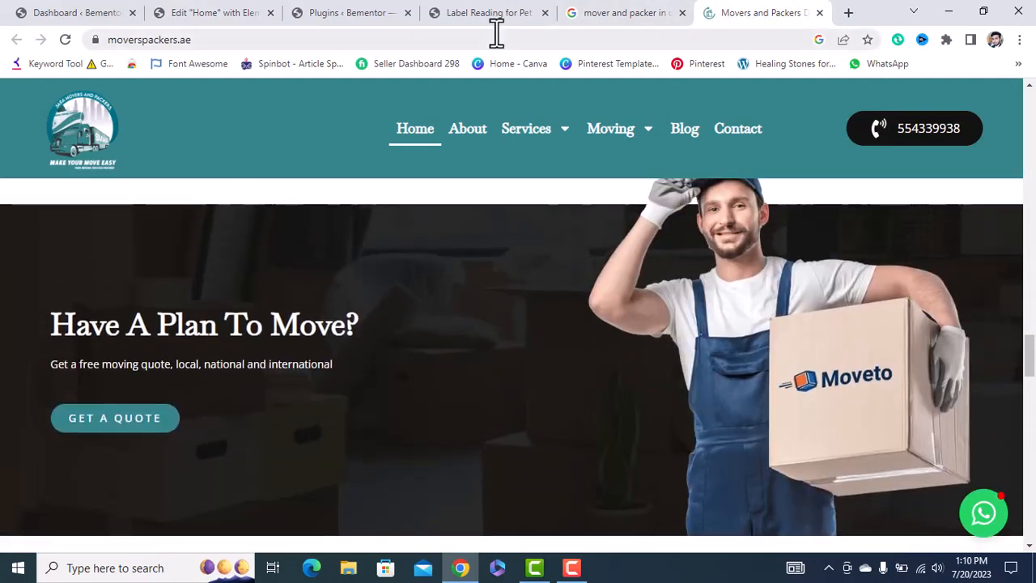
{"action": "left_click", "coordinate": [340, 12]}
{"action": "left_click", "coordinate": [233, 12]}
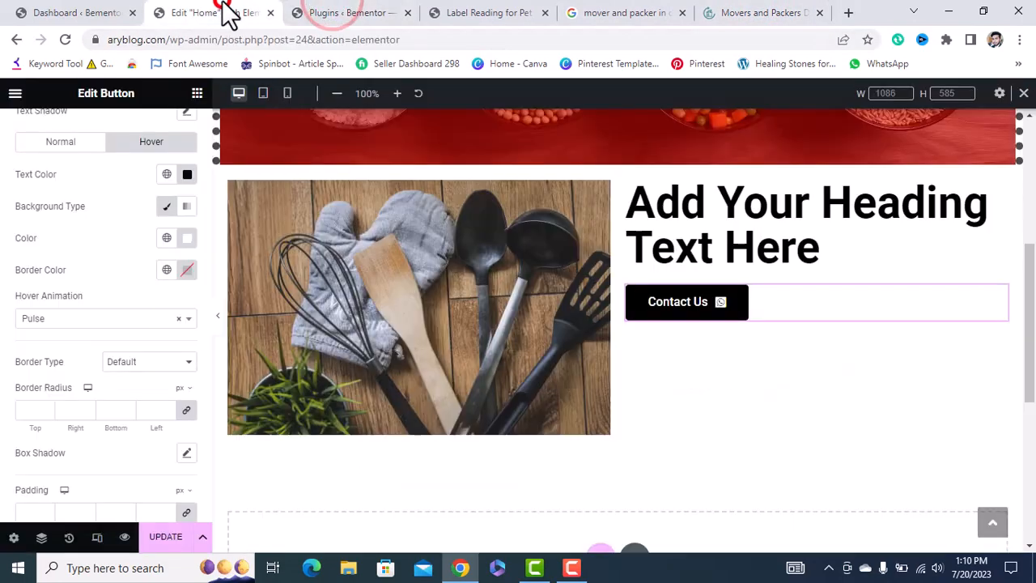
Raise the Contact Us button's linked Border Radius to 28 px.
{"action": "triple_click", "coordinate": [166, 405]}
{"action": "triple_click", "coordinate": [166, 405]}
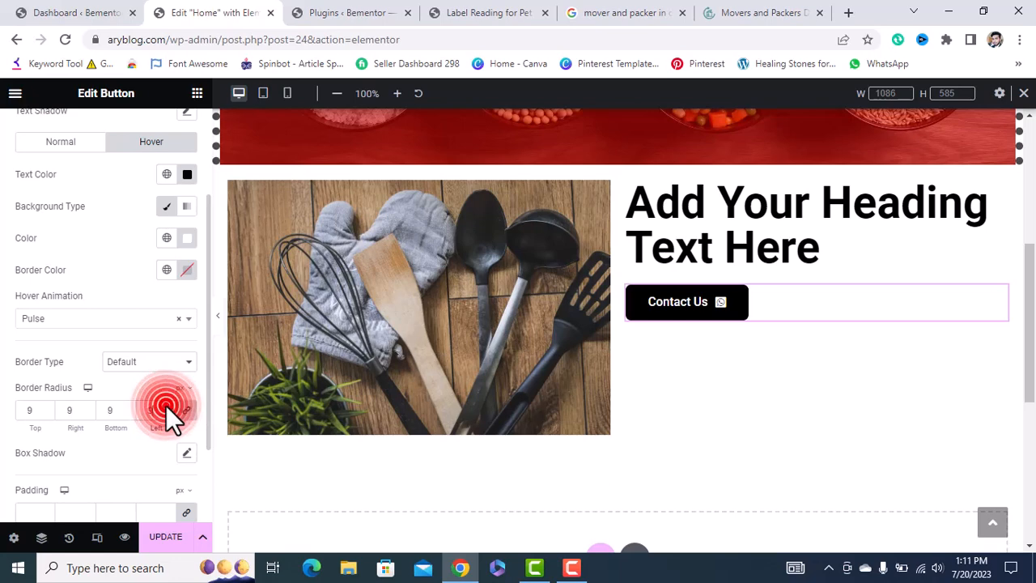
{"action": "triple_click", "coordinate": [166, 406]}
{"action": "left_click", "coordinate": [166, 405]}
{"action": "double_click", "coordinate": [166, 406]}
{"action": "triple_click", "coordinate": [166, 405]}
{"action": "left_click", "coordinate": [166, 405]}
{"action": "triple_click", "coordinate": [166, 405]}
{"action": "left_click", "coordinate": [166, 406]}
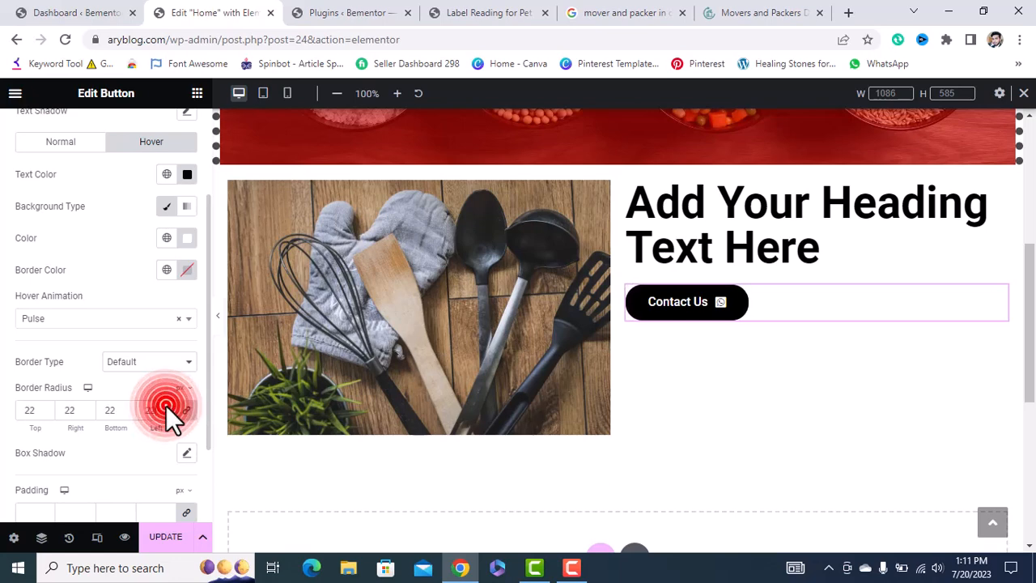
{"action": "triple_click", "coordinate": [166, 406]}
{"action": "left_click", "coordinate": [165, 406]}
{"action": "double_click", "coordinate": [166, 405]}
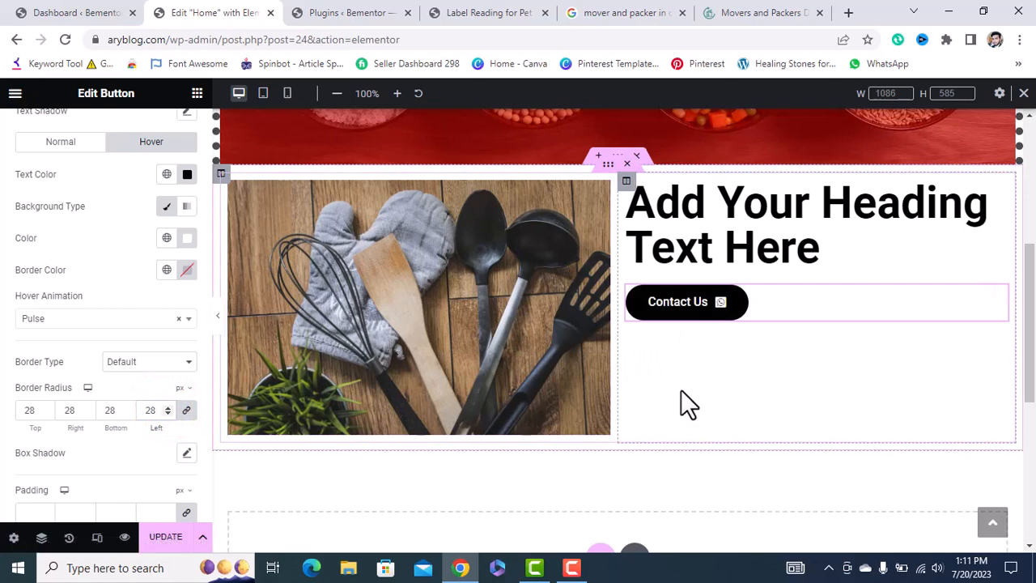
Show the button's Advanced settings, then start a new section below the hero.
{"action": "scroll", "coordinate": [116, 469], "scroll_direction": "up", "scroll_amount": 2}
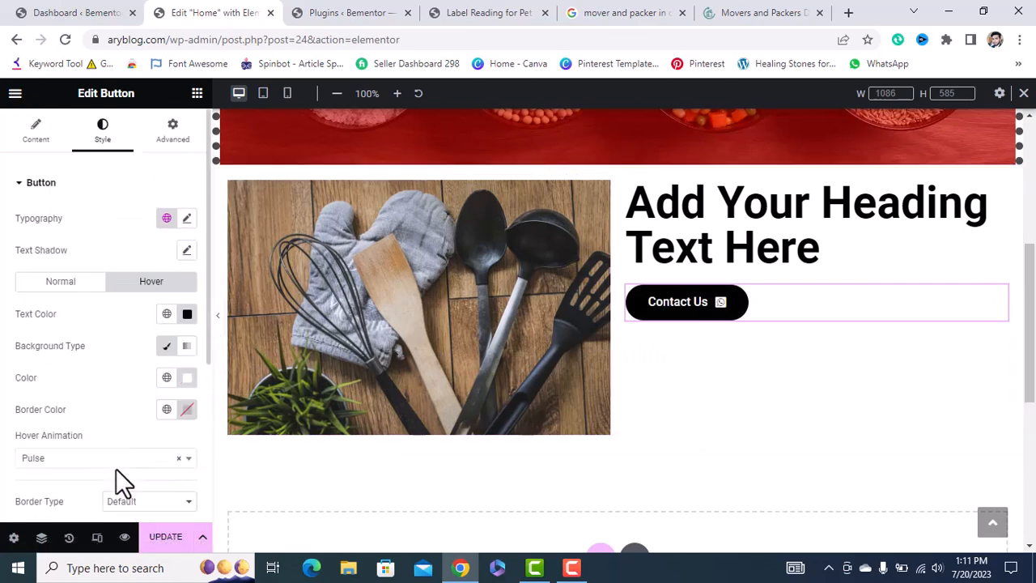
{"action": "left_click", "coordinate": [172, 135]}
{"action": "scroll", "coordinate": [106, 437], "scroll_direction": "down", "scroll_amount": 3}
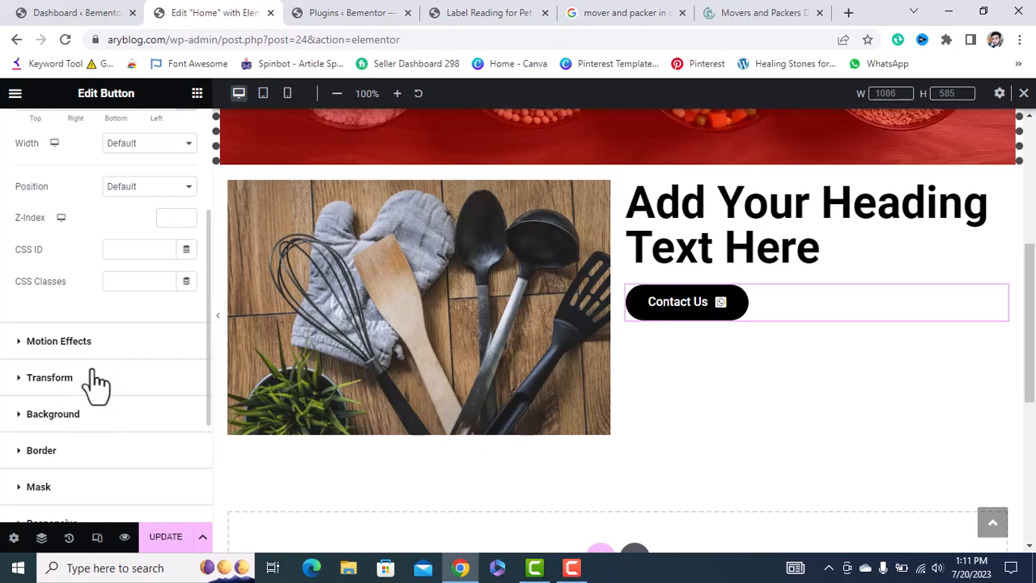
{"action": "scroll", "coordinate": [526, 337], "scroll_direction": "up", "scroll_amount": 1}
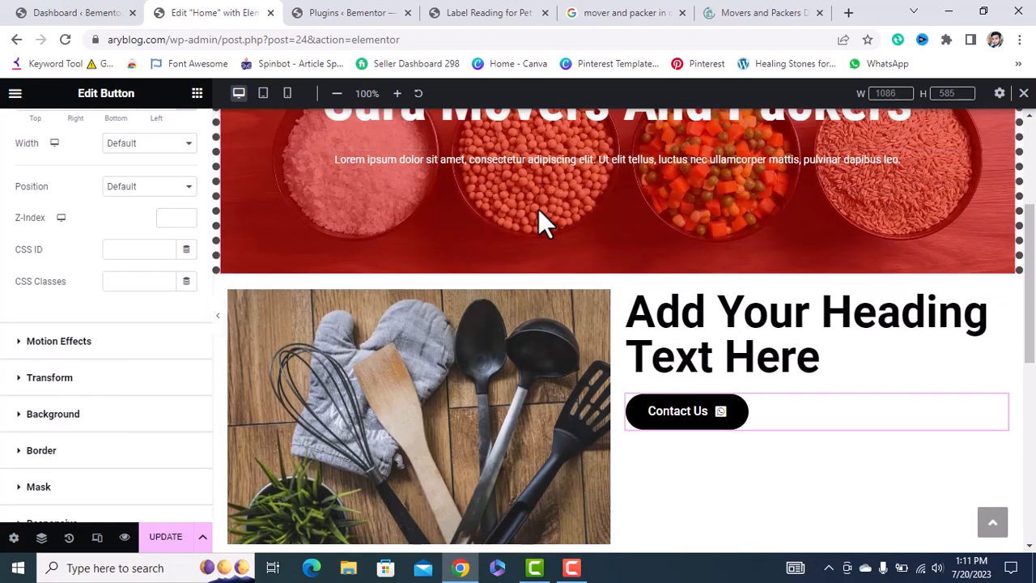
{"action": "scroll", "coordinate": [538, 212], "scroll_direction": "up", "scroll_amount": 2}
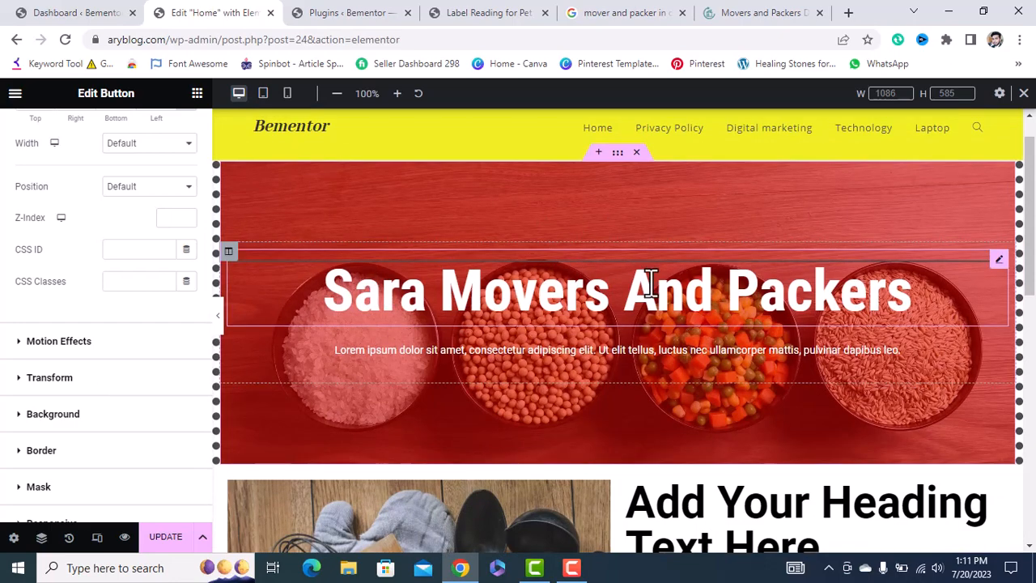
{"action": "scroll", "coordinate": [617, 297], "scroll_direction": "down", "scroll_amount": 1}
{"action": "scroll", "coordinate": [676, 457], "scroll_direction": "down", "scroll_amount": 1}
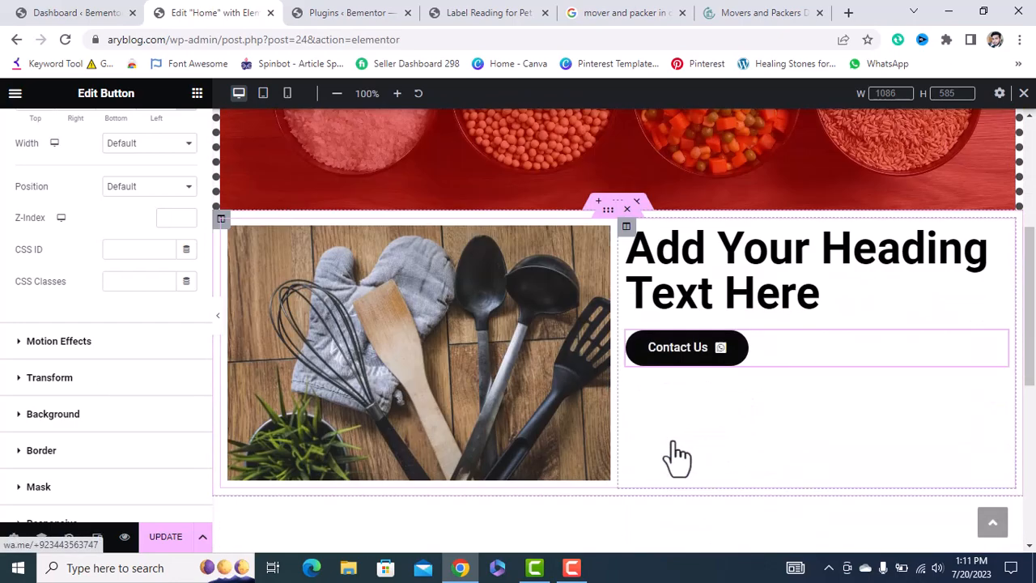
{"action": "scroll", "coordinate": [679, 458], "scroll_direction": "down", "scroll_amount": 1}
{"action": "left_click", "coordinate": [596, 460]}
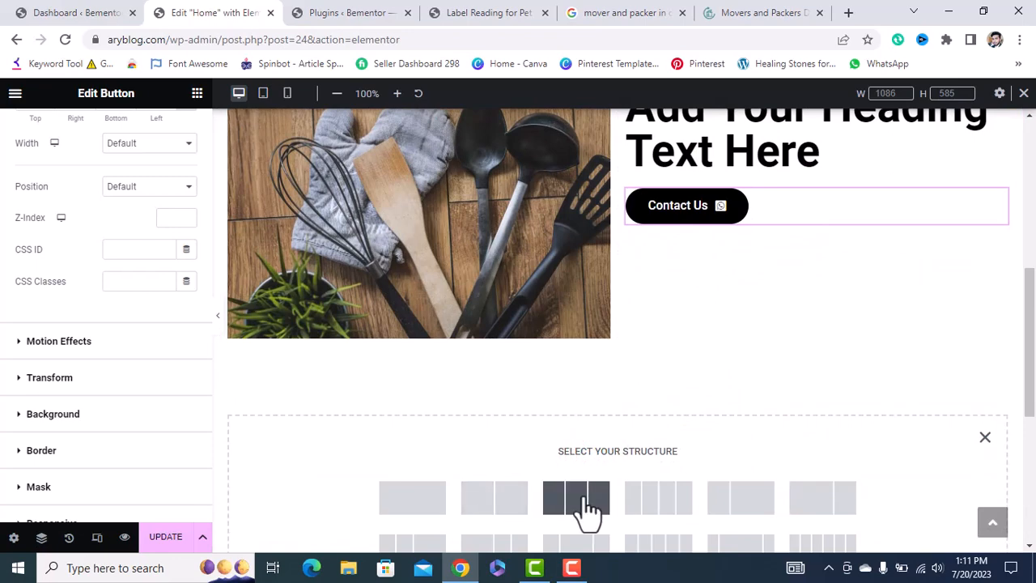
Create a three-column section and drop a Video widget into its first column.
{"action": "left_click", "coordinate": [583, 497]}
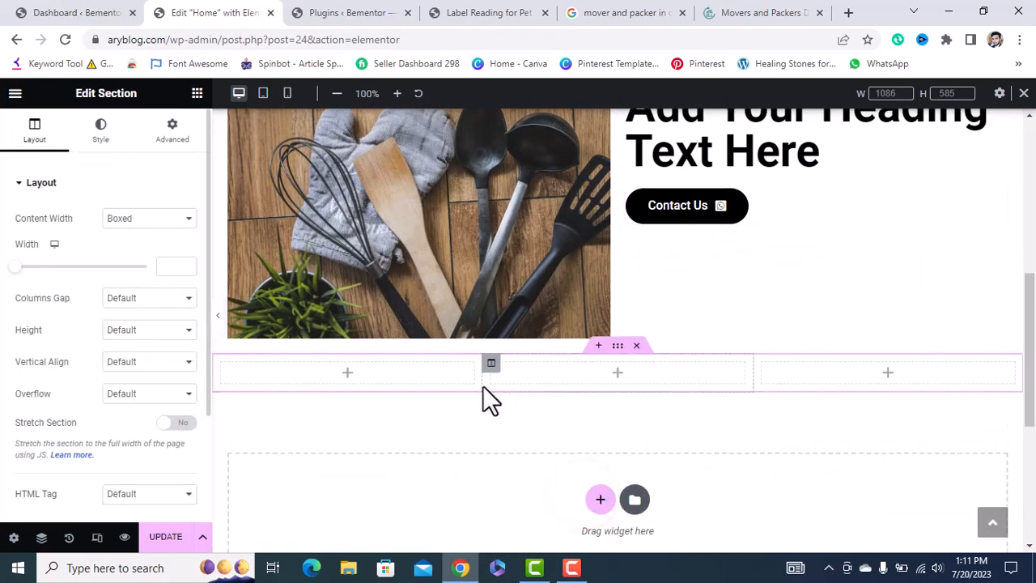
{"action": "left_click", "coordinate": [197, 97]}
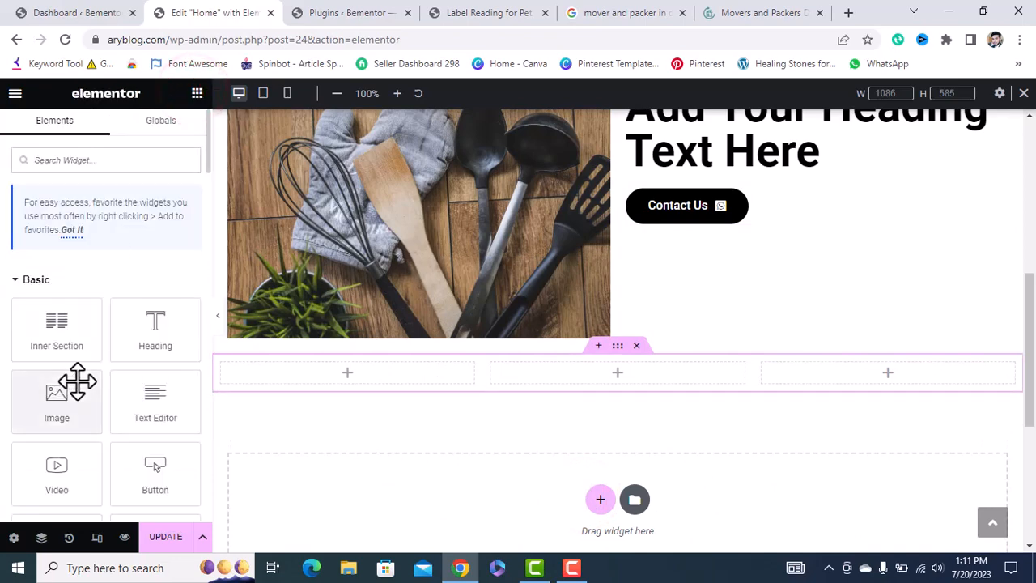
{"action": "scroll", "coordinate": [77, 381], "scroll_direction": "down", "scroll_amount": 1}
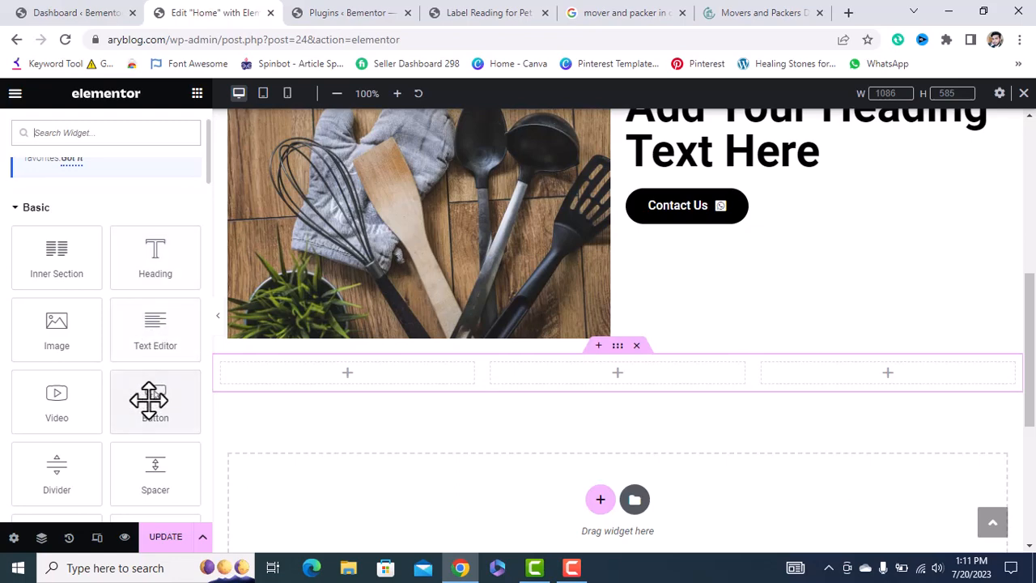
{"action": "scroll", "coordinate": [149, 397], "scroll_direction": "down", "scroll_amount": 1}
{"action": "left_click_drag", "start_coordinate": [55, 348], "coordinate": [335, 380]}
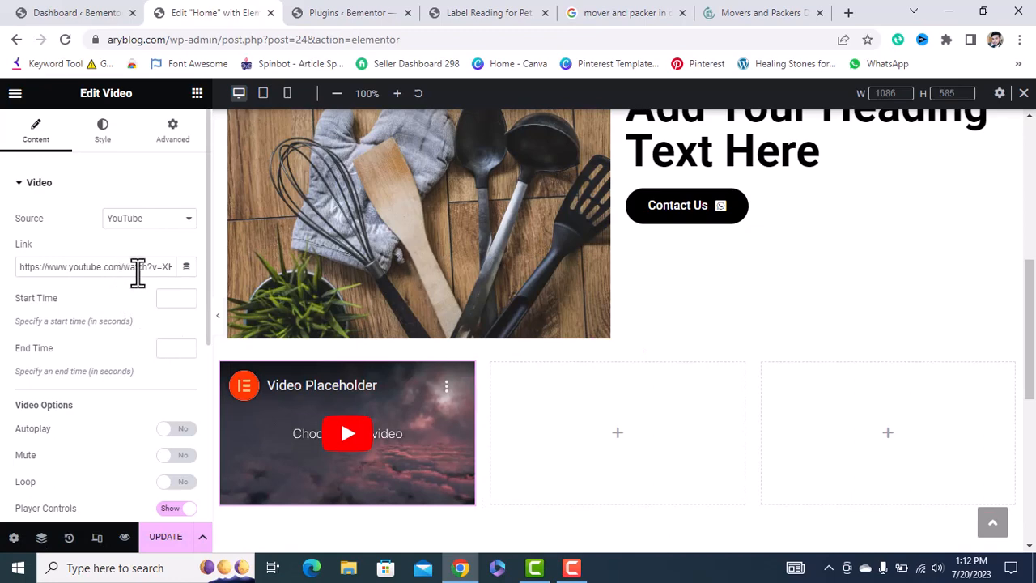
Review the YouTube video's source and settings, briefly checking the dashboard tab.
{"action": "left_click", "coordinate": [157, 217]}
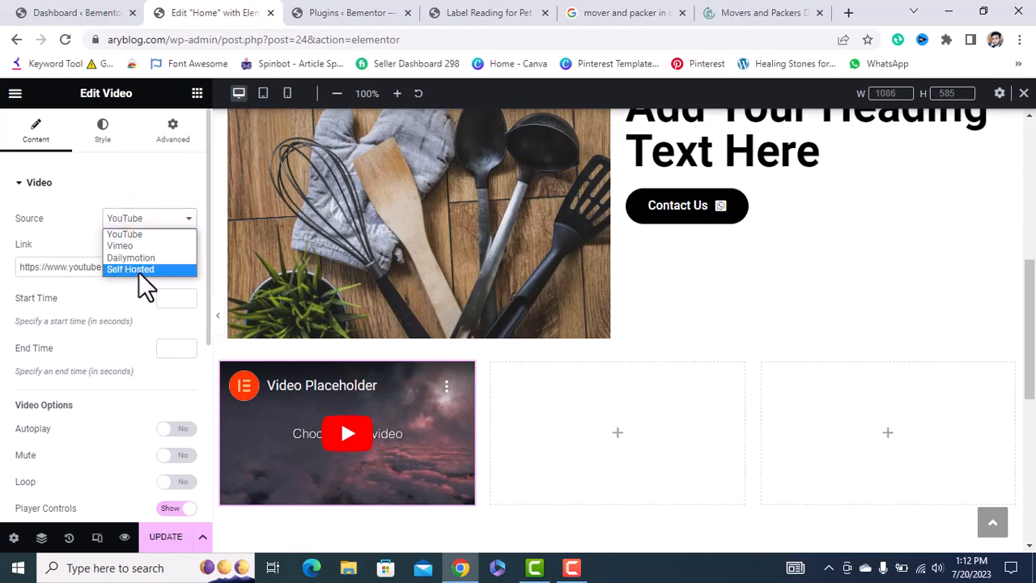
{"action": "left_click", "coordinate": [127, 185]}
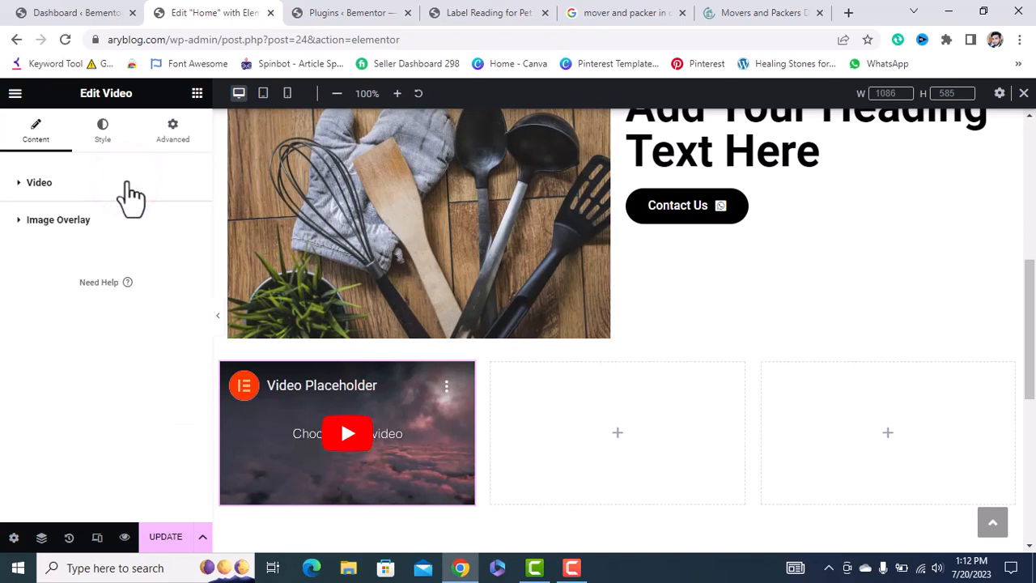
{"action": "left_click", "coordinate": [103, 184]}
{"action": "left_click", "coordinate": [72, 15]}
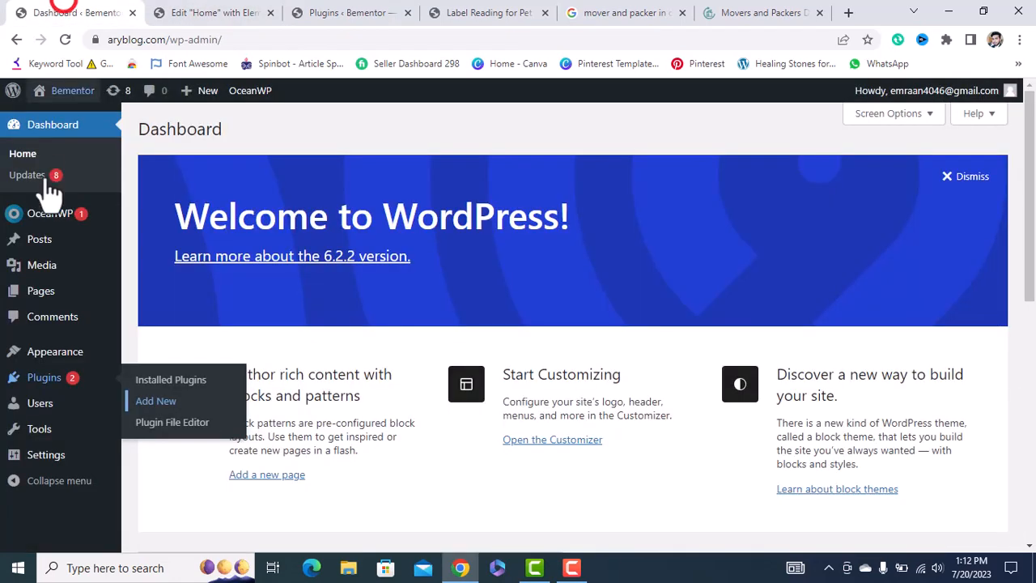
{"action": "mouse_move", "coordinate": [42, 279]}
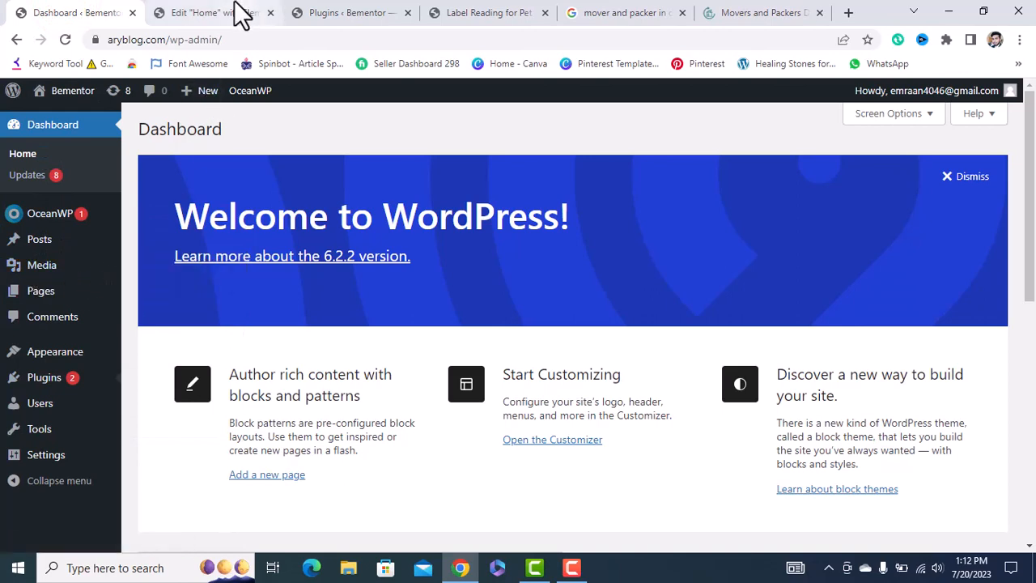
{"action": "left_click", "coordinate": [241, 14]}
Toggle the video's Player Controls off and back on, leaving them shown.
{"action": "left_click", "coordinate": [117, 267]}
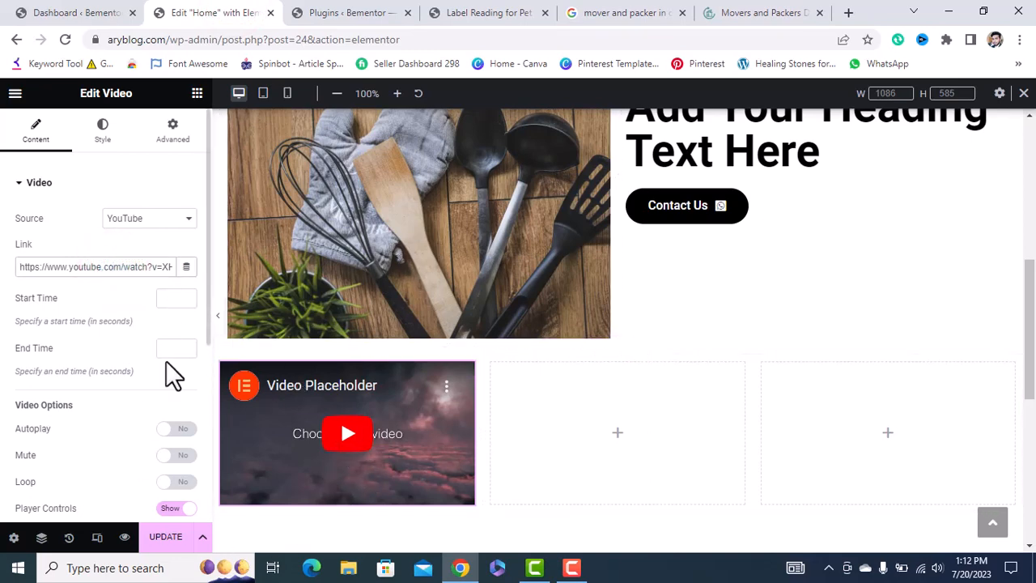
{"action": "scroll", "coordinate": [173, 375], "scroll_direction": "down", "scroll_amount": 2}
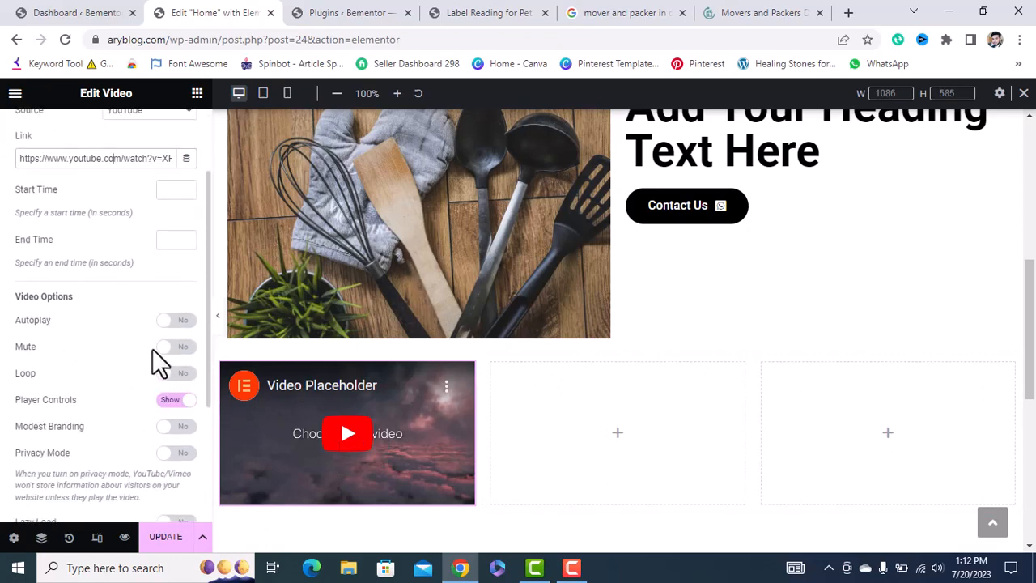
{"action": "left_click", "coordinate": [165, 389]}
{"action": "left_click", "coordinate": [166, 387]}
Bring up the widget list and scroll down to the Divider widget.
{"action": "scroll", "coordinate": [123, 450], "scroll_direction": "down", "scroll_amount": 3}
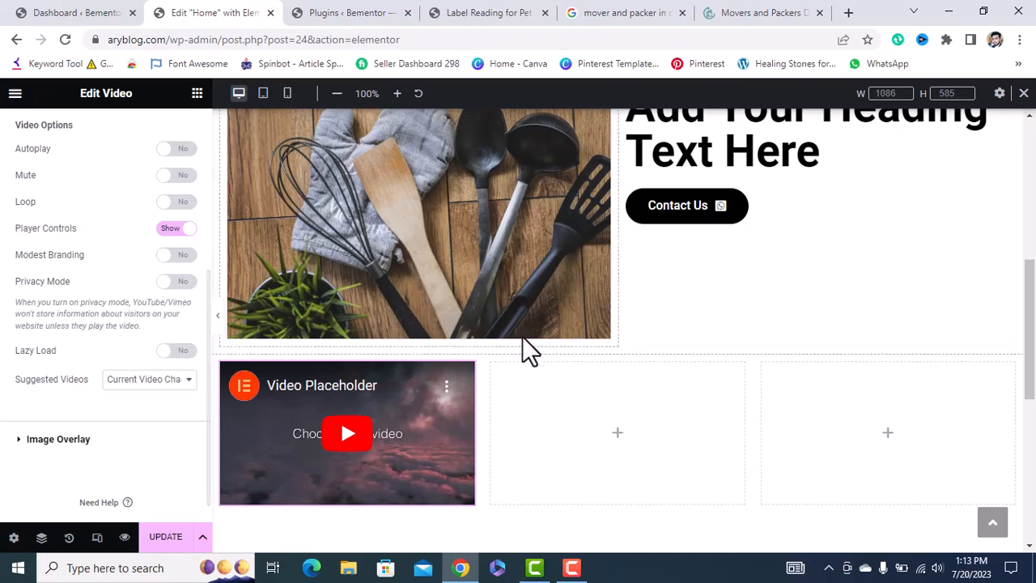
{"action": "scroll", "coordinate": [135, 238], "scroll_direction": "up", "scroll_amount": 5}
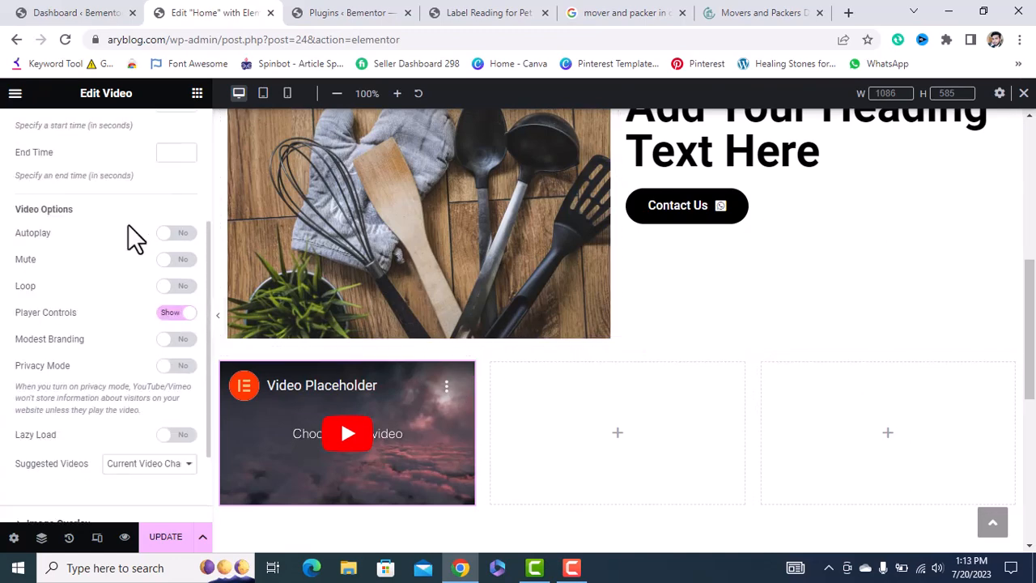
{"action": "left_click", "coordinate": [197, 93]}
{"action": "scroll", "coordinate": [130, 385], "scroll_direction": "down", "scroll_amount": 1}
{"action": "scroll", "coordinate": [129, 386], "scroll_direction": "down", "scroll_amount": 3}
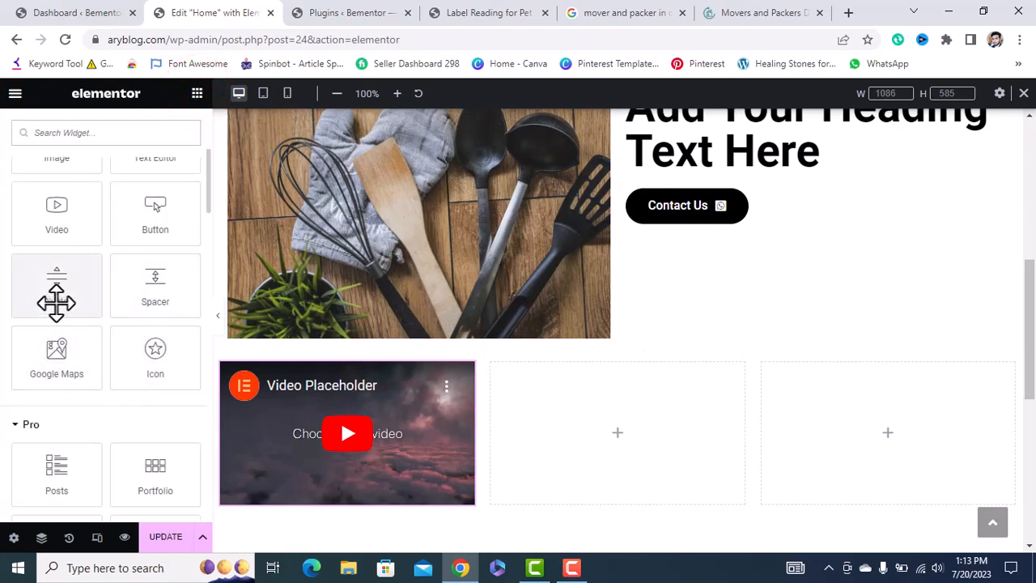
Place a Divider above the three-column row and set its style to Curly.
{"action": "left_click_drag", "start_coordinate": [56, 302], "coordinate": [627, 351]}
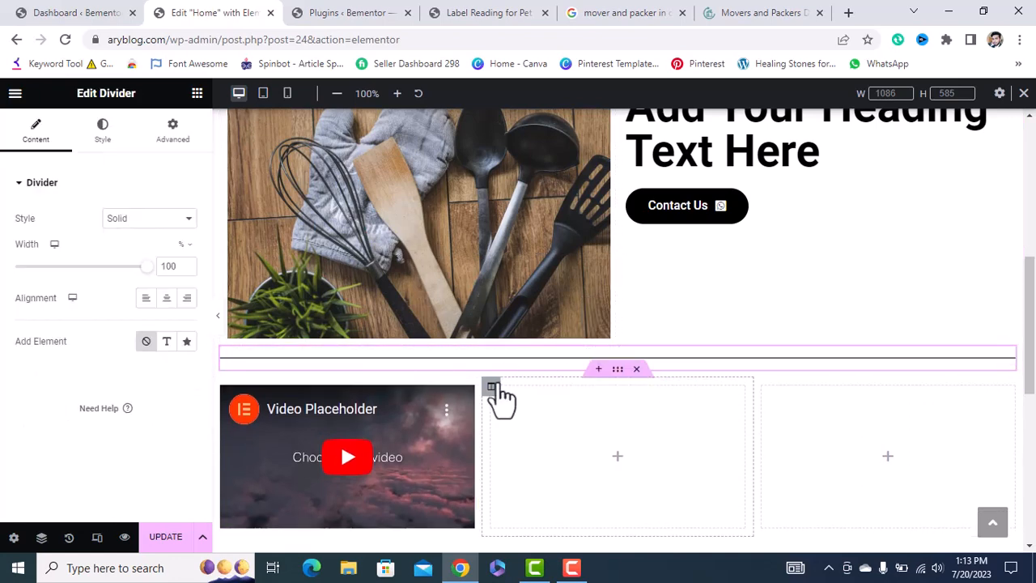
{"action": "left_click", "coordinate": [128, 218]}
{"action": "left_click", "coordinate": [137, 283]}
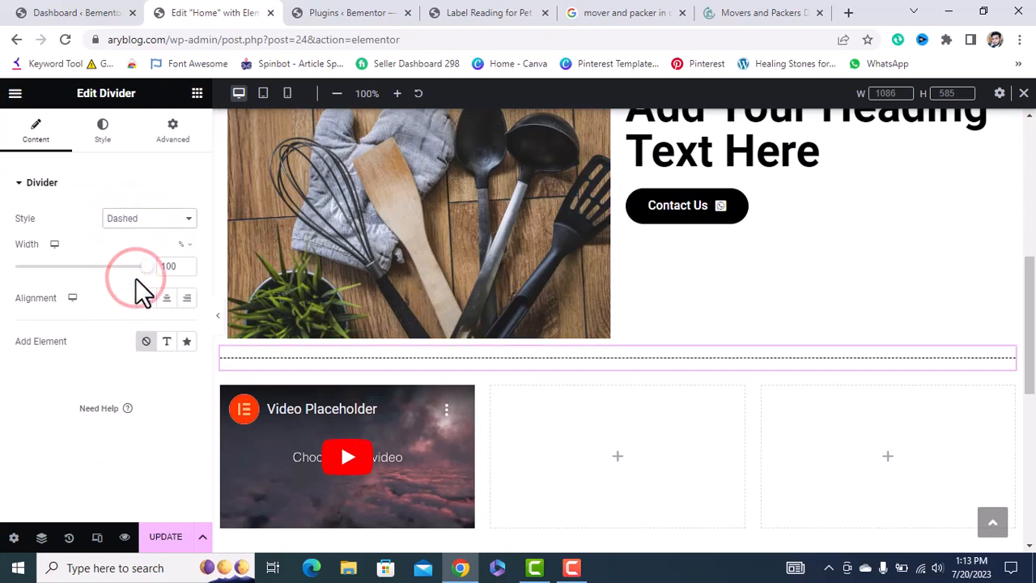
{"action": "left_click", "coordinate": [176, 216]}
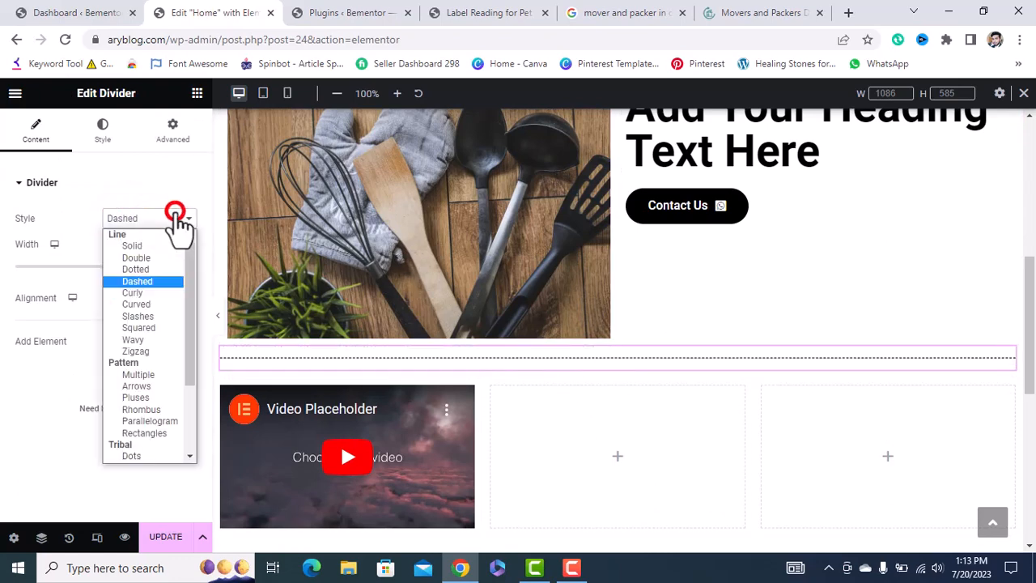
{"action": "left_click", "coordinate": [152, 293]}
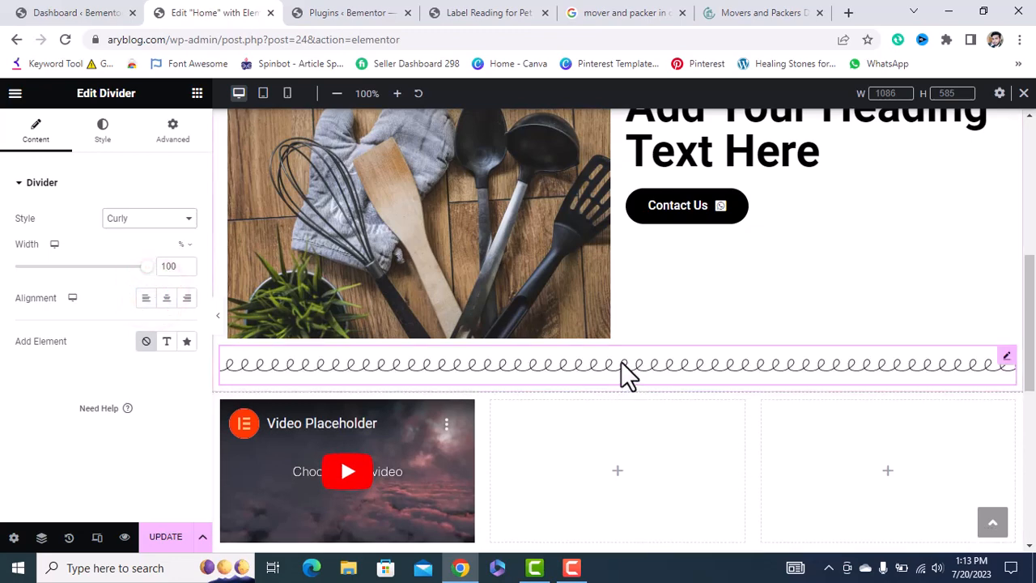
Add the 'Divider' text label and set the line weight to 3.1.
{"action": "left_click", "coordinate": [167, 341]}
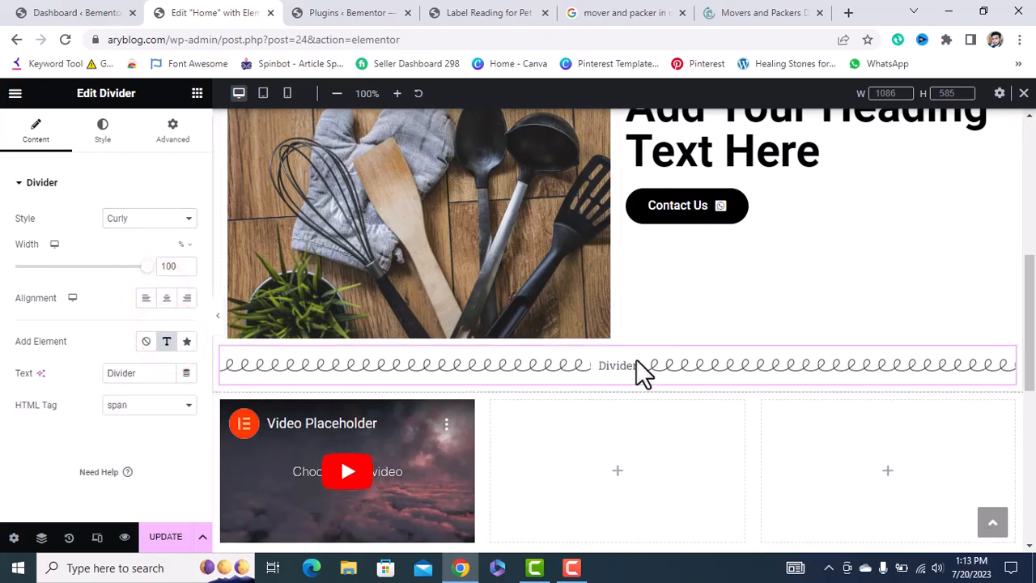
{"action": "double_click", "coordinate": [145, 374]}
{"action": "left_click", "coordinate": [102, 128]}
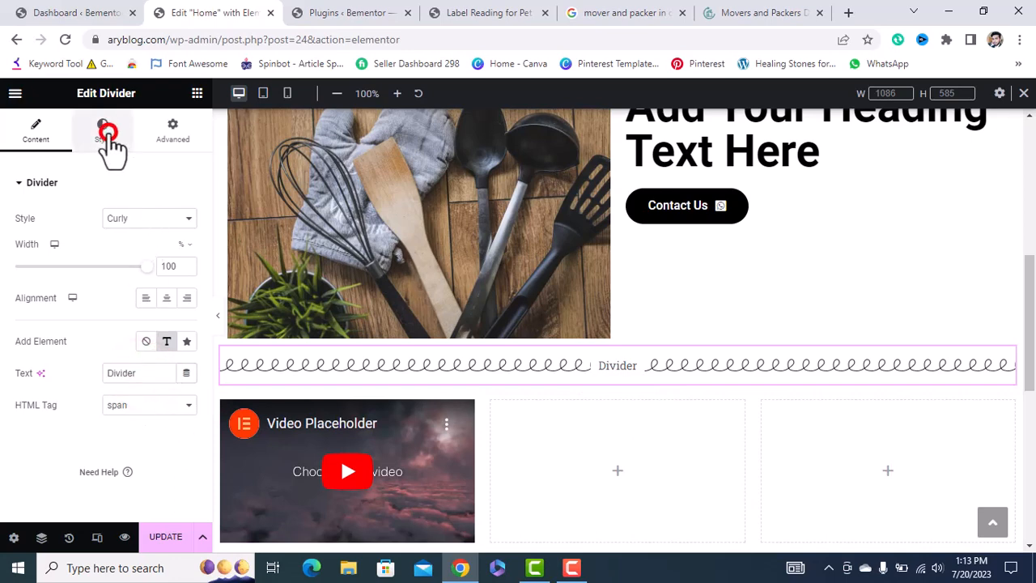
{"action": "left_click_drag", "start_coordinate": [15, 266], "coordinate": [46, 267]}
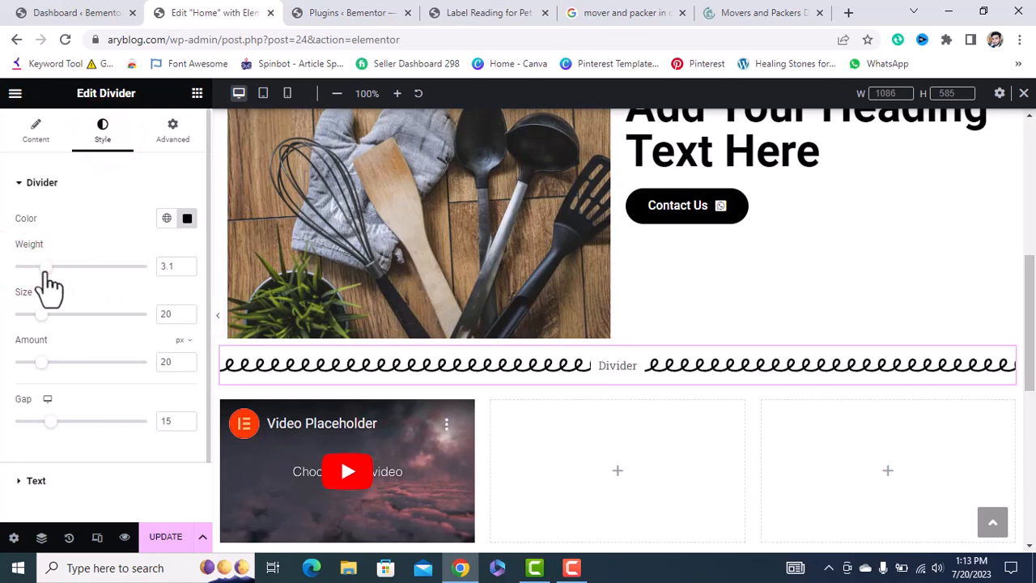
{"action": "left_click", "coordinate": [196, 93]}
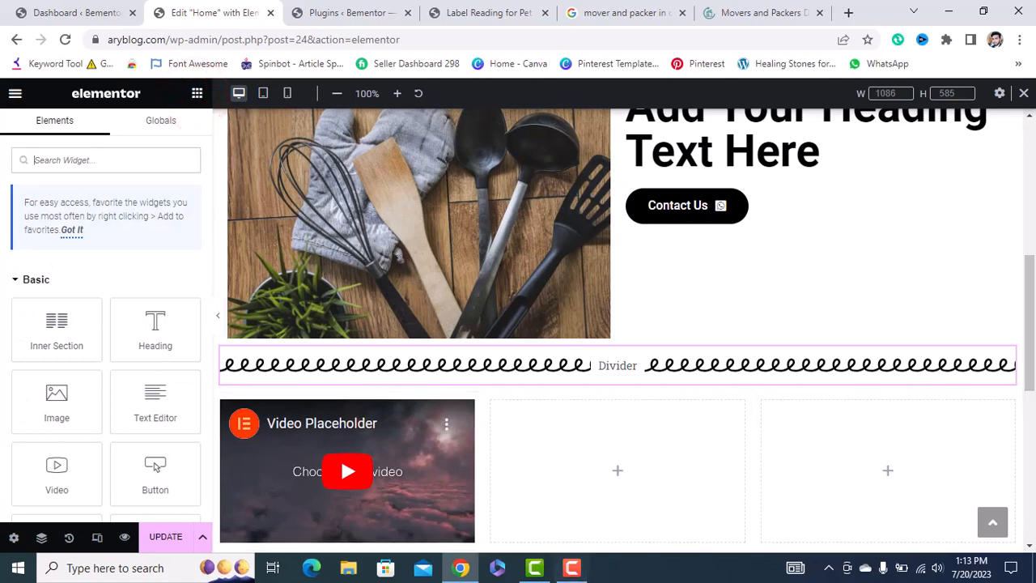
{"action": "scroll", "coordinate": [121, 449], "scroll_direction": "down", "scroll_amount": 4}
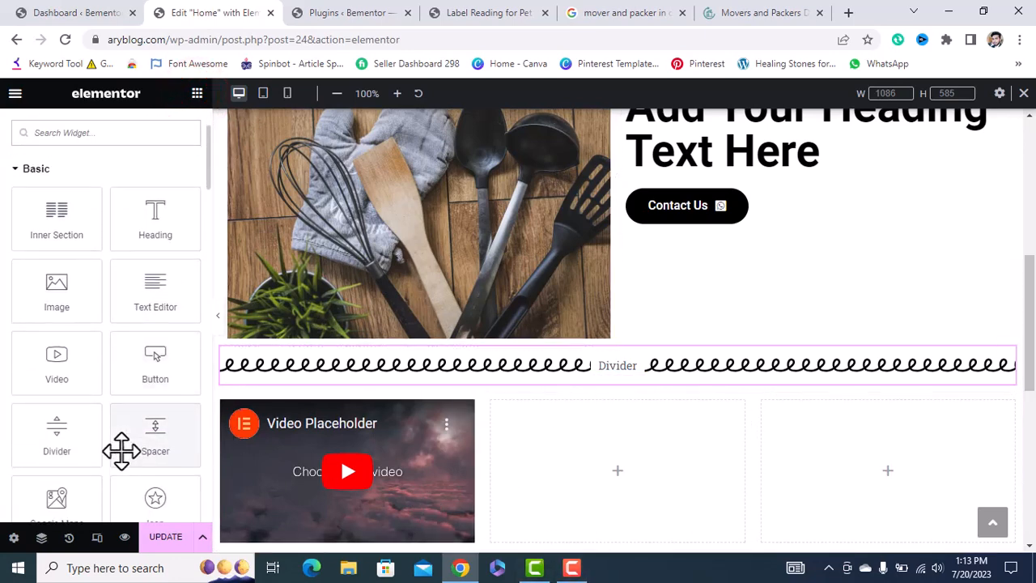
Drop a Spacer just above the curly divider and drag its Space slider toward 97 px.
{"action": "left_click_drag", "start_coordinate": [128, 370], "coordinate": [628, 369]}
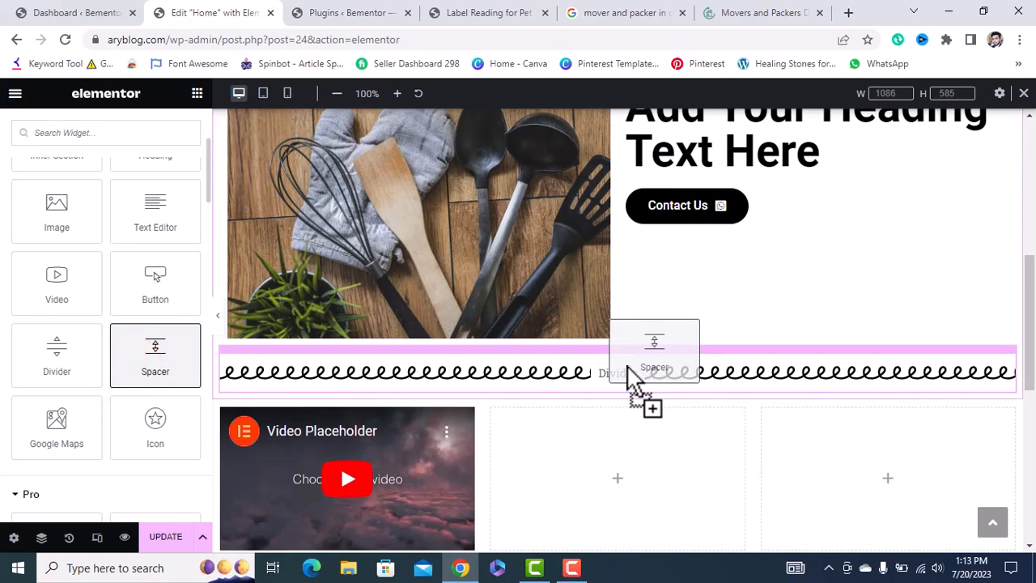
{"action": "left_click_drag", "start_coordinate": [628, 368], "coordinate": [627, 374]}
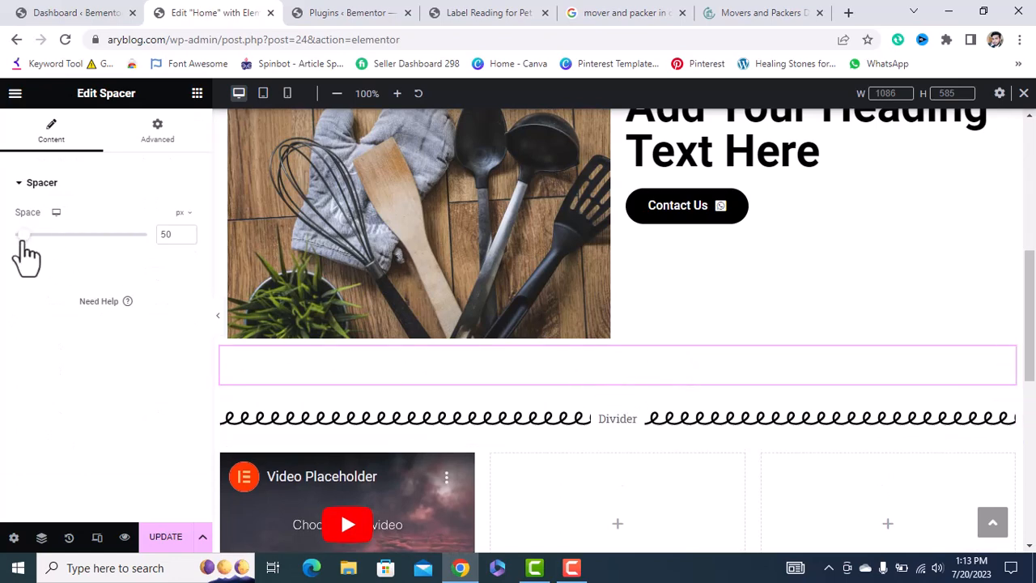
{"action": "mouse_move", "coordinate": [23, 234]}
{"action": "left_mouse_down"}
{"action": "mouse_move", "coordinate": [51, 237]}
{"action": "mouse_move", "coordinate": [32, 246]}
{"action": "left_mouse_up"}
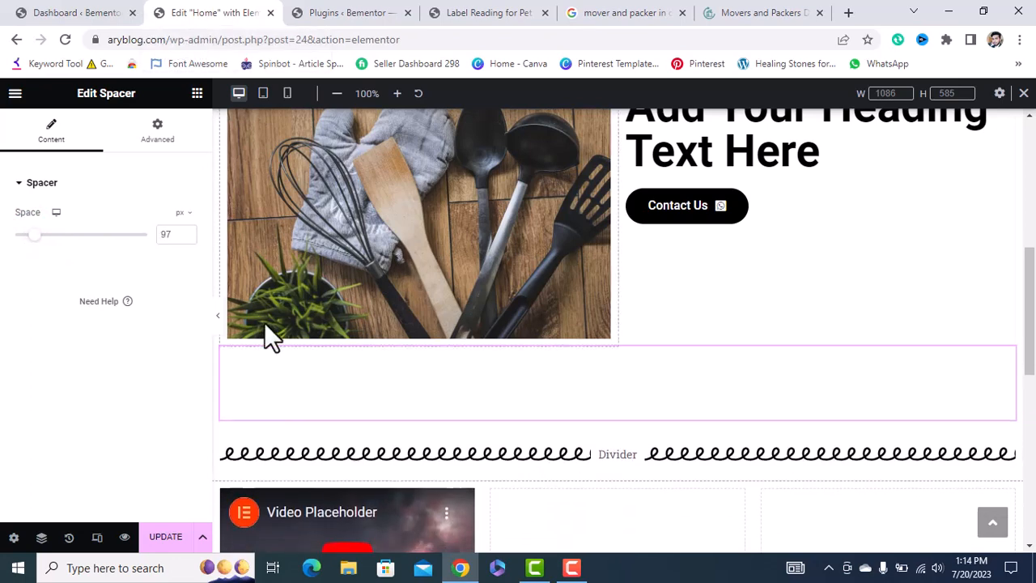
Scroll the Elements panel to browse the Pro widgets, then switch to the red taskbar app.
{"action": "left_click", "coordinate": [195, 95]}
{"action": "scroll", "coordinate": [151, 347], "scroll_direction": "down", "scroll_amount": 3}
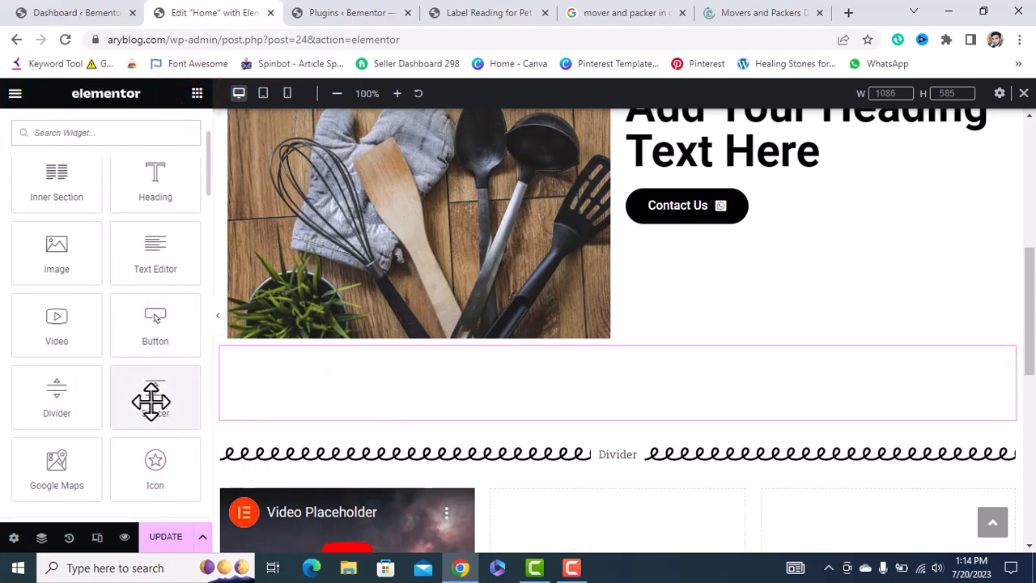
{"action": "scroll", "coordinate": [151, 400], "scroll_direction": "down", "scroll_amount": 1}
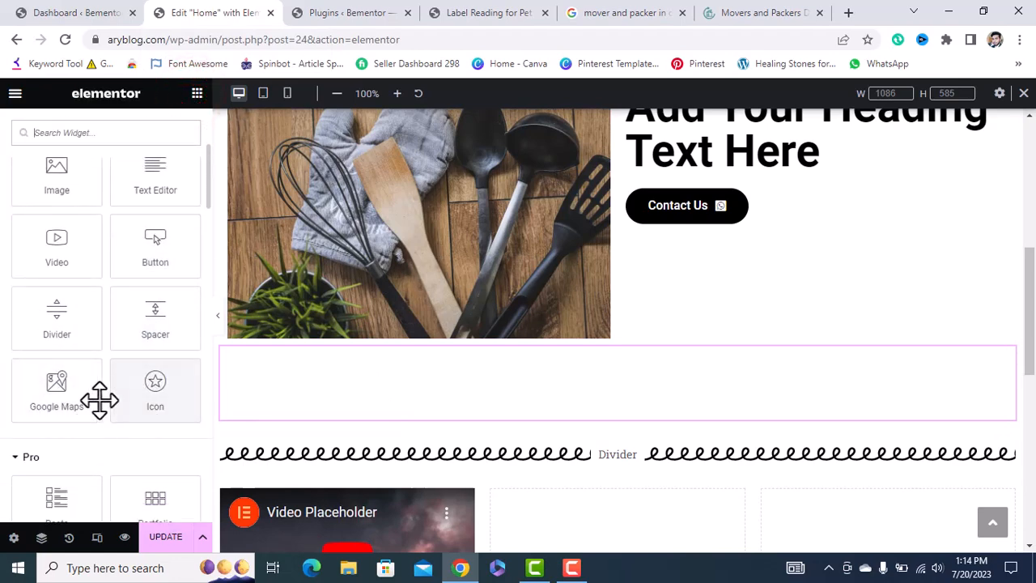
{"action": "scroll", "coordinate": [458, 388], "scroll_direction": "up", "scroll_amount": 4}
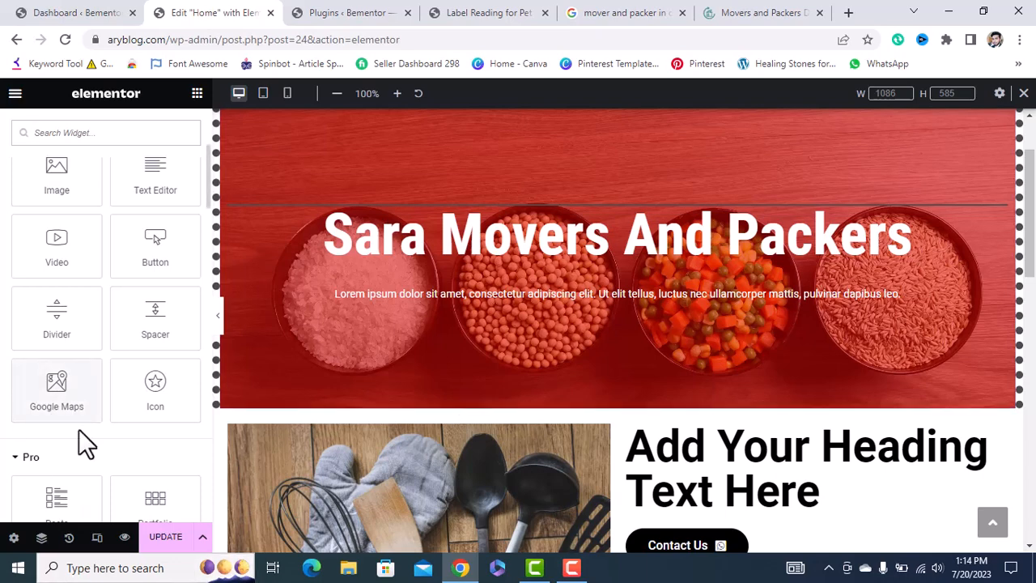
{"action": "scroll", "coordinate": [84, 444], "scroll_direction": "down", "scroll_amount": 10}
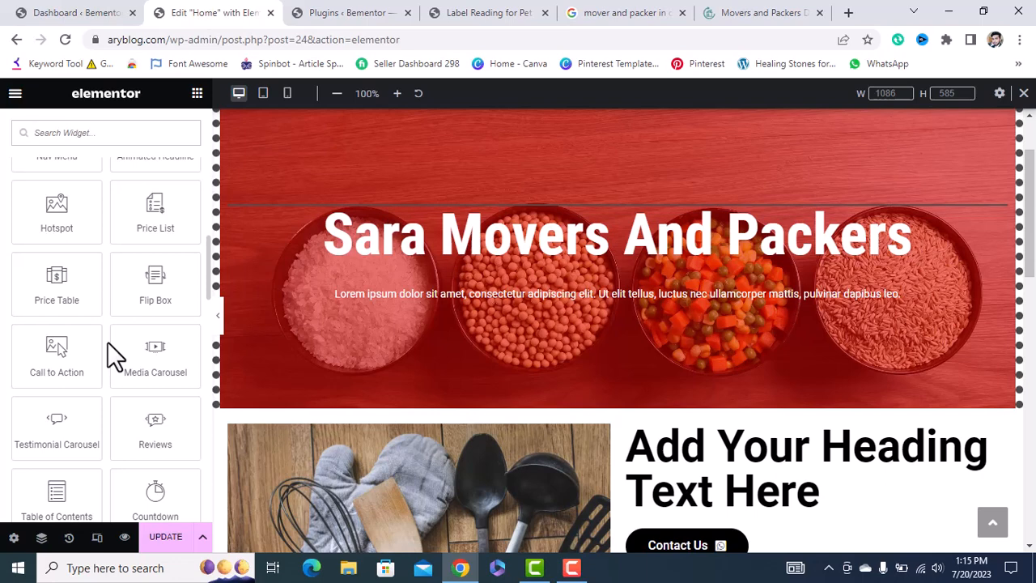
{"action": "left_click", "coordinate": [572, 567]}
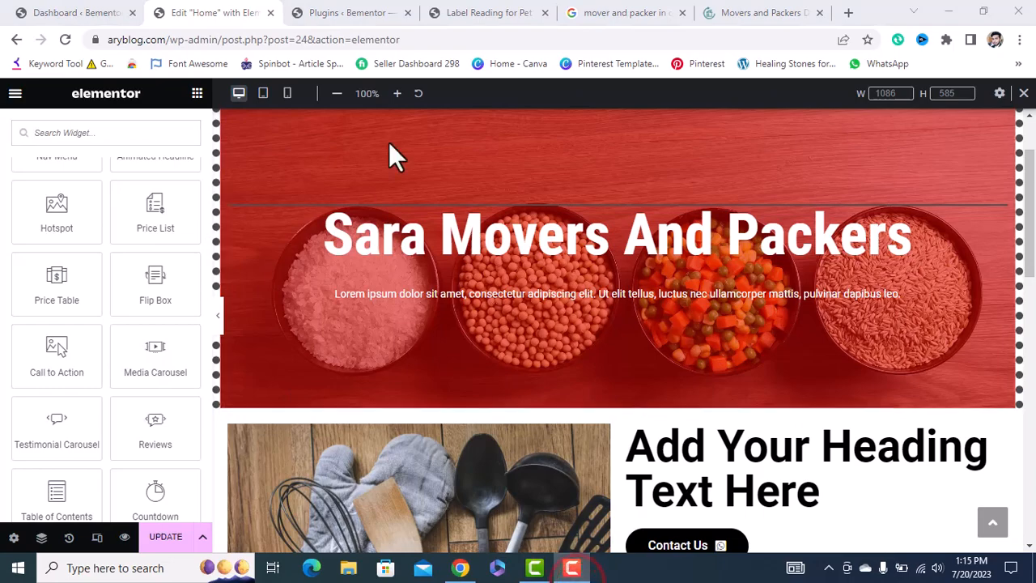